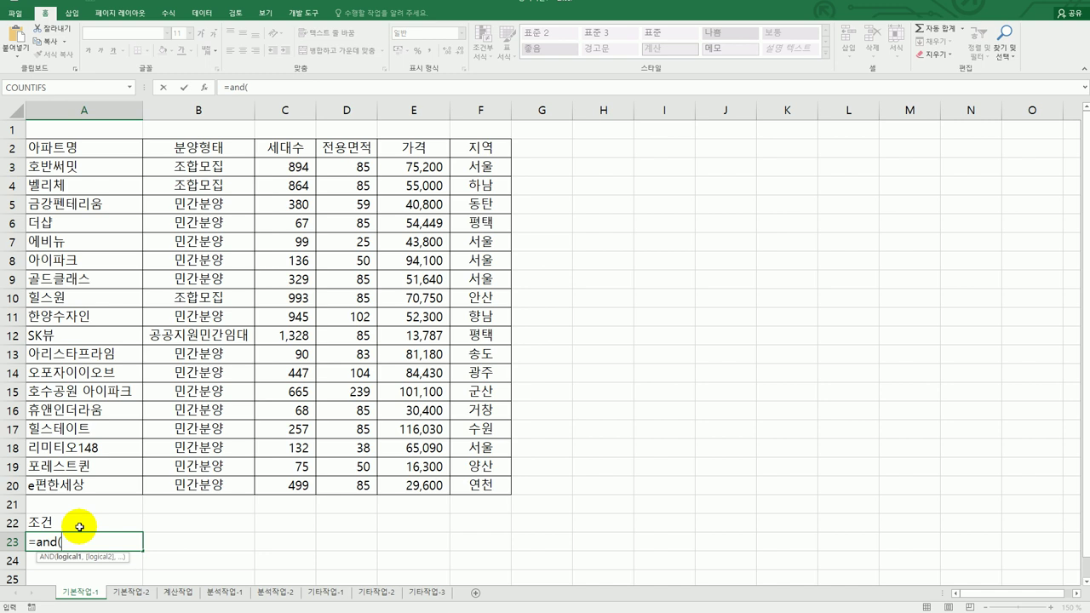
- Enter F3<>"서울" as the first condition of the AND formula in cell A23
left_click(478, 166)
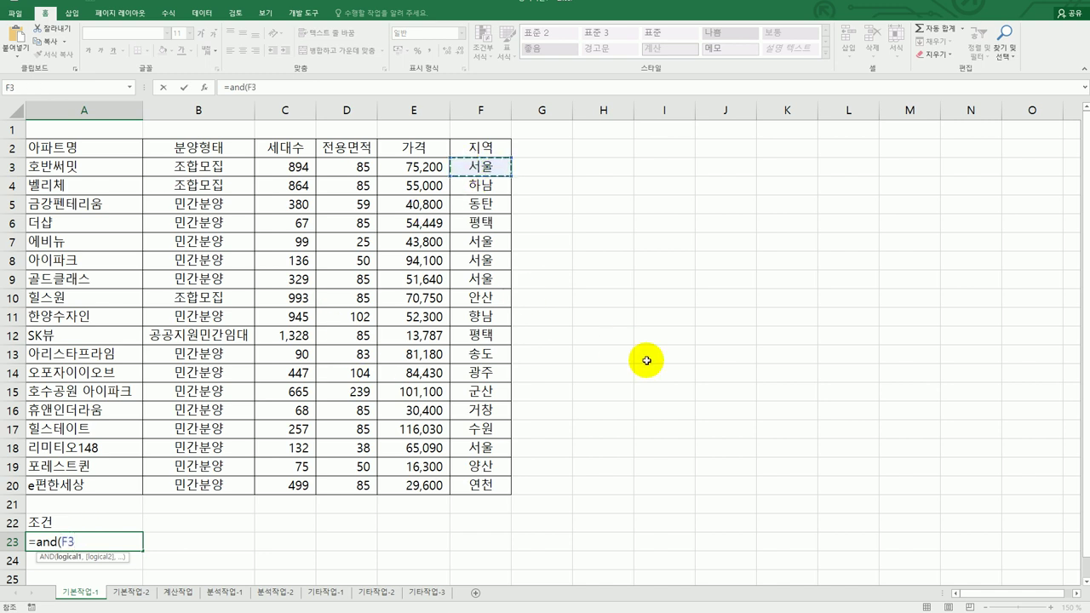
type("<>")
type("\"tj")
type("서울\",")
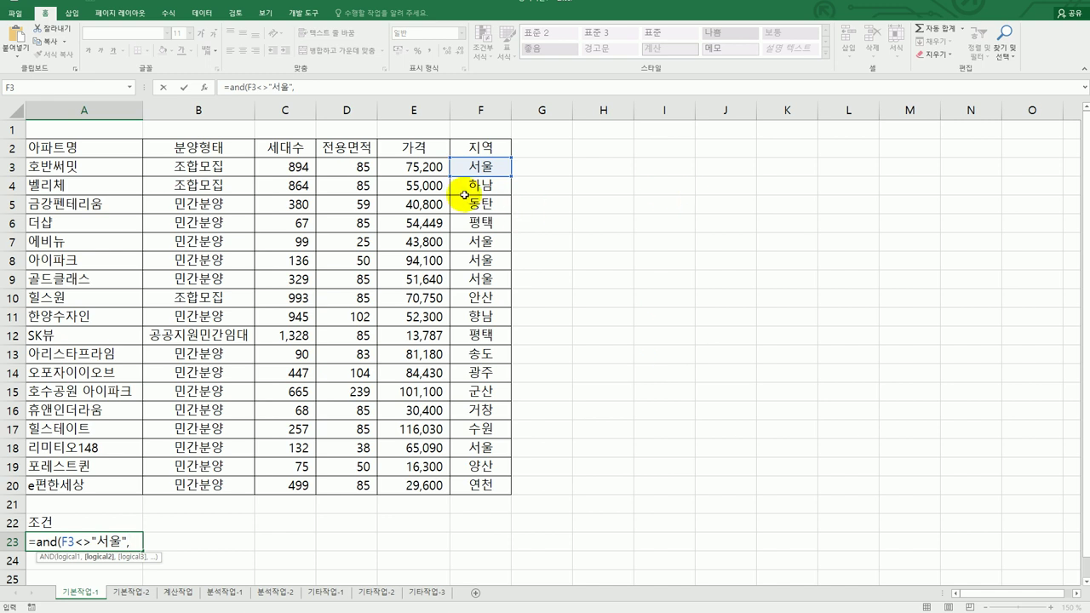
- Add E3>AVERAGE($E$3:$E$20) as the second condition and complete the AND formula in A23
left_click(421, 166)
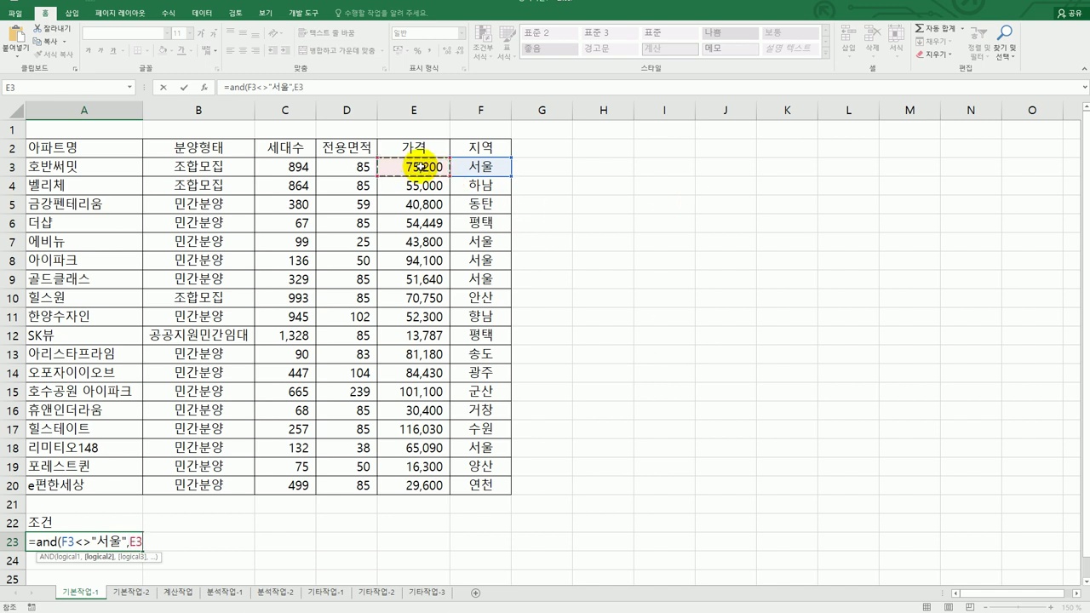
type(">av")
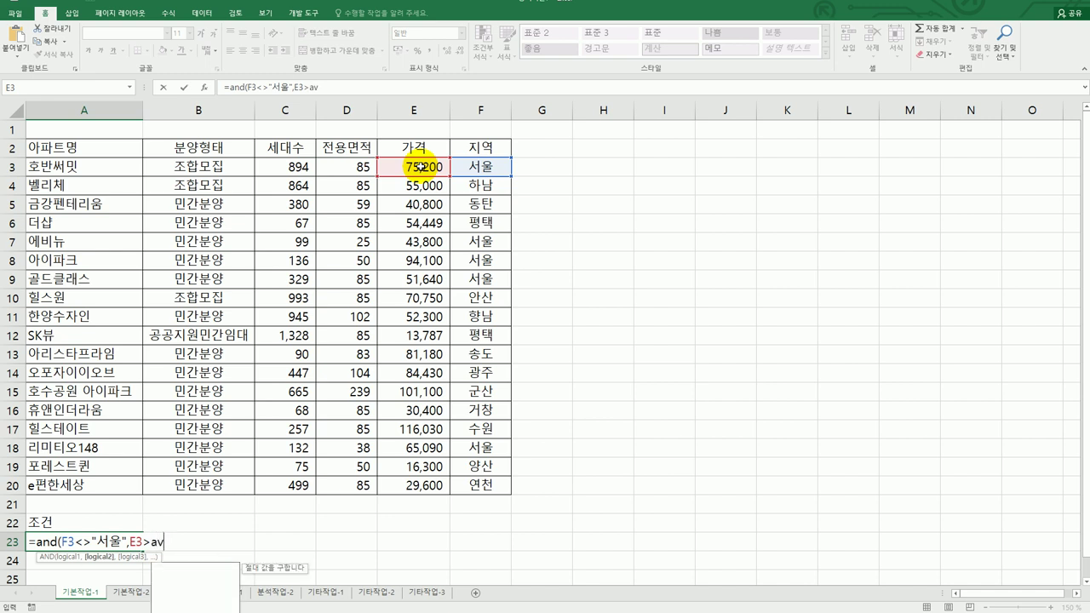
key("Down")
key("Tab")
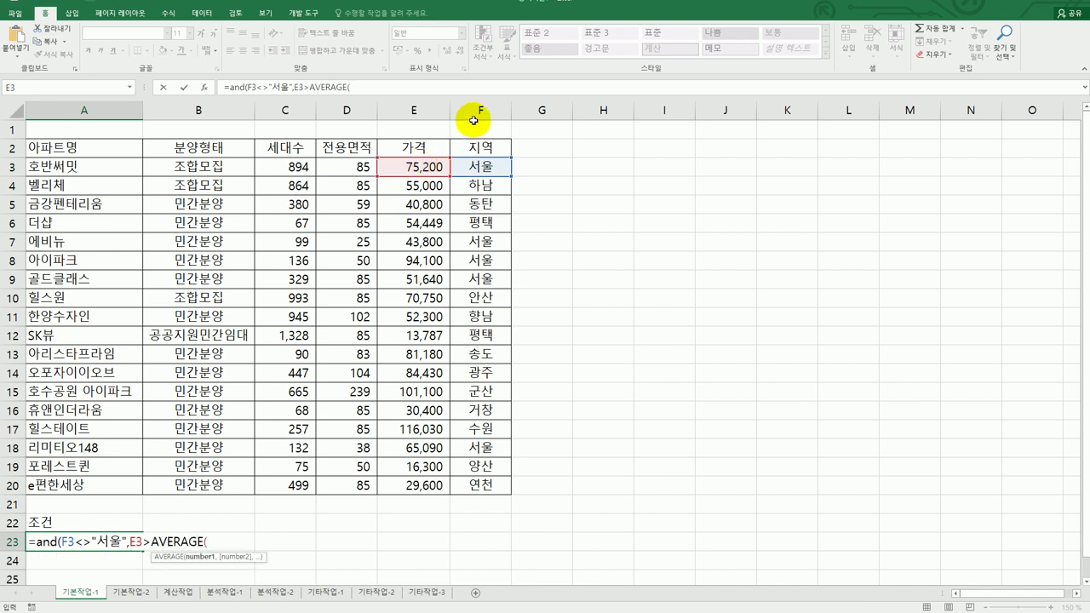
left_click_drag(435, 164, 437, 489)
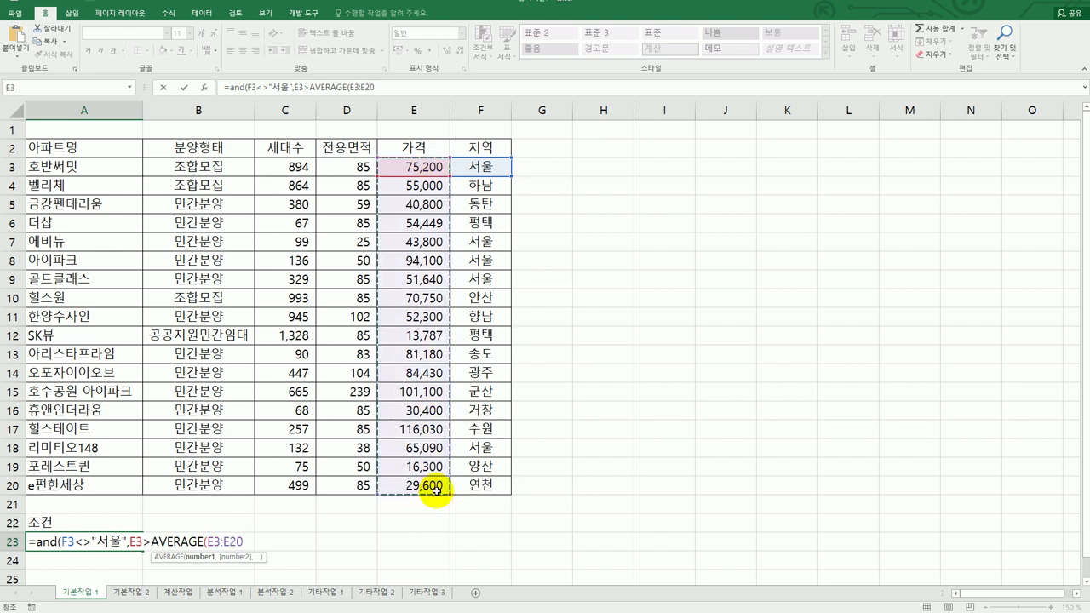
key("F4")
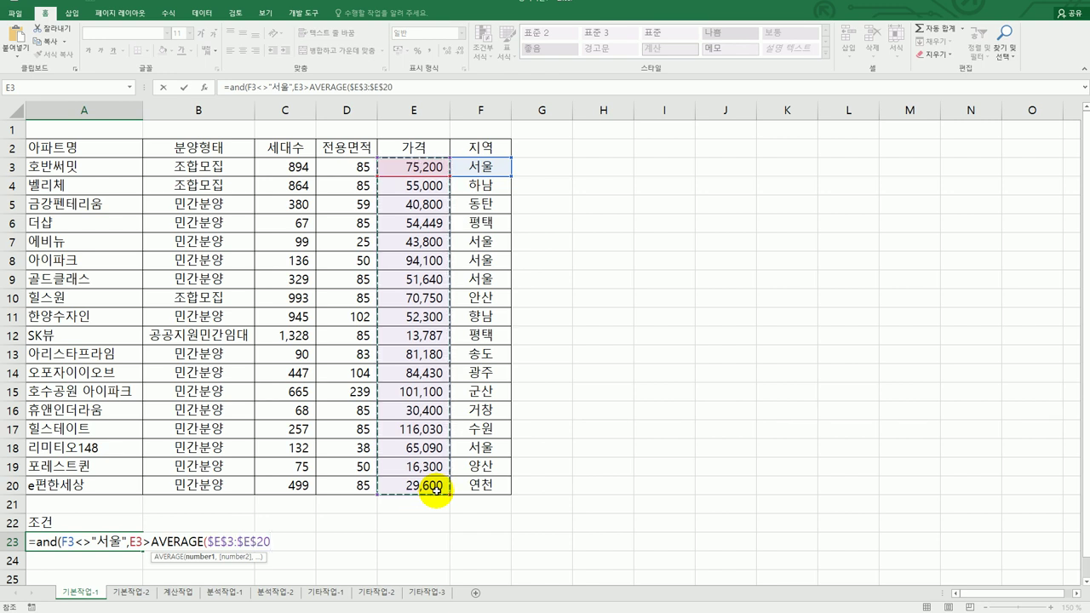
type(")")
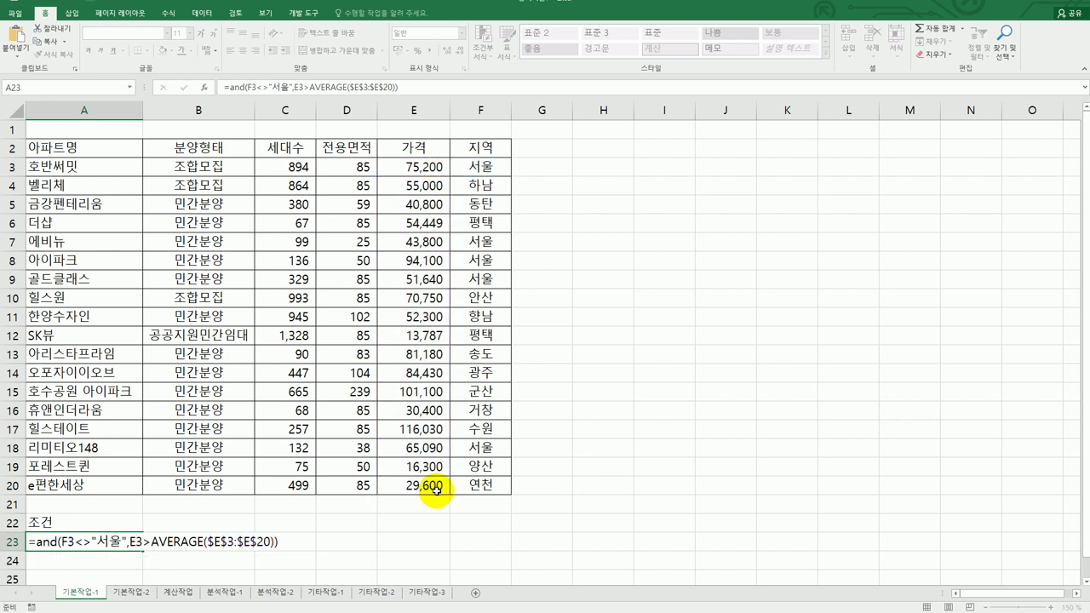
key("Return")
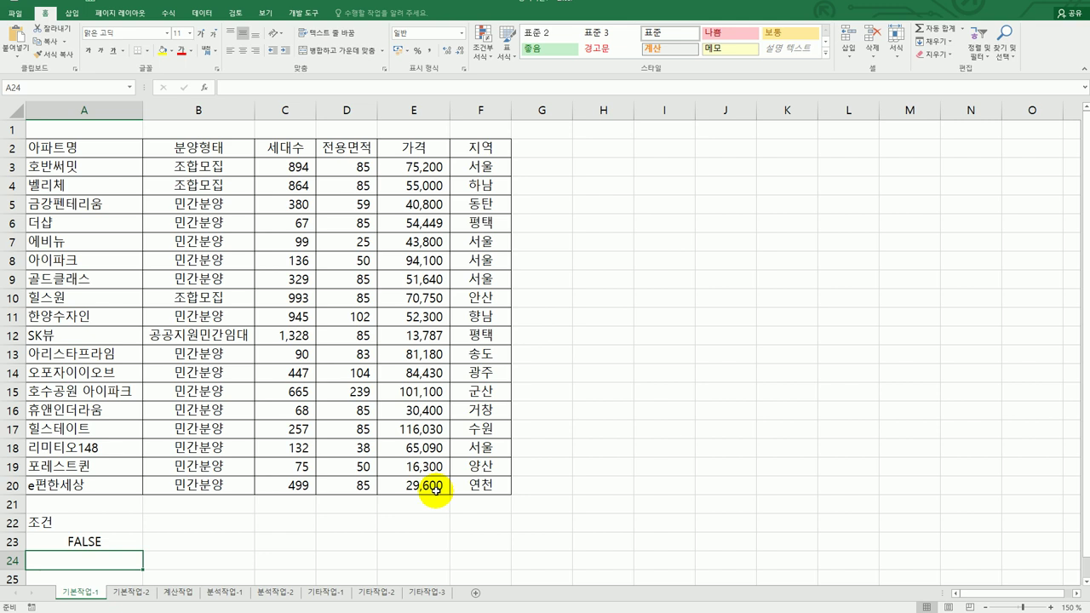
- Set up an advanced filter on the apartment table A2:F20 that copies to another location, with criteria range A22:A23
left_click(244, 275)
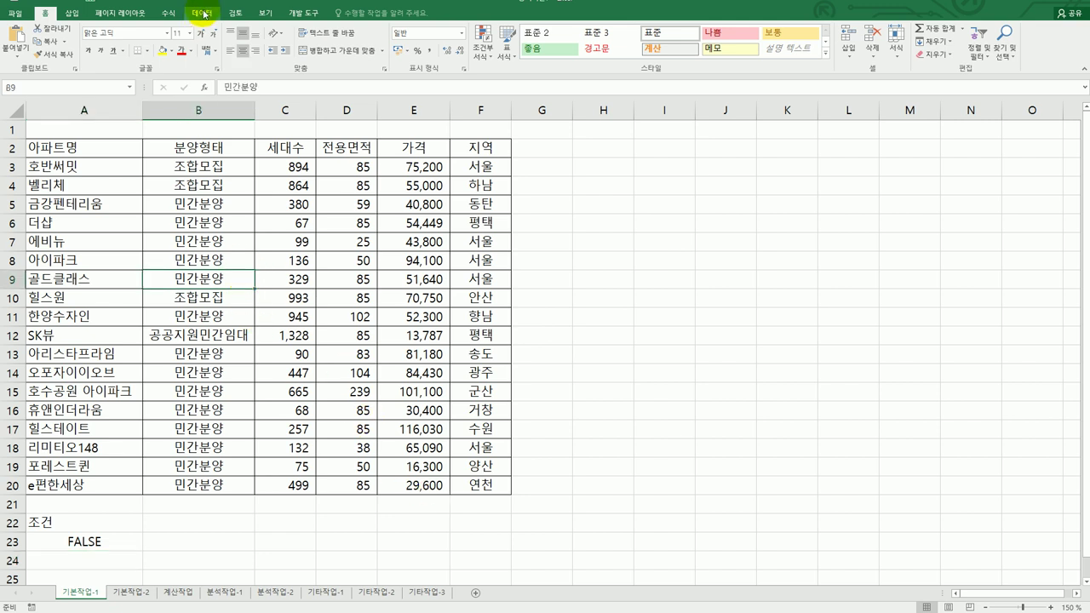
left_click(204, 14)
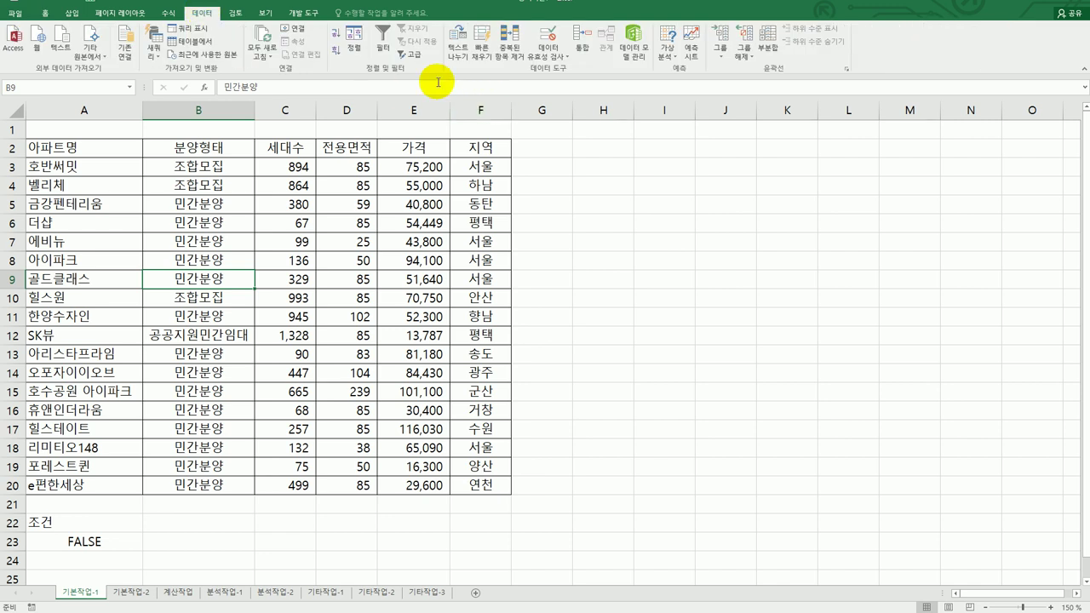
left_click(409, 56)
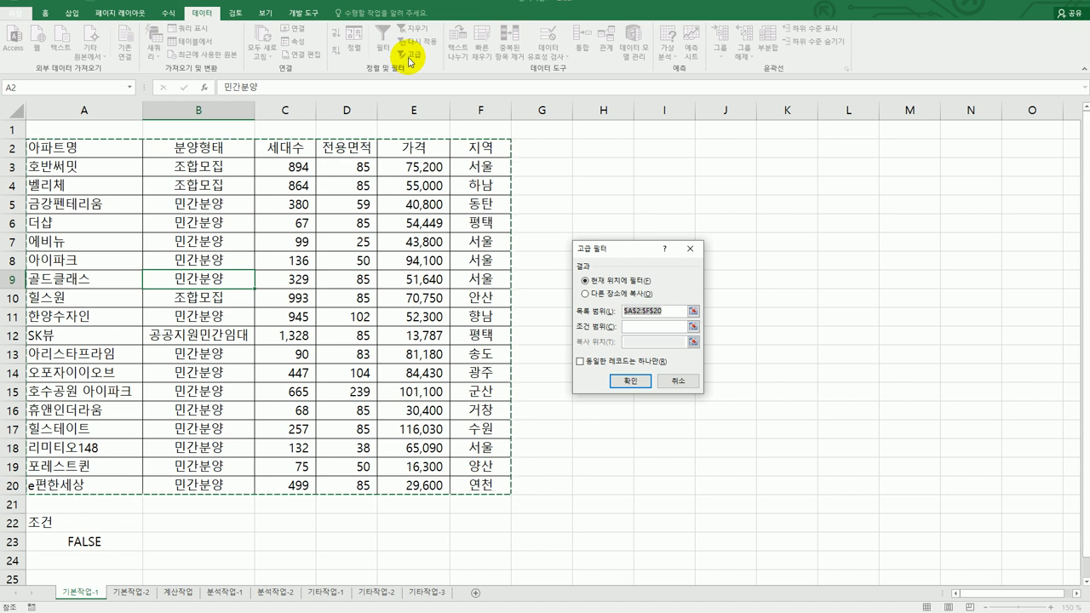
left_click(605, 293)
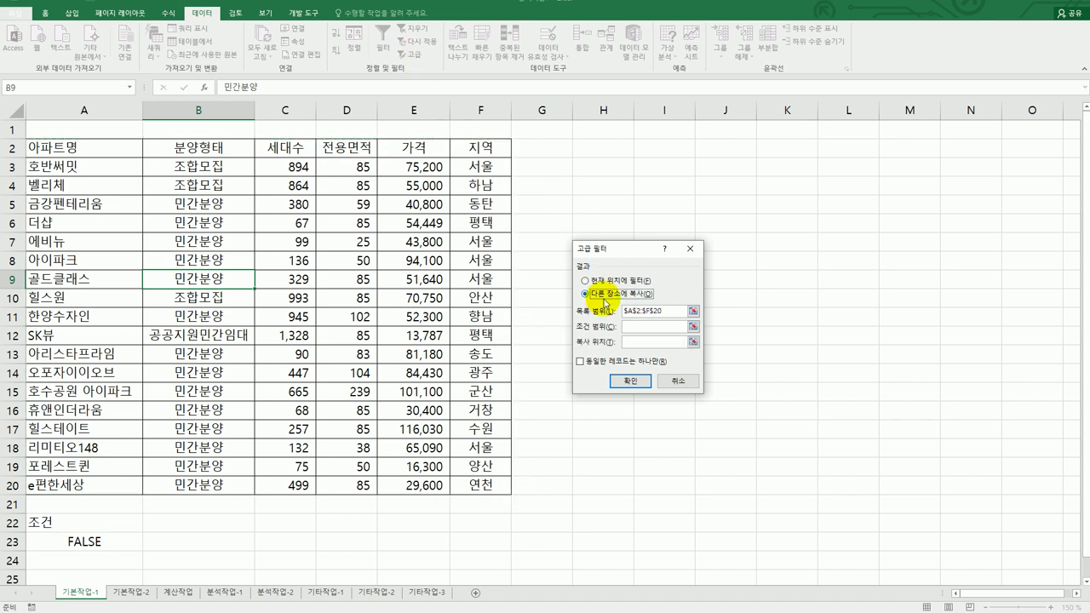
left_click(643, 326)
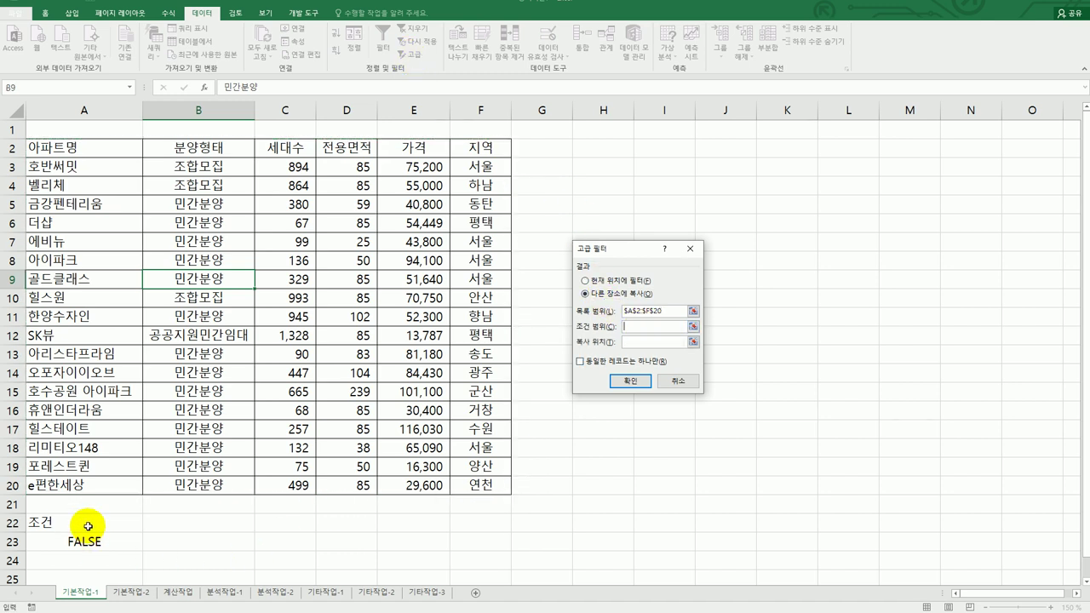
left_click_drag(88, 526, 88, 542)
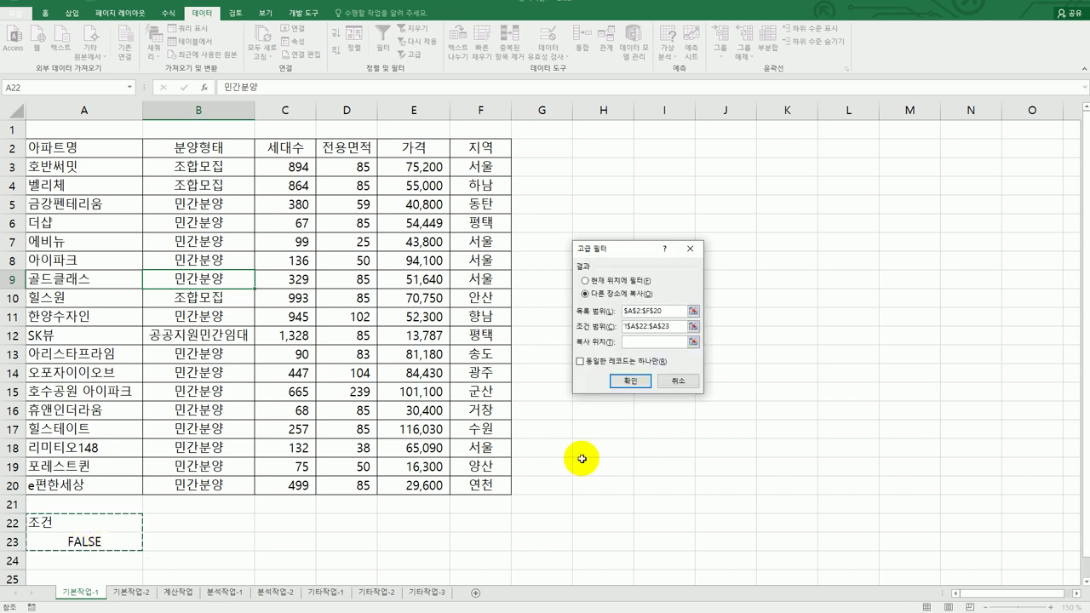
- Run the advanced filter with A25 as the copy destination, and check the extracted rows' 지역 and 가격 columns
left_click(652, 341)
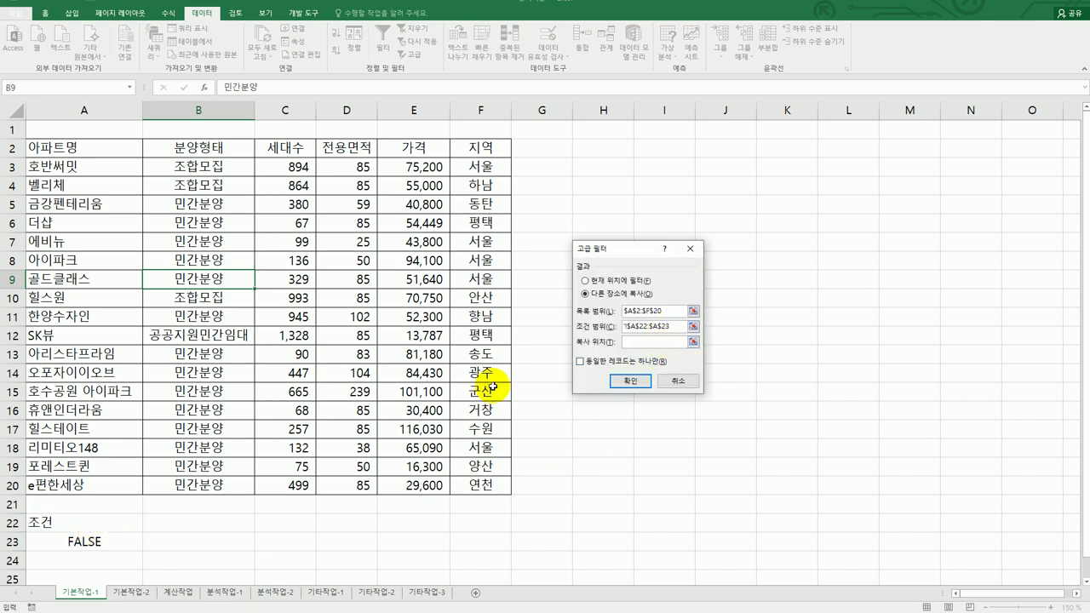
scroll(492, 387, "down", 2)
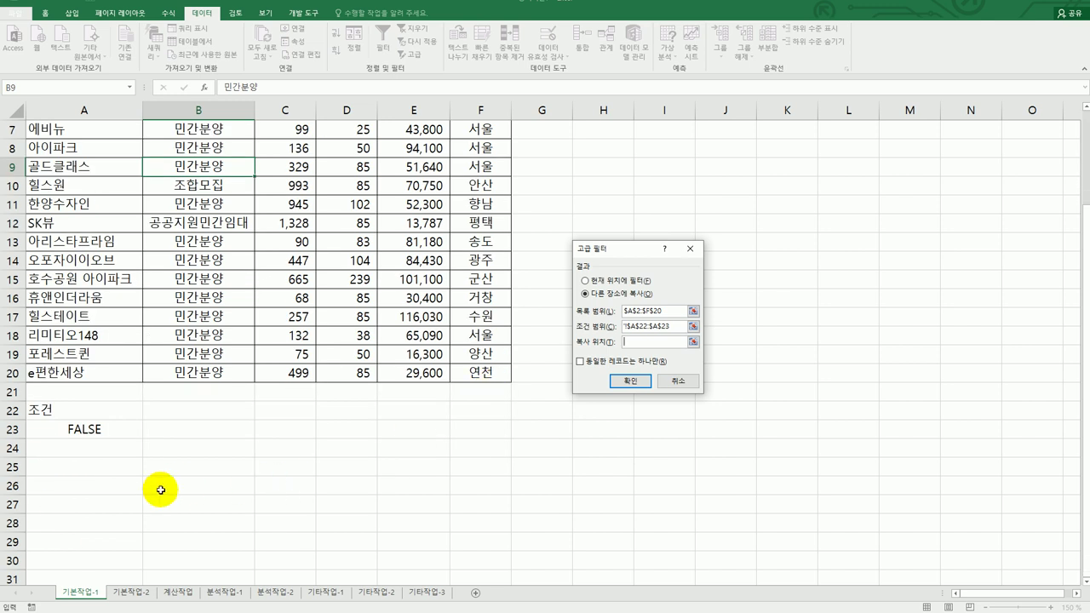
left_click(73, 465)
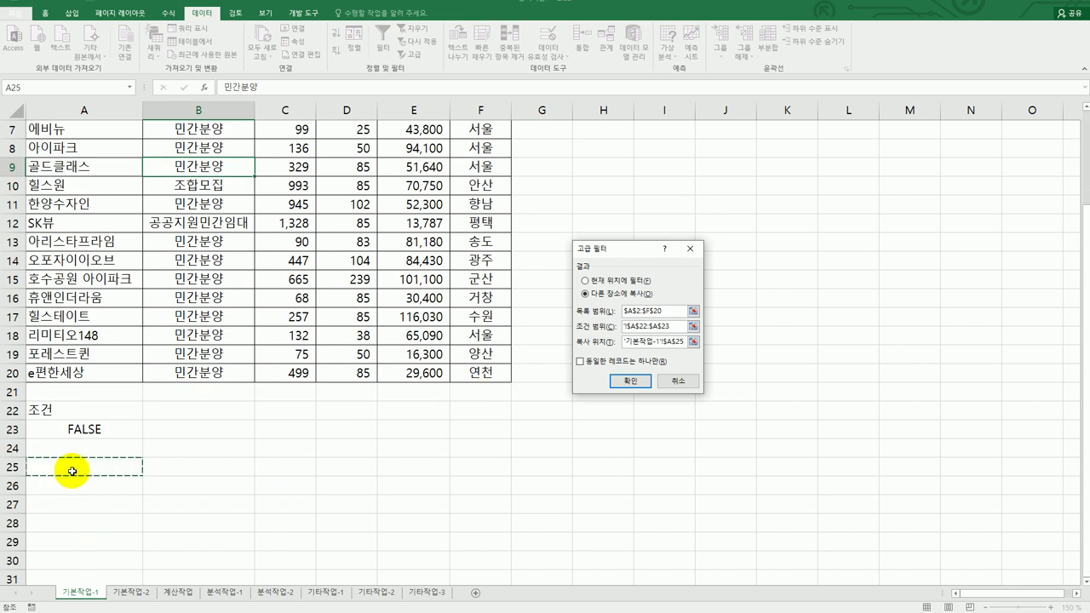
scroll(377, 389, "up", 2)
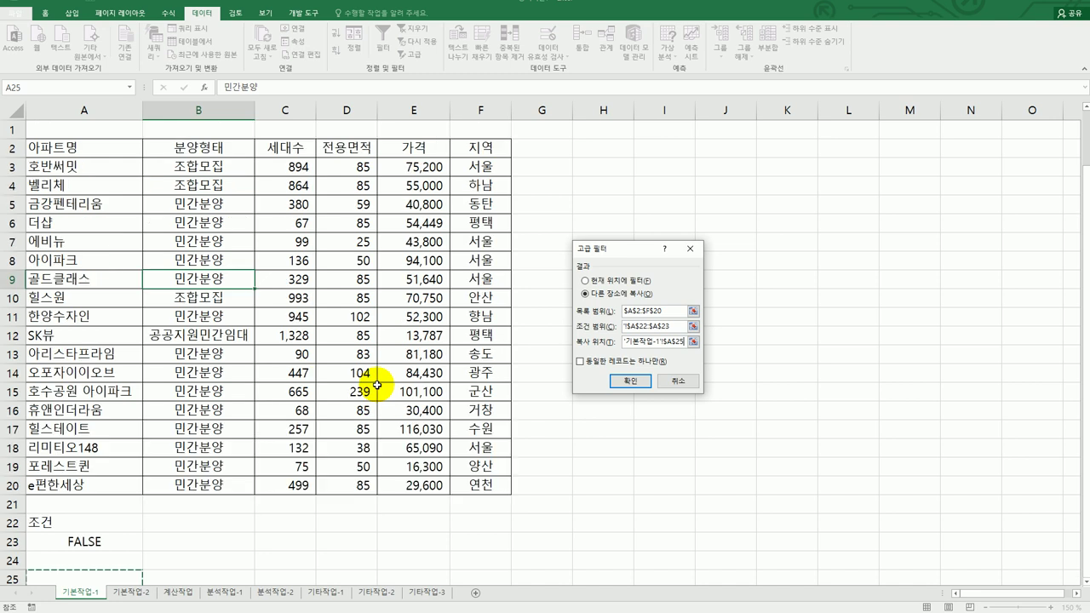
scroll(224, 481, "down", 1)
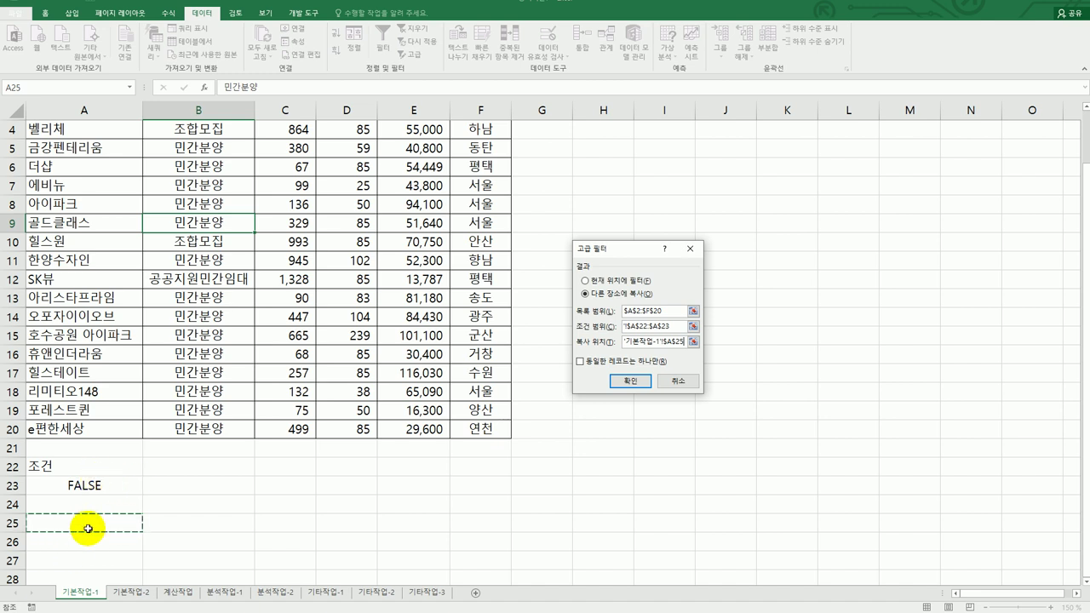
left_click(629, 381)
scroll(627, 385, "down", 2)
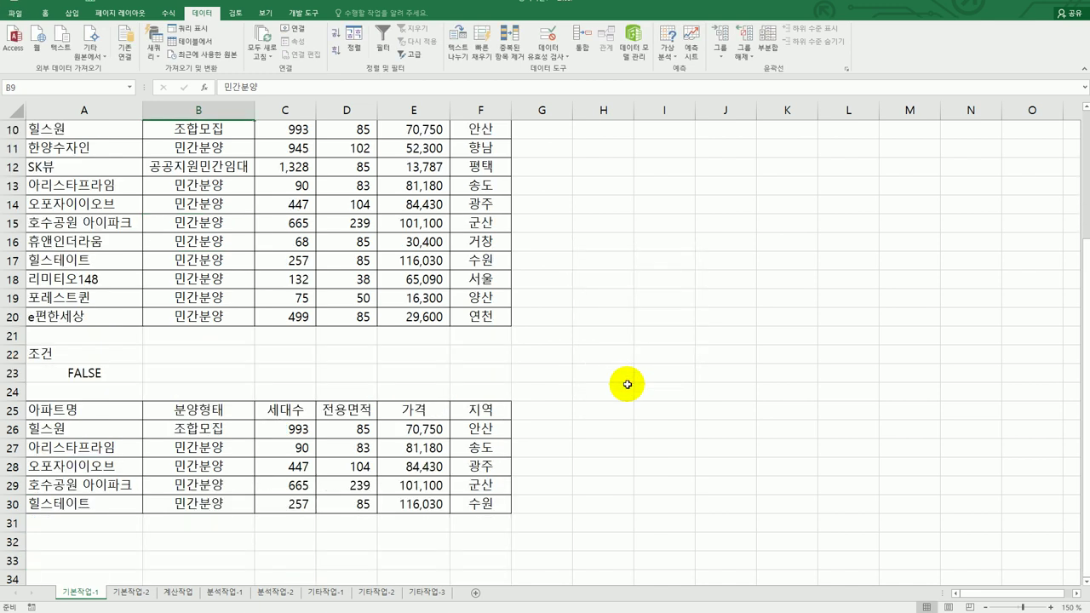
left_click_drag(477, 430, 477, 506)
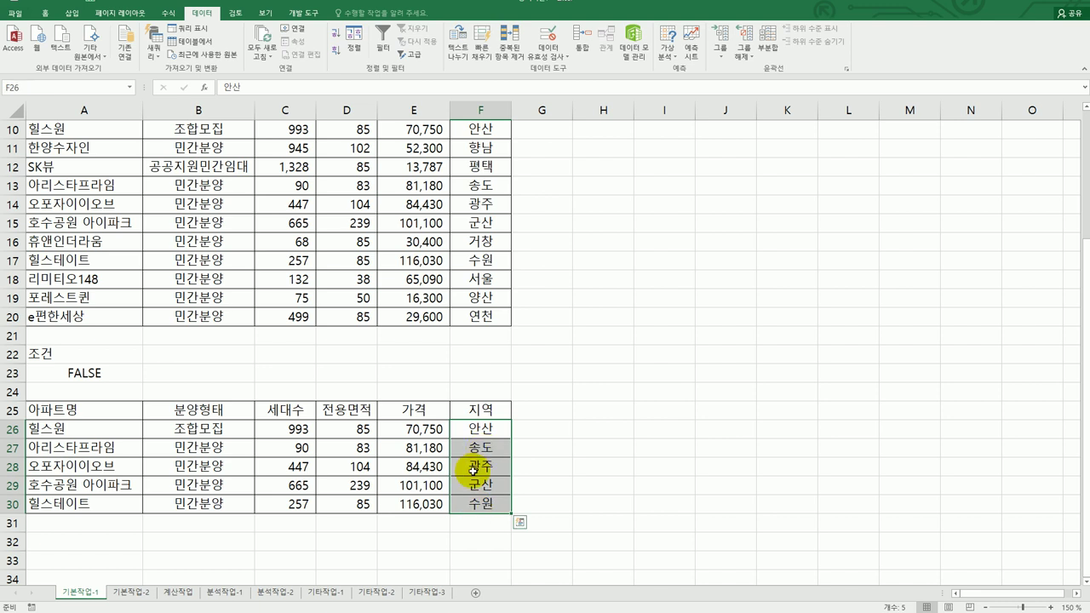
left_click_drag(401, 428, 413, 505)
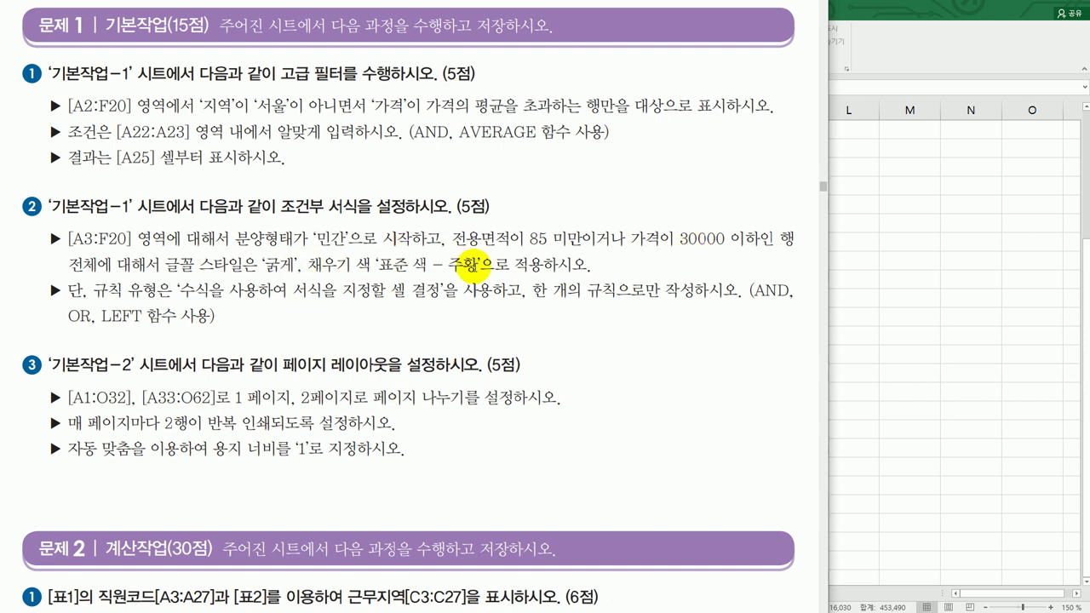
- Switch back to the Excel workbook and start a new formula-based conditional formatting rule for A3:F20
key("alt+Tab")
scroll(401, 309, "up", 3)
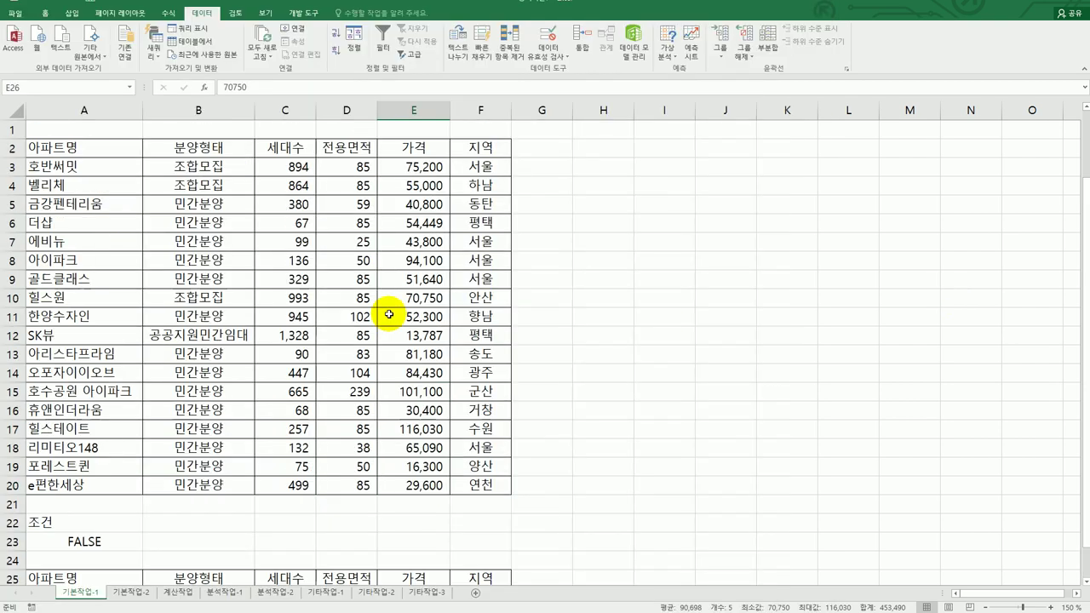
left_click_drag(81, 166, 467, 481)
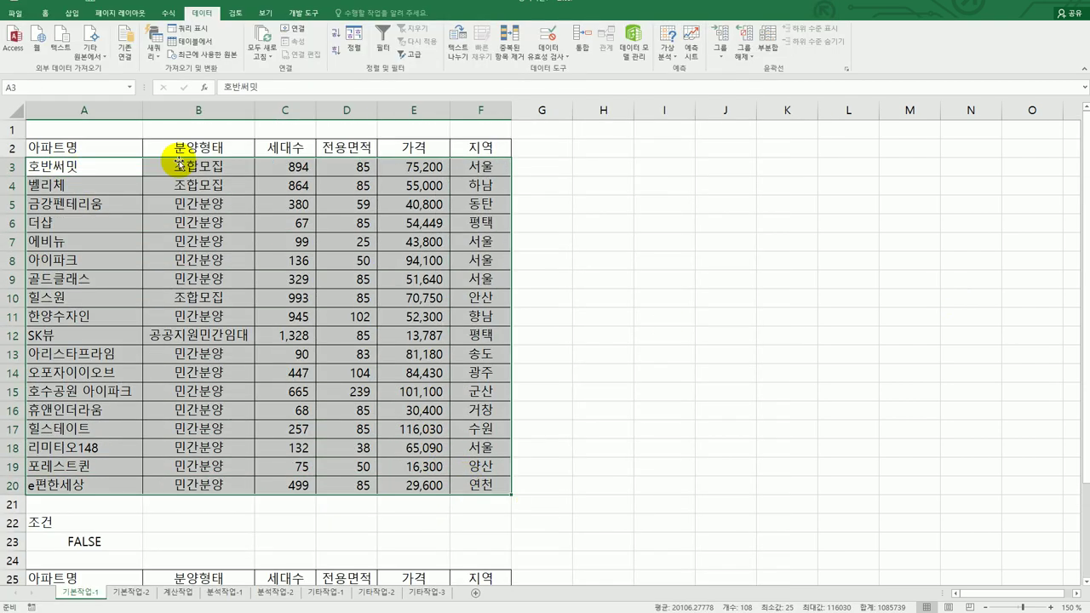
left_click(45, 13)
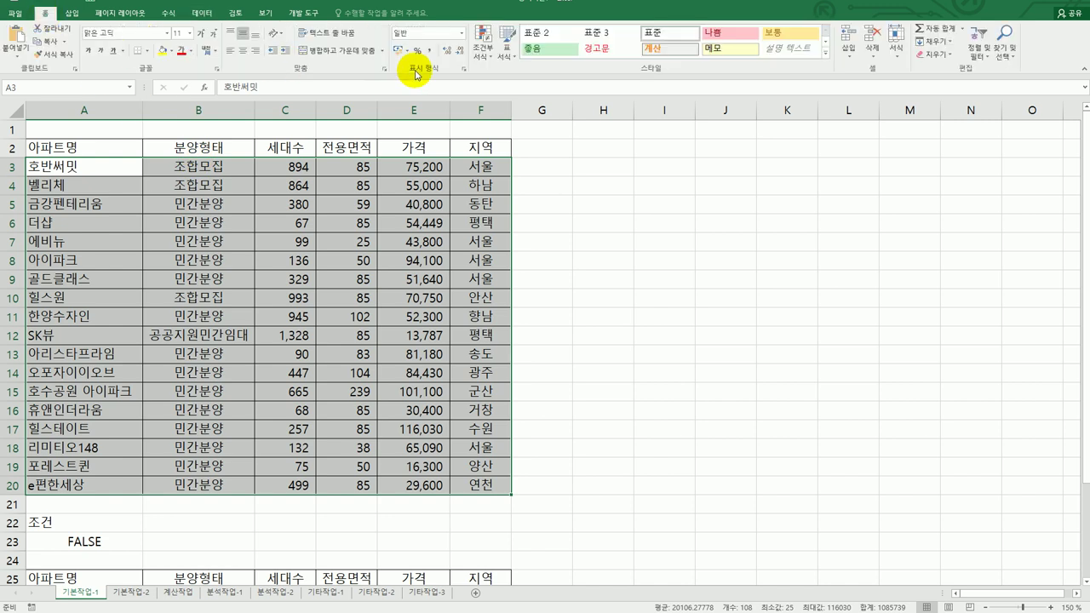
left_click(486, 53)
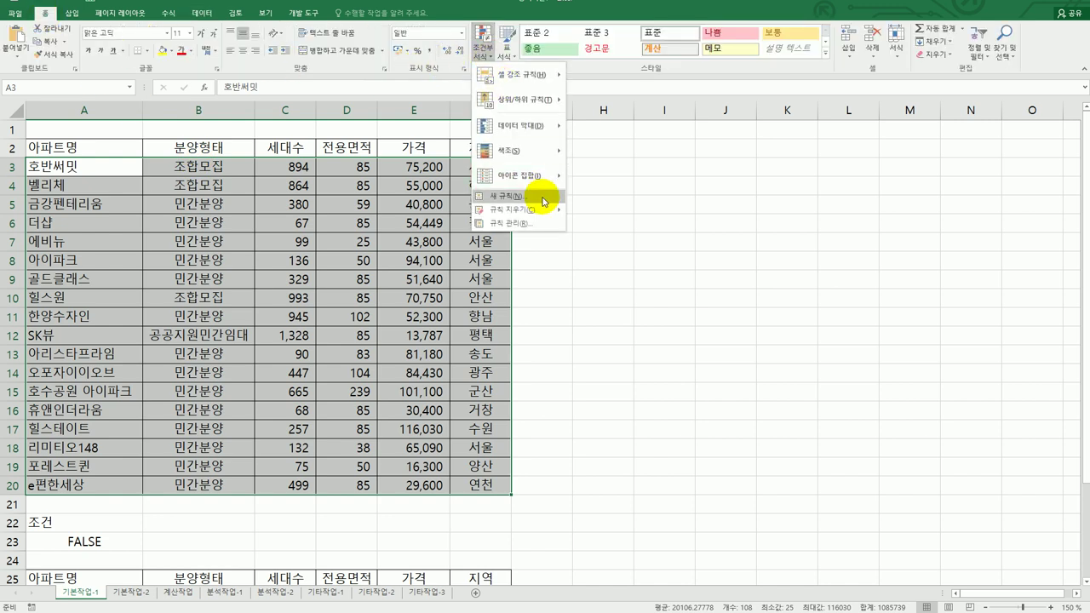
left_click(546, 202)
left_click_drag(651, 220, 828, 209)
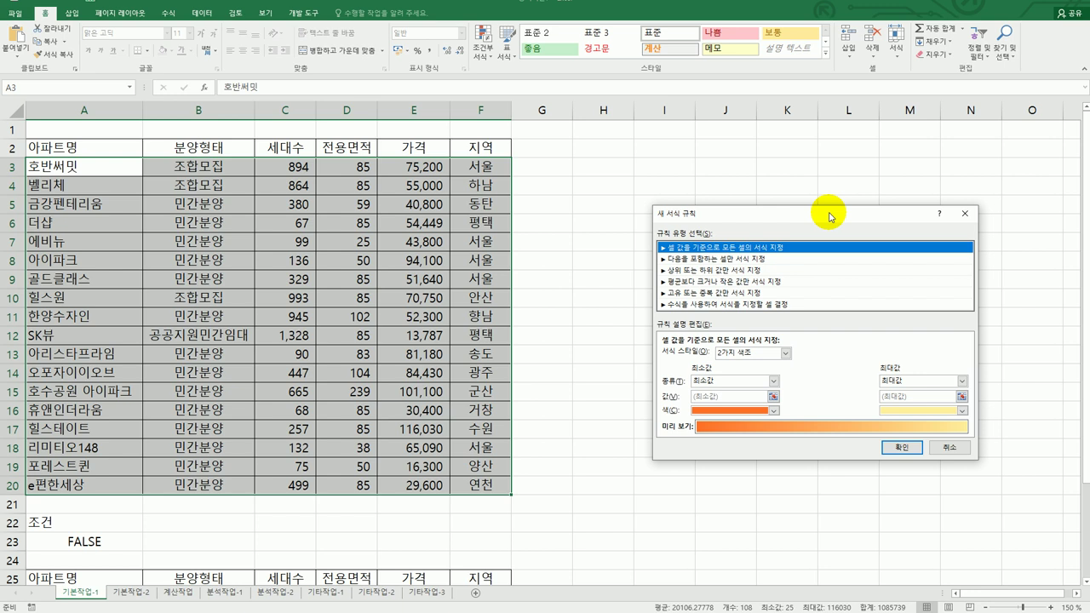
left_click(762, 302)
left_click(744, 356)
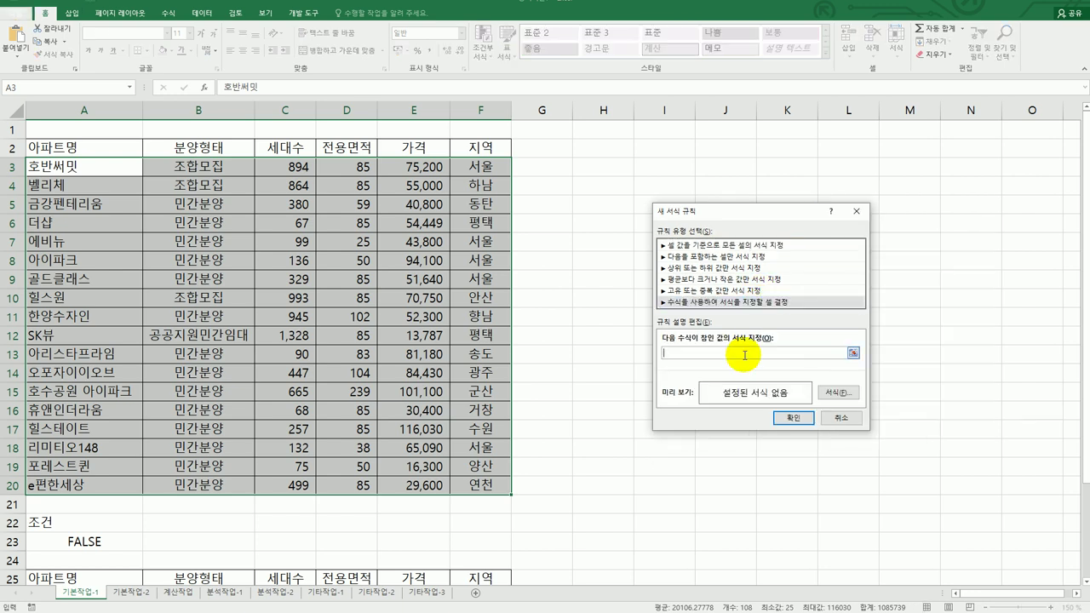
- Begin the rule formula with =and(left($B3,2)="민간",or( to require a 분양형태 starting with 민간
type("=and(left(")
left_click(194, 166)
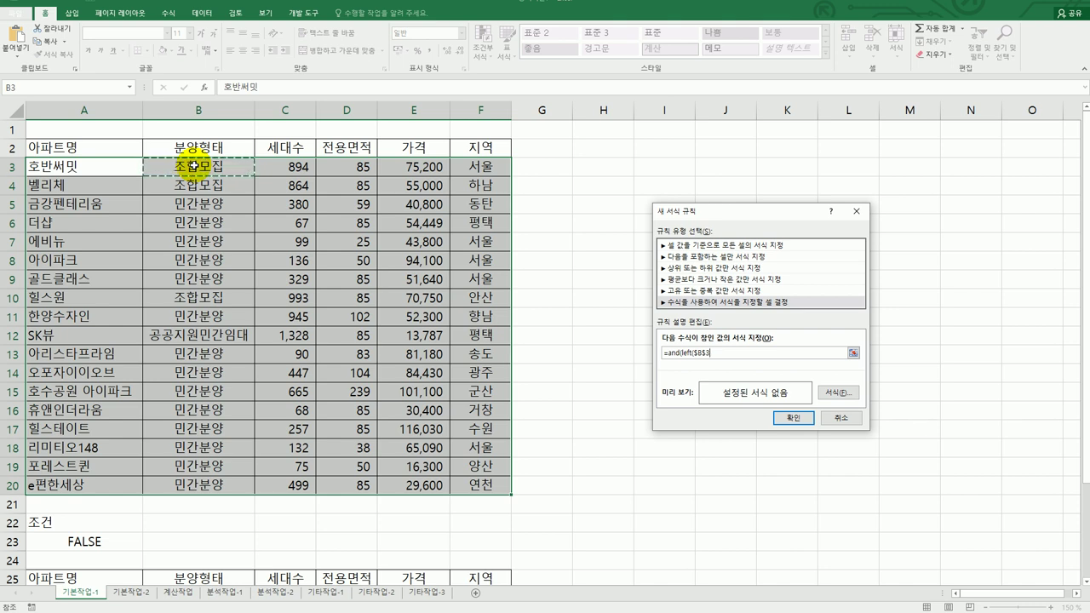
key("F4")
key("F4")
type(",2)=\"민간\",or(")
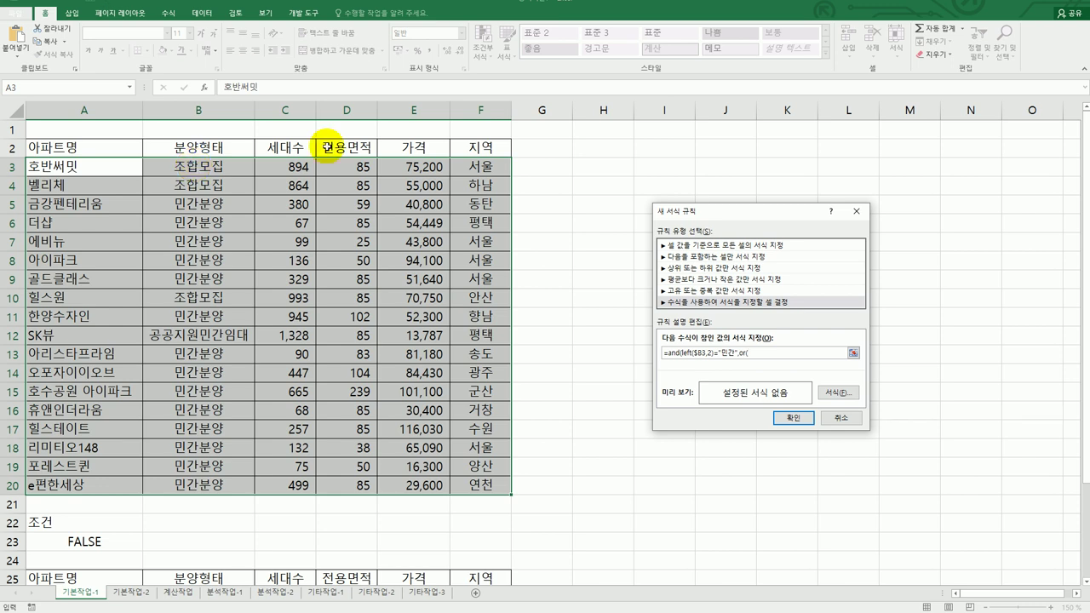
- Complete the rule formula's OR part with the conditions $D3<85 and $E3<=30000
left_click(357, 169)
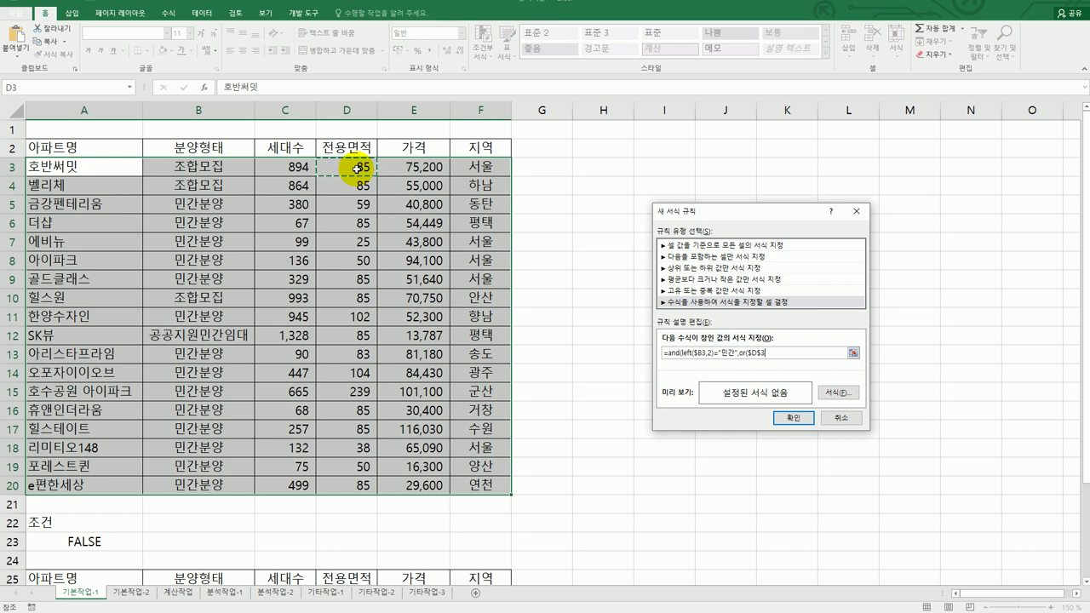
key("F4")
key("F4")
type("<85,")
left_click(404, 167)
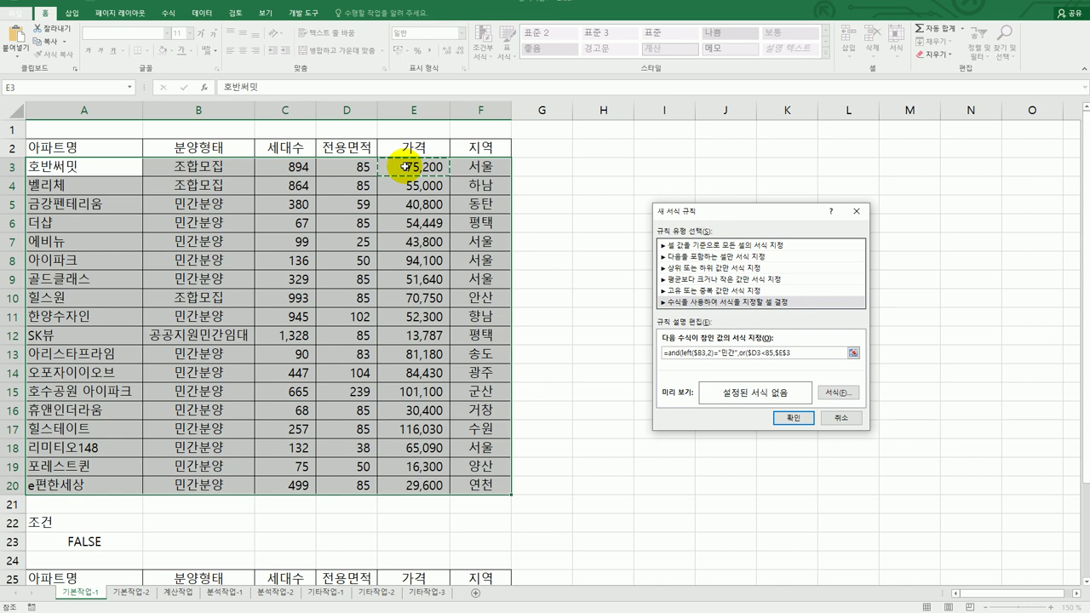
key("F4")
key("F2")
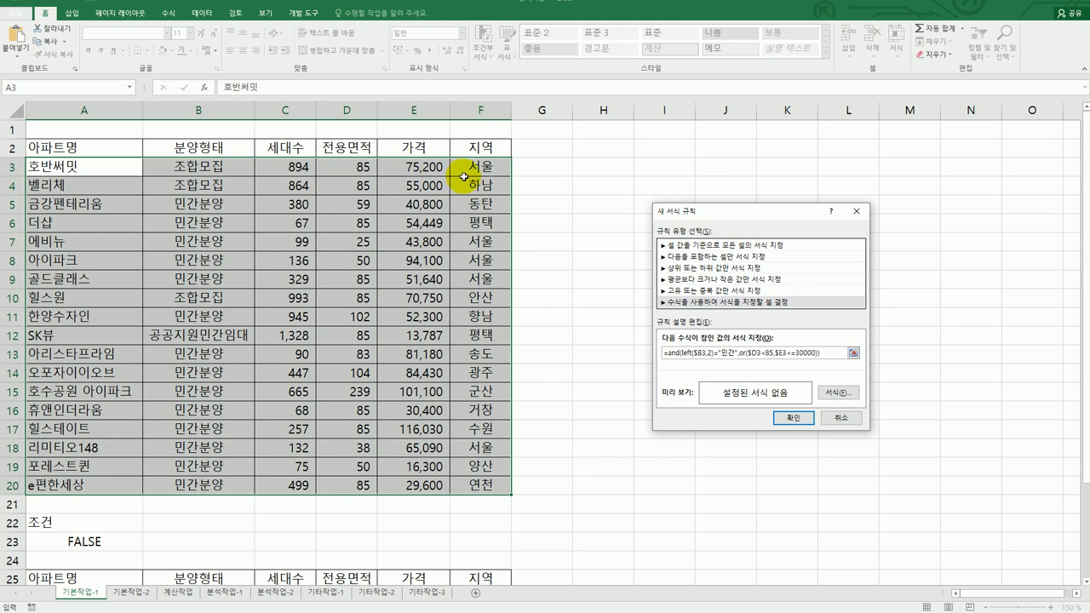
- Set the rule's format to 굵게 font style with the standard orange fill, and apply the conditional formatting rule
left_click(837, 393)
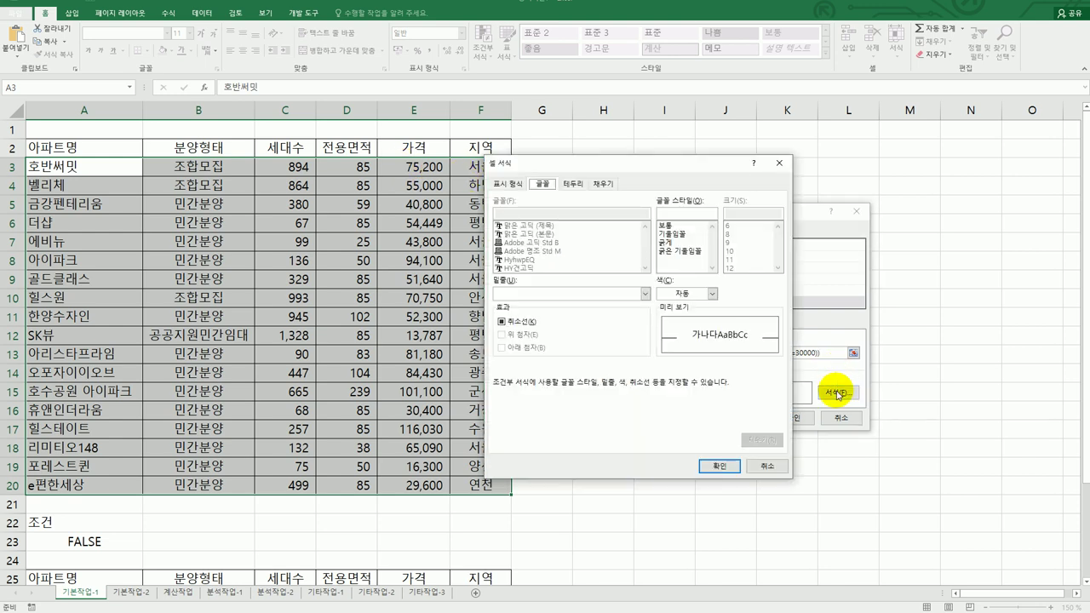
left_click(673, 243)
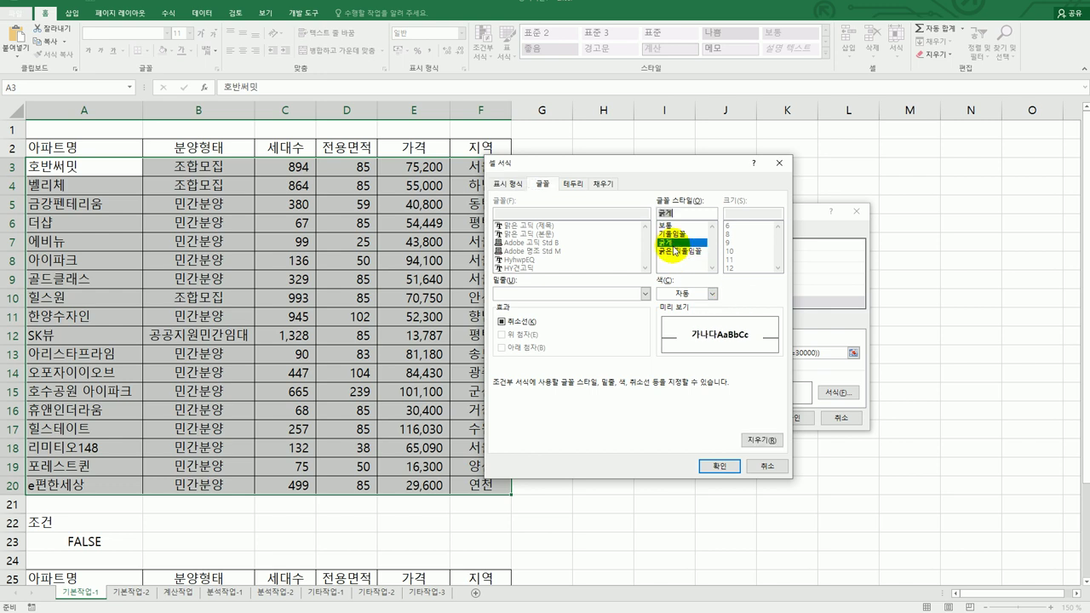
left_click(604, 183)
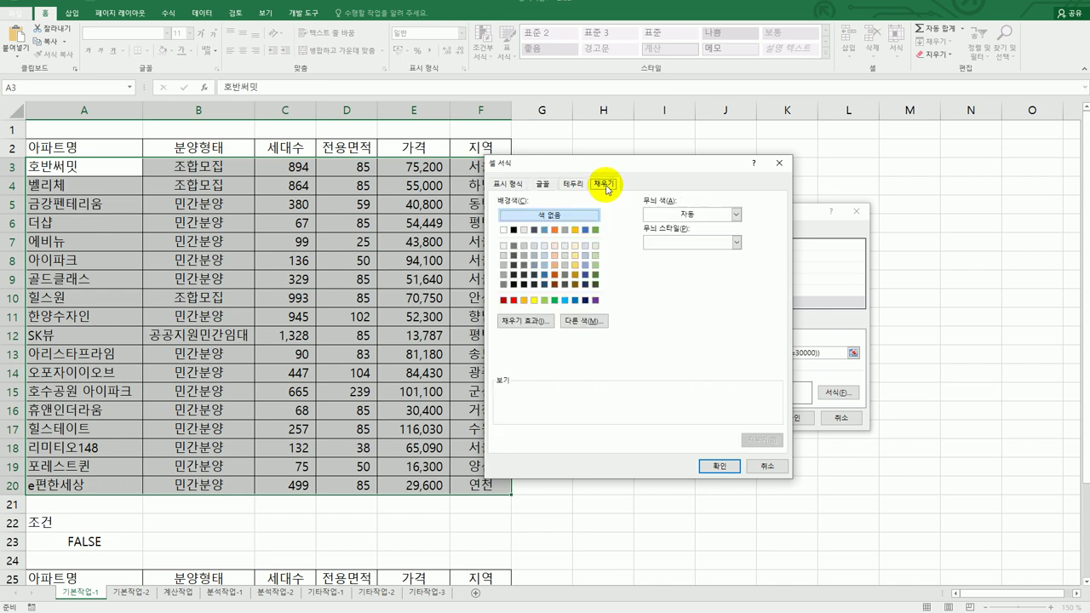
left_click(523, 300)
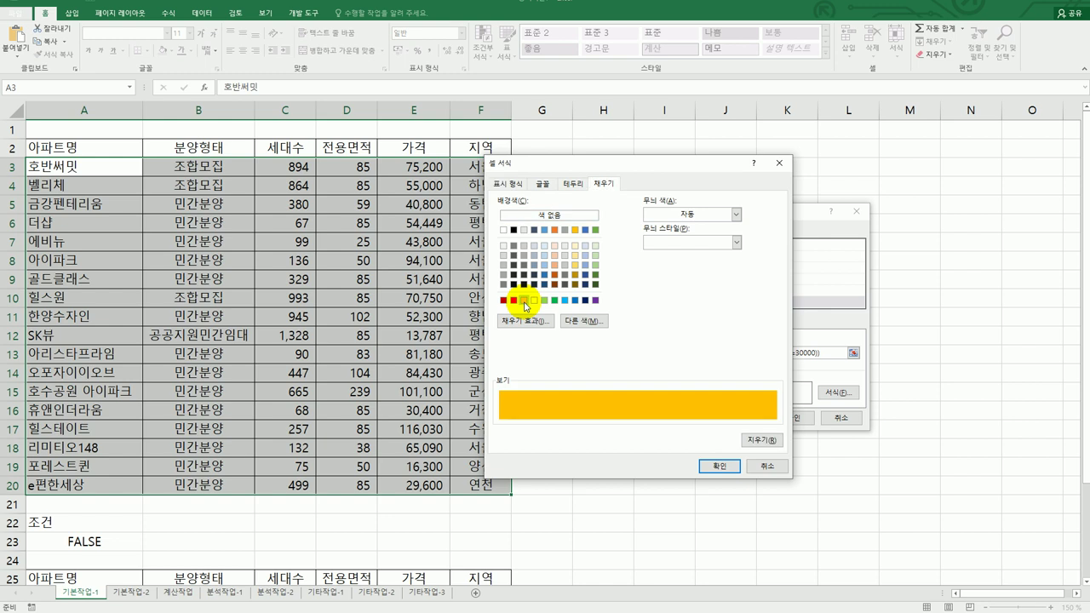
left_click(720, 466)
left_click(791, 423)
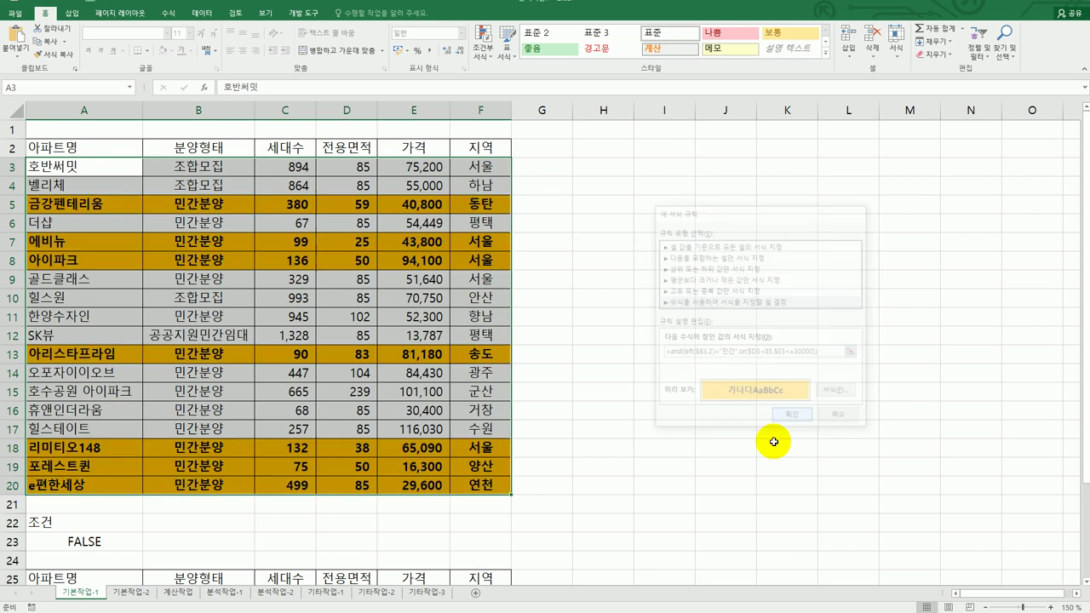
left_click(738, 483)
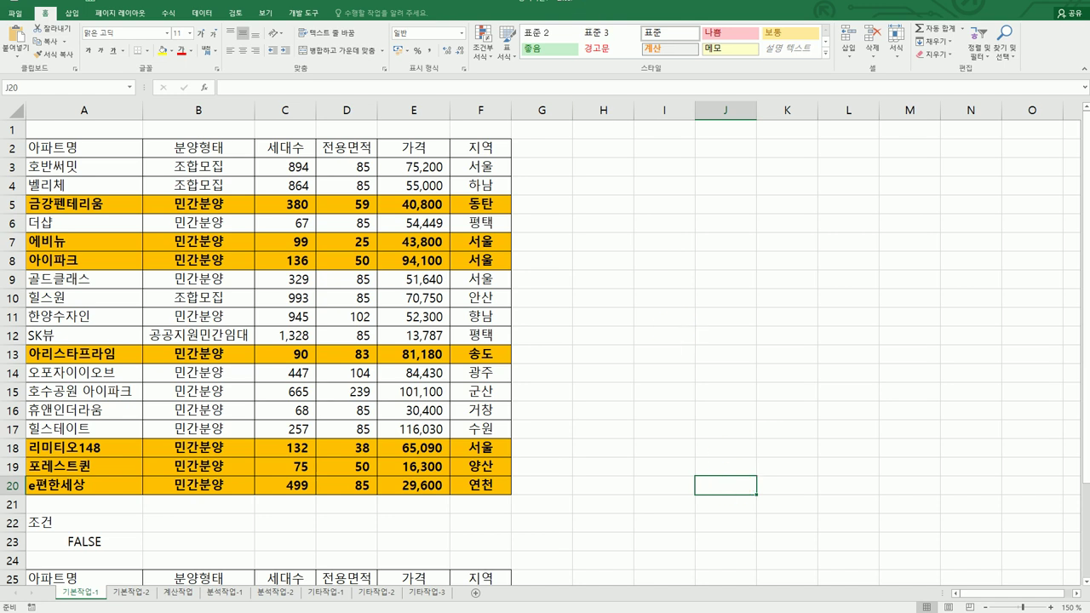
- Check the page layout task in the exam document, and insert a page break at A33 on the Excel workbook's 기본작업-2 sheet
key("alt+Tab")
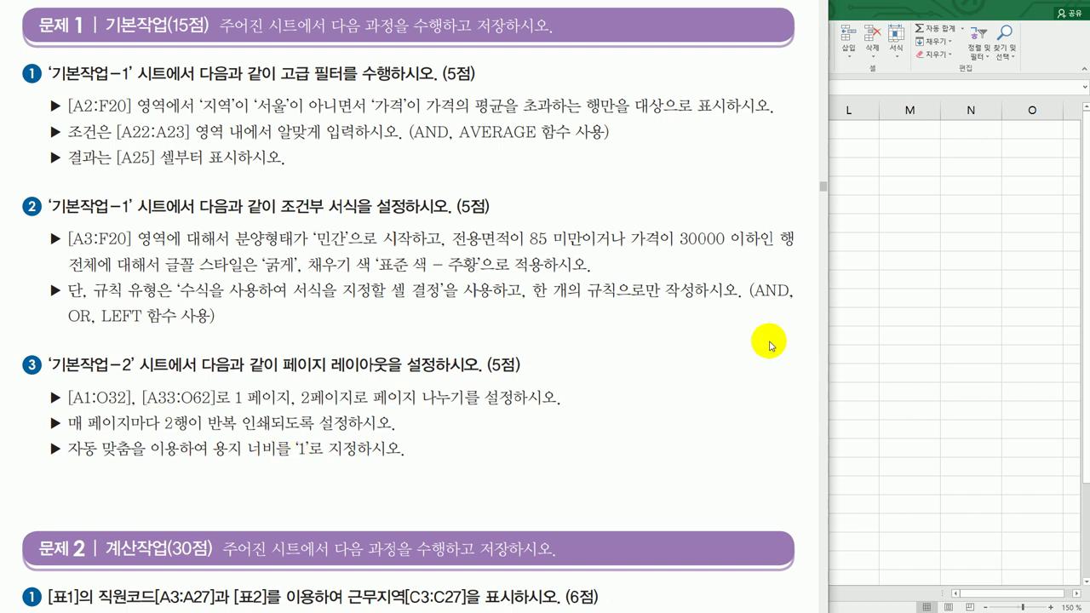
left_click(855, 334)
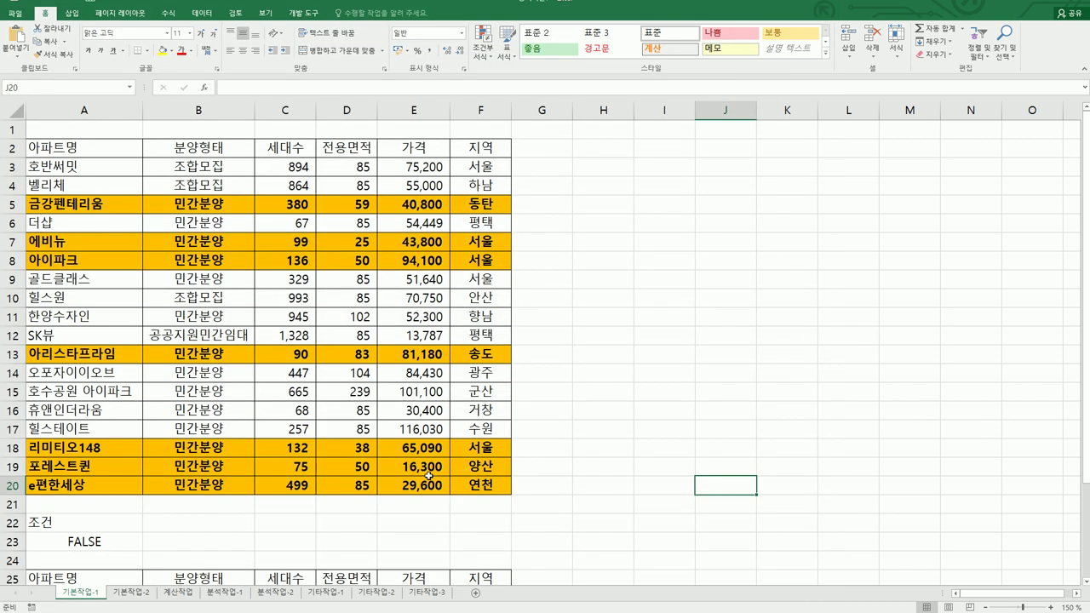
left_click(130, 593)
scroll(394, 482, "down", 17)
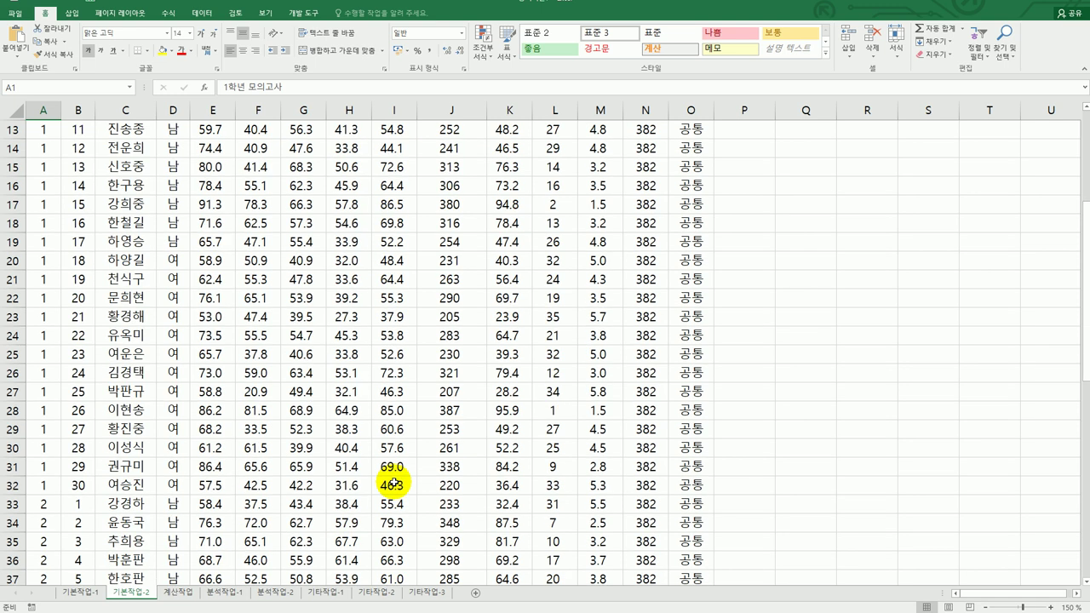
scroll(393, 479, "up", 17)
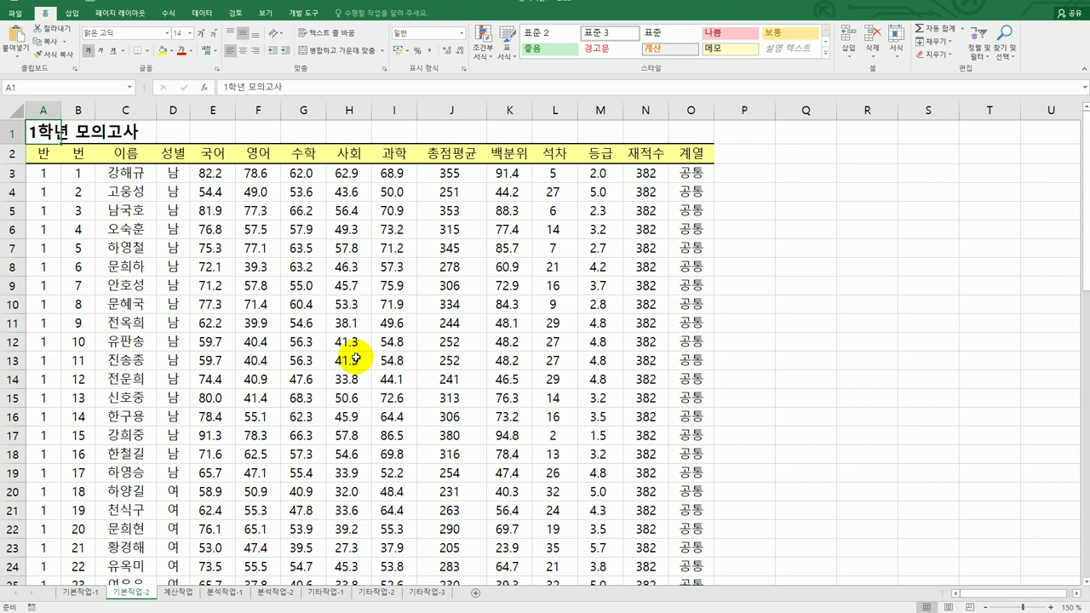
scroll(324, 300, "down", 6)
scroll(277, 356, "down", 2)
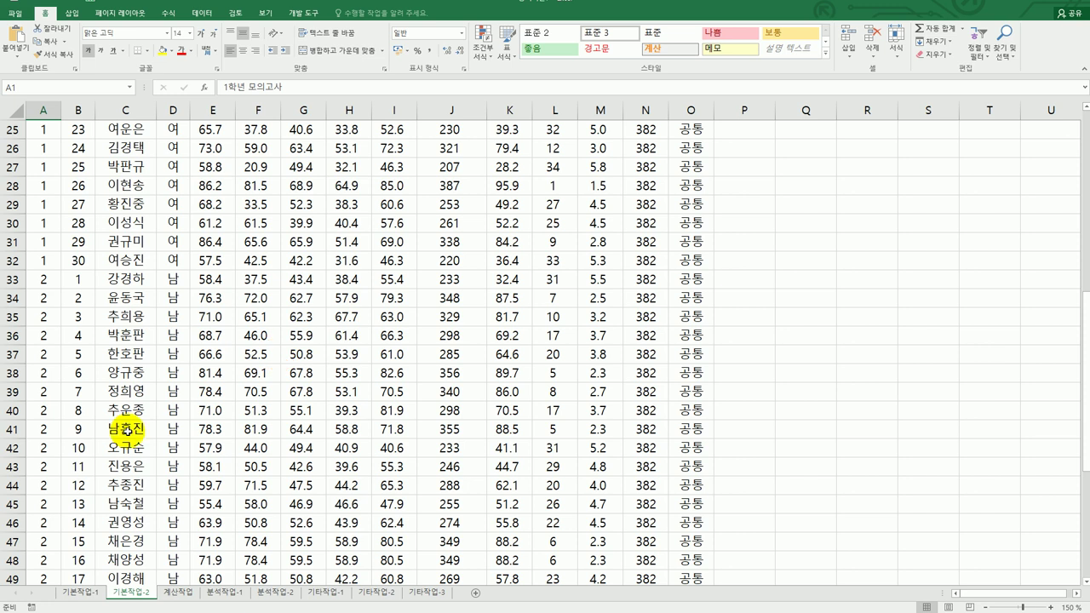
left_click(43, 279)
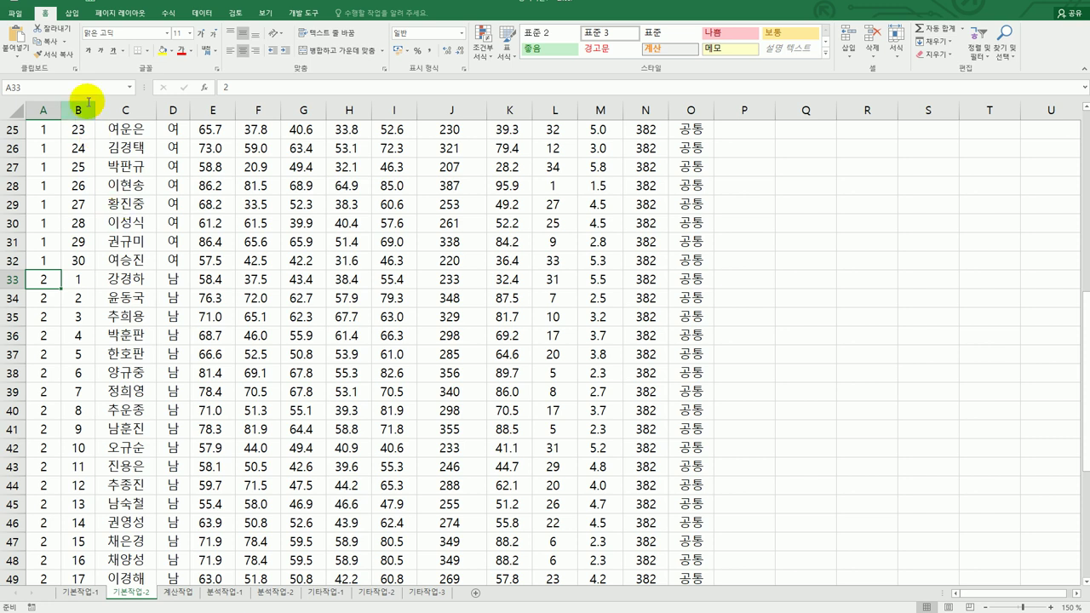
left_click(105, 13)
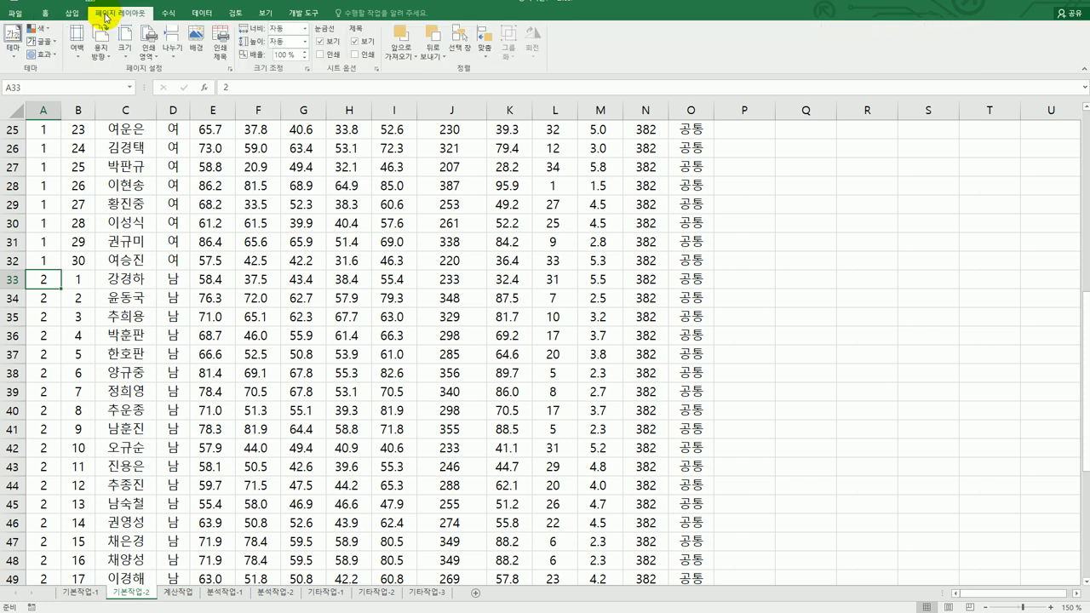
left_click(172, 57)
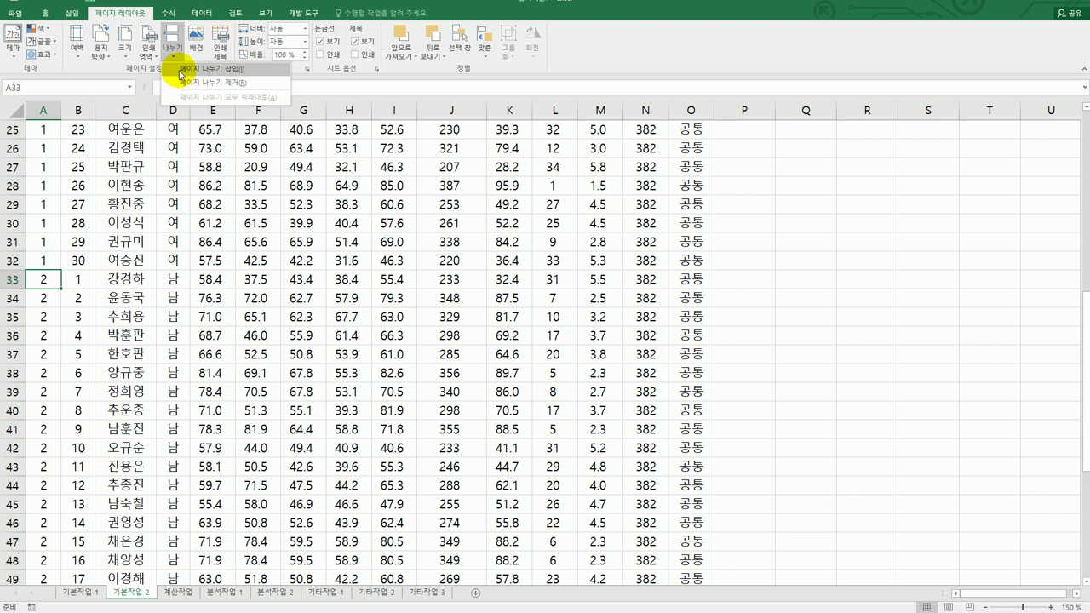
left_click(181, 72)
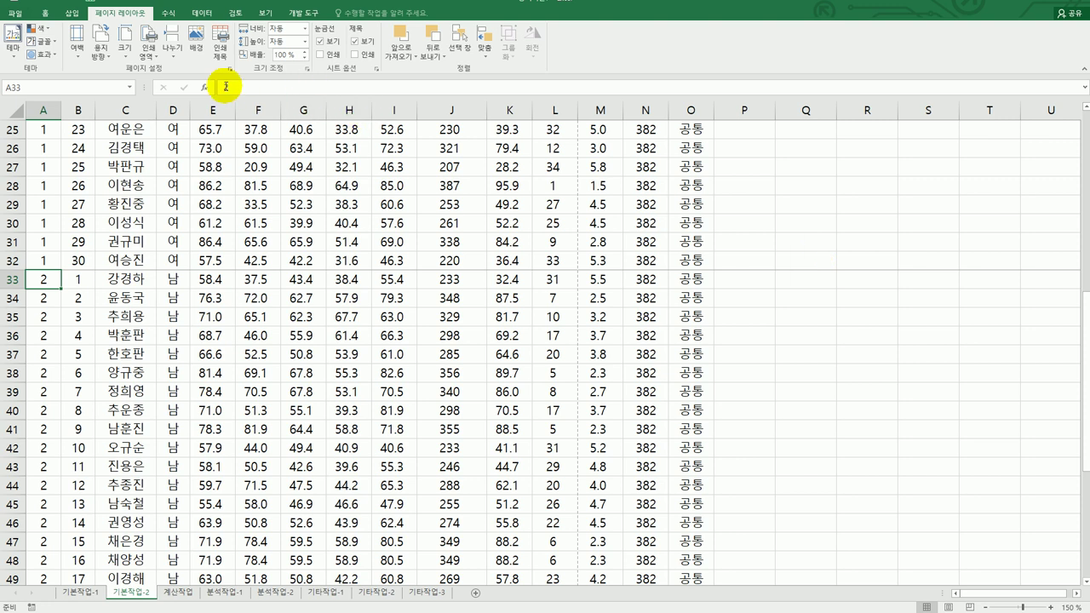
- In the print titles settings, set row 2 ($2:$2) as the row repeated on every printed page
left_click(221, 55)
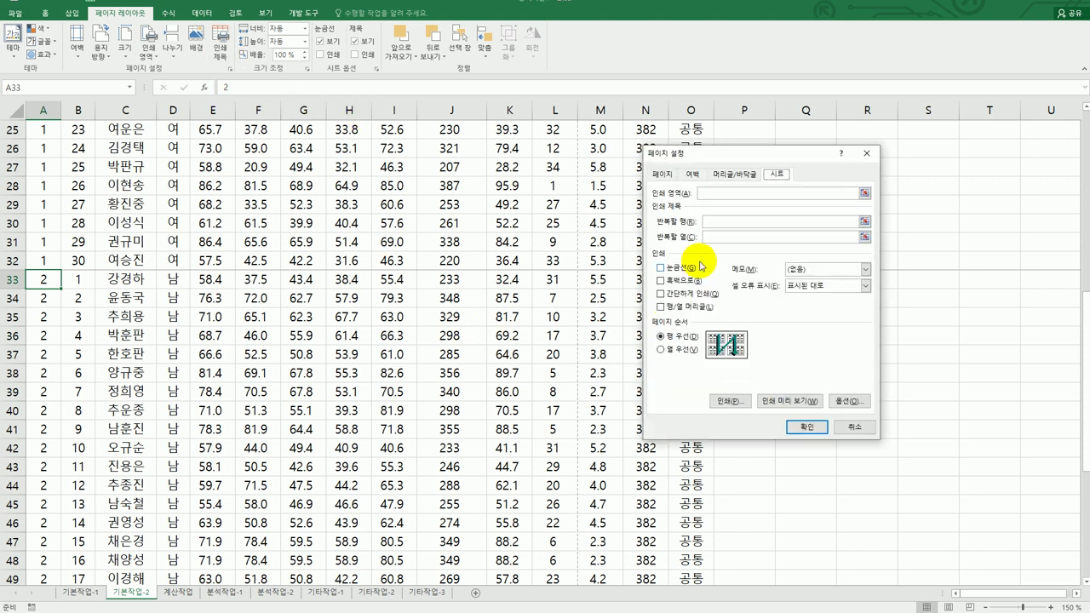
left_click(745, 221)
scroll(549, 292, "up", 8)
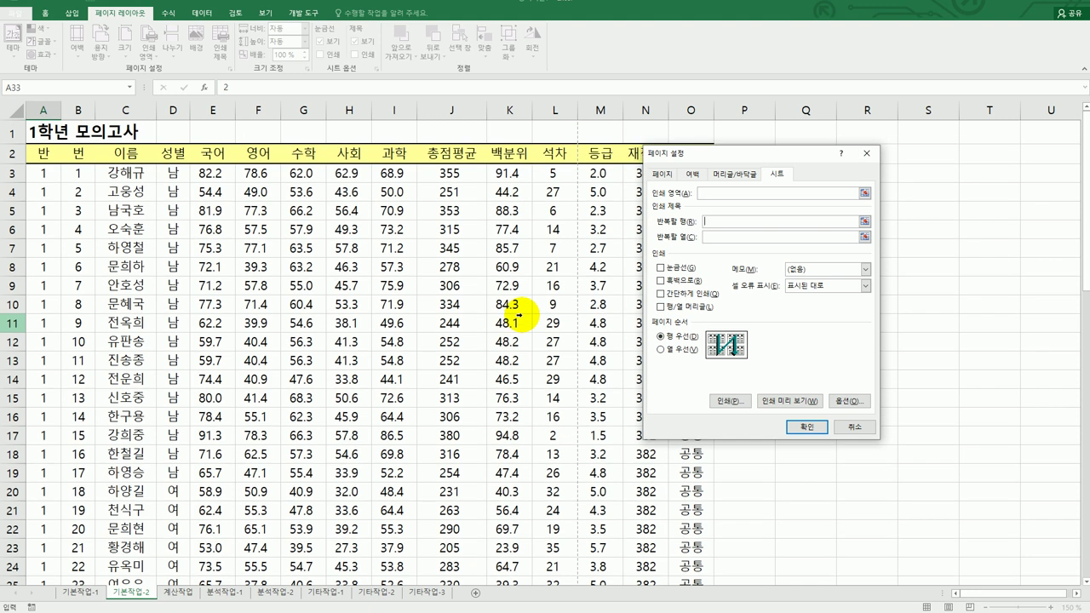
left_click(17, 154)
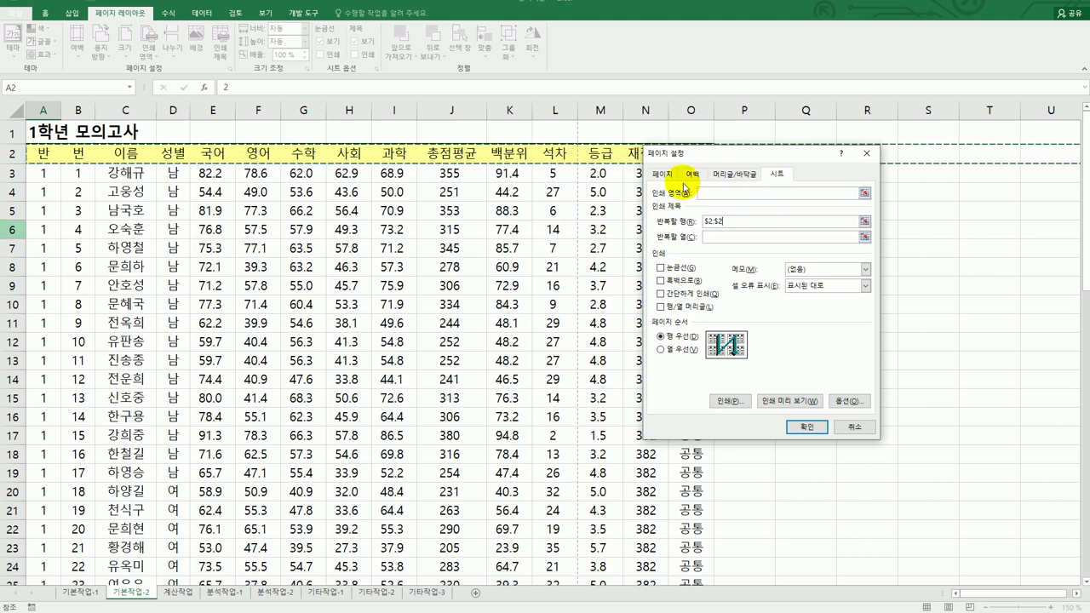
- Set the scaling to 자동 맞춤 with a 용지 너비 of 1 and a blank 용지 높이, and apply the page setup
left_click(662, 173)
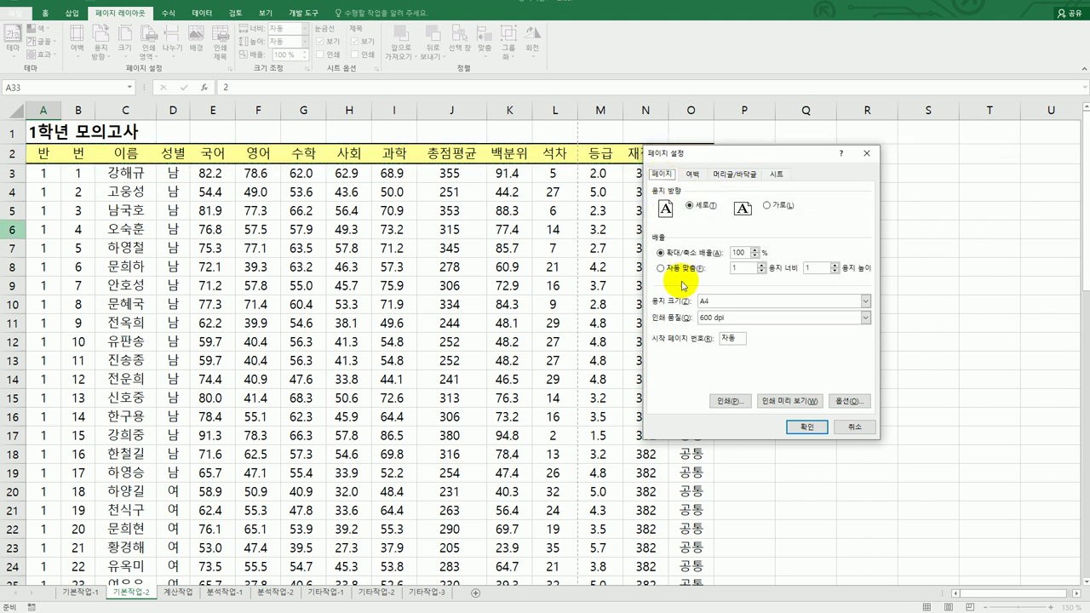
left_click_drag(765, 158, 890, 191)
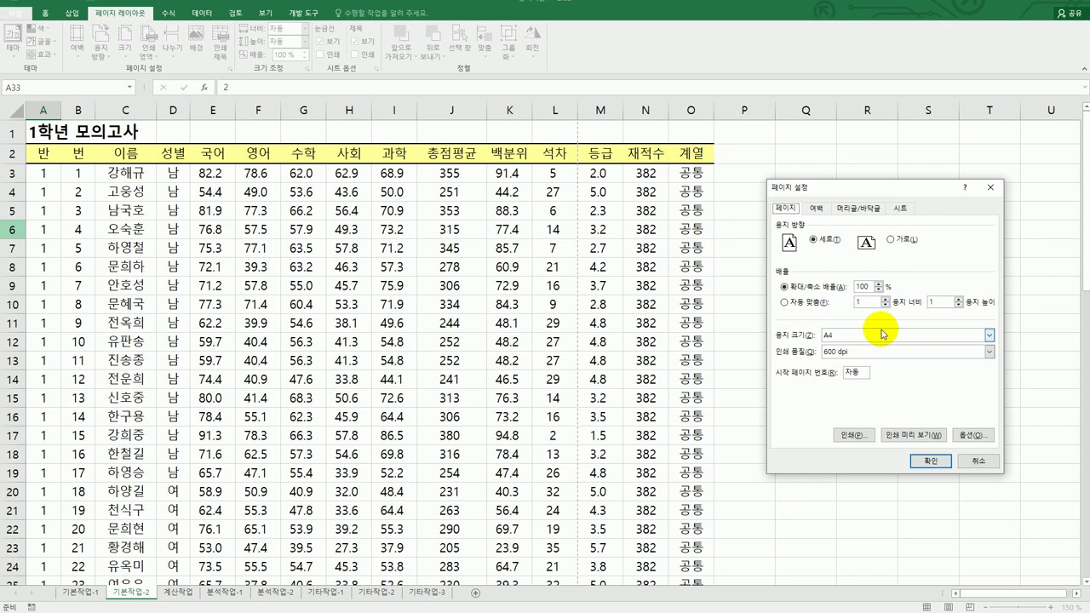
left_click(799, 302)
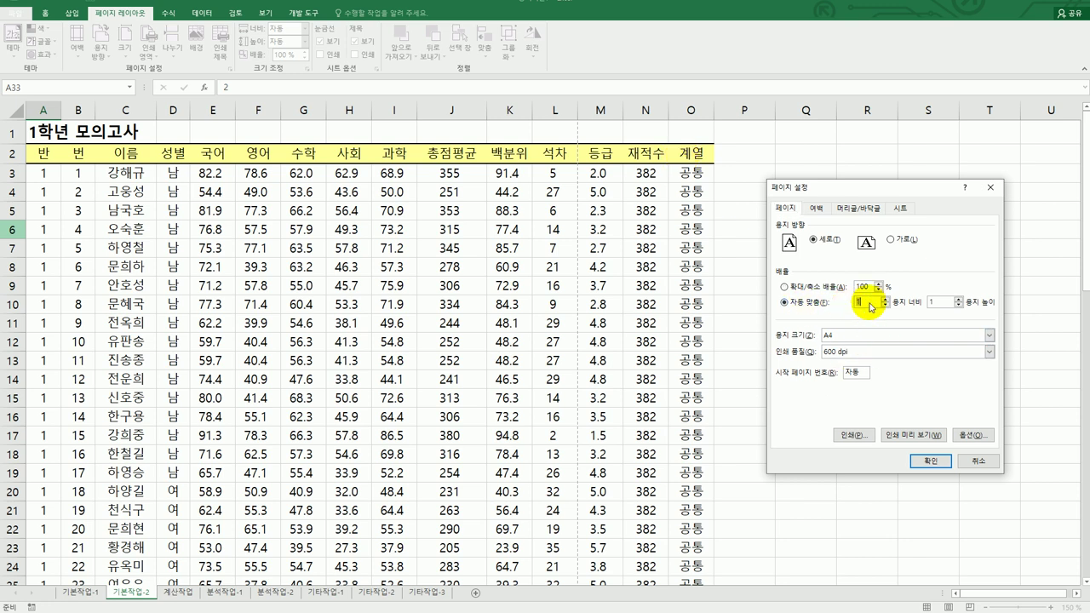
left_click(945, 303)
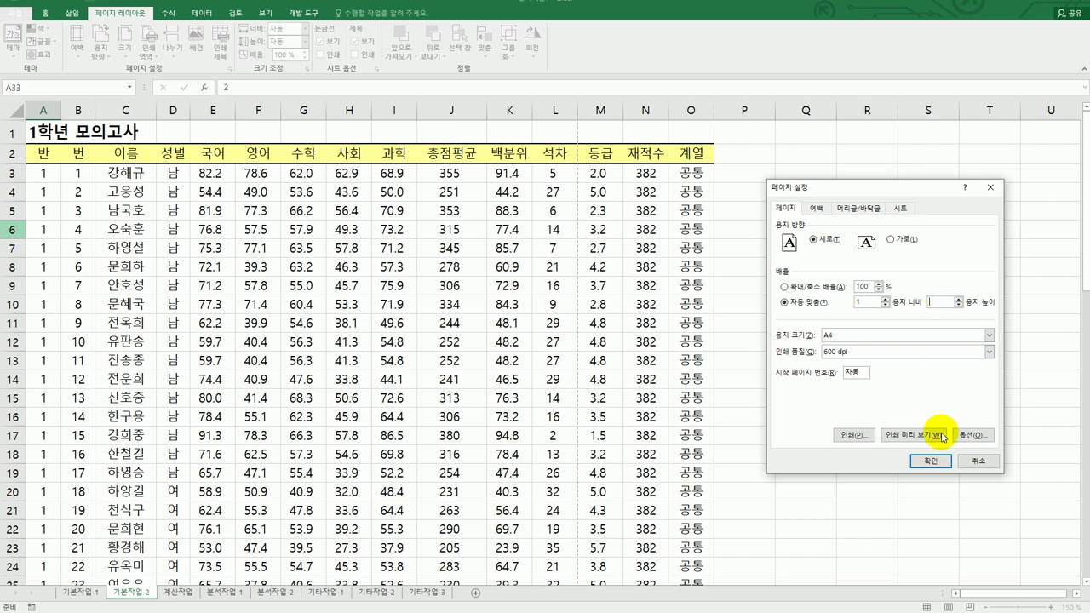
left_click(931, 461)
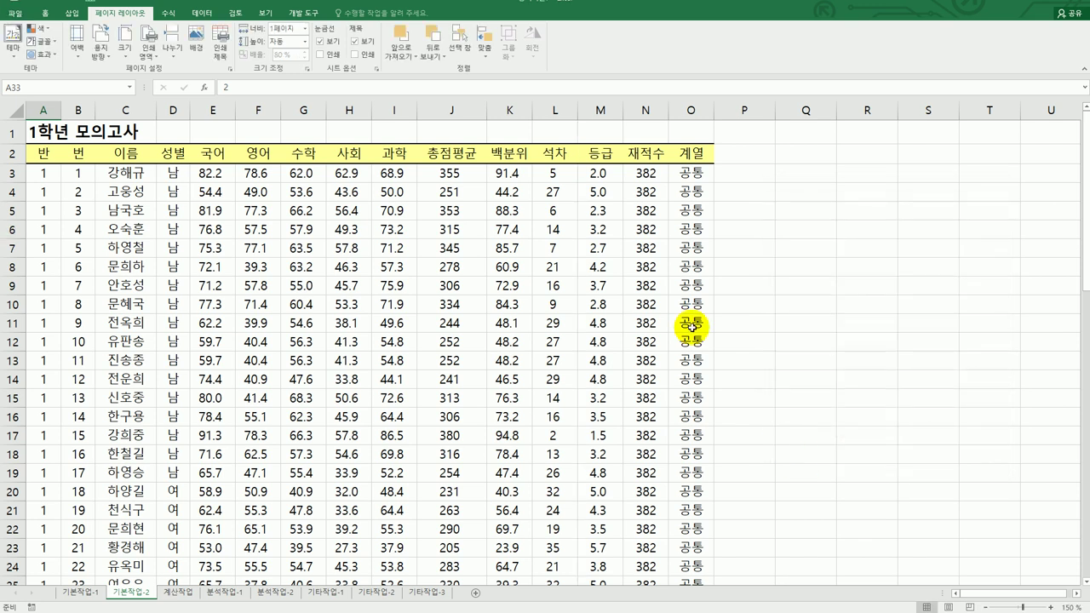
- Preview both printed pages of the 기본작업-2 sheet to check the page break and the repeated header row, and return to the sheet
scroll(817, 372, "down", 4)
scroll(817, 373, "up", 4)
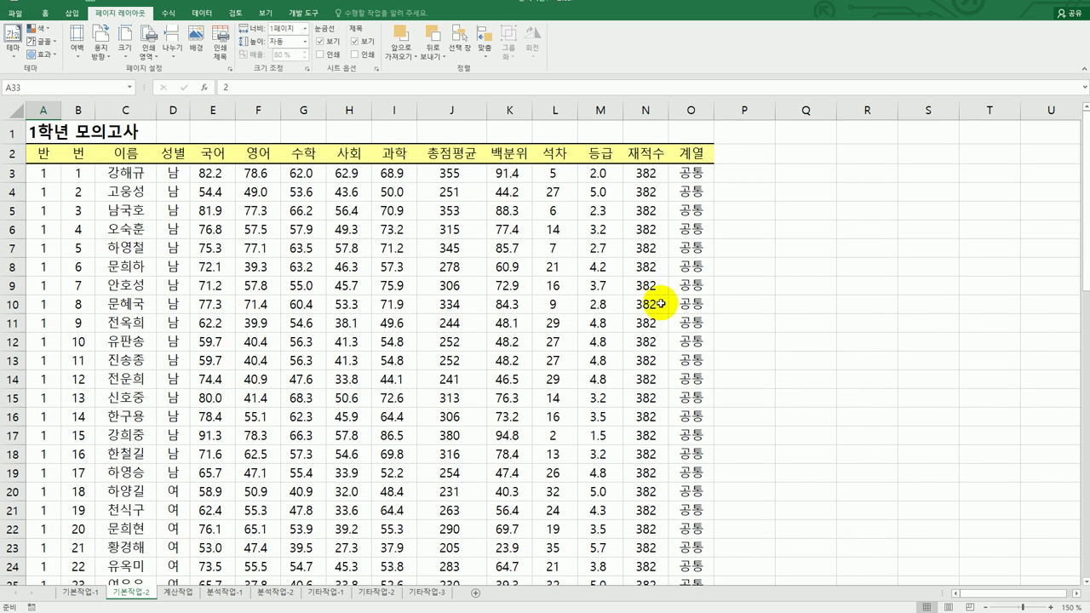
left_click(13, 15)
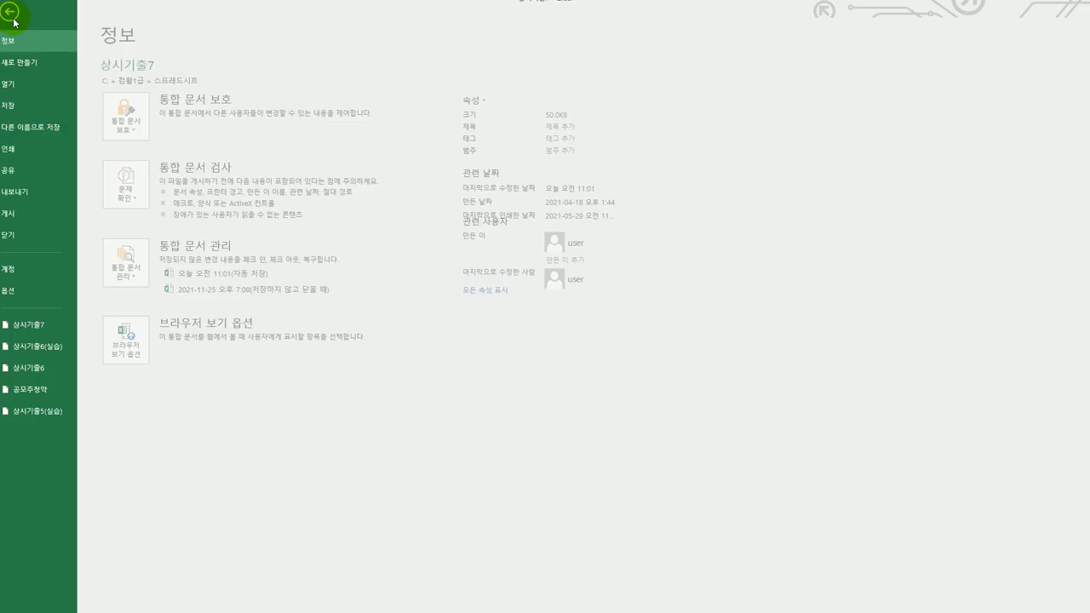
left_click(30, 150)
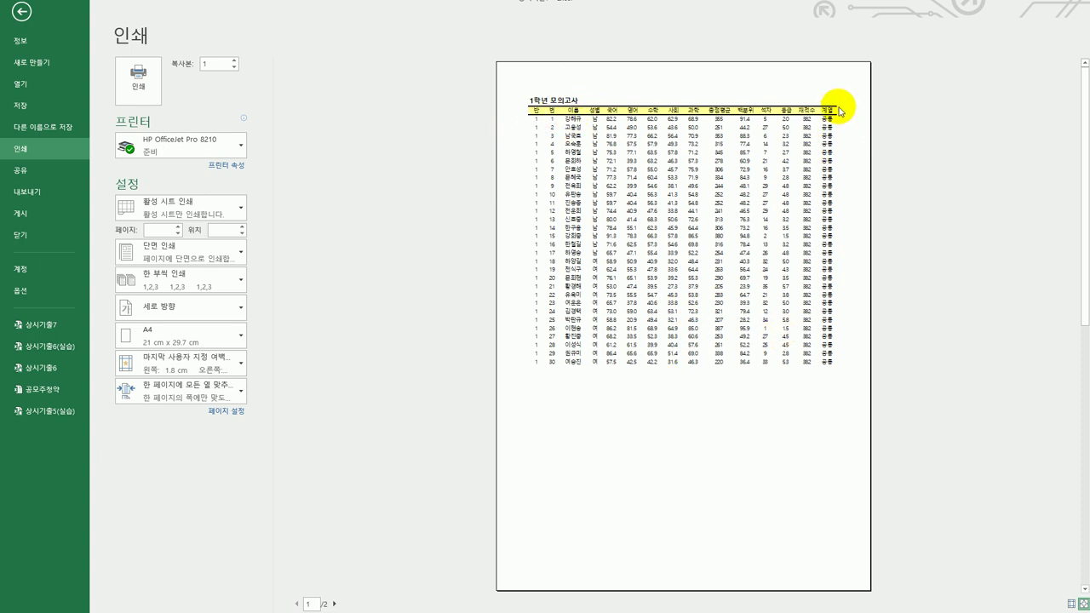
left_click(335, 603)
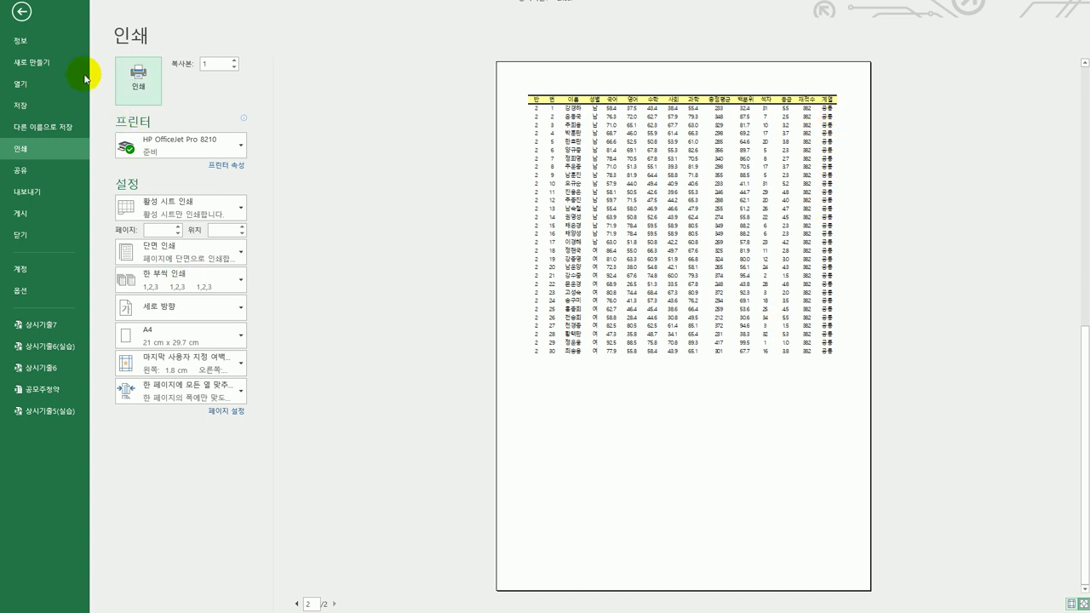
left_click(22, 11)
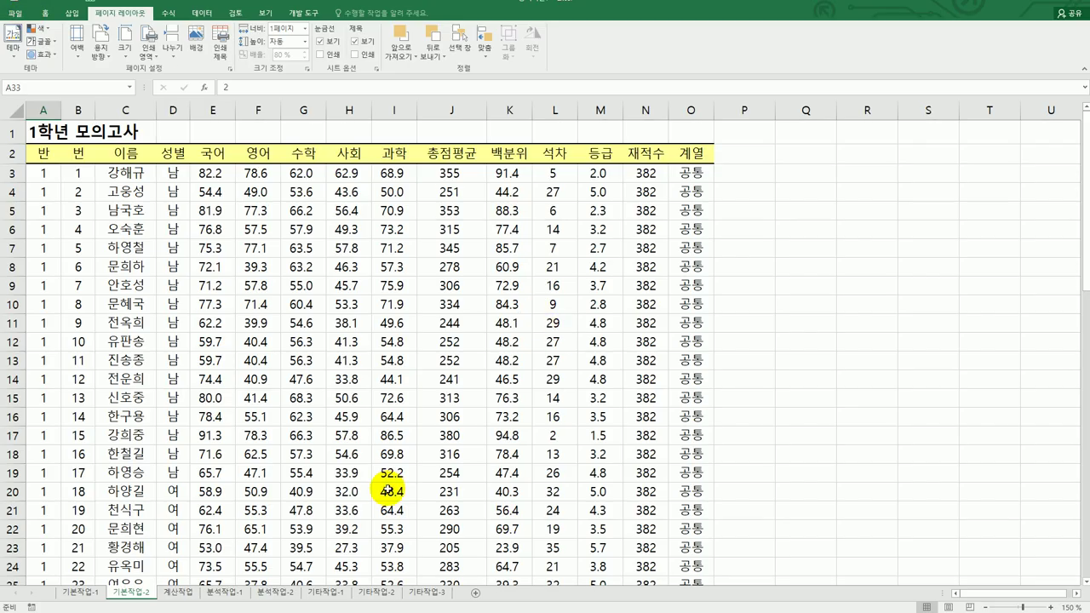
- Read the 문제 2 계산작업 tasks in the exam document, and switch back to Excel's 계산작업 sheet
key("alt+Tab")
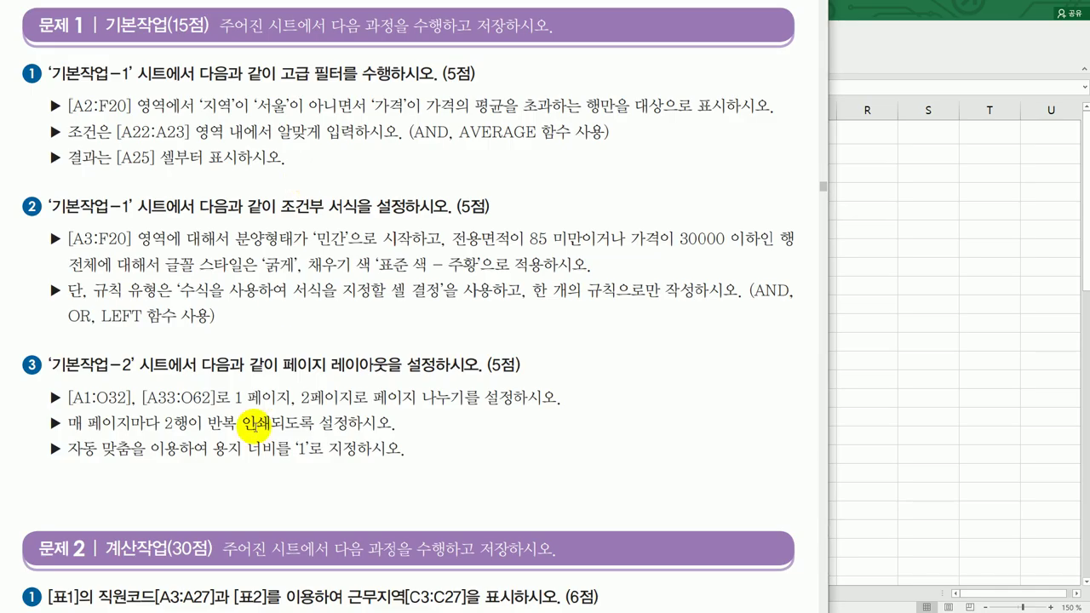
scroll(366, 461, "down", 5)
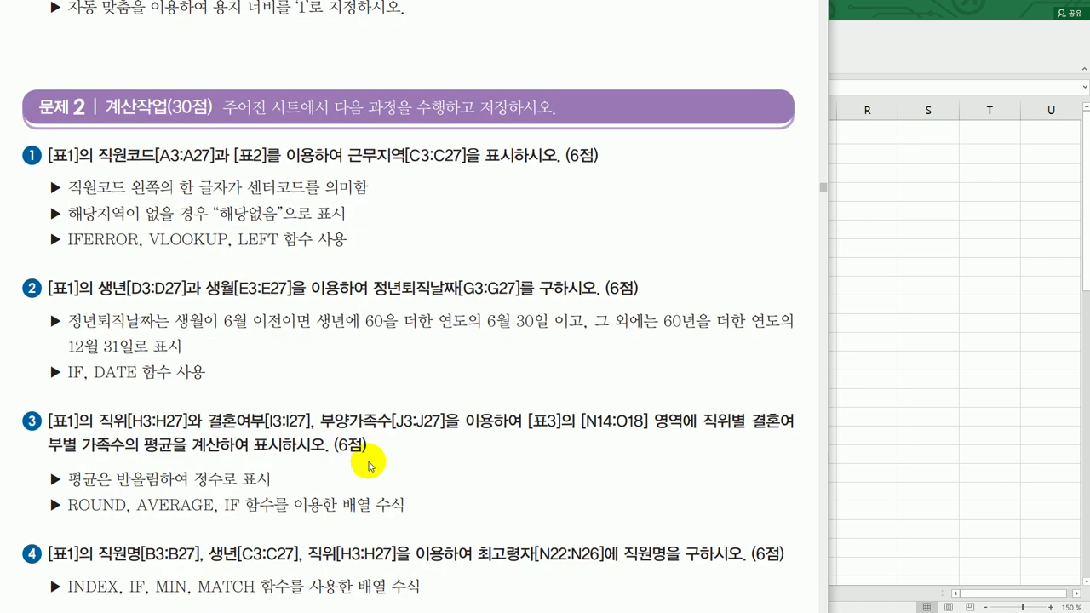
scroll(369, 465, "down", 1)
scroll(369, 465, "up", 1)
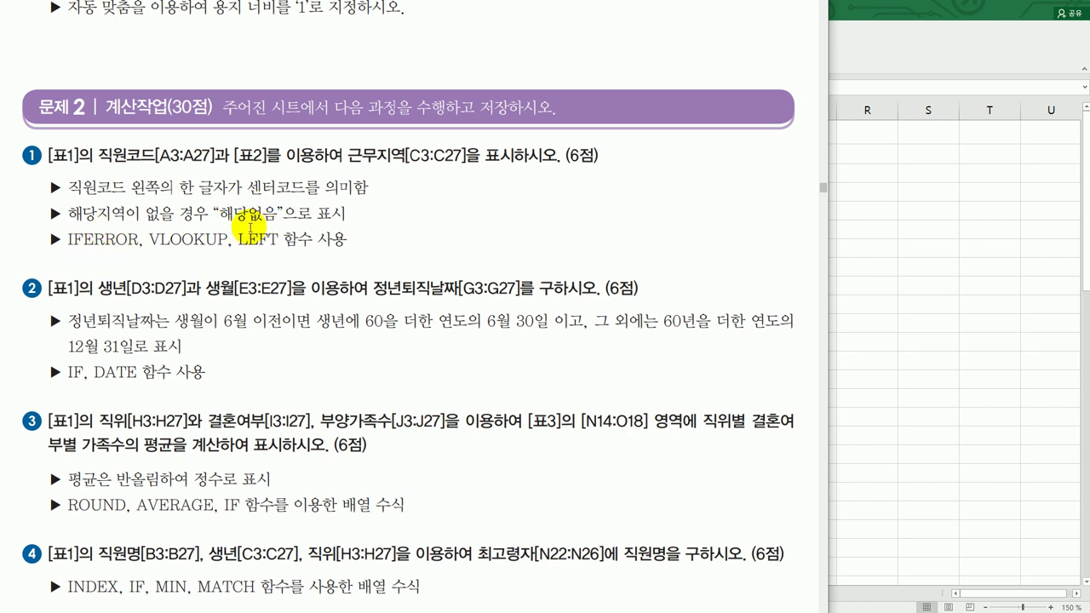
left_click(887, 291)
left_click(178, 592)
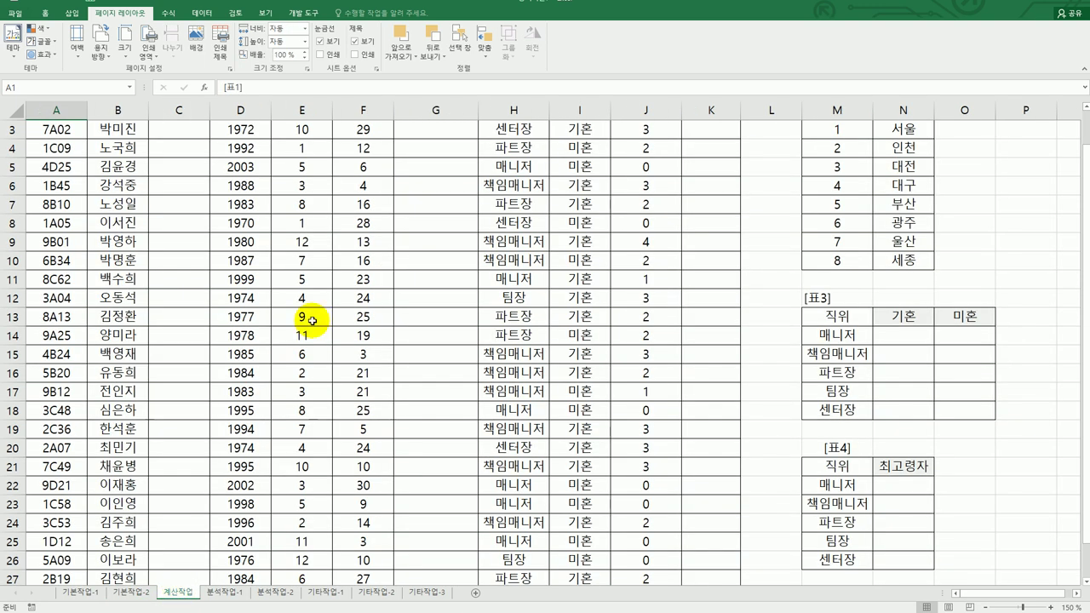
- Enter =left(A3,1) in C3 of the 근무지역 column to extract the first character of the 직원코드
scroll(268, 353, "up", 1)
left_click(176, 169)
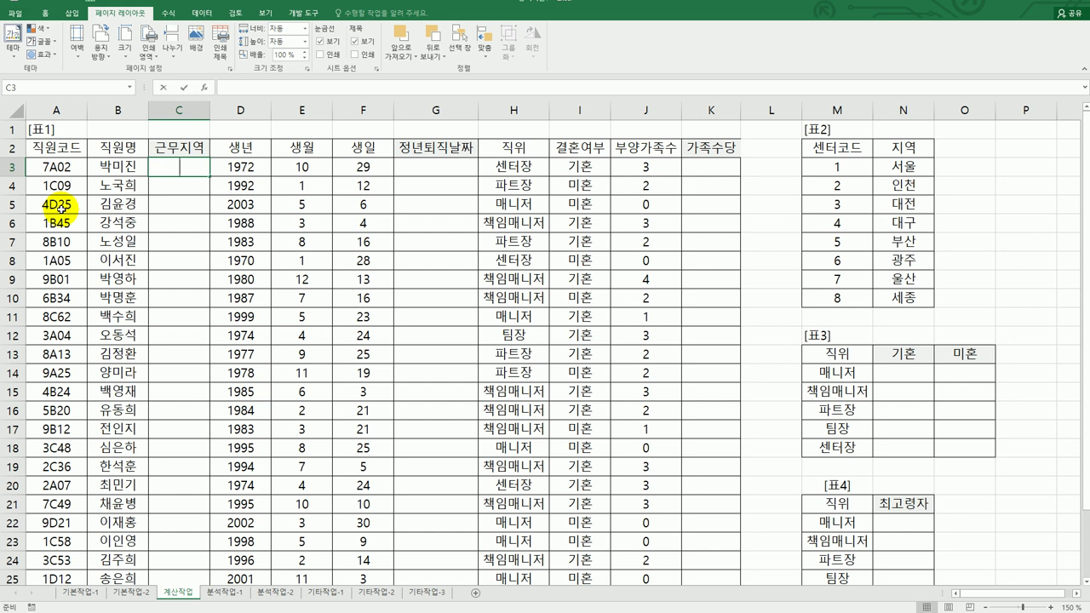
type("=left(")
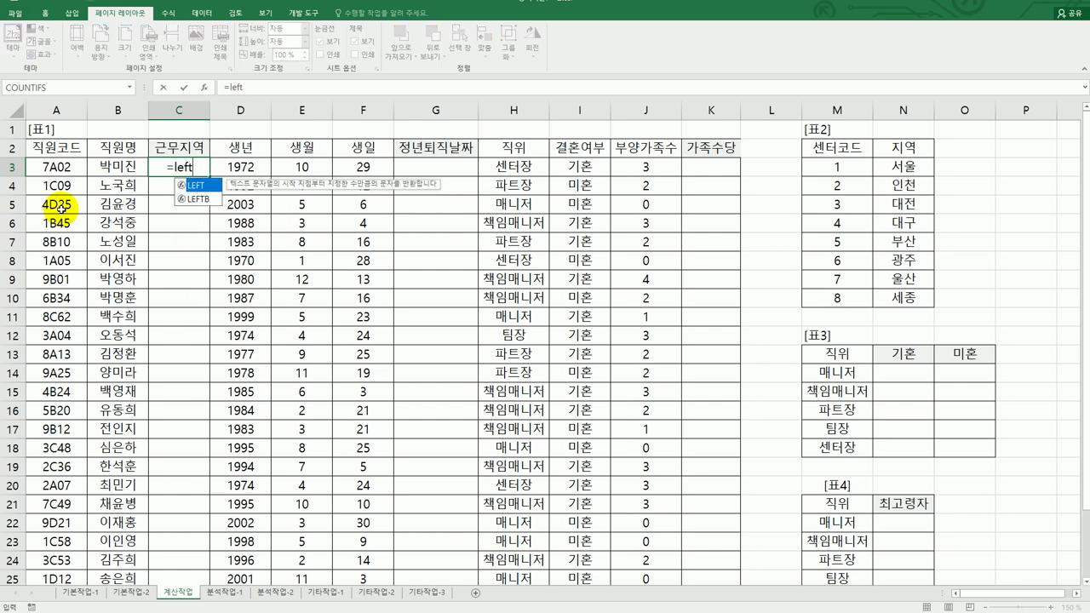
left_click(41, 166)
type(",1)")
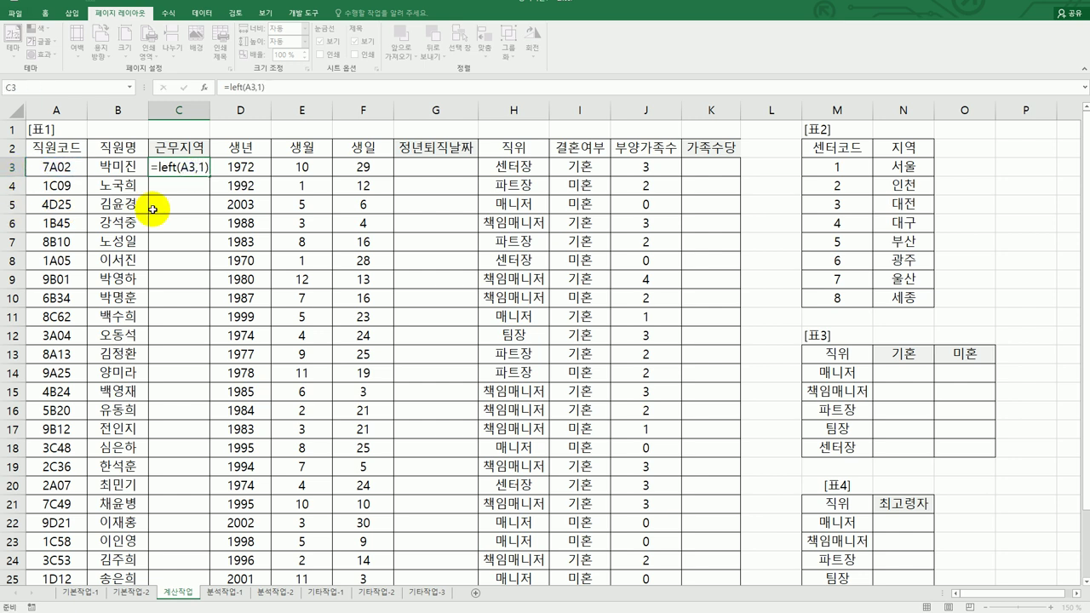
- Fill the LEFT formula in C3 down the 근무지역 column through row 27, and examine the 센터코드 and 지역 values in 표2
key("Return")
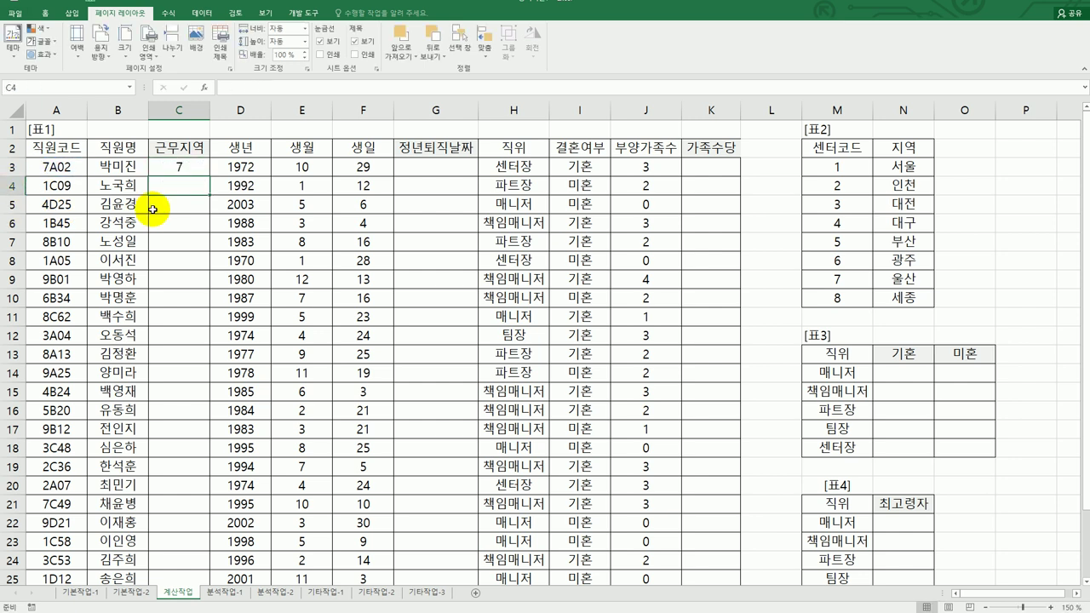
left_click(204, 173)
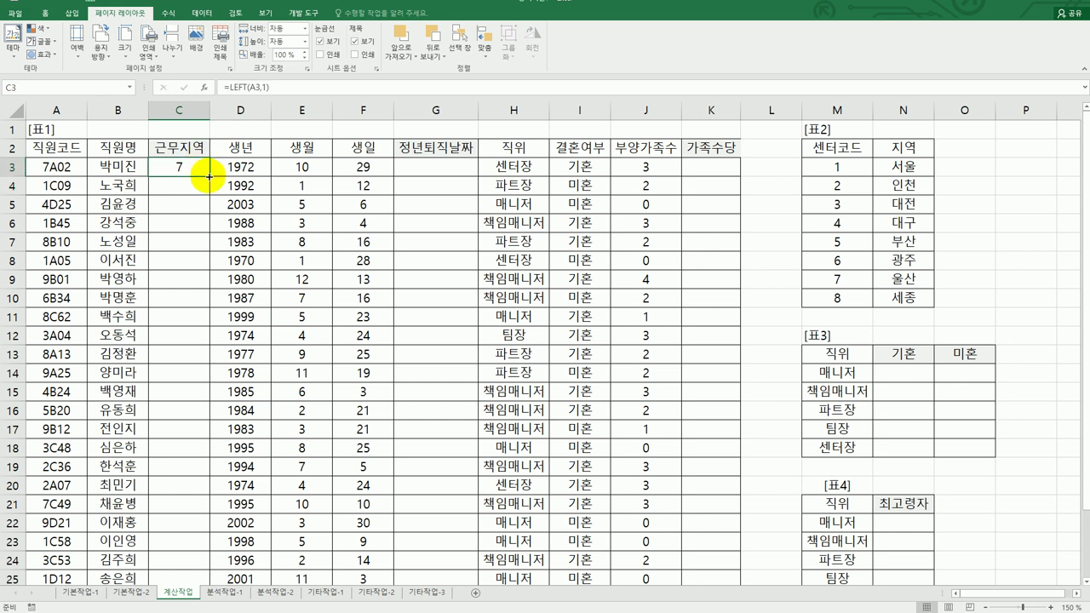
double_click(209, 176)
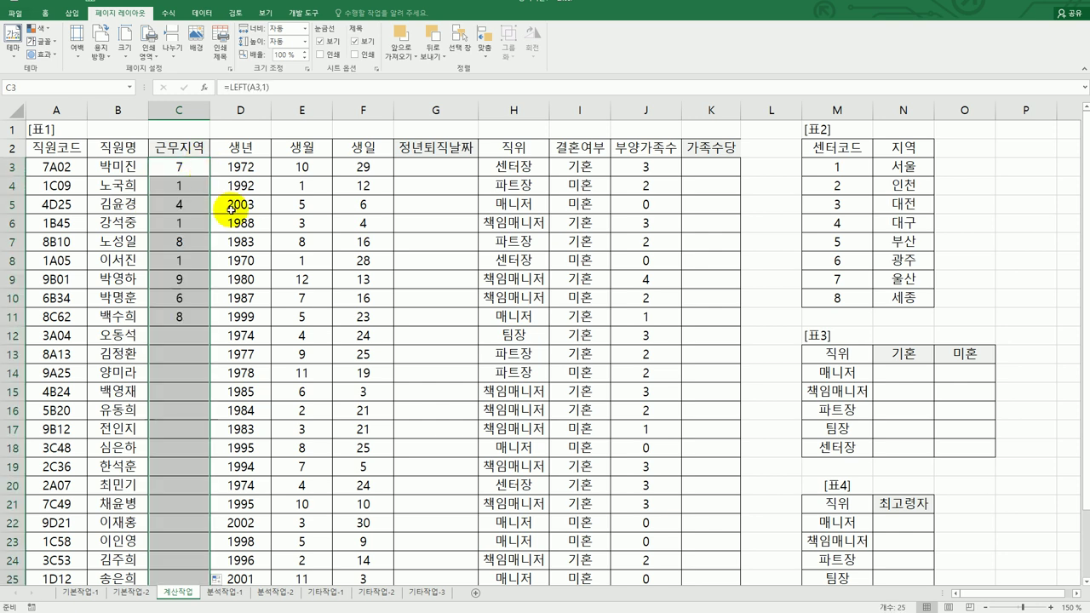
left_click(181, 165)
left_click(841, 166)
left_click_drag(874, 193, 901, 293)
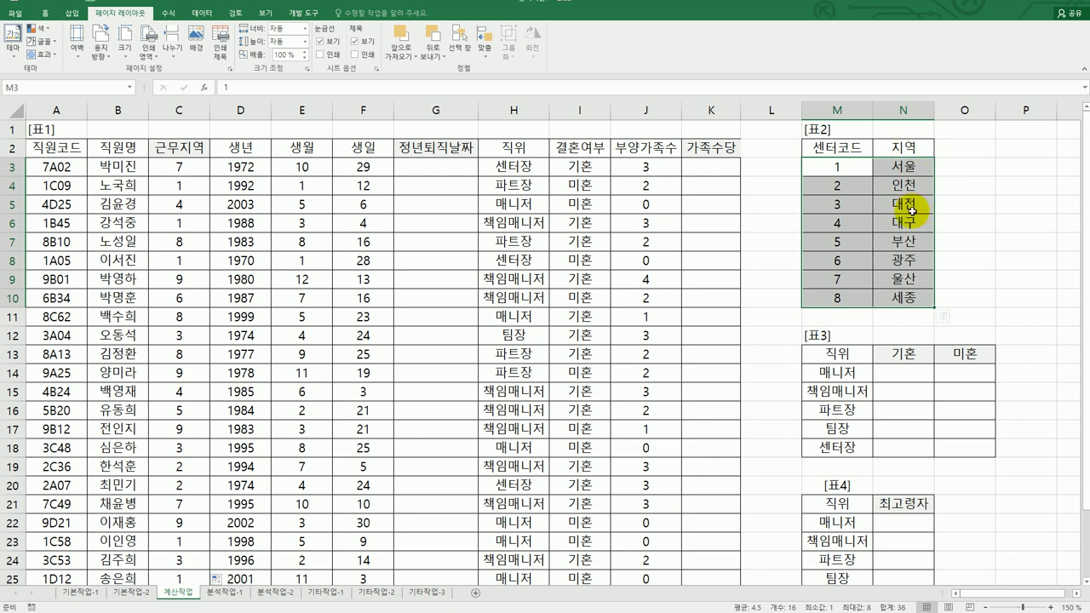
- Nest C3's LEFT formula in a lookup on 표2, making it =VLOOKUP(LEFT(A3,1),$M$3:$N$10,2,0)
left_click(181, 171)
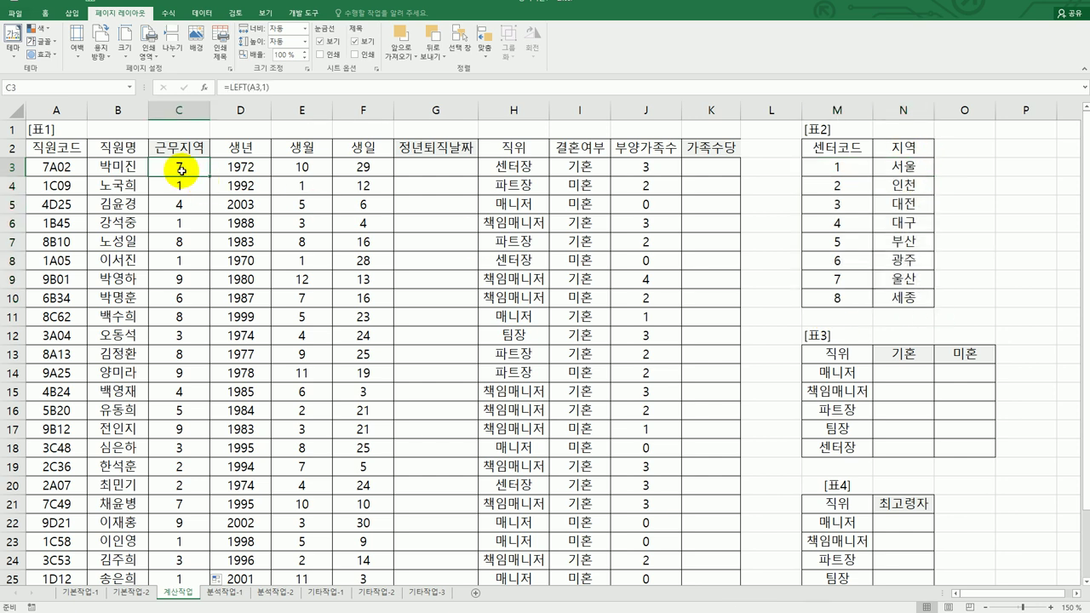
key("F2")
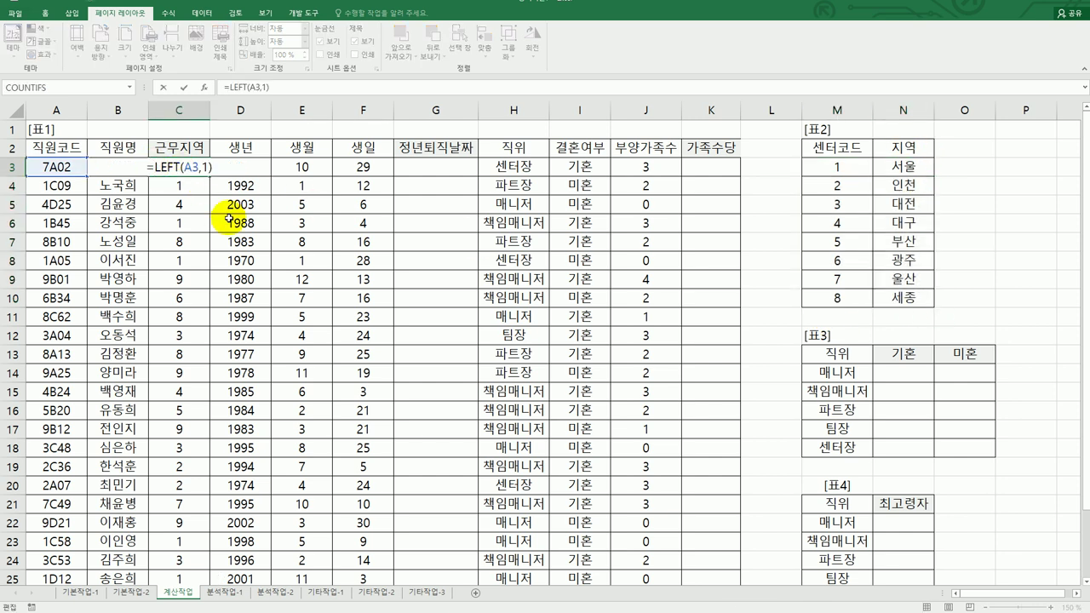
type("VLOOKUP(LEFT(A3")
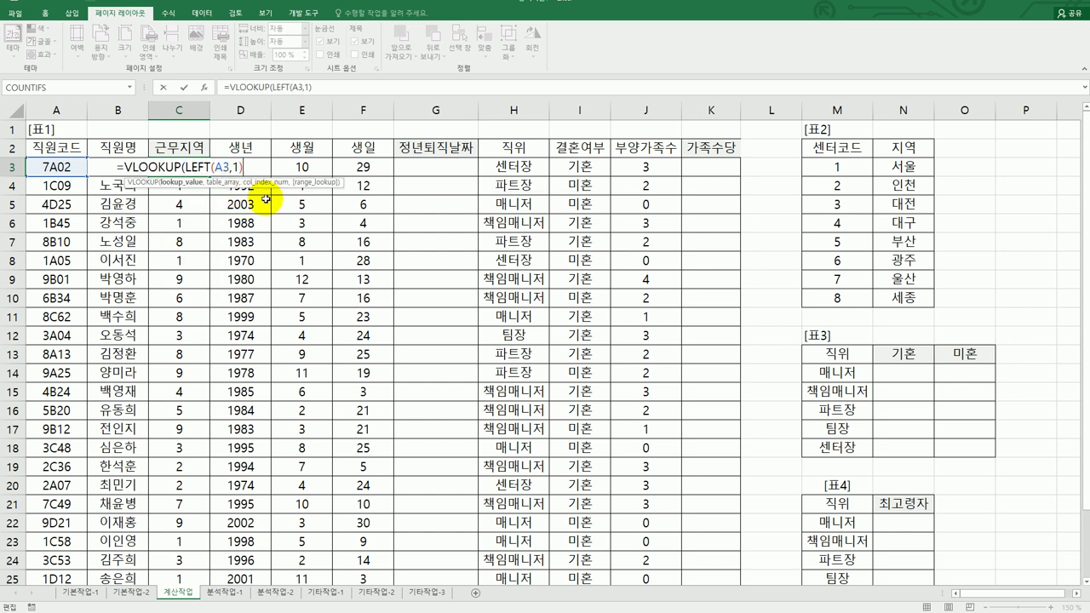
type(",")
left_click_drag(830, 166, 899, 298)
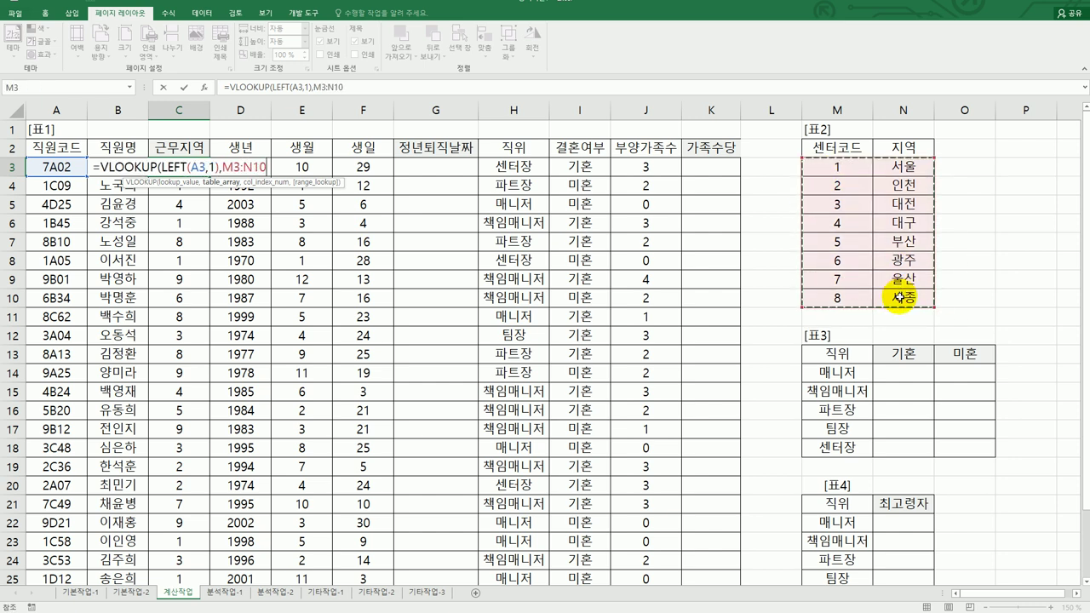
key("F4")
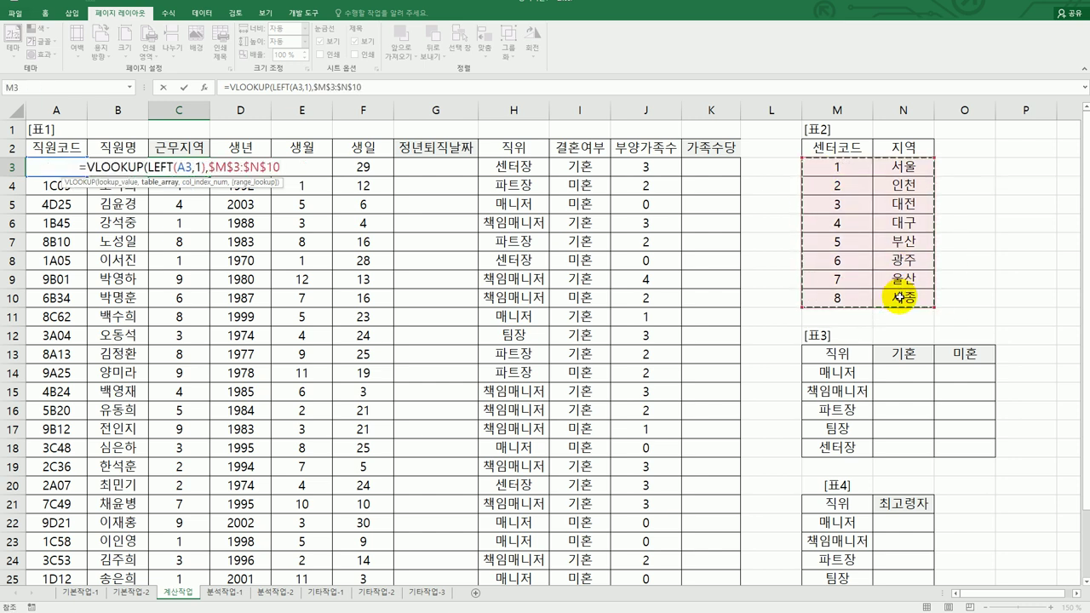
type(",")
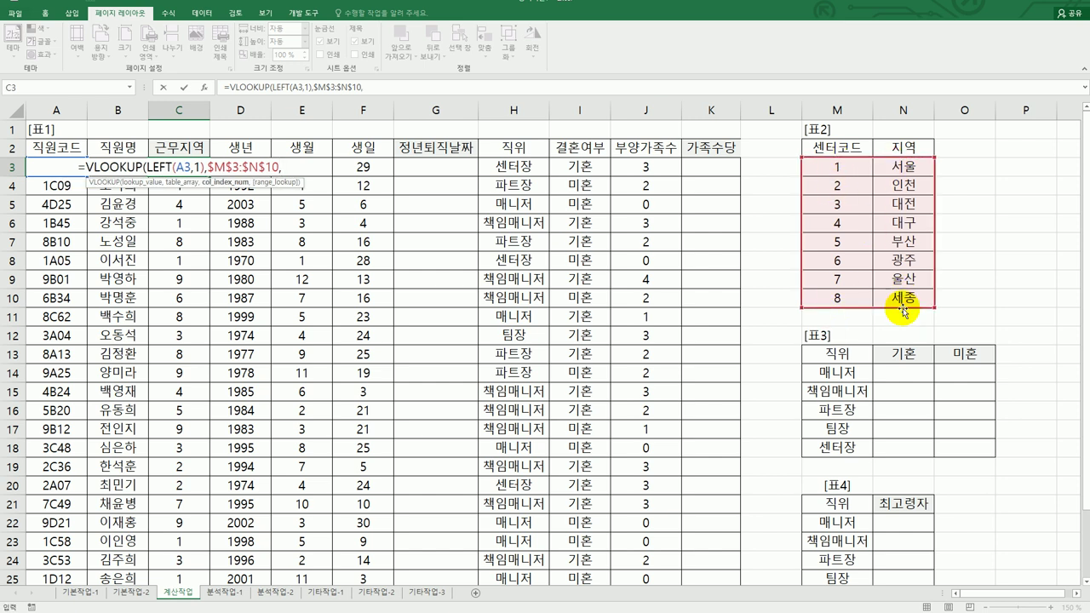
type("2")
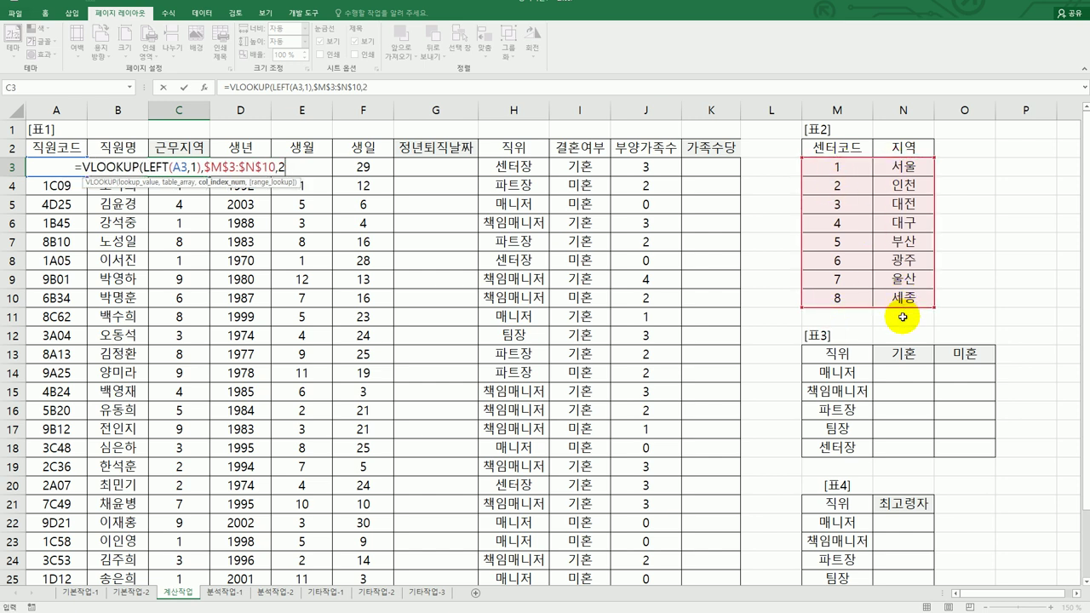
type(",0")
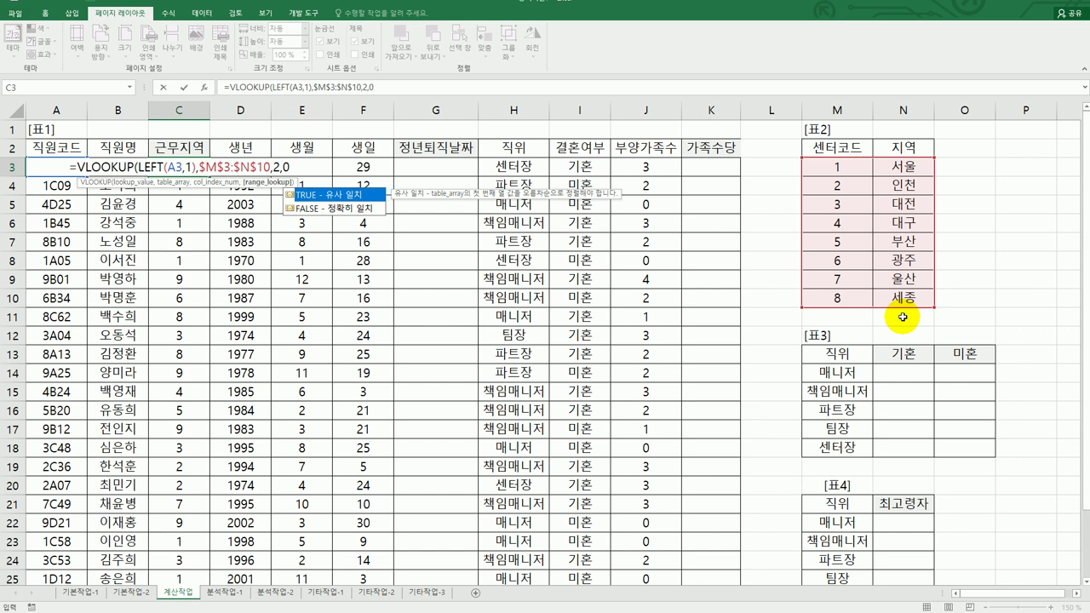
type(")")
key("Return")
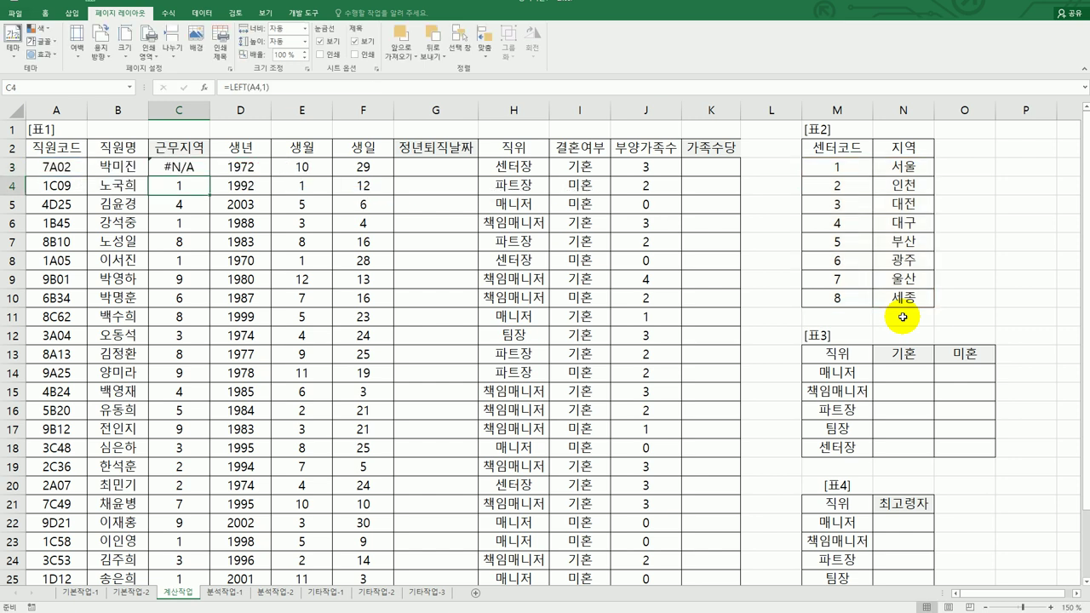
- Fill C3's VLOOKUP formula down the 근무지역 column and compare the extracted codes with the 센터코드 values in 표2
left_click(189, 169)
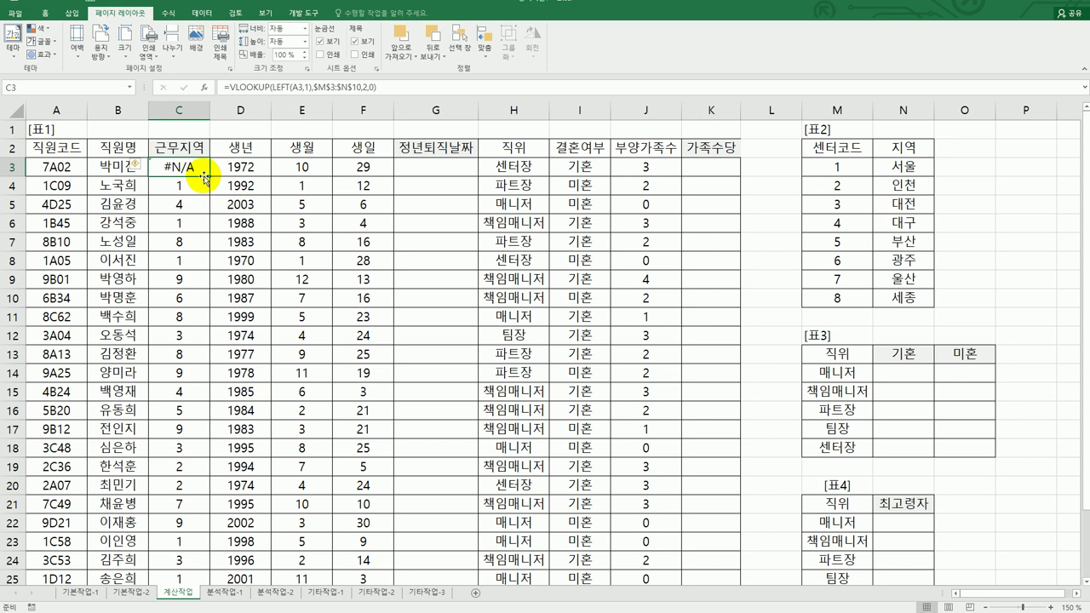
double_click(210, 179)
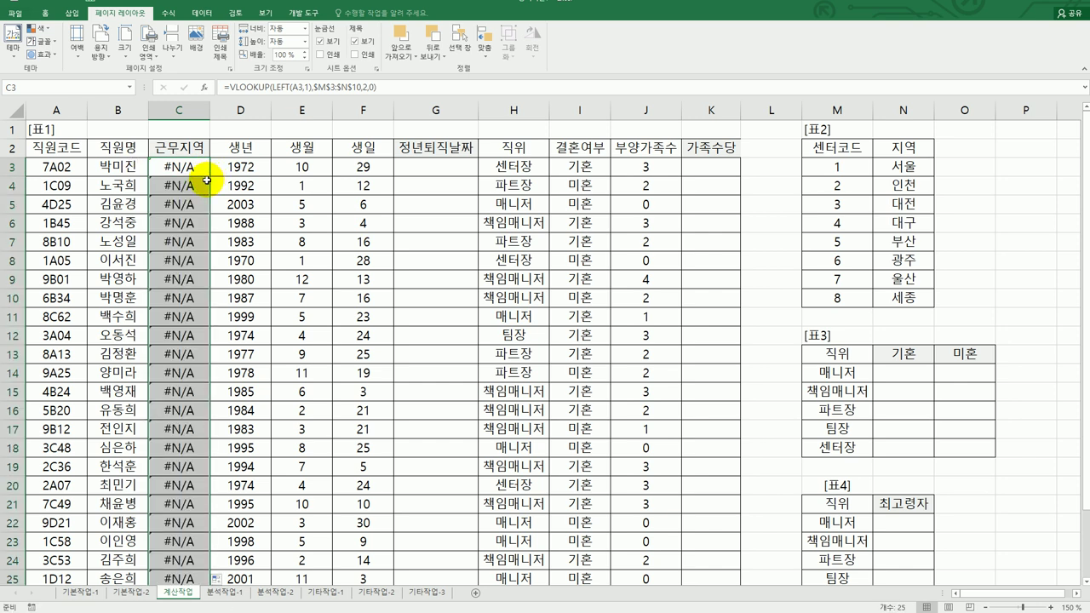
left_click(188, 167)
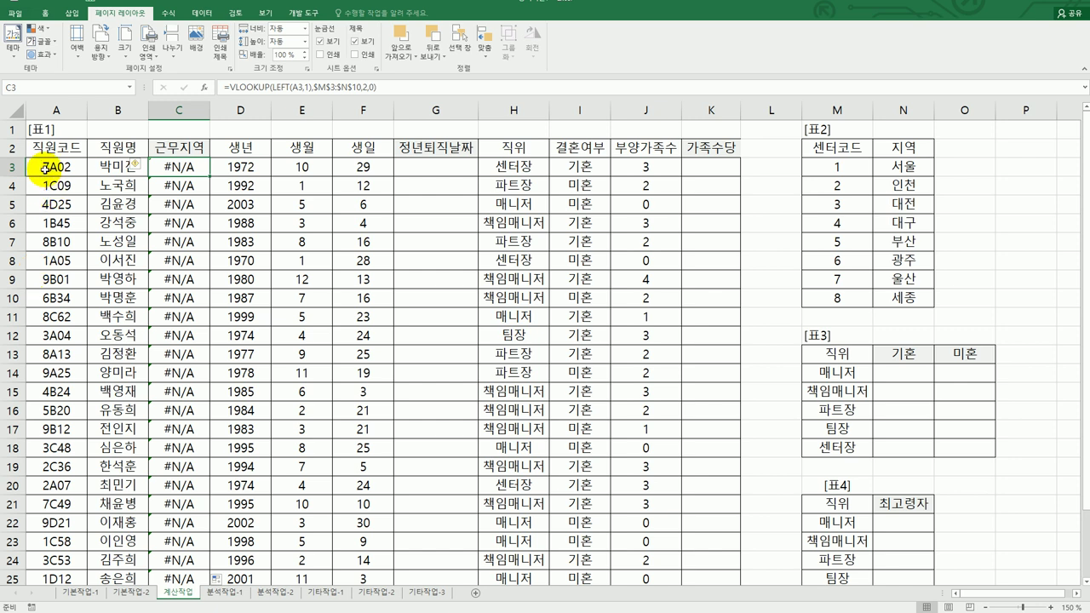
left_click_drag(837, 167, 894, 298)
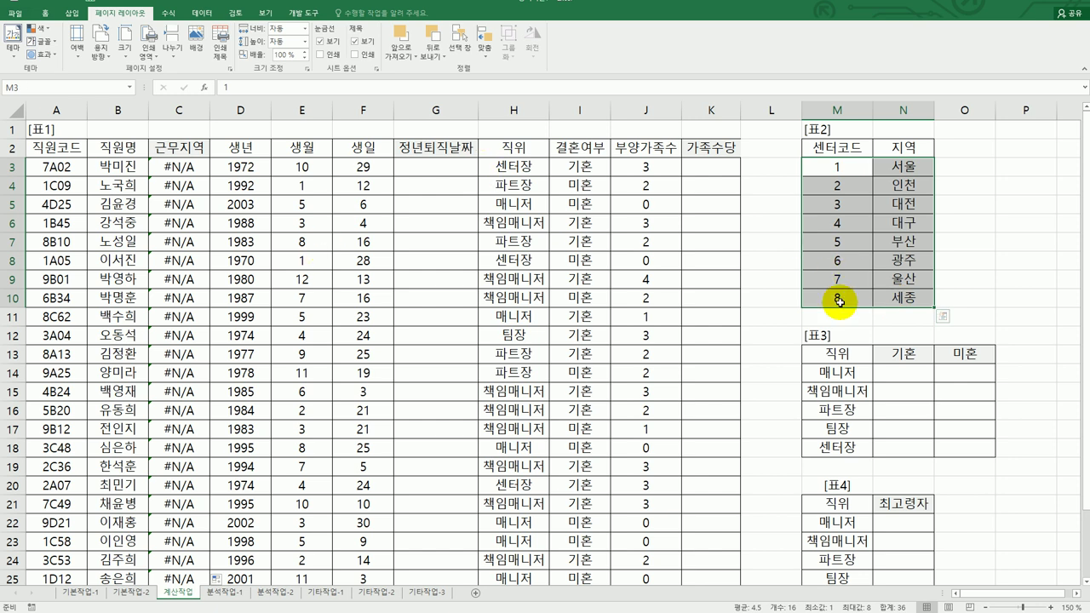
left_click(198, 172)
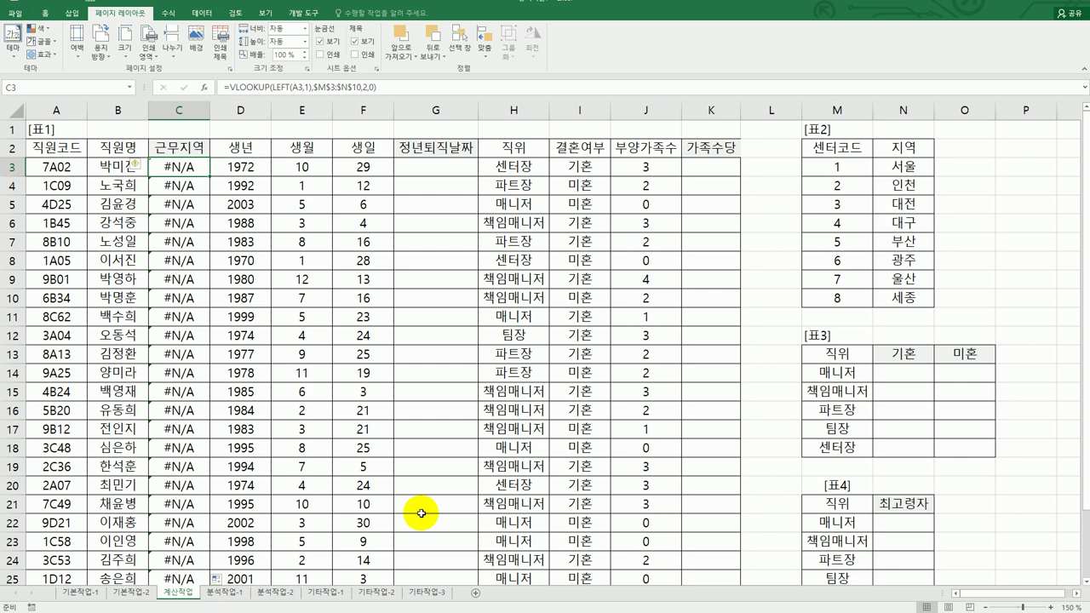
- Convert the lookup value in C3's VLOOKUP formula to a number by changing it to LEFT(A3,1)*1
double_click(205, 167)
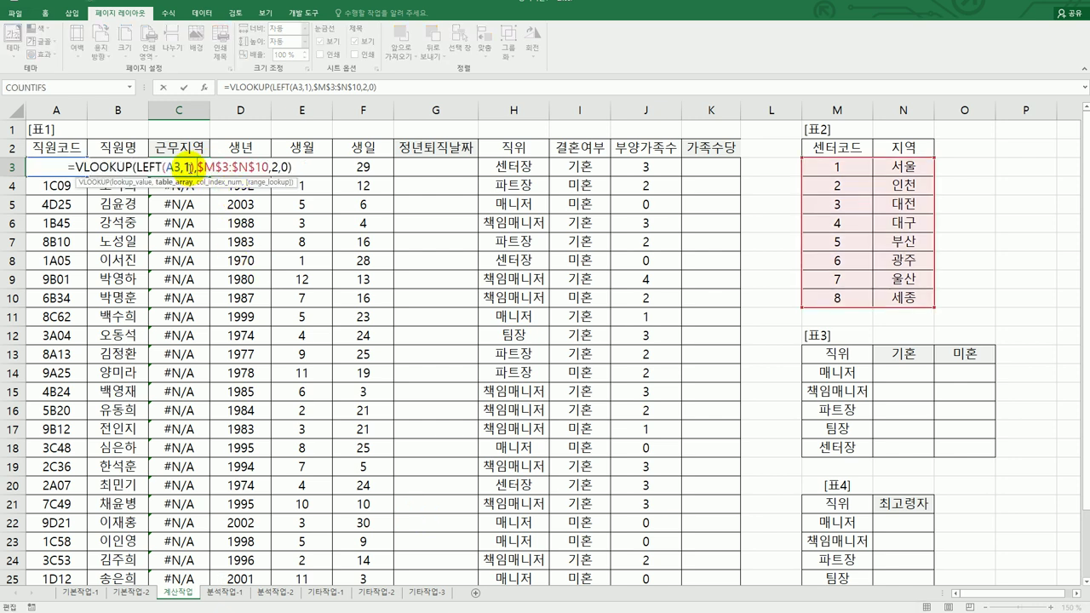
left_click(192, 164)
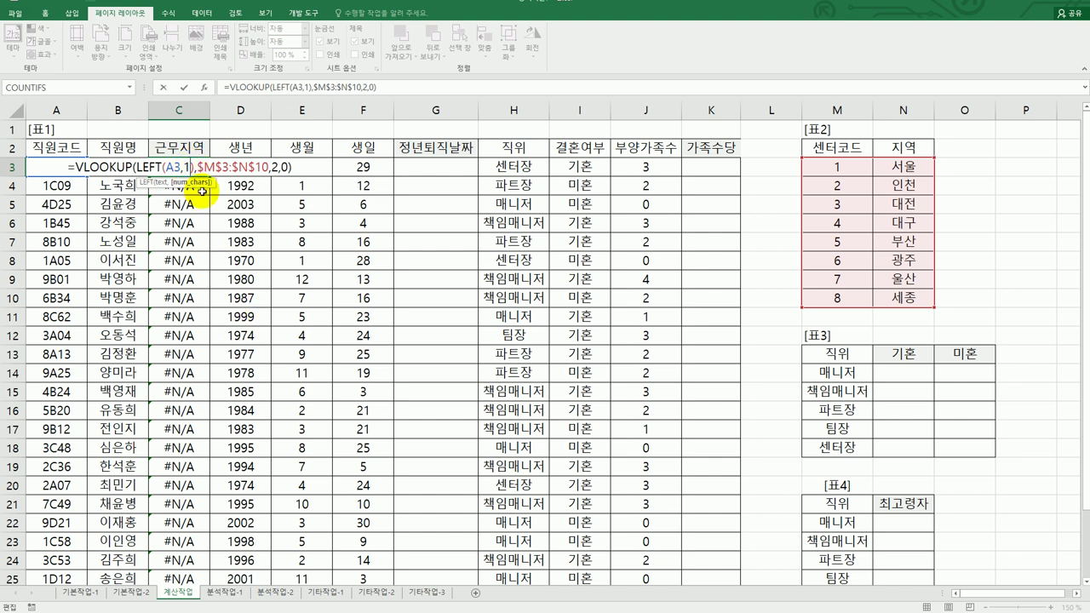
left_click(195, 165)
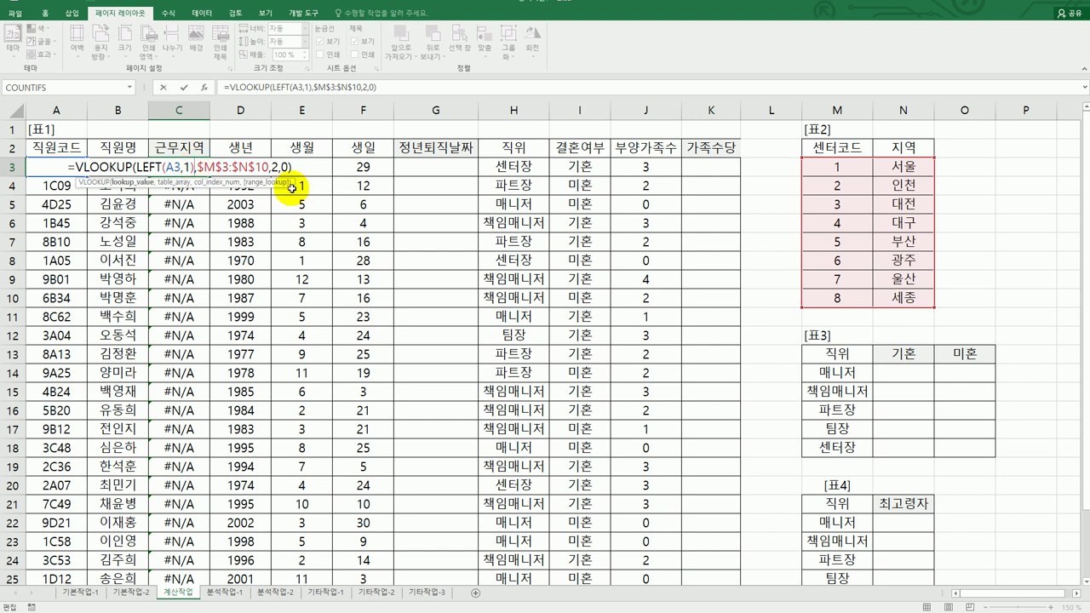
type("*")
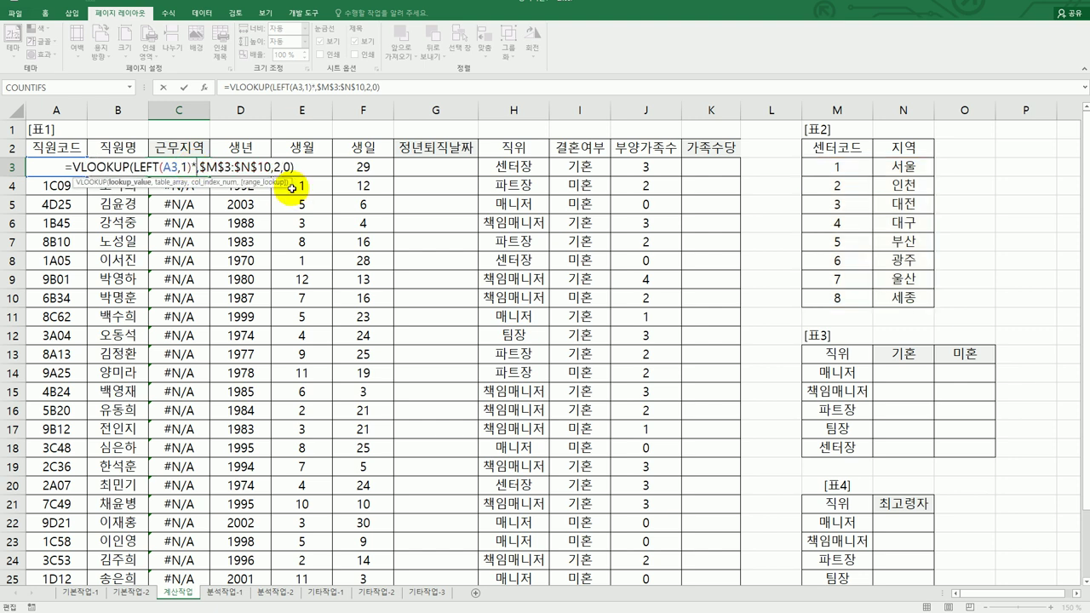
type("1")
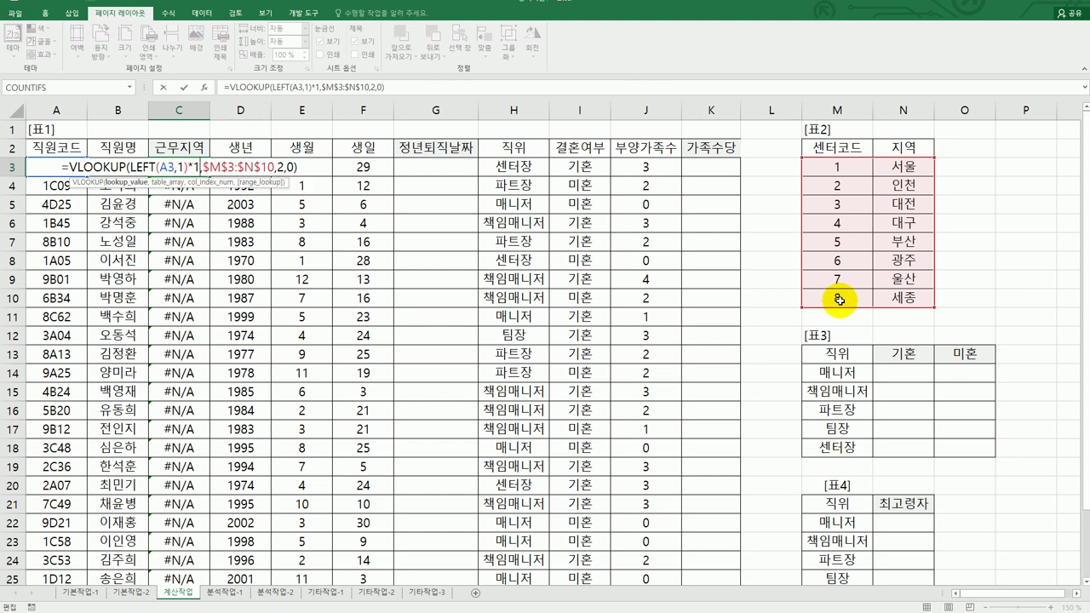
key("Return")
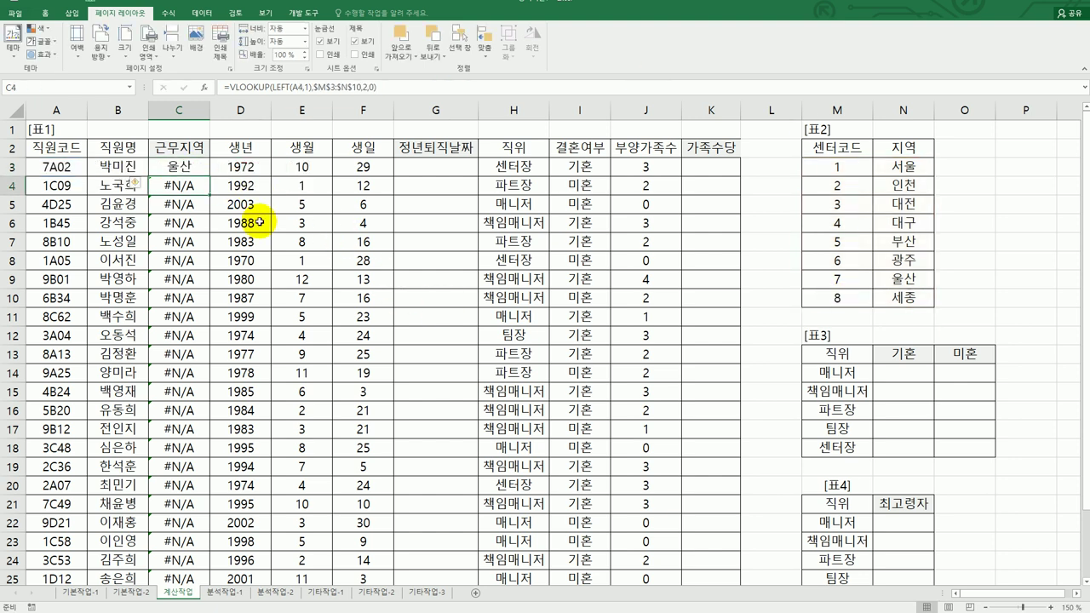
- Fill the corrected VLOOKUP formula from C3 down the 근무지역 column and check the rows whose code is missing from 표2
left_click(201, 169)
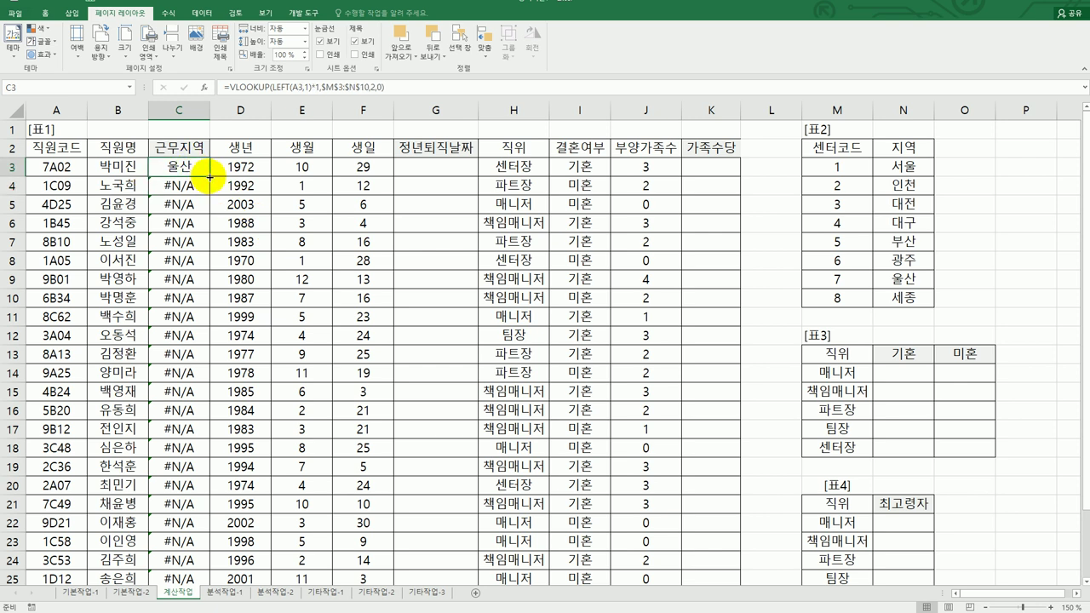
double_click(208, 177)
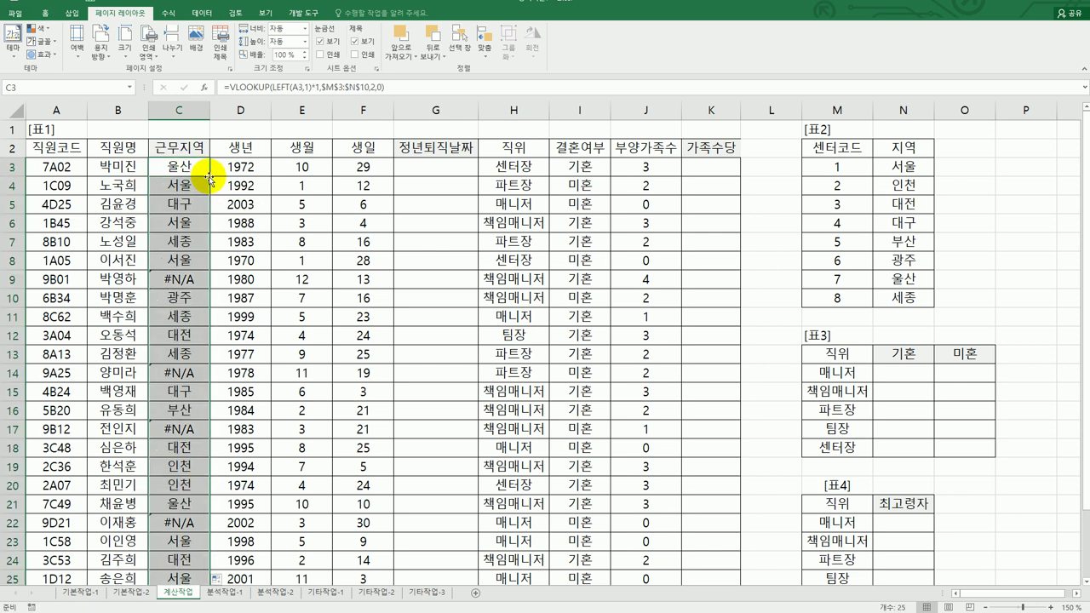
left_click(163, 285)
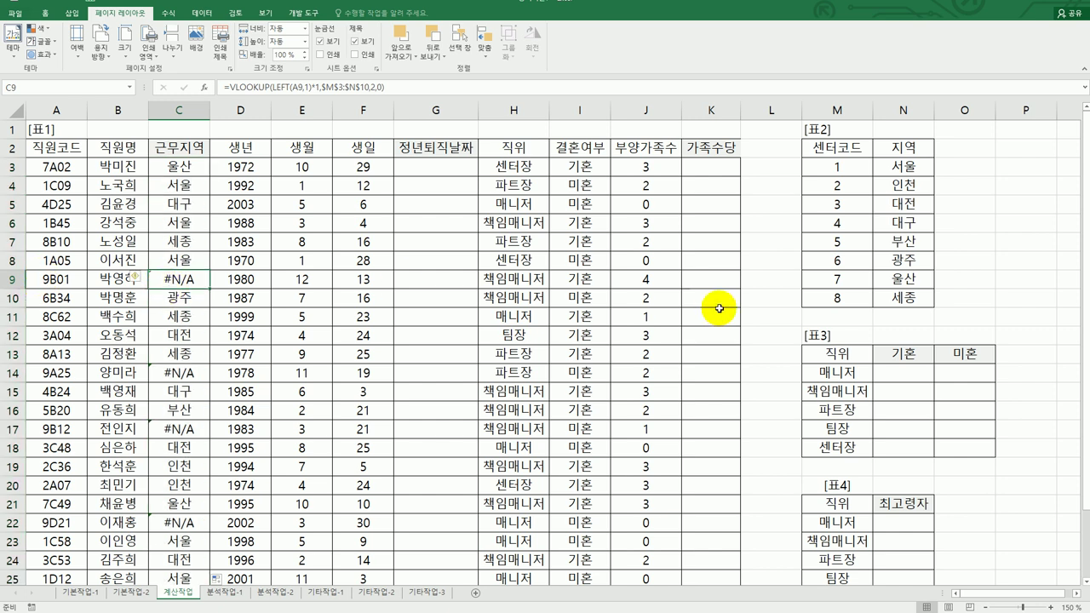
left_click(157, 371)
left_click(173, 430)
scroll(219, 499, "down", 3)
scroll(219, 498, "up", 3)
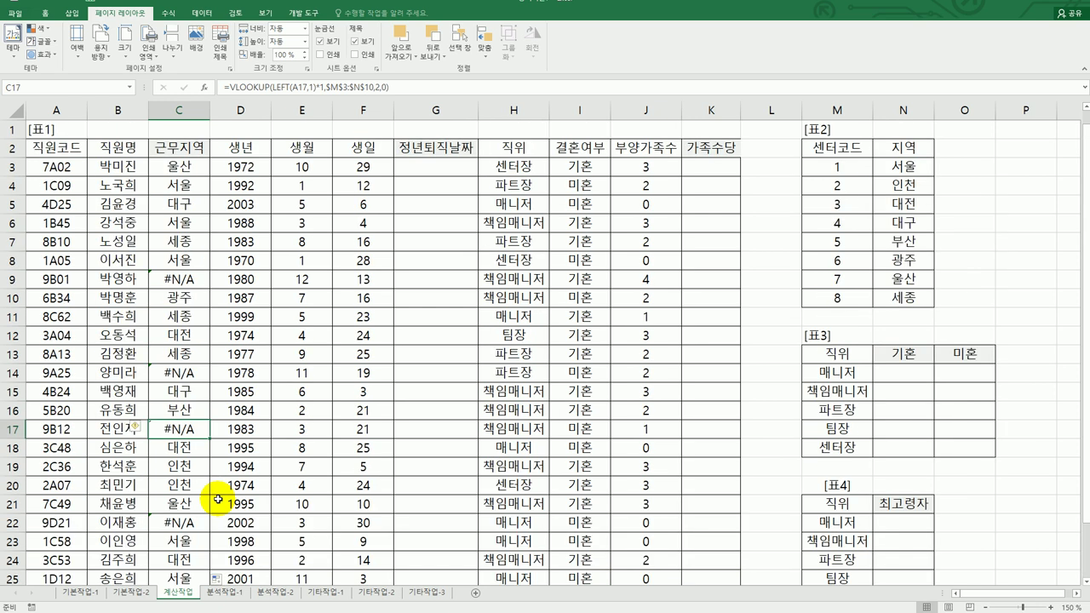
- Wrap C3's VLOOKUP formula in IFERROR with "해당없음" as the error value, and fill it down the 근무지역 column to C27
left_click(201, 174)
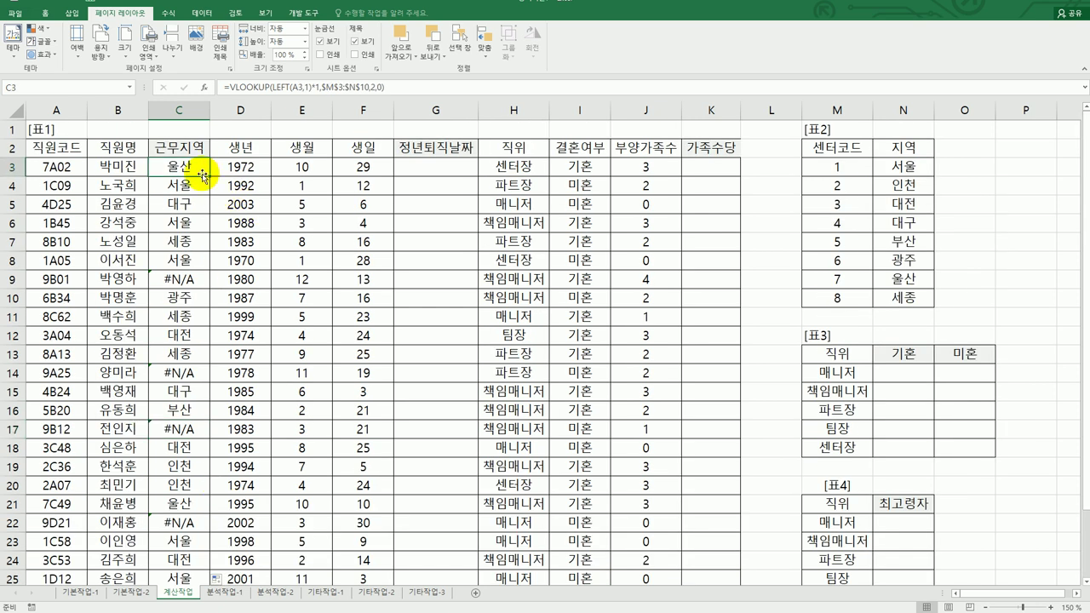
left_click(223, 87)
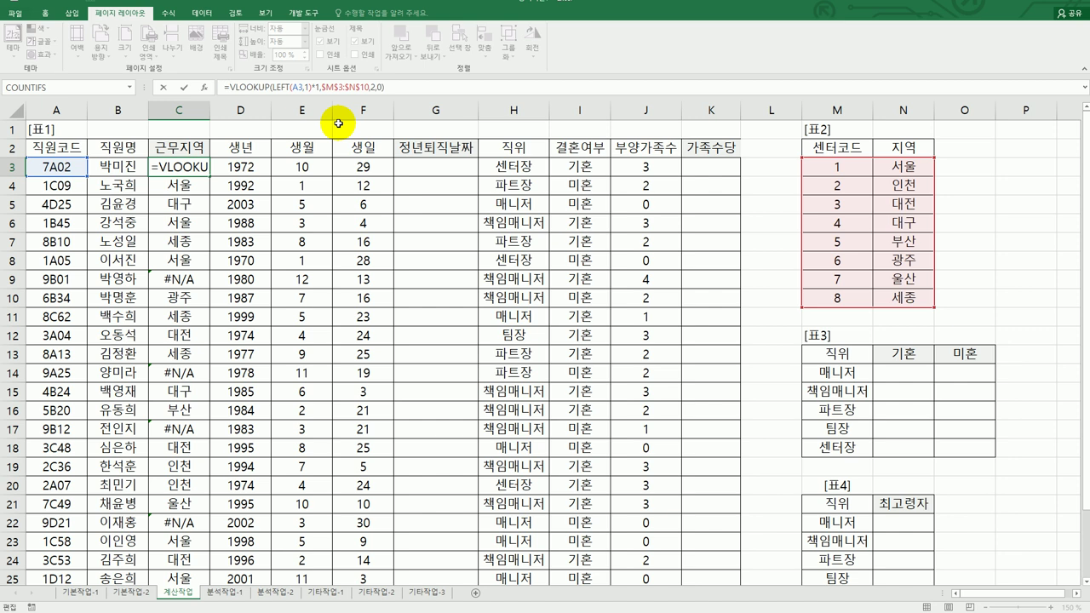
type("if")
key("Down")
key("Tab")
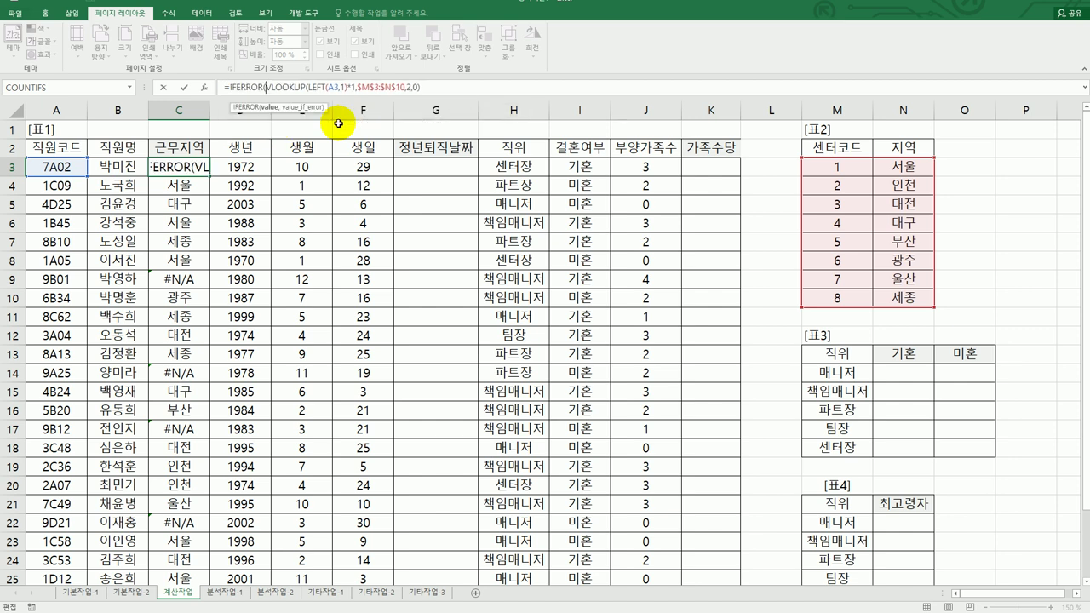
left_click(460, 91)
type(",\"해당어")
type("음\")")
key("Return")
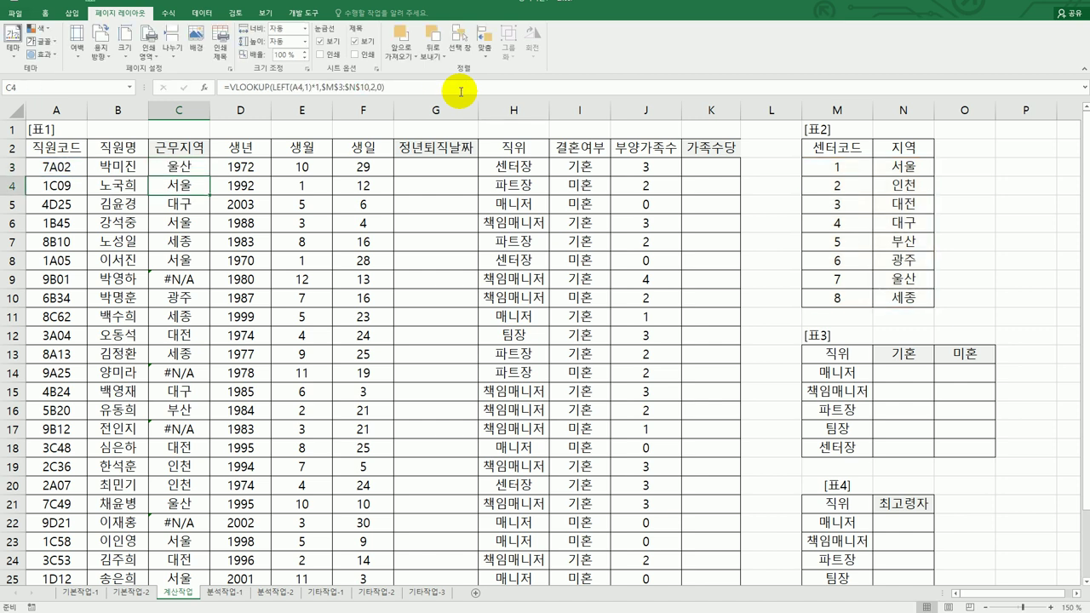
left_click(189, 167)
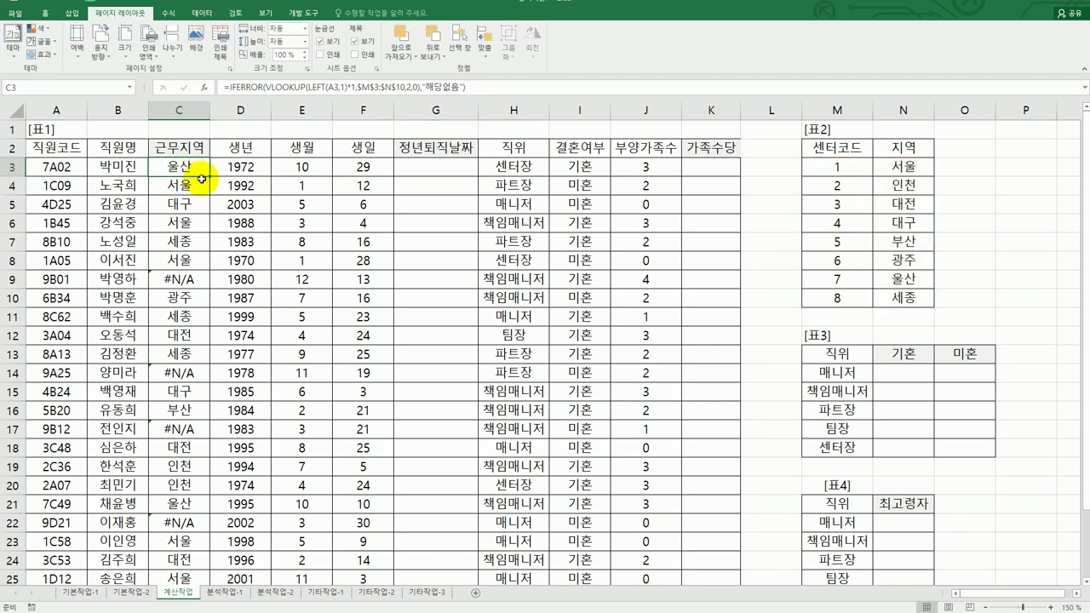
double_click(209, 175)
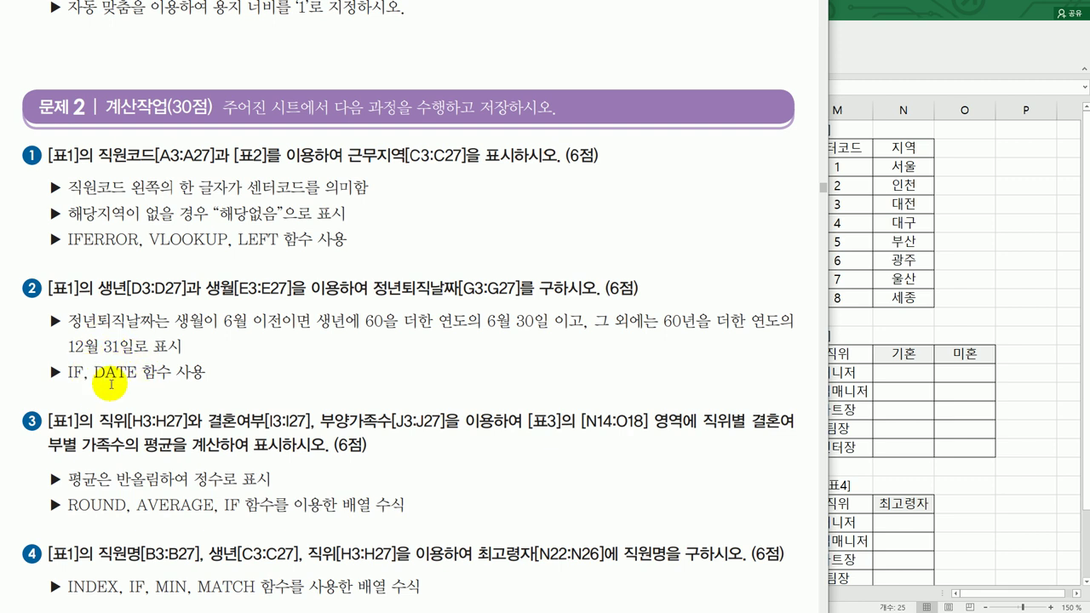
- Start the 정년퇴직날짜 formula in G3 with an IF that tests whether the 생월 in E3 is <=6
left_click(825, 282)
left_click(422, 169)
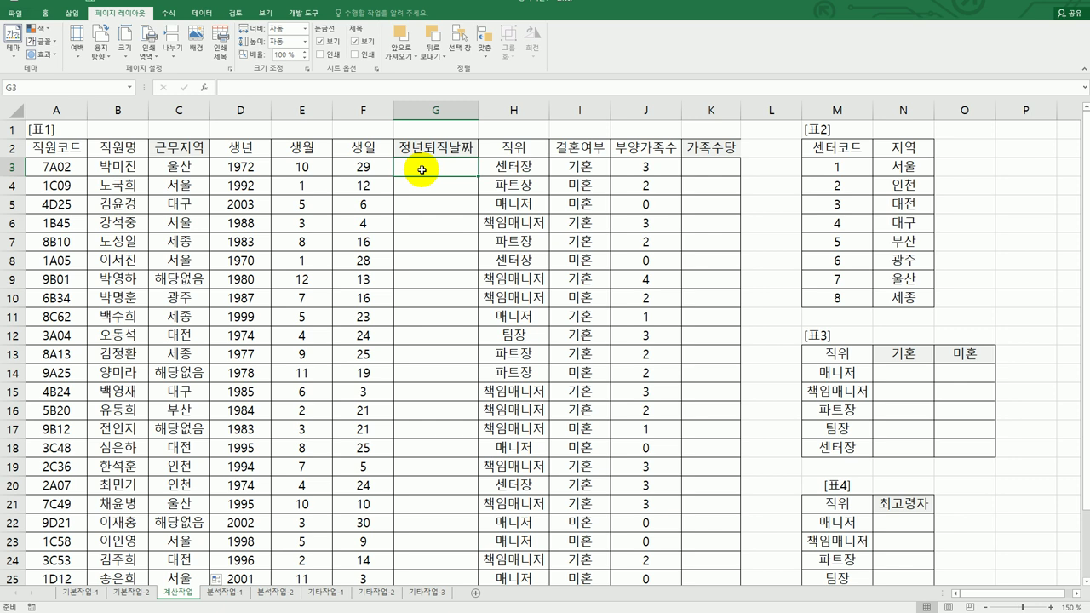
left_click(241, 166)
left_click(326, 170)
left_click(367, 169)
left_click(294, 170)
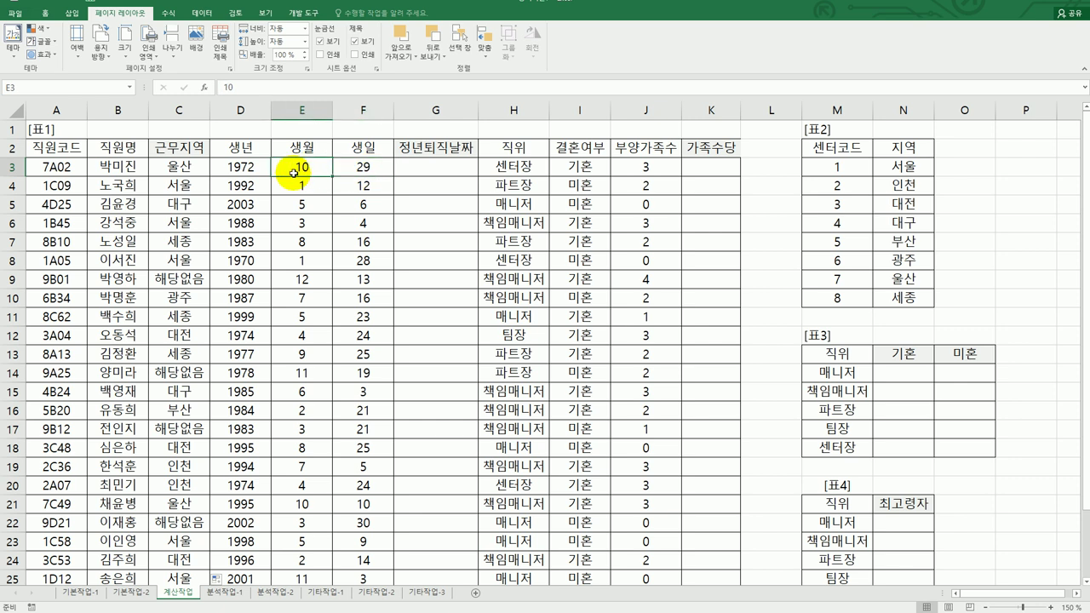
left_click(454, 165)
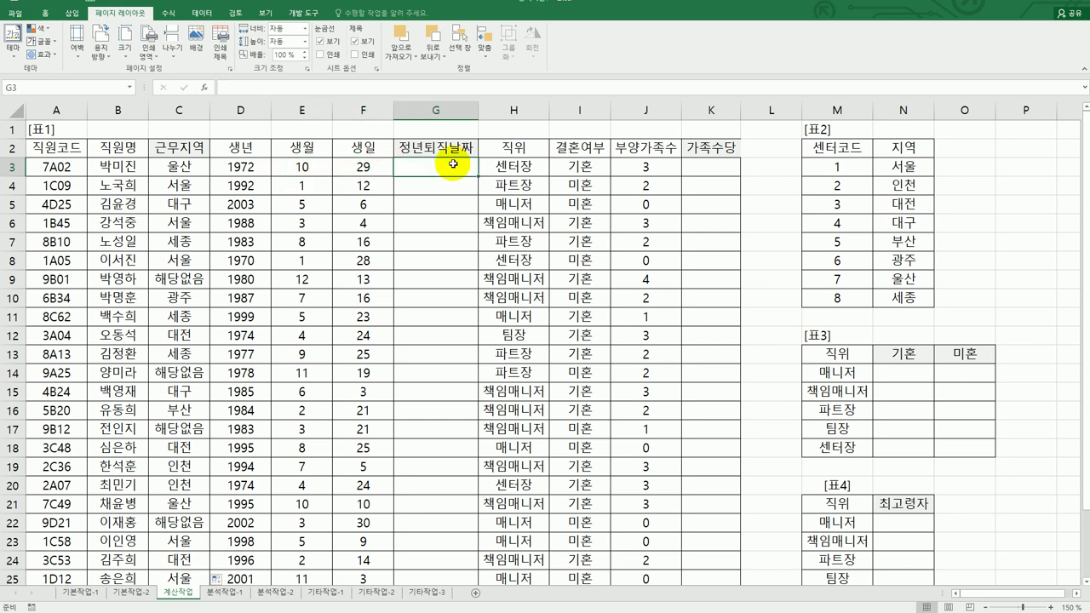
type("=")
key("BackSpace")
type("if(")
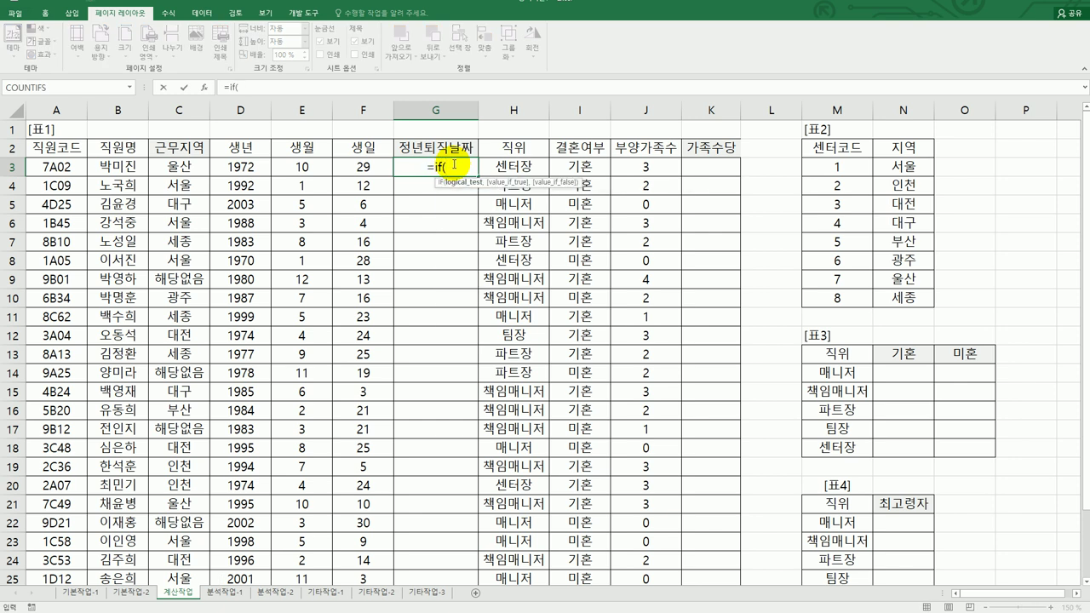
left_click(300, 171)
type("<=6,")
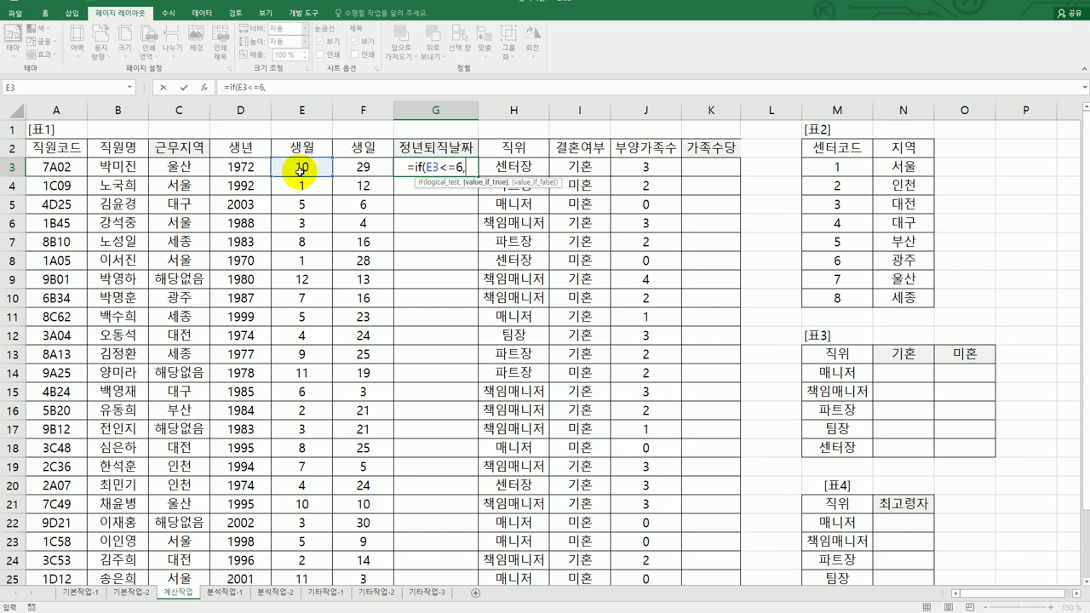
- Add DATE(D3+60,6,30) as the value-if-true argument of G3's IF formula
type("date(")
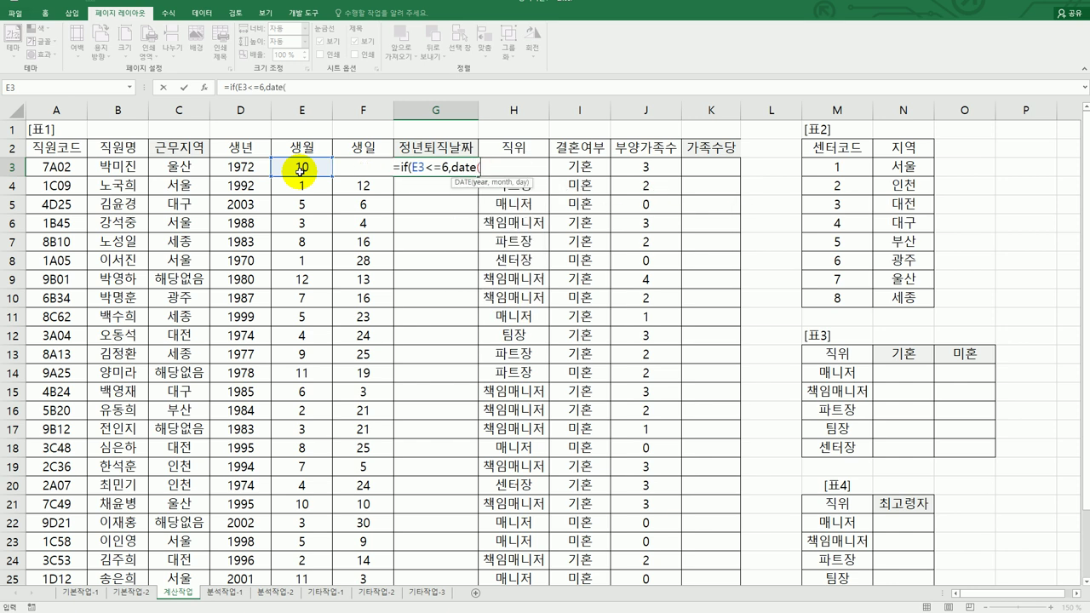
left_click(241, 170)
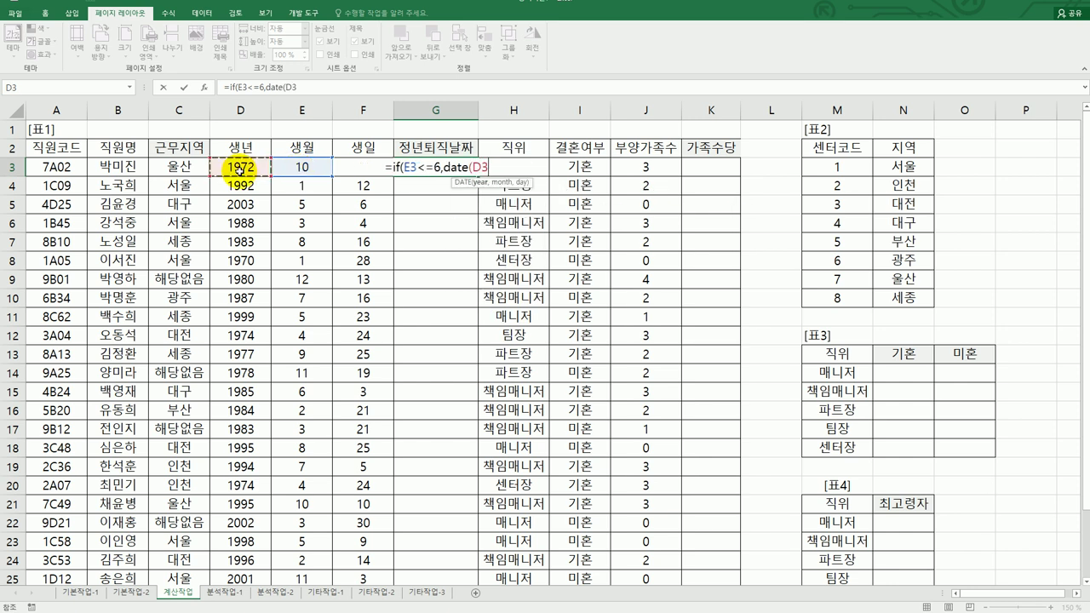
type("+")
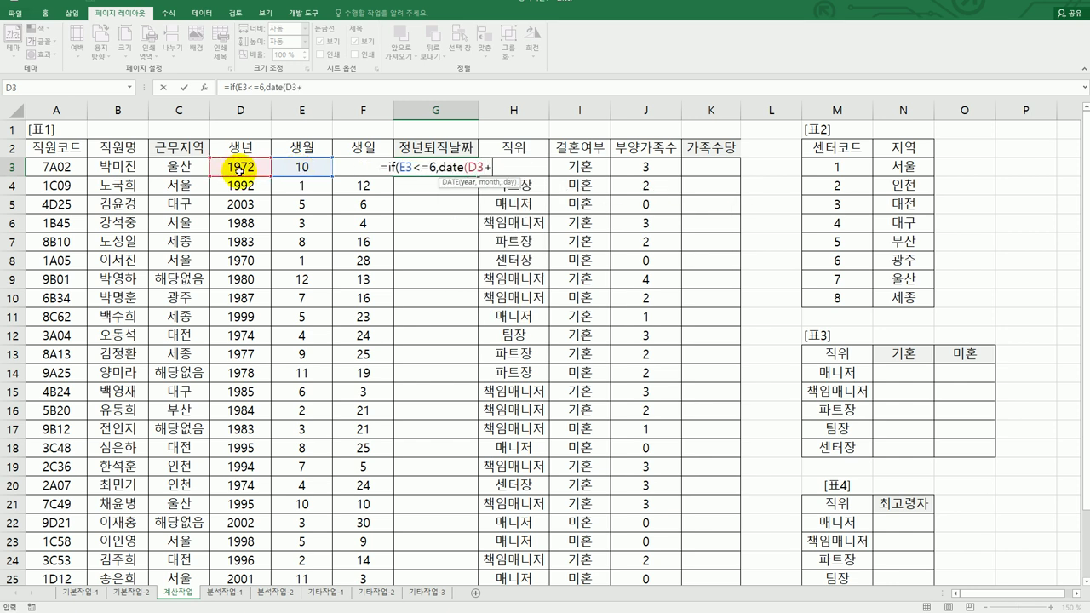
type("60,6,3")
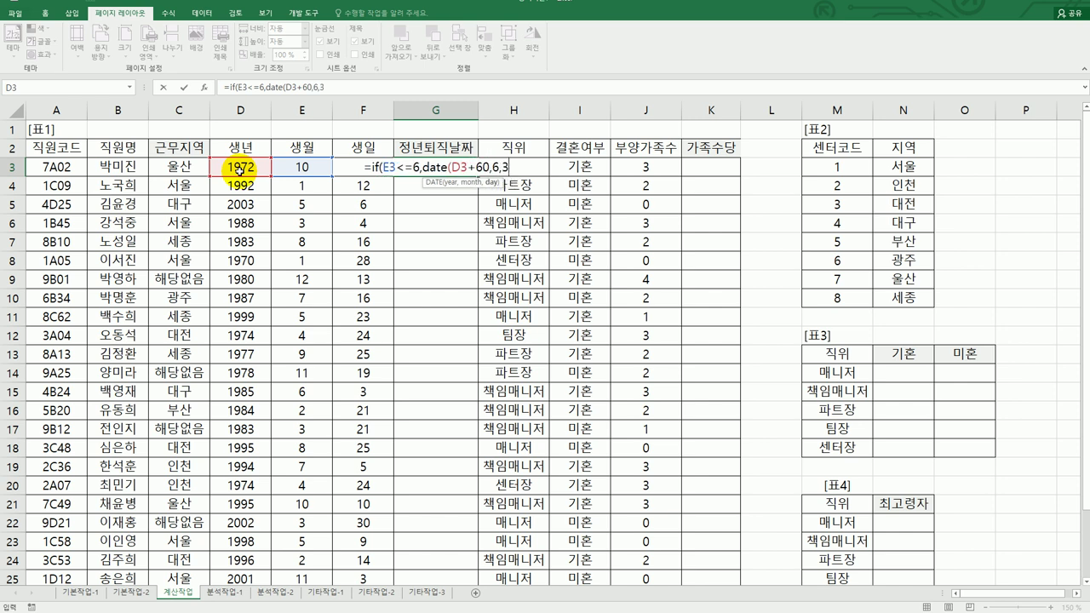
type("0")
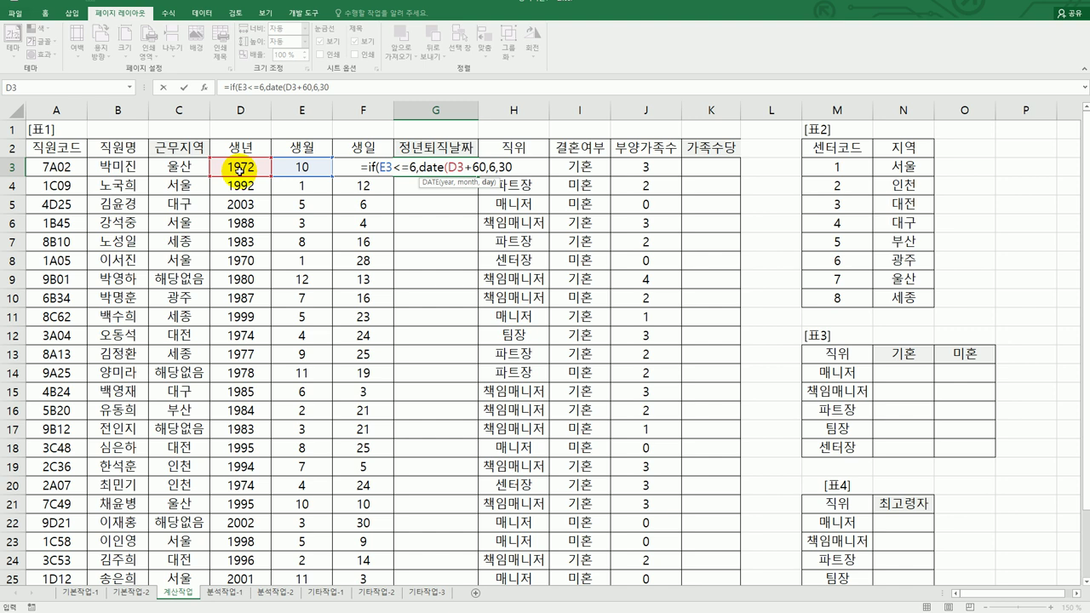
type(")")
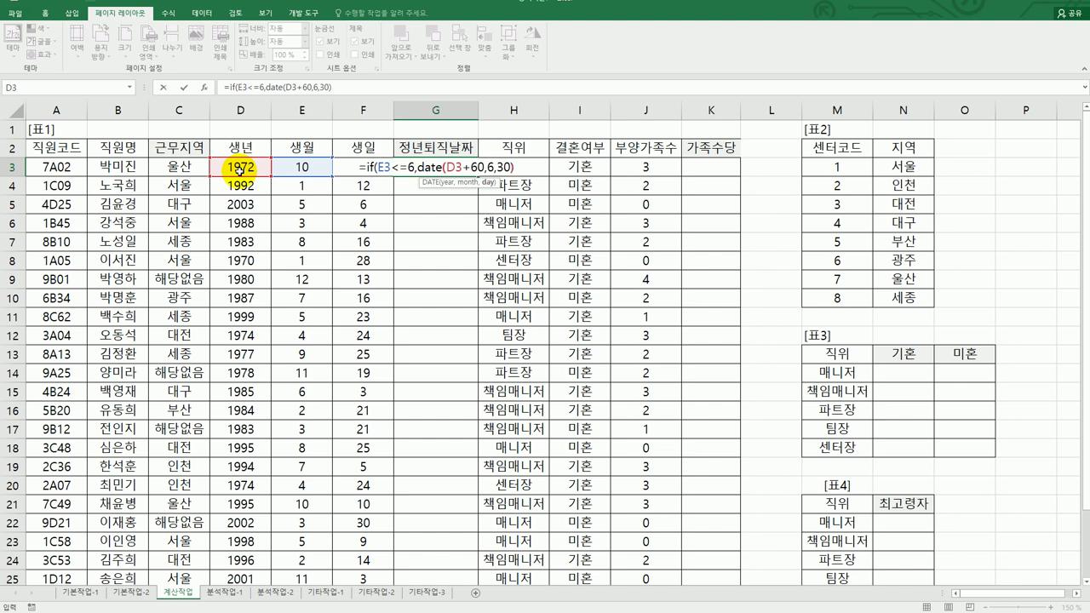
- Complete G3's IF formula with DATE(D3+60,12,31) as the value if false, and fill it down the 정년퇴직날짜 column to G27
type(",date(")
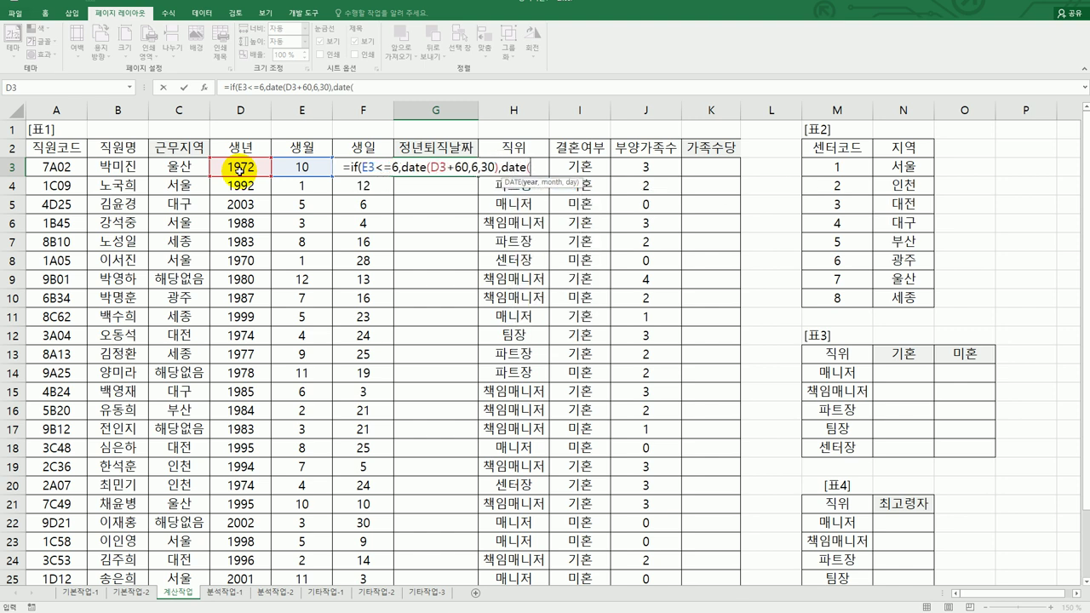
left_click(240, 169)
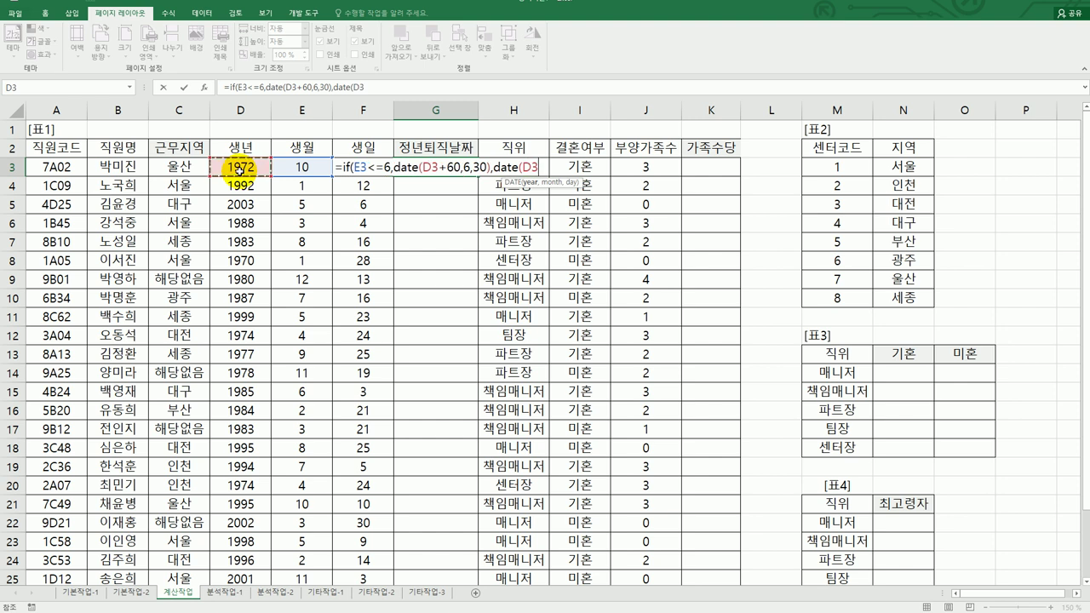
type("+60")
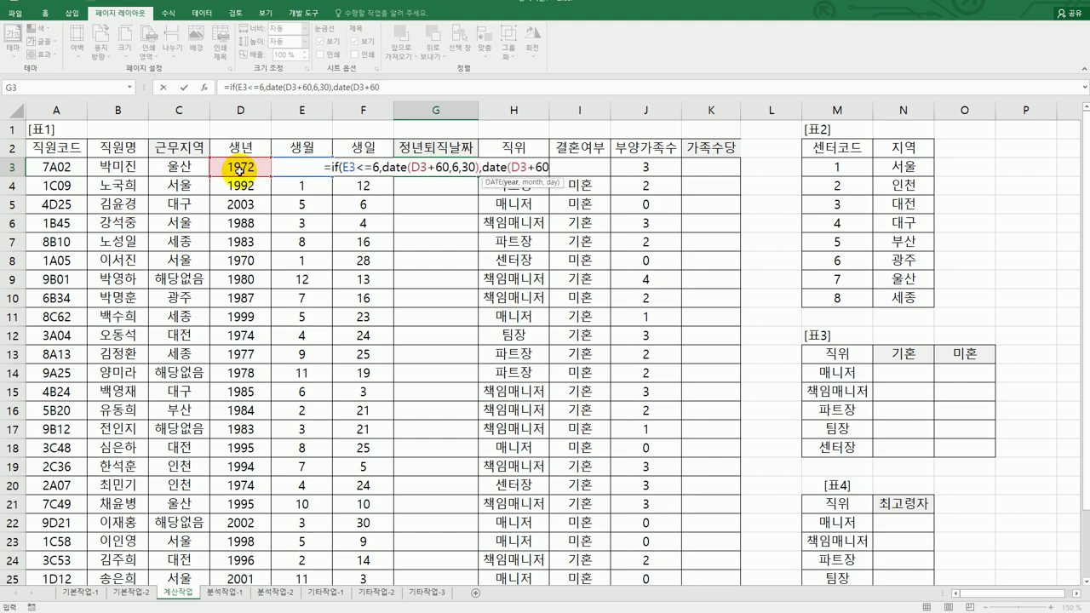
type(",12,")
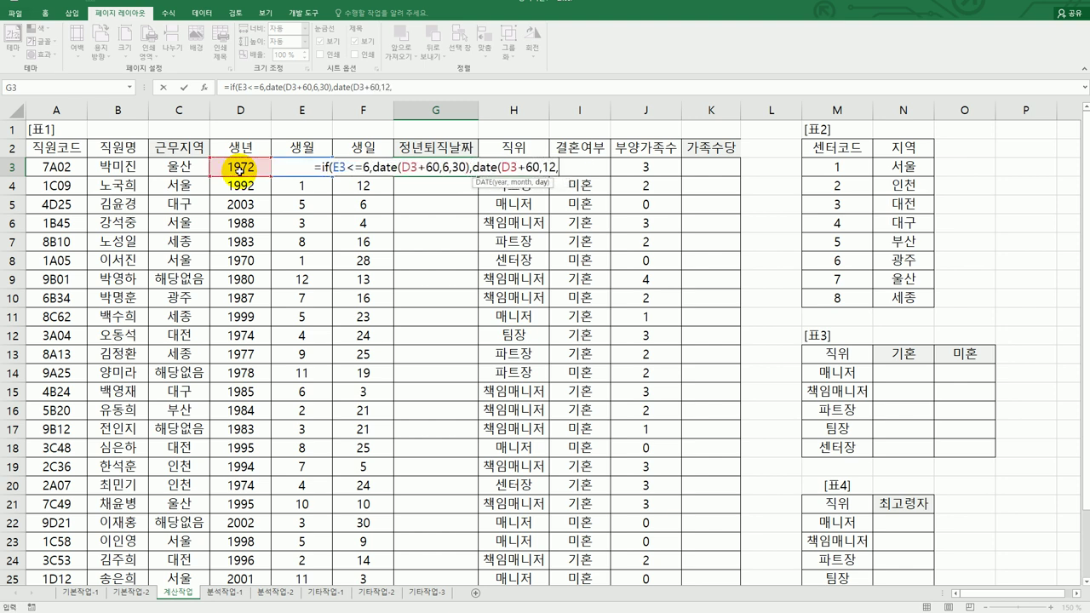
type("31)")
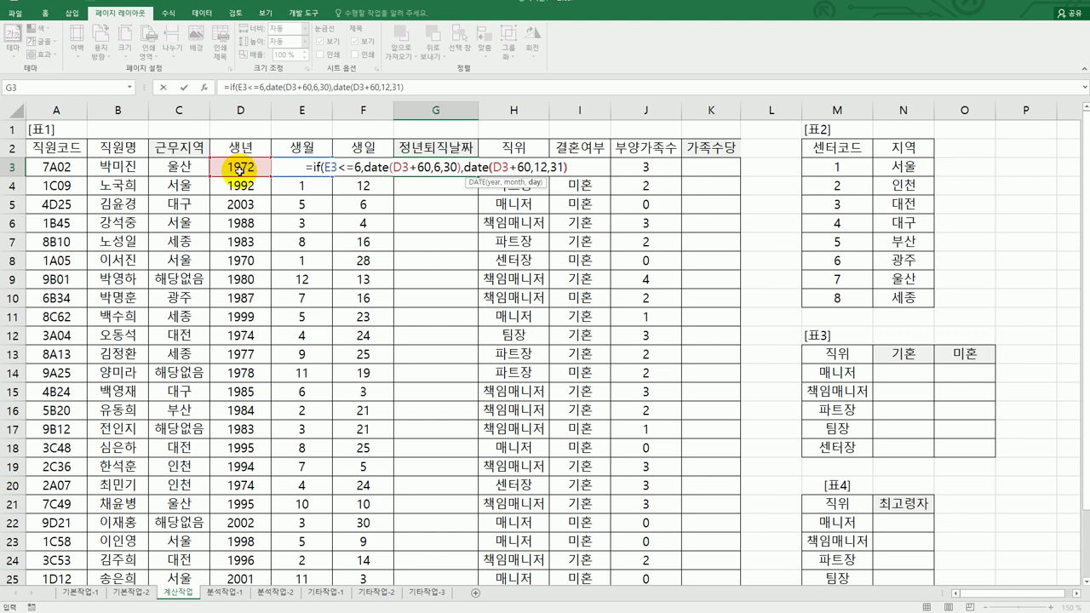
type(")")
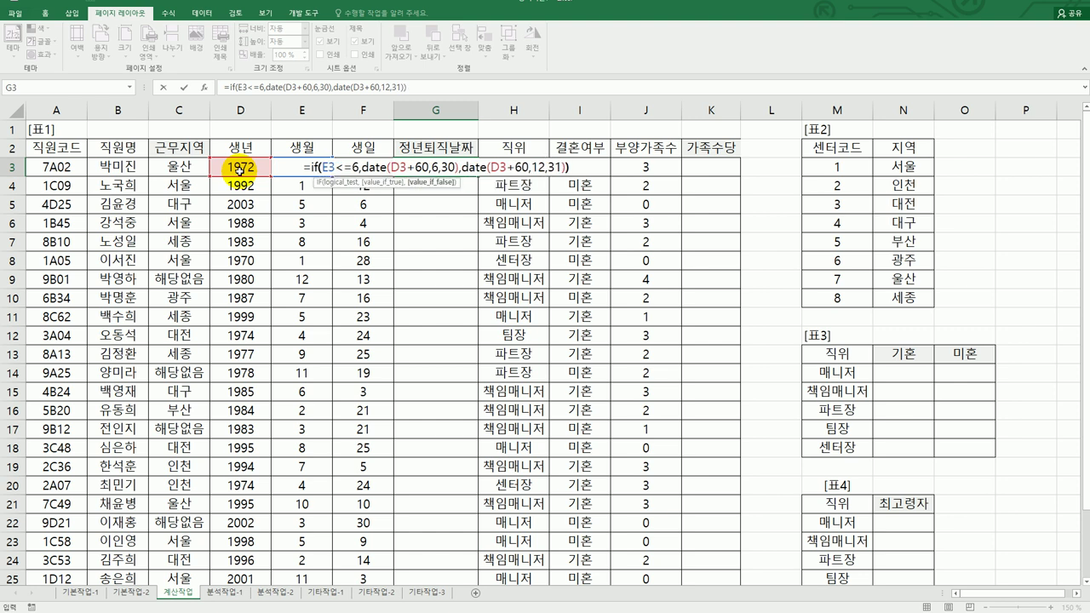
key("Return")
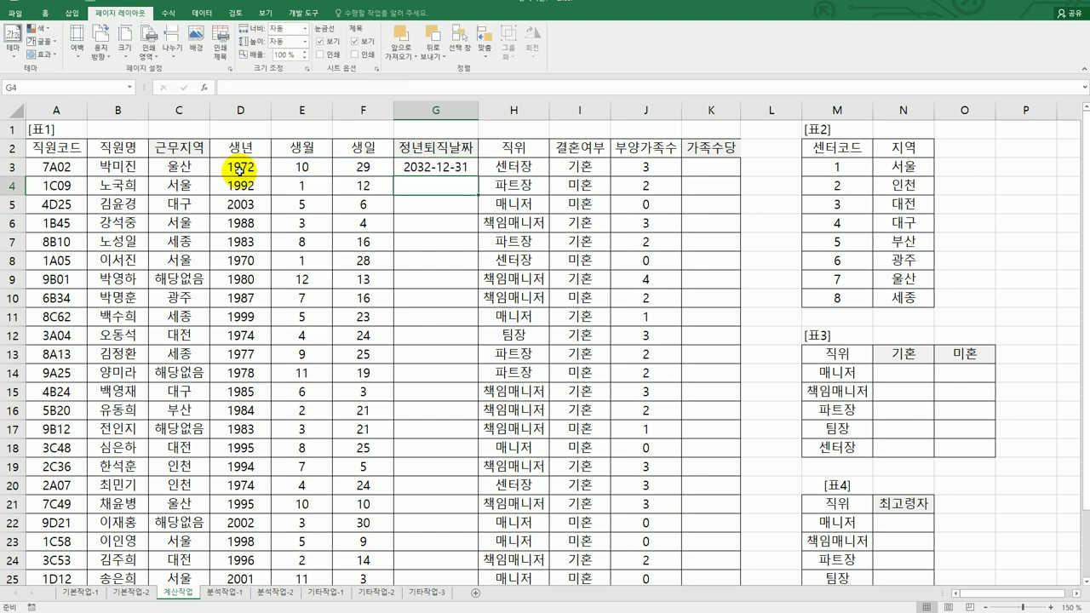
left_click(439, 164)
double_click(478, 178)
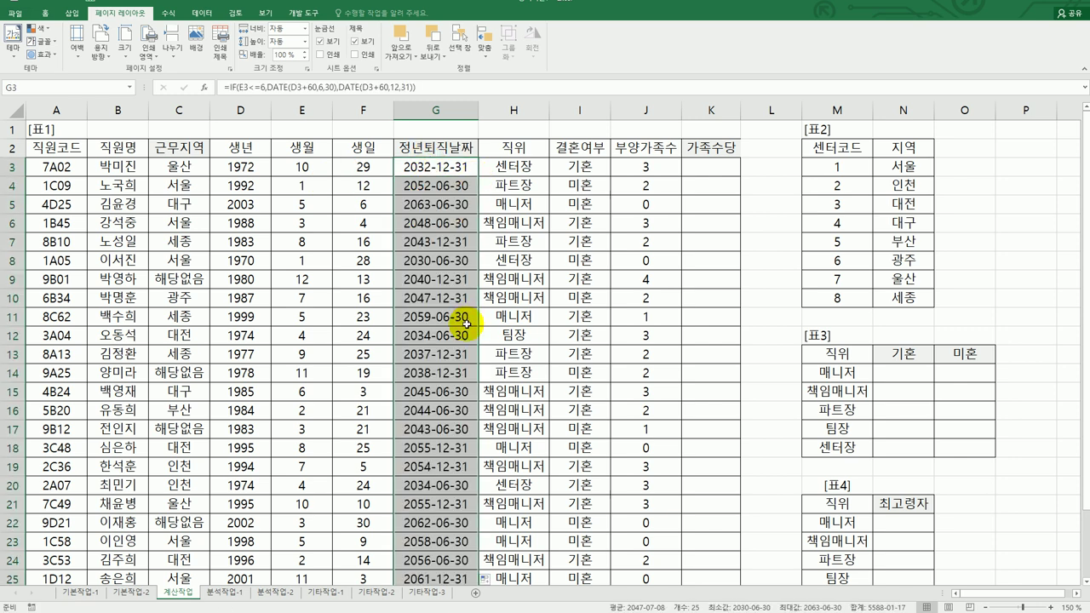
- Read exam task 3 and start N14's formula in 표3 with ROUND, leaving the number empty and using 0 digits
key("alt+Tab")
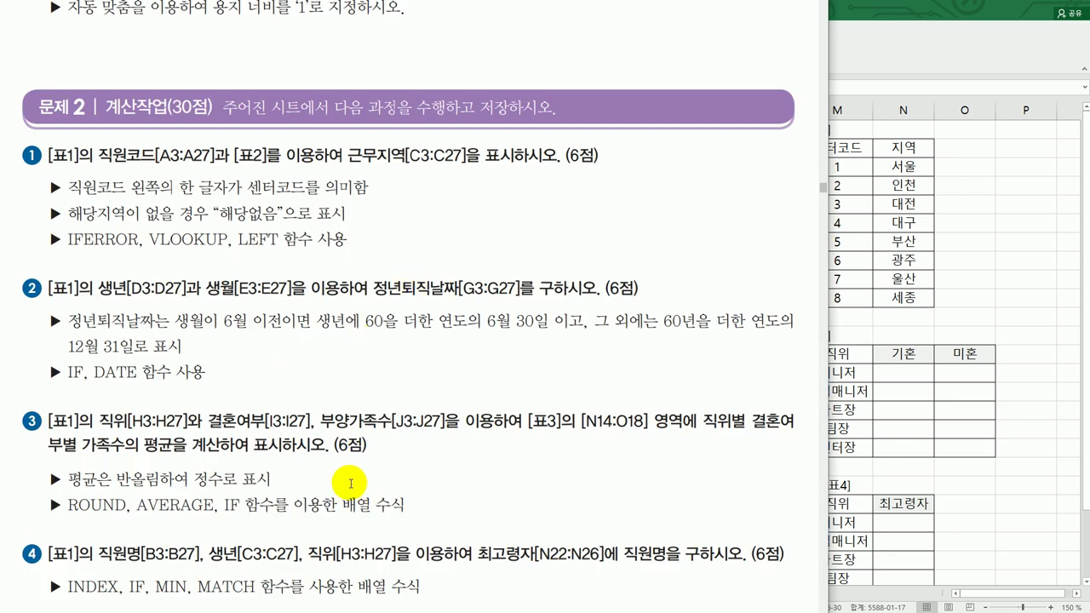
scroll(349, 507, "down", 2)
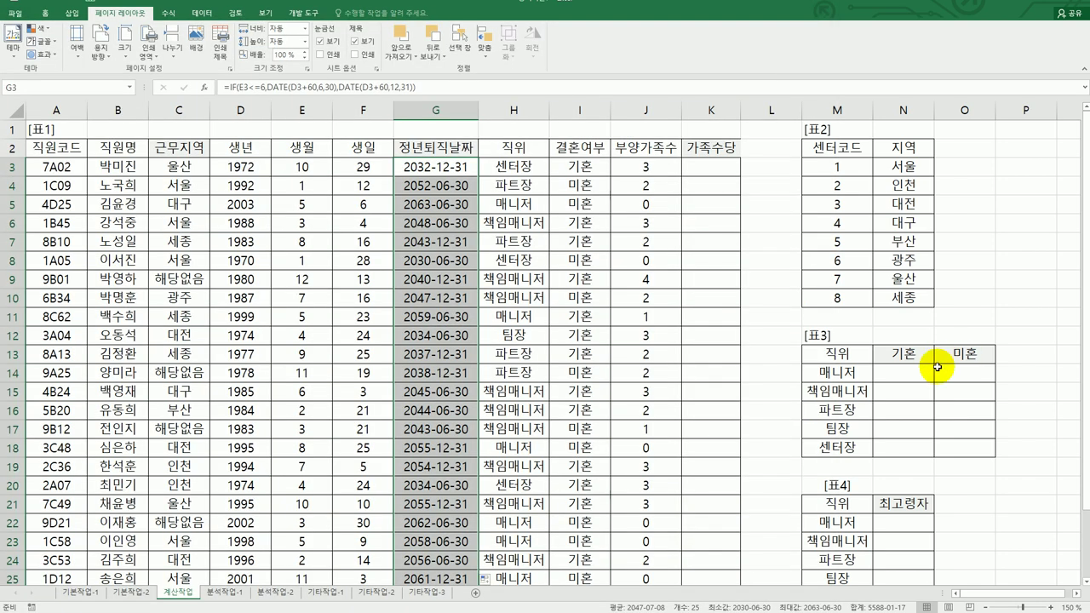
left_click(909, 367)
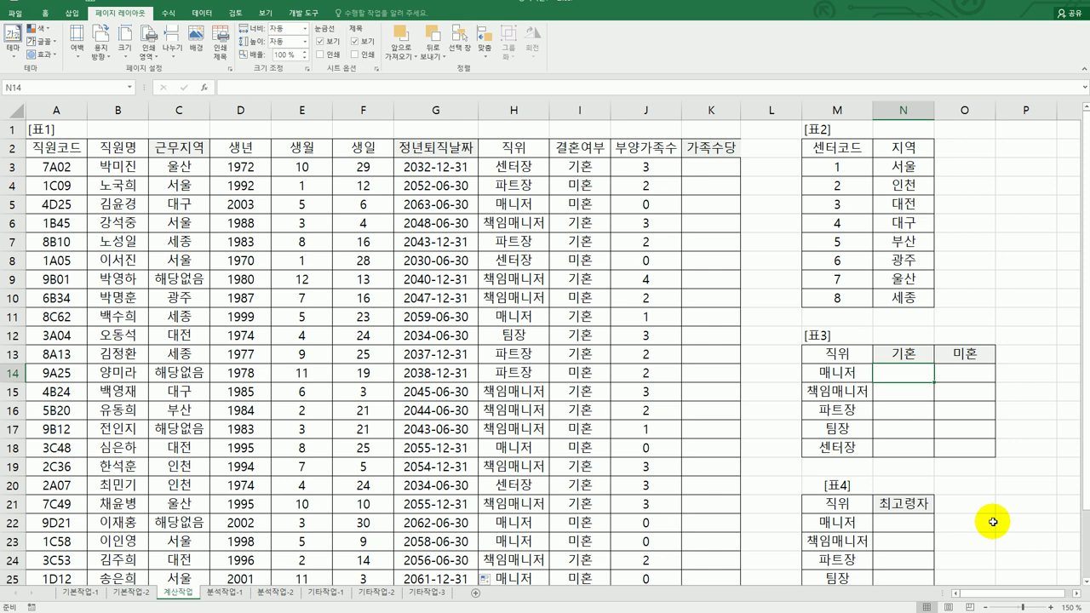
type("=rou")
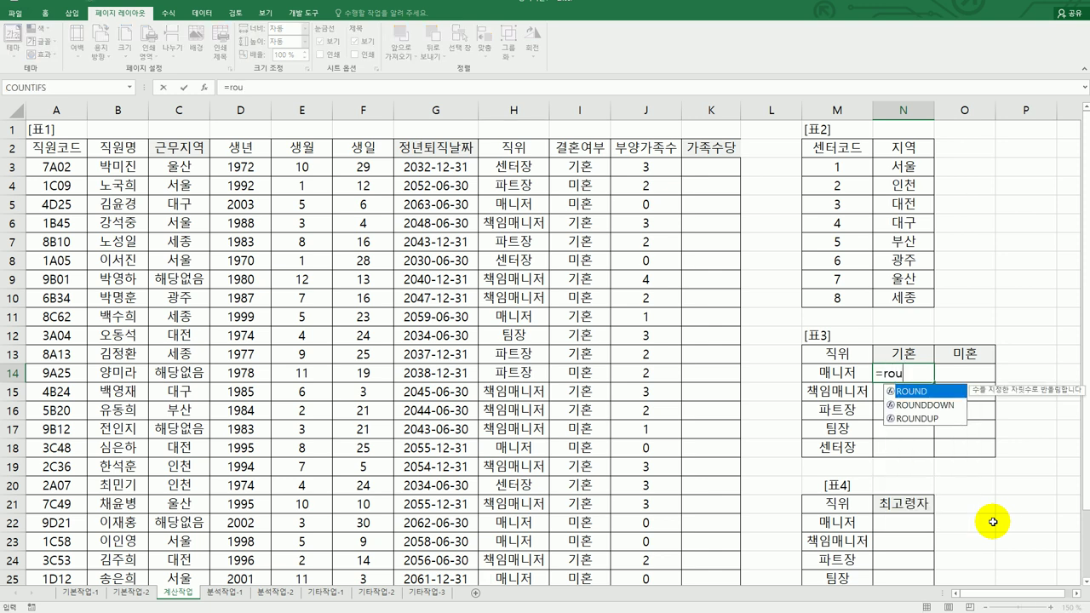
type("nd(")
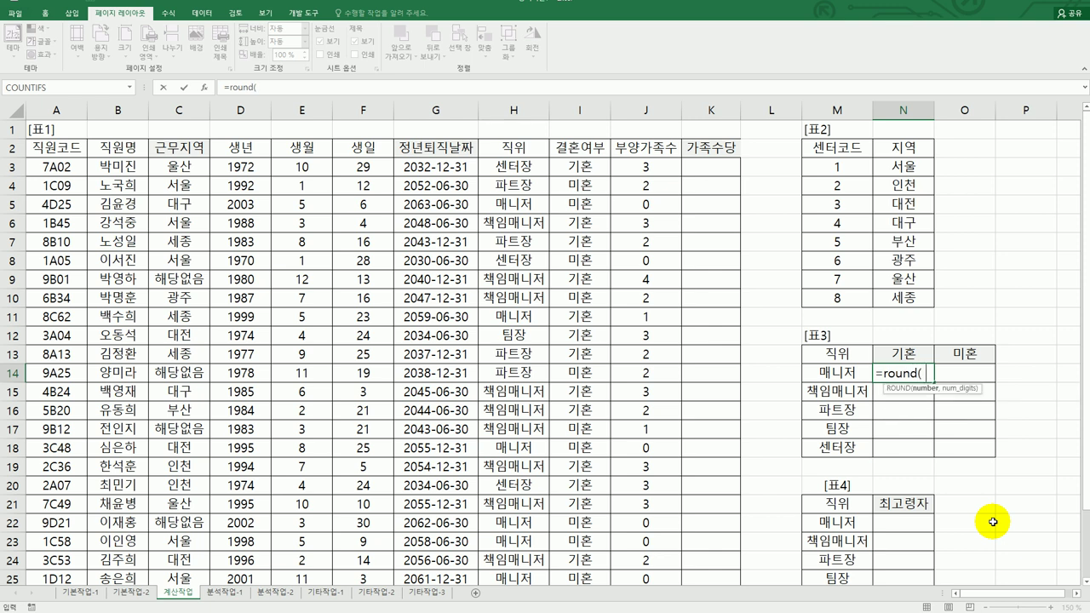
type("   , 0")
left_click(923, 373)
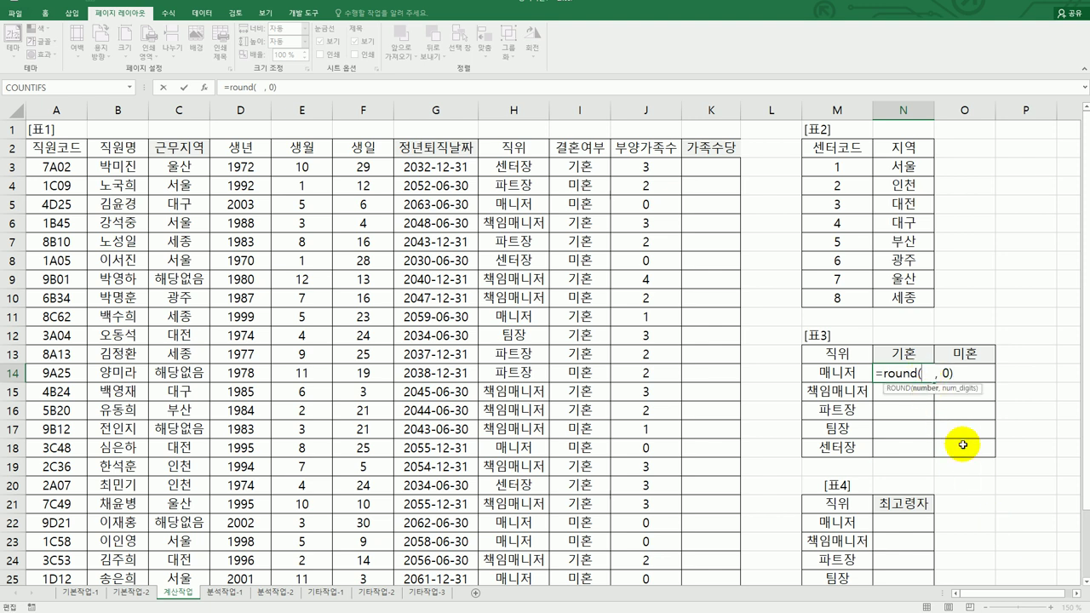
- Nest AVERAGE and IF inside N14's ROUND, with two empty bracketed conditions multiplied together as the logical test
type("ave")
key("Down")
key("Tab")
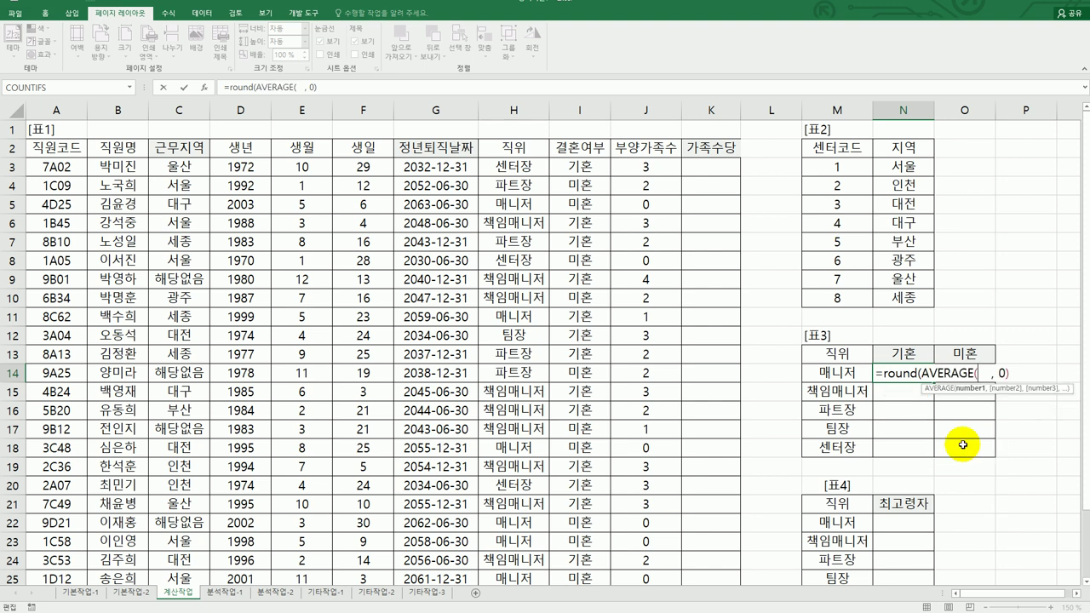
type("if")
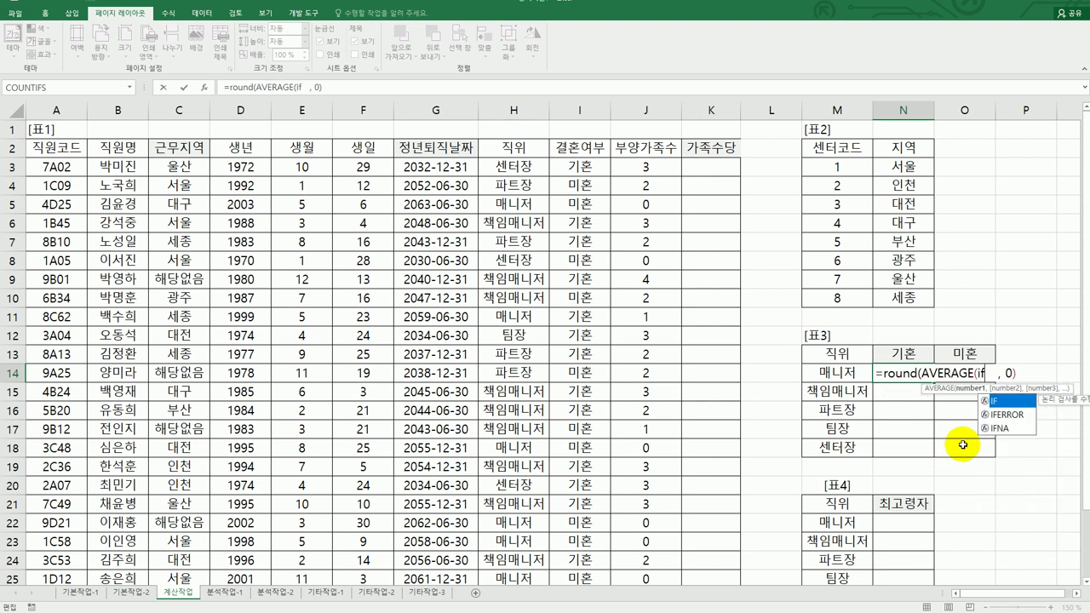
type("(")
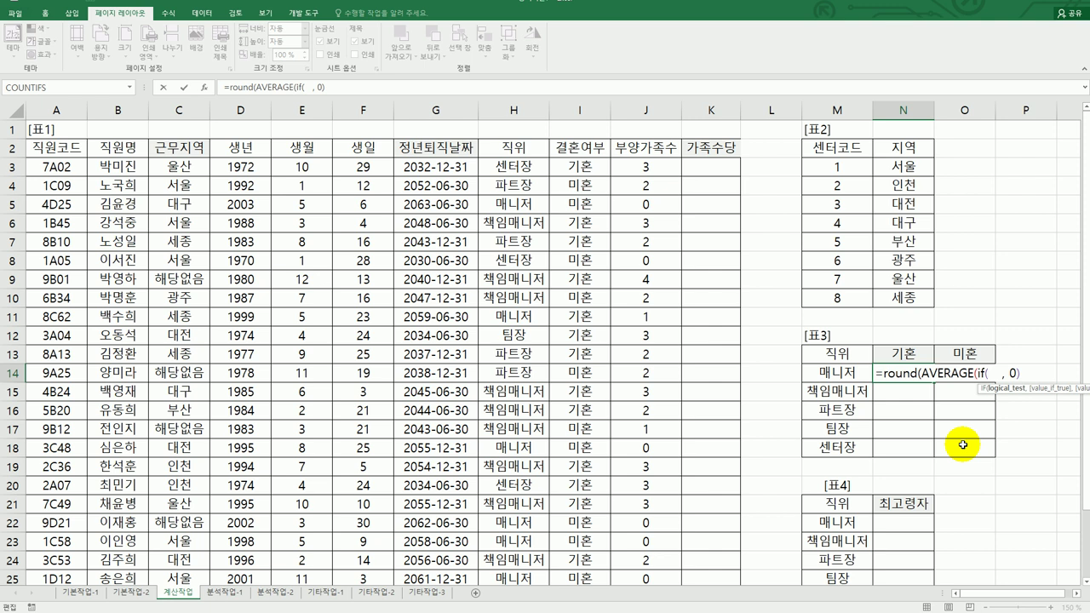
type("( ) * ( ),")
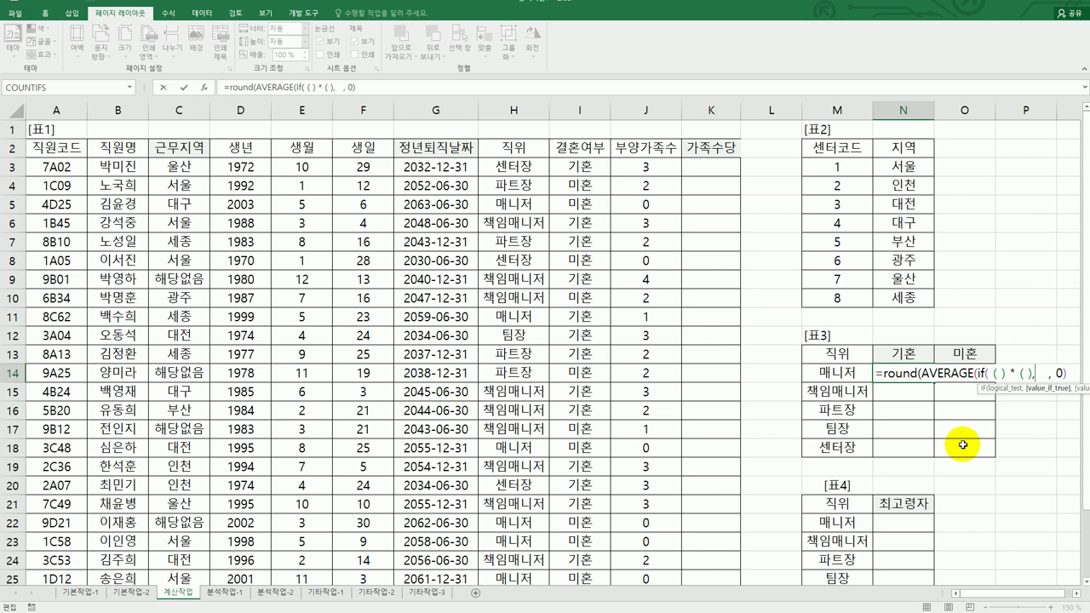
- Set the IF's value-if-true to the absolute 부양가족수 range $J$3:$J$27 and close the IF and AVERAGE functions
left_click_drag(658, 169, 649, 545)
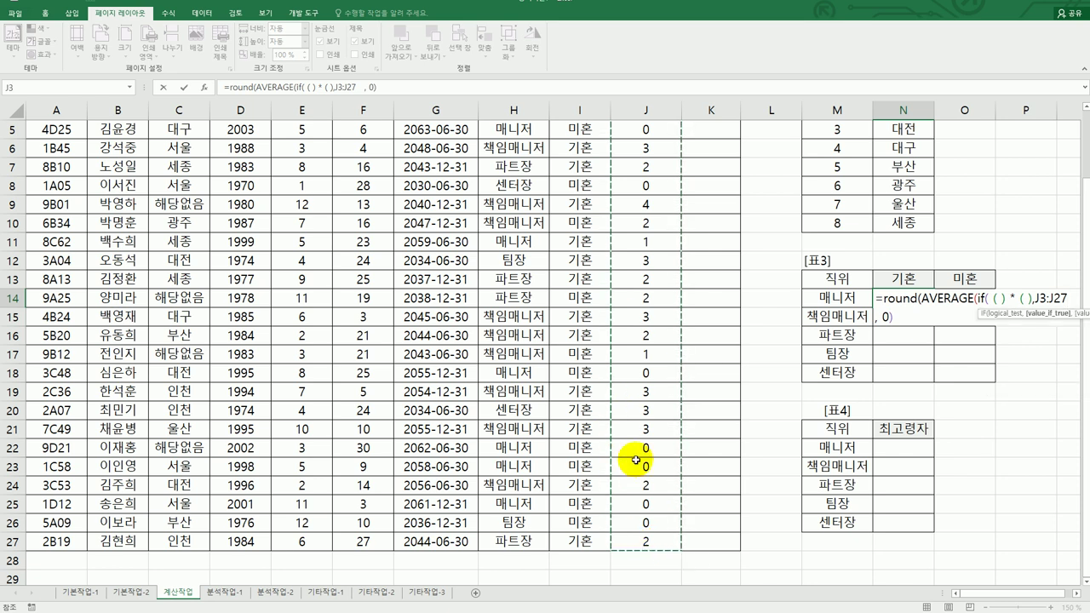
scroll(636, 460, "up", 2)
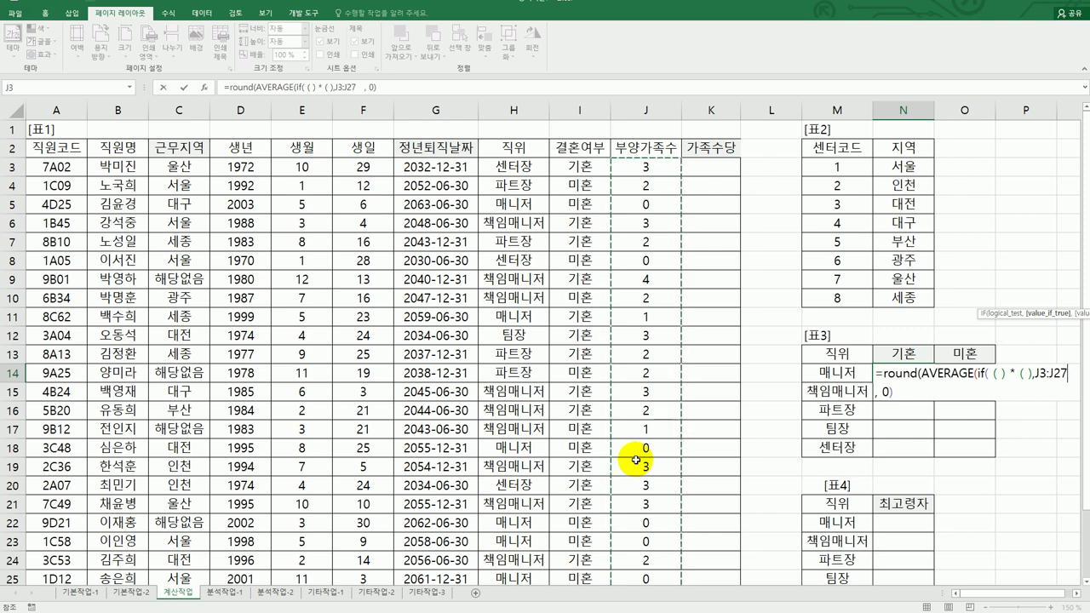
key("F4")
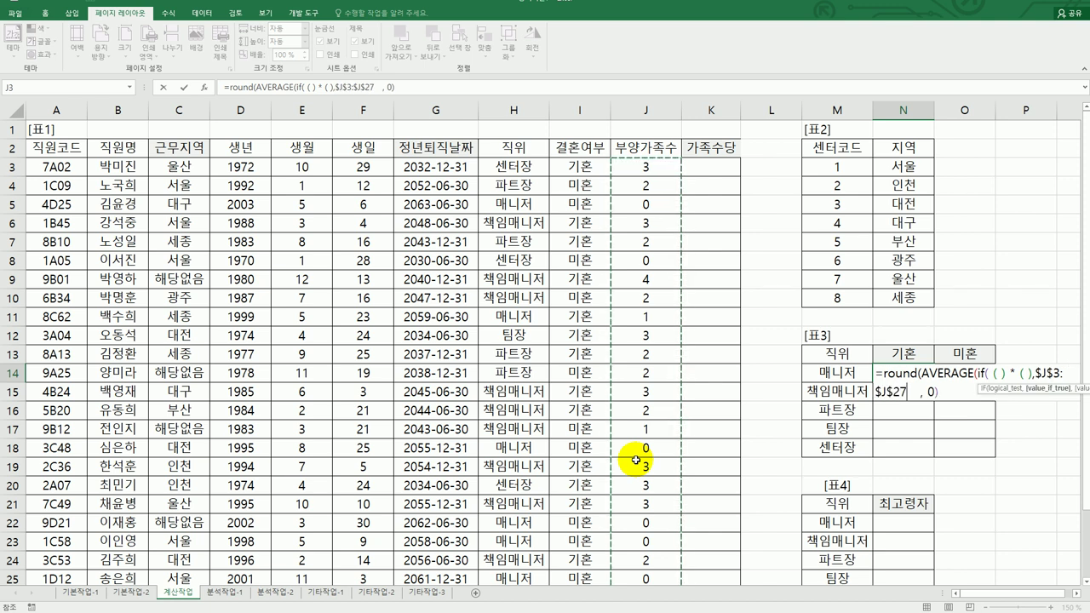
type("))")
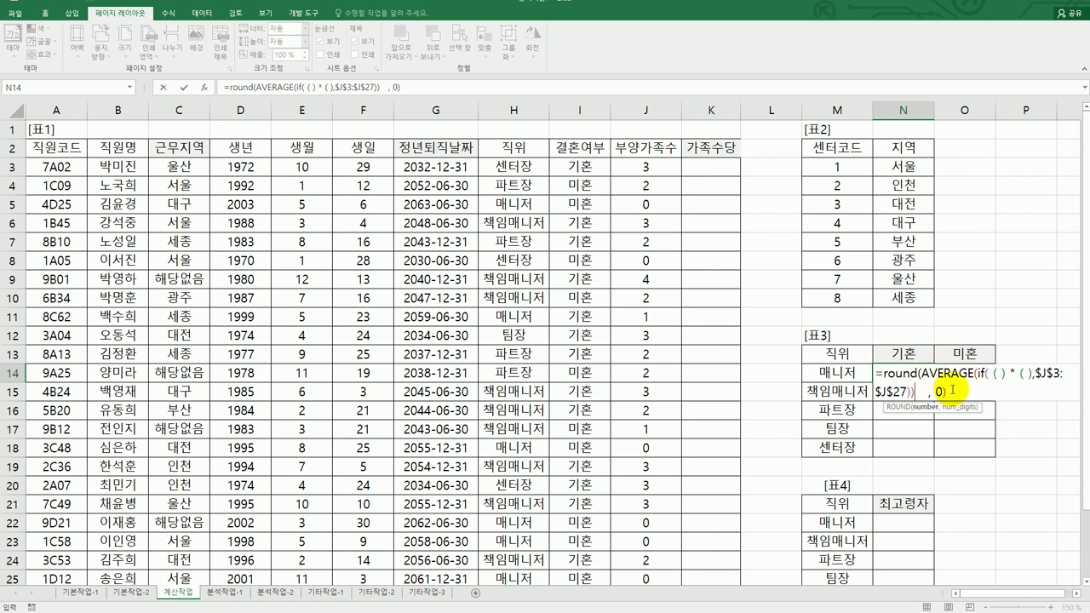
- Set the first condition in N14's IF to $H$3:$H$27=$M14, matching the 직위 column with the row label
left_click(1001, 375)
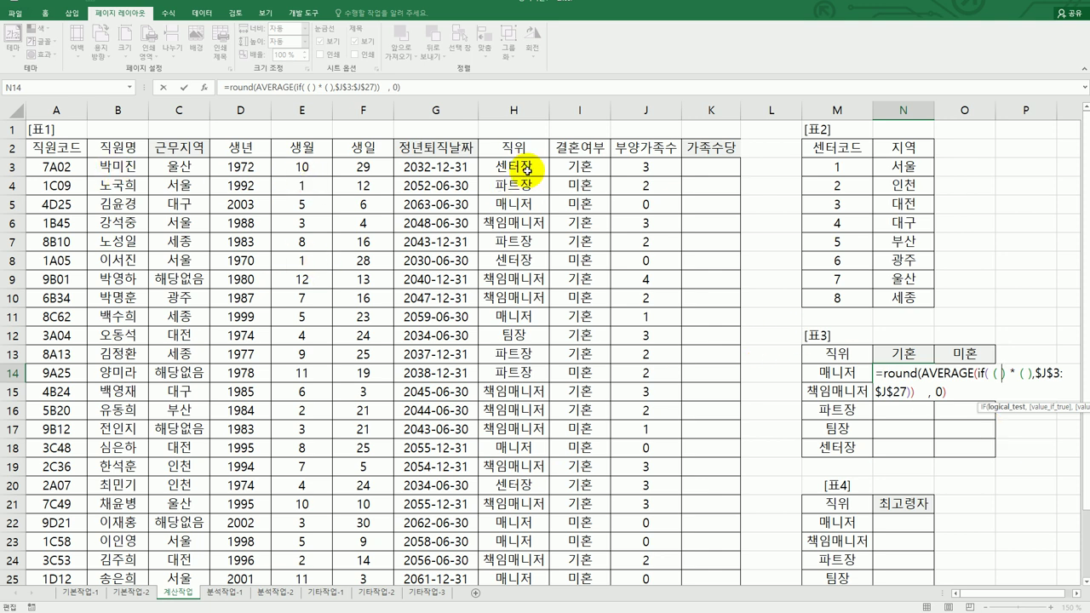
left_click_drag(523, 169, 506, 541)
key("F4")
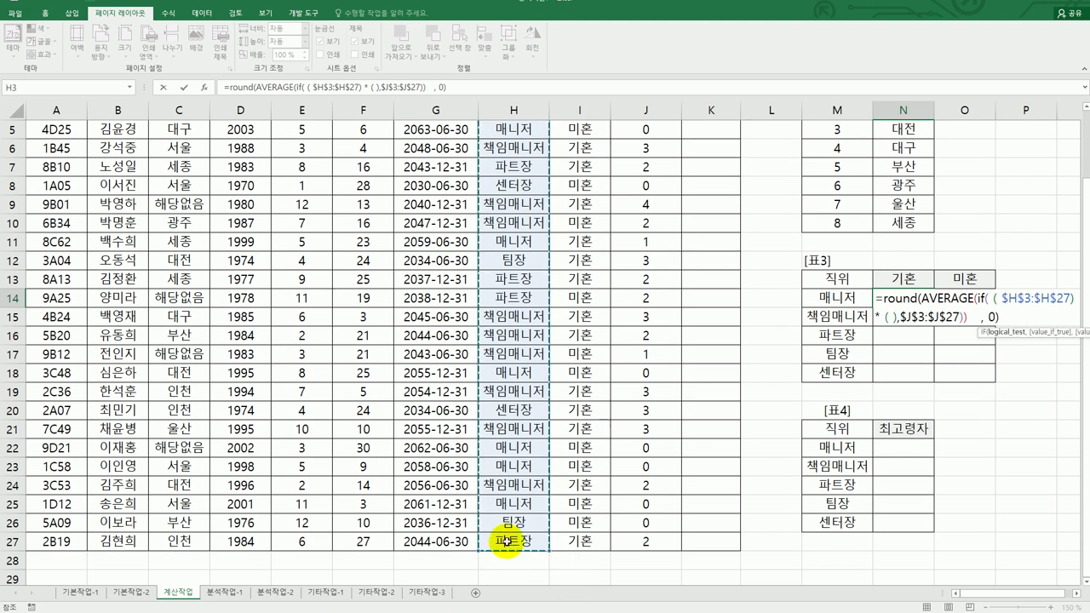
type("=")
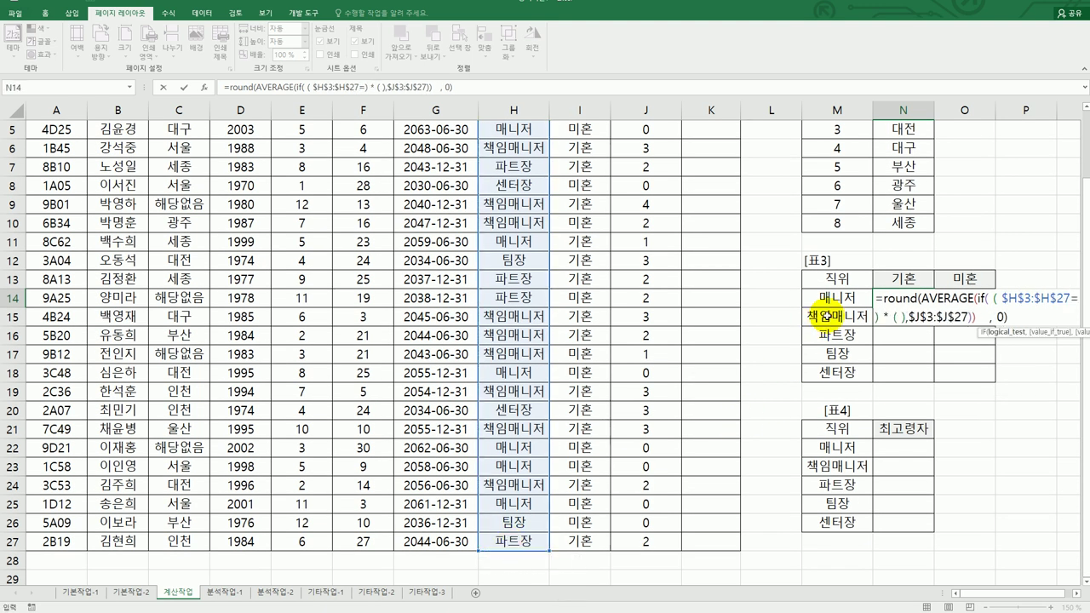
left_click(838, 298)
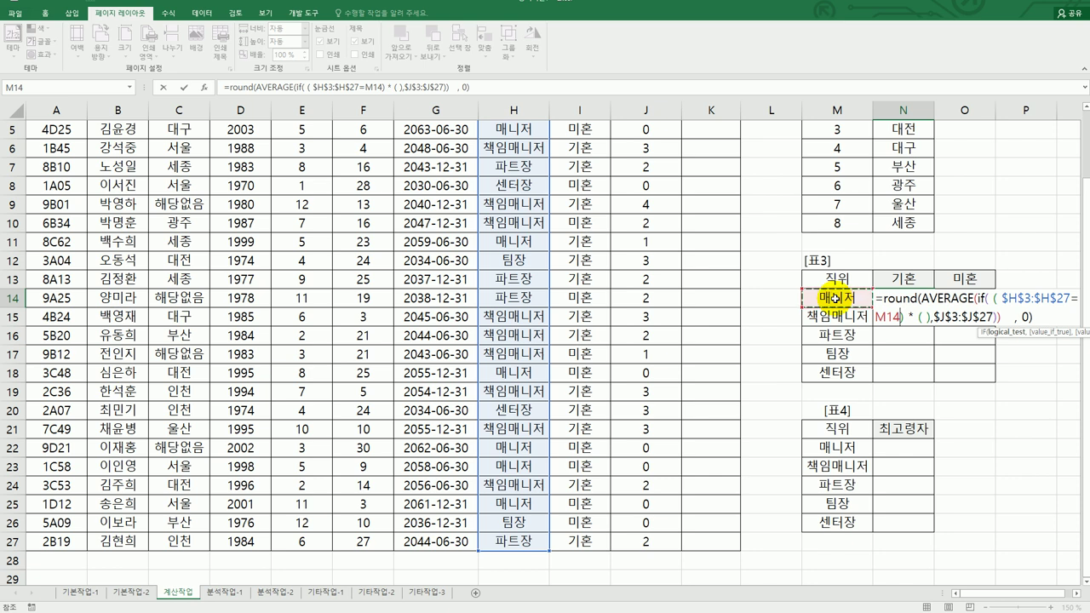
key("F4")
key("F4")
key("F4")
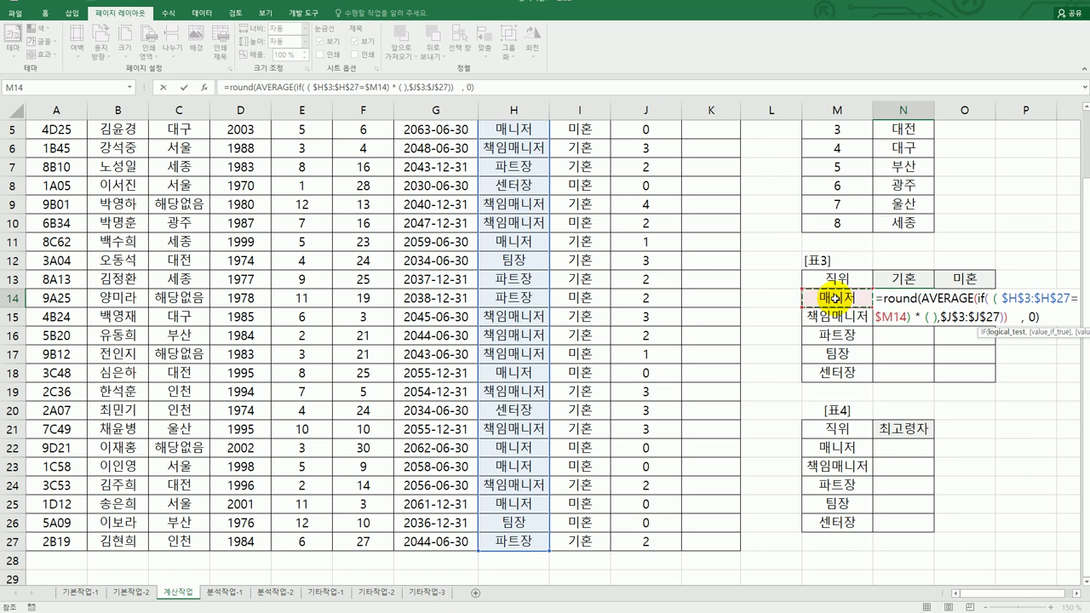
- Set the second condition in N14's IF to $I$3:$I$27=N$13, matching the 결혼여부 column with the column heading
left_click(929, 319)
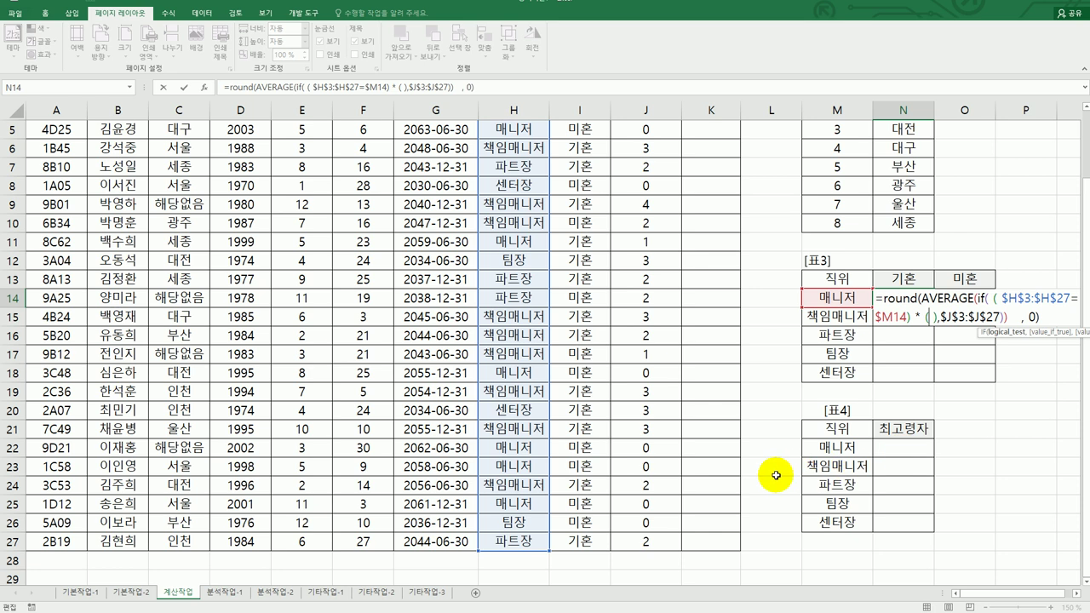
scroll(696, 462, "up", 2)
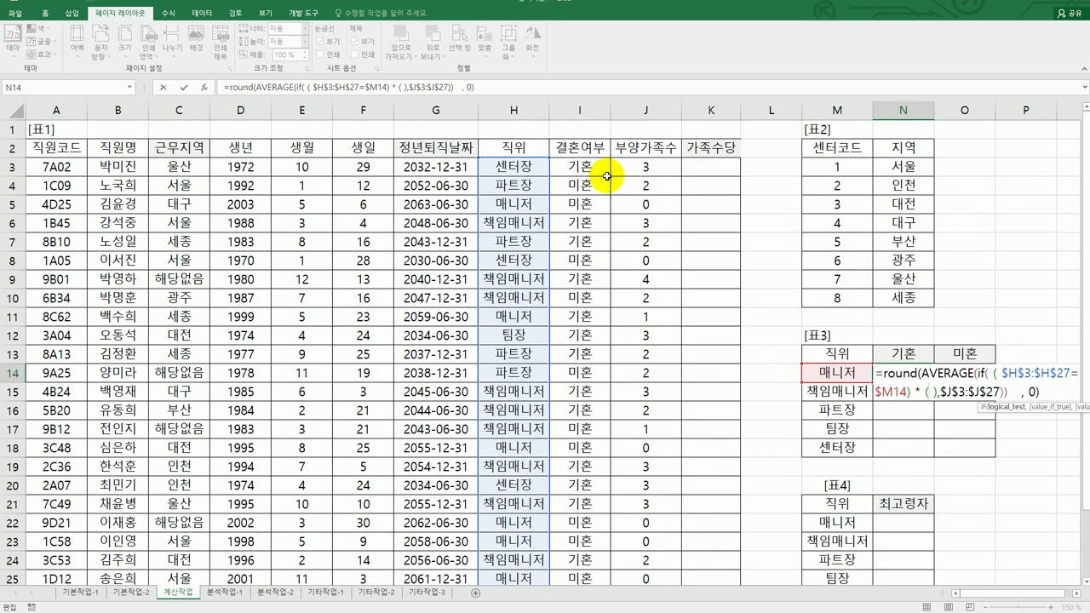
left_click_drag(580, 166, 580, 546)
key("F4")
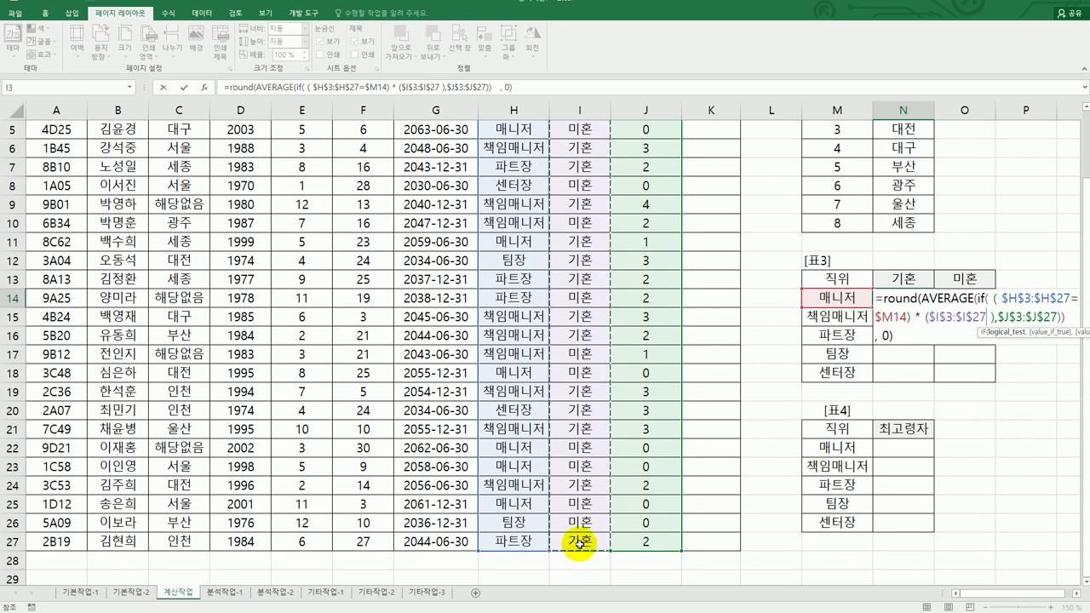
type("=")
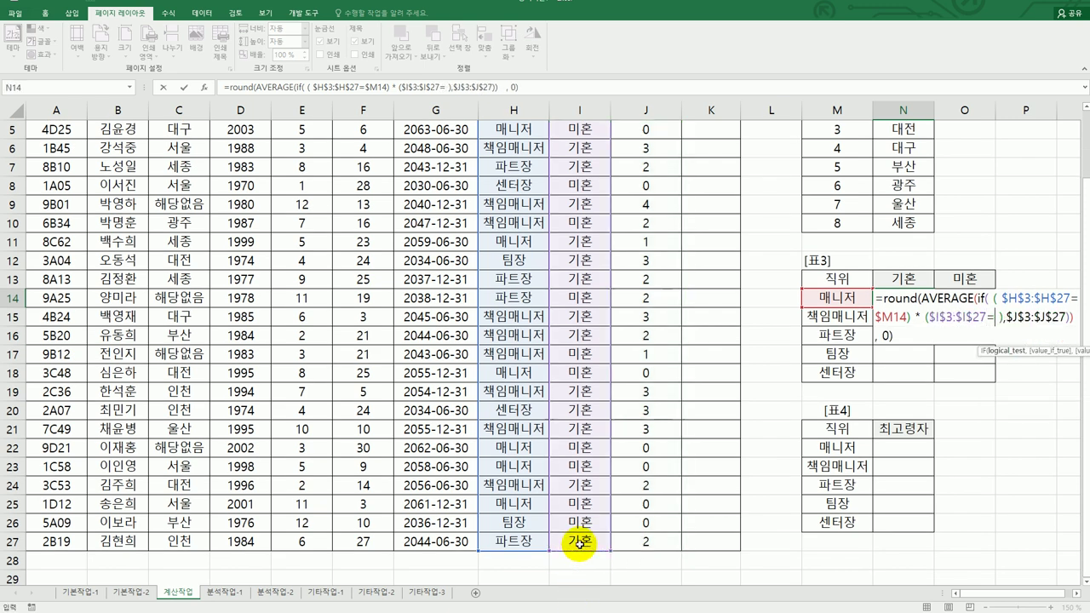
left_click(904, 278)
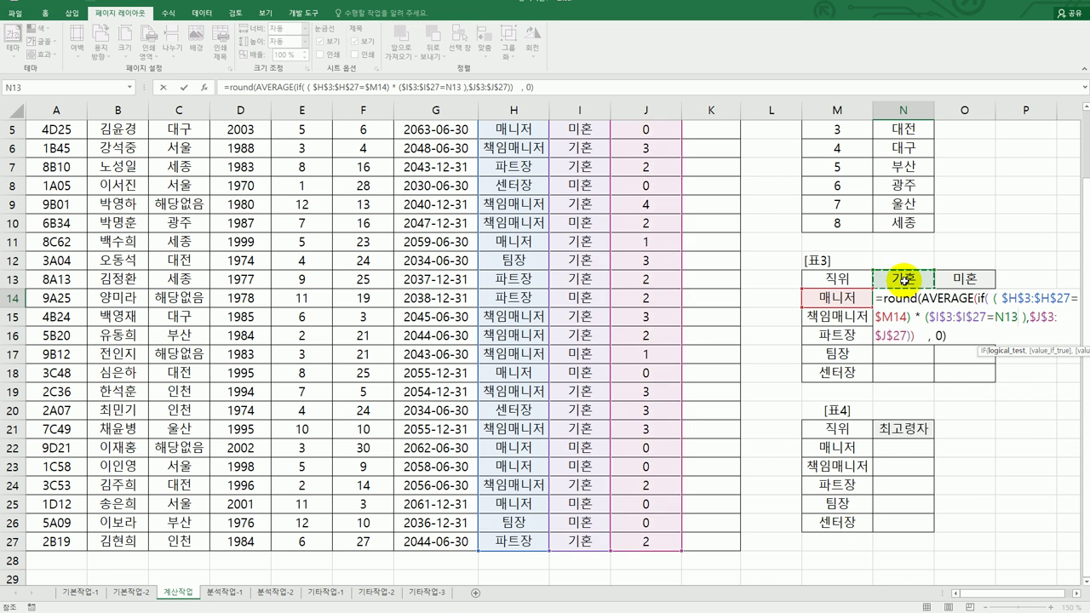
key("F4")
key("F4")
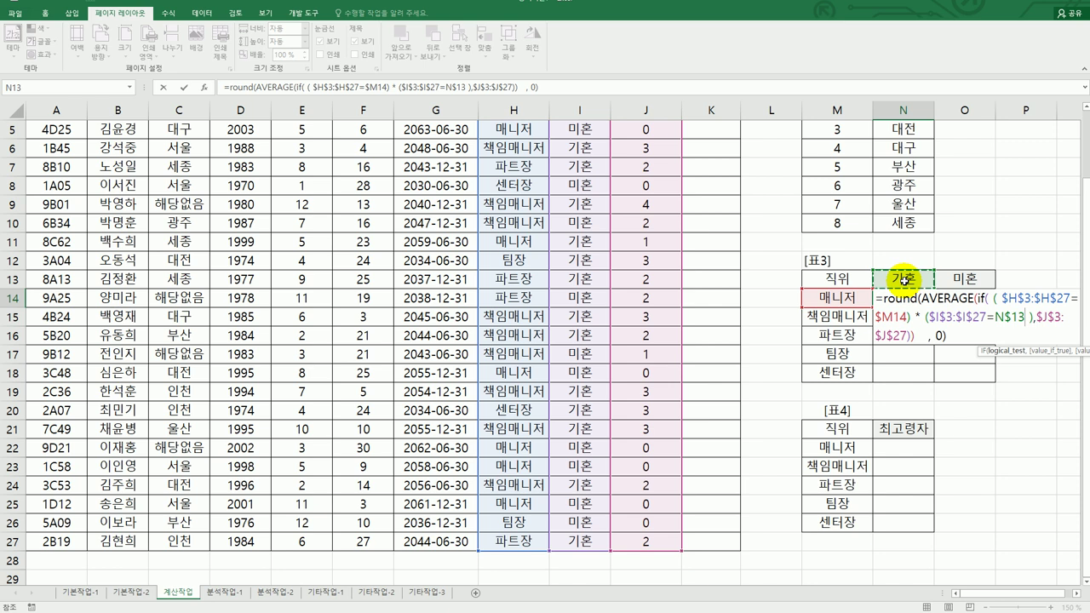
- Enter N14's formula as an array formula and fill it across 표3 through O18
key("ctrl+shift+Return")
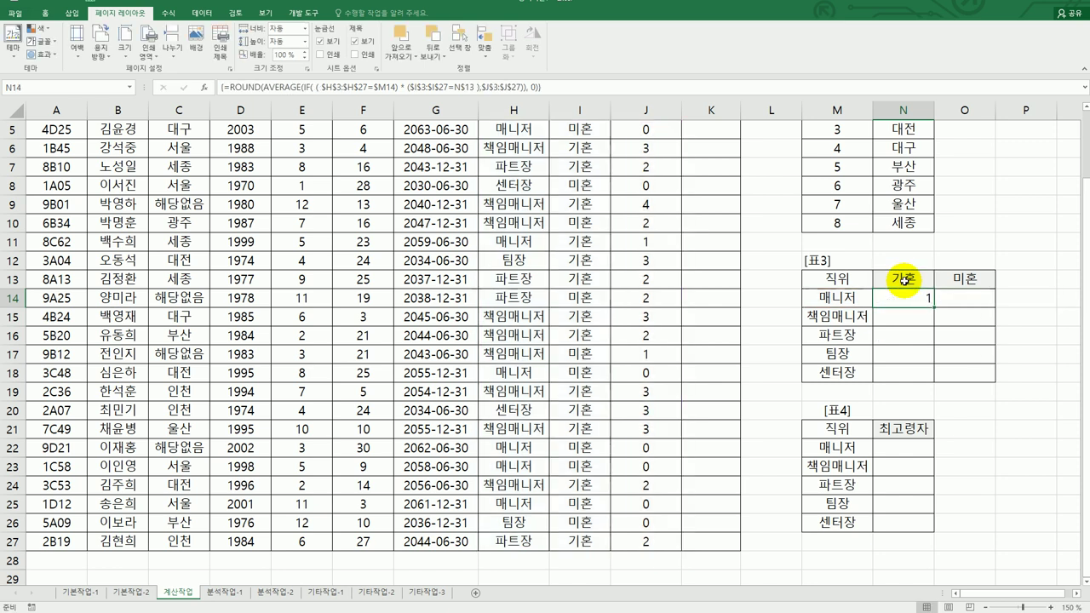
left_click_drag(934, 307, 974, 378)
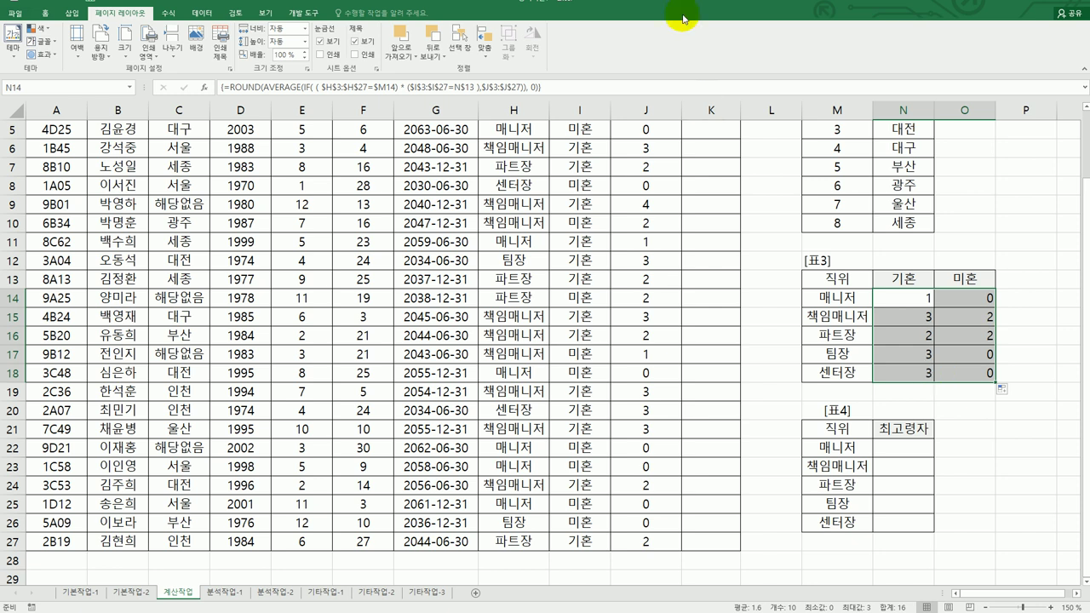
- Read exam task 4 and nest MIN and IF as MATCH's lookup value in N22's INDEX formula
key("alt+Tab")
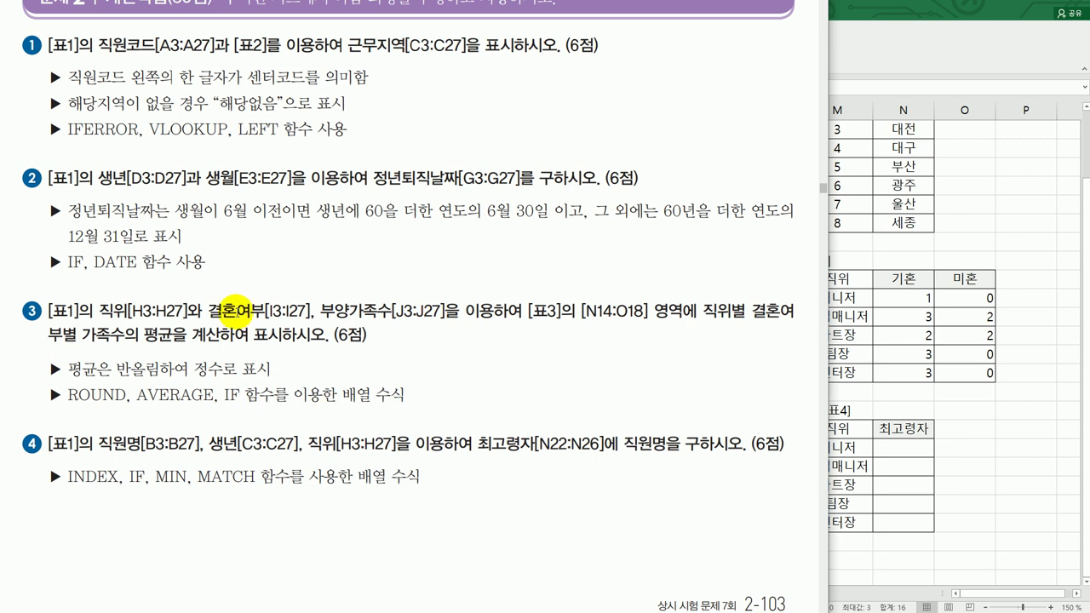
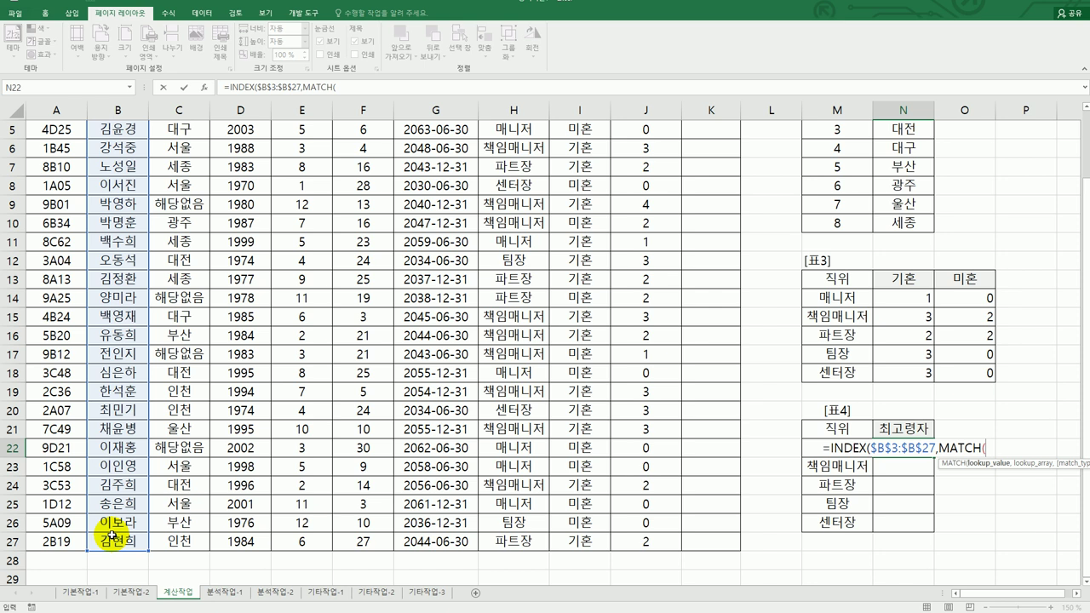
type("min")
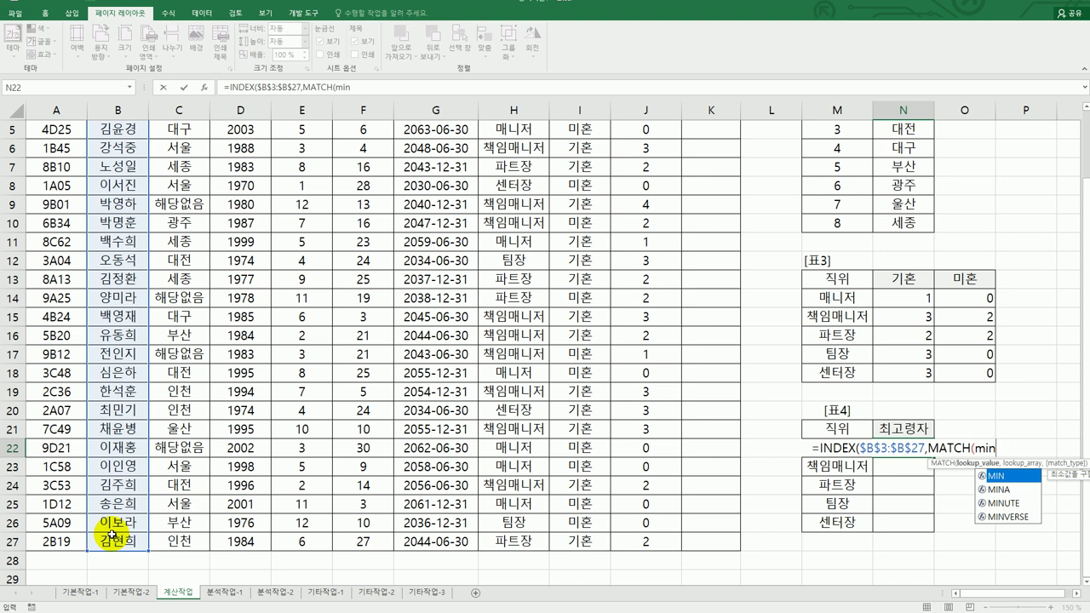
type("(")
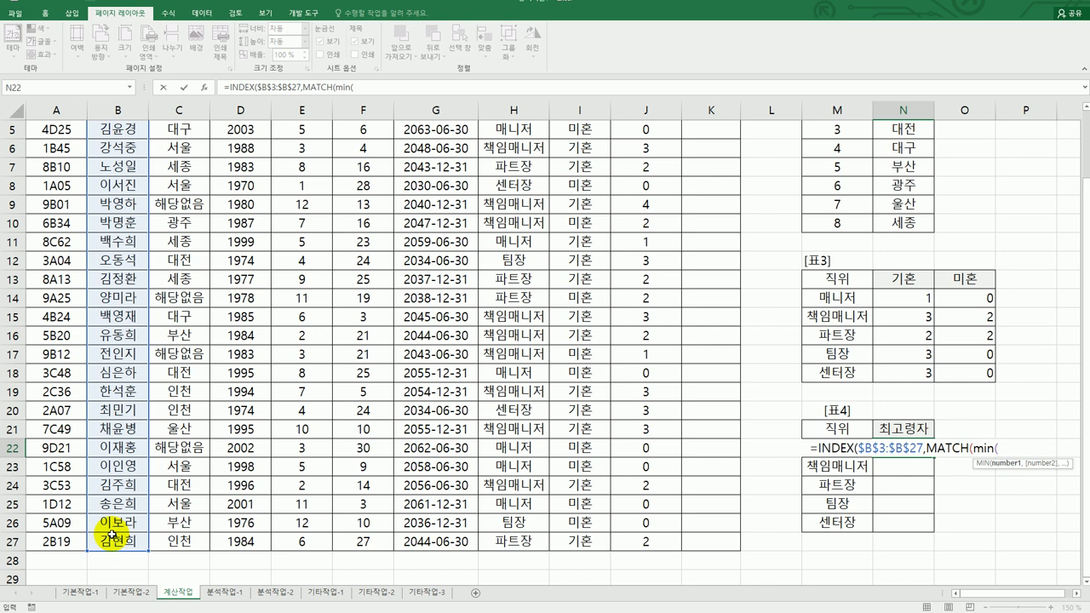
type("if(")
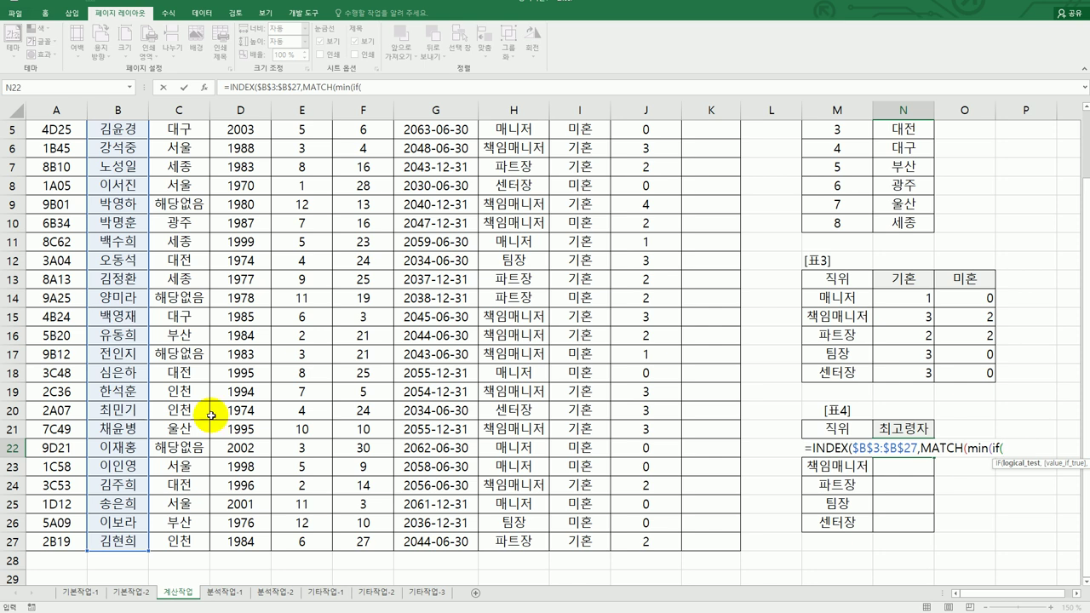
- Set the logical test of N22's IF to $H$3:$H$27=M22
scroll(211, 415, "up", 2)
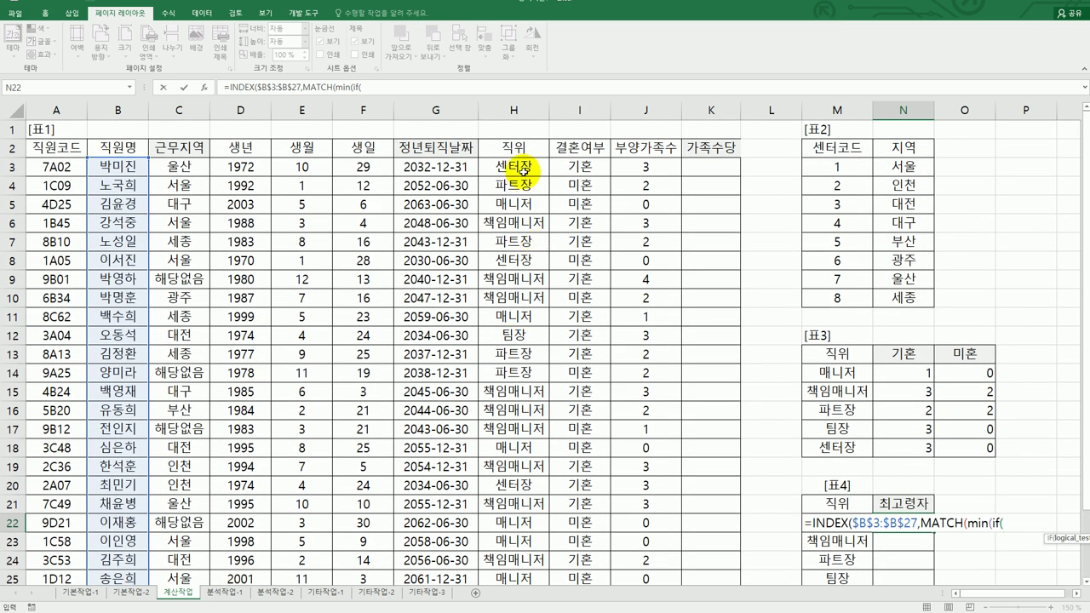
left_click_drag(520, 168, 515, 543)
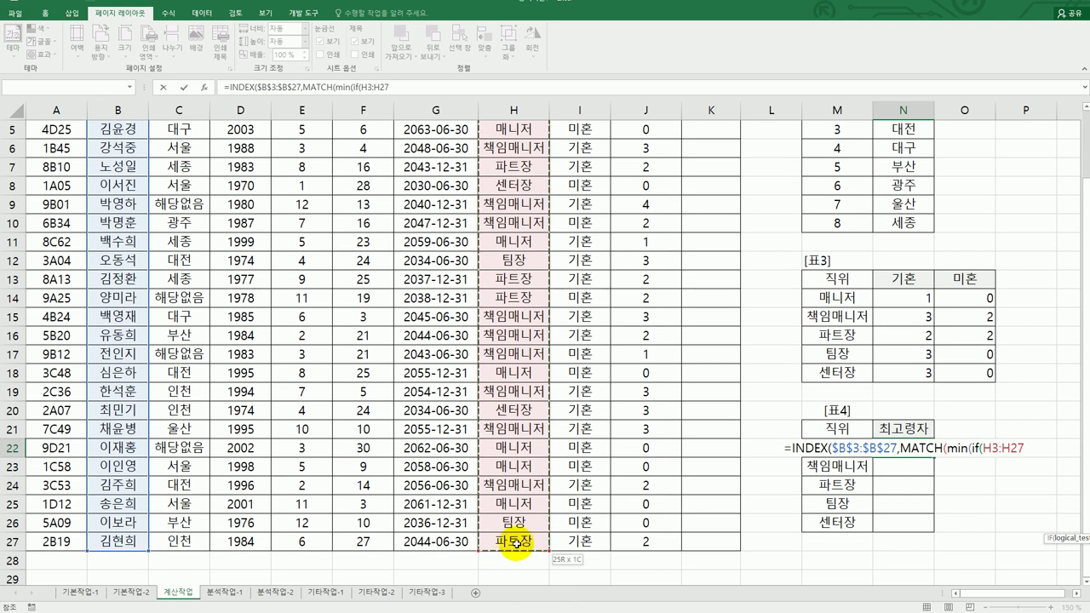
key("F4")
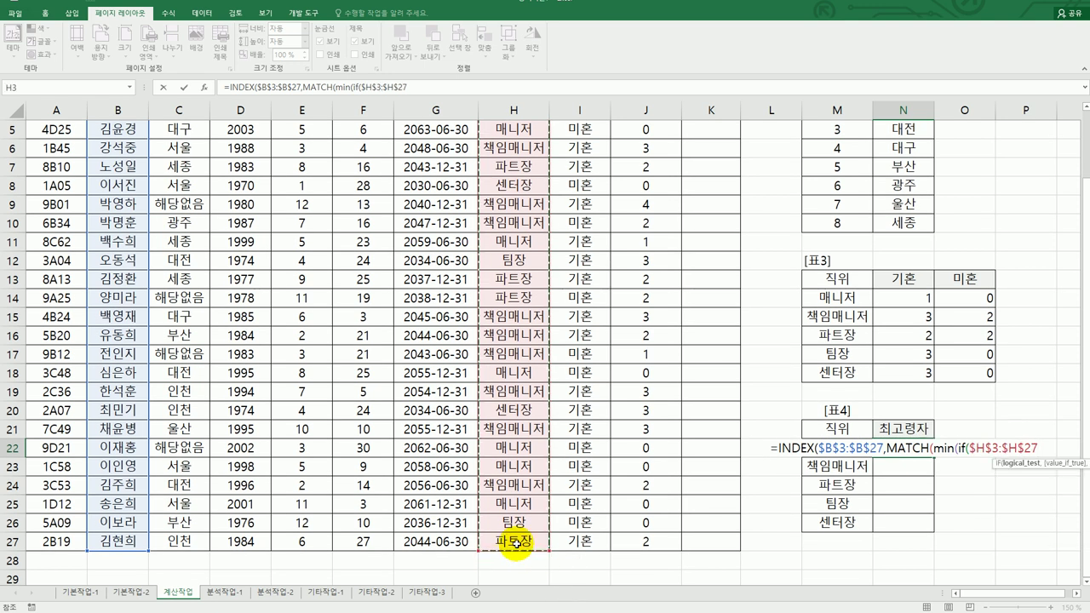
type("=")
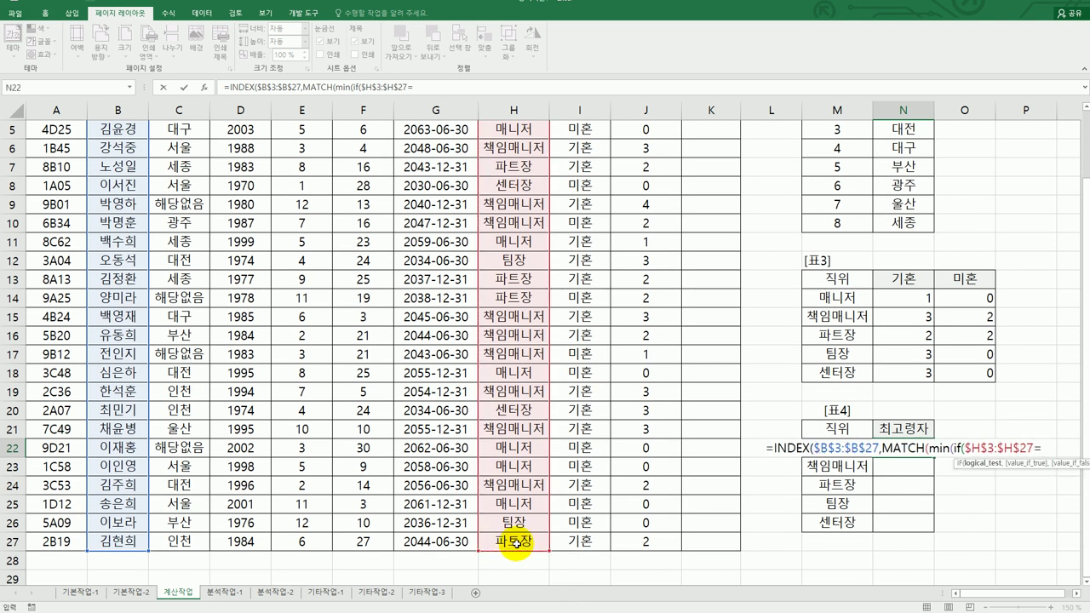
key("Left")
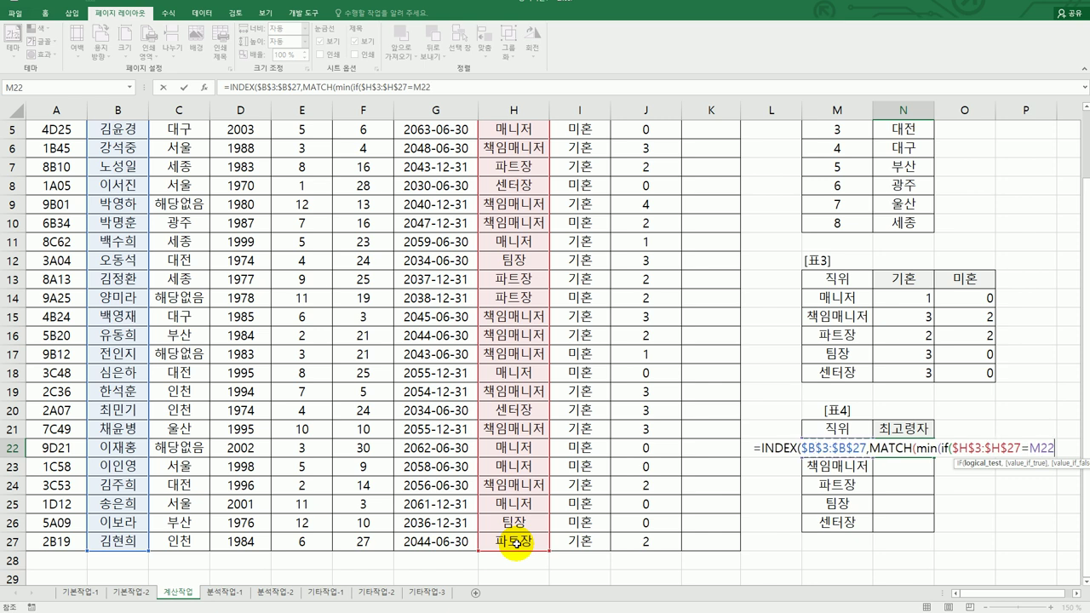
type(",")
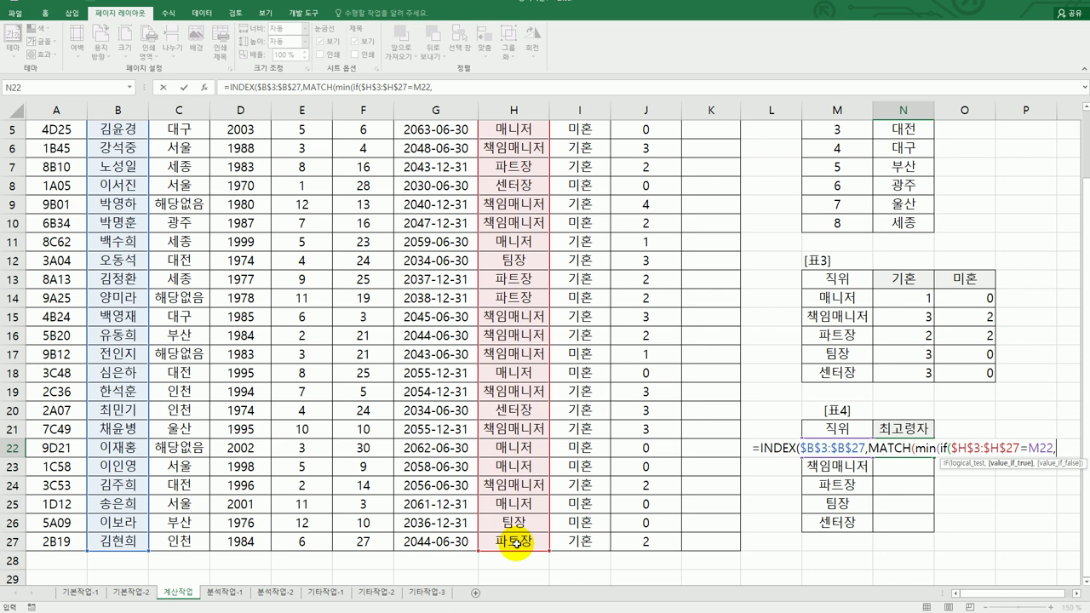
- Set the IF's value-if-true to the absolute 생년 range $D$3:$D$27 and close the IF and MIN functions
scroll(366, 481, "up", 2)
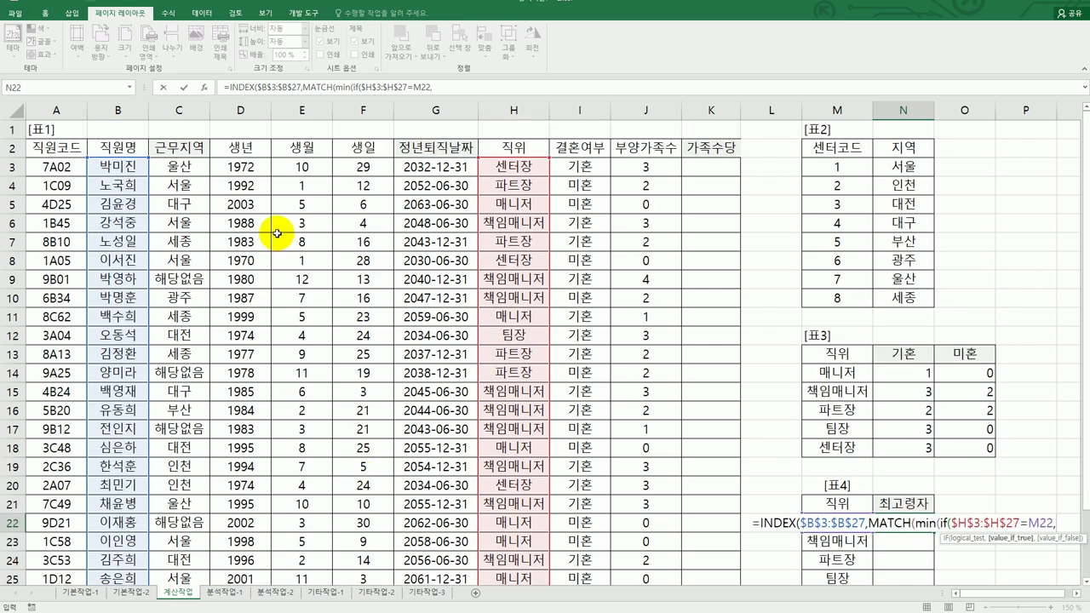
left_click_drag(246, 167, 250, 552)
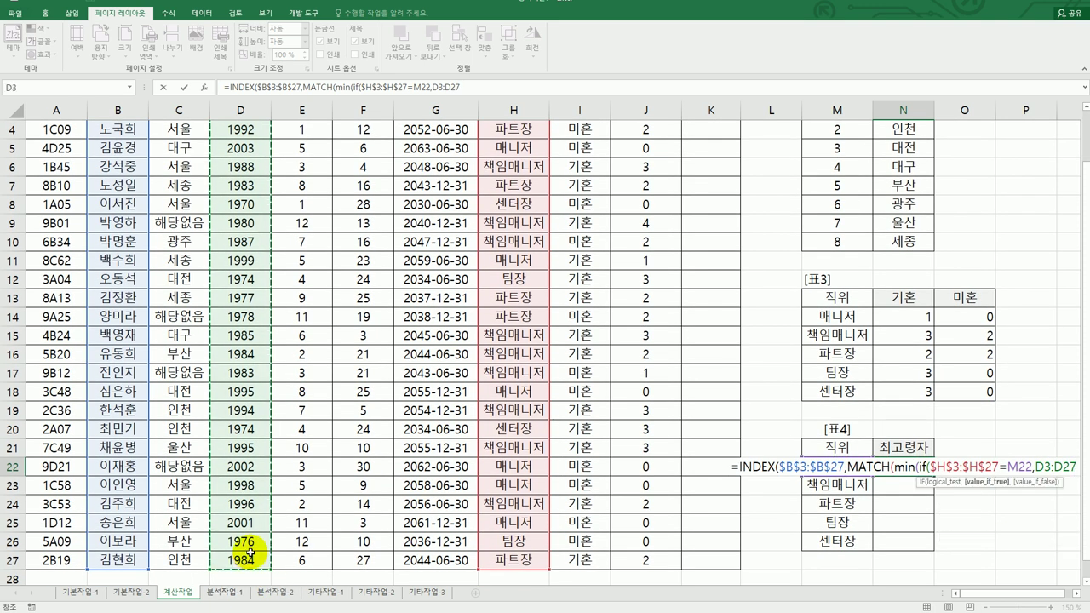
key("F4")
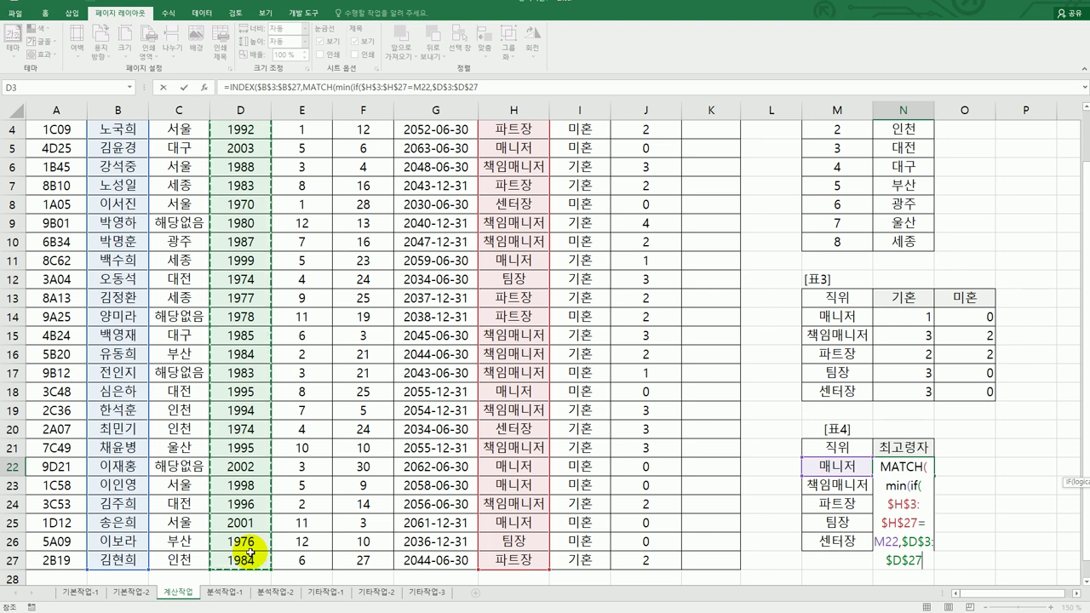
type("))")
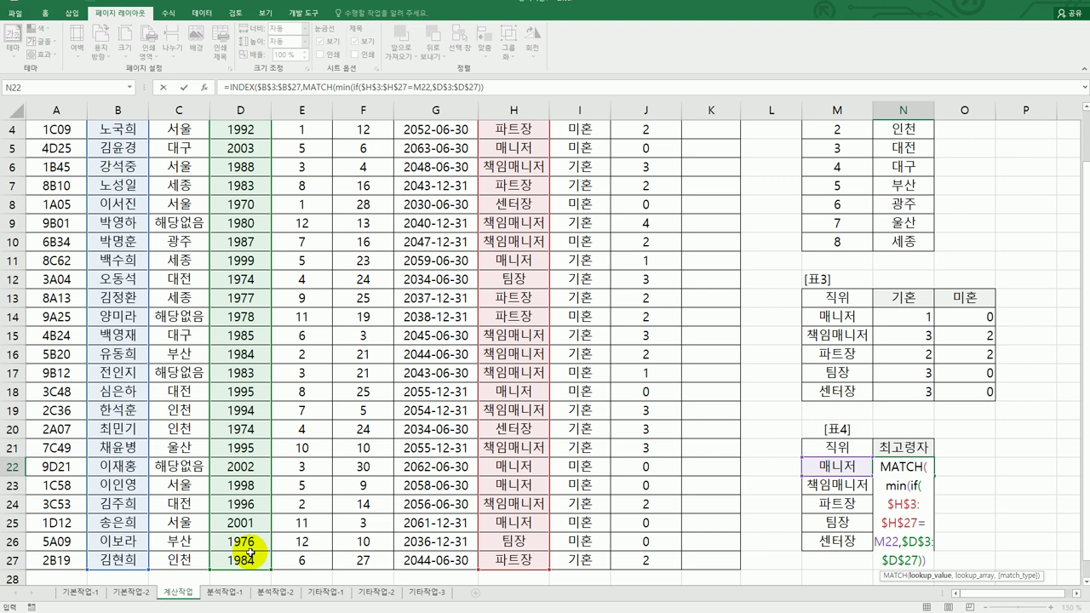
type(",")
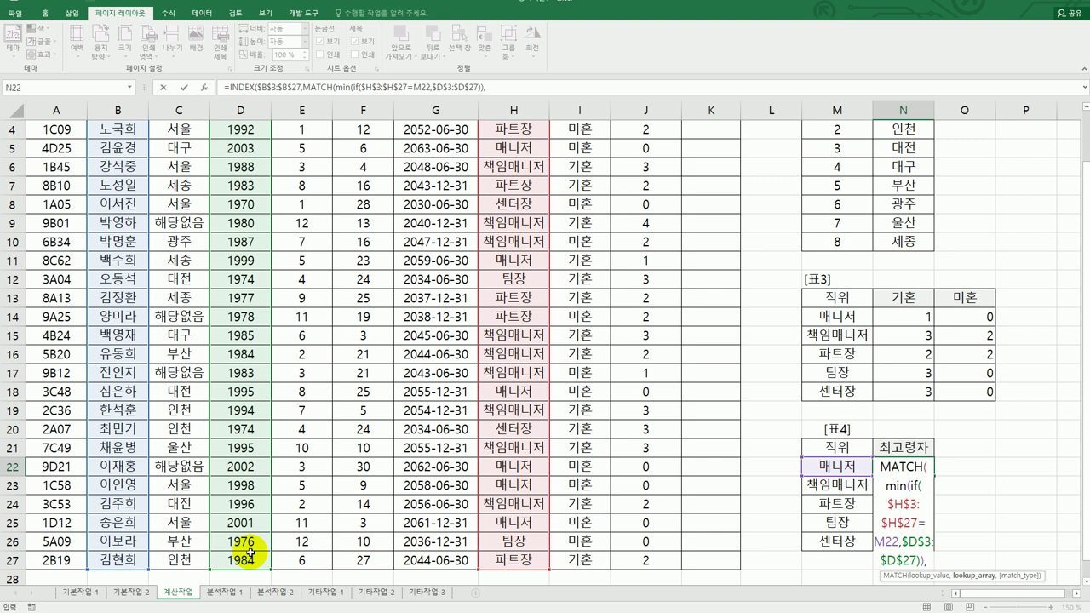
- Set MATCH's lookup array in N22 to ($H$3:$H$27=M22)*$D$3:$D$27
type("(")
scroll(189, 311, "up", 1)
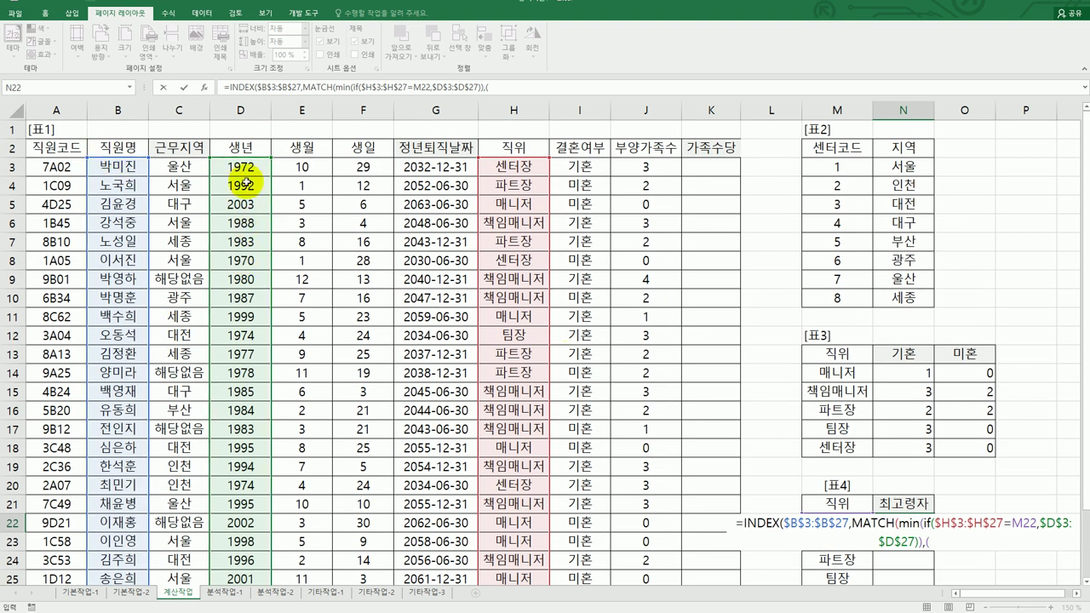
left_click_drag(511, 167, 519, 543)
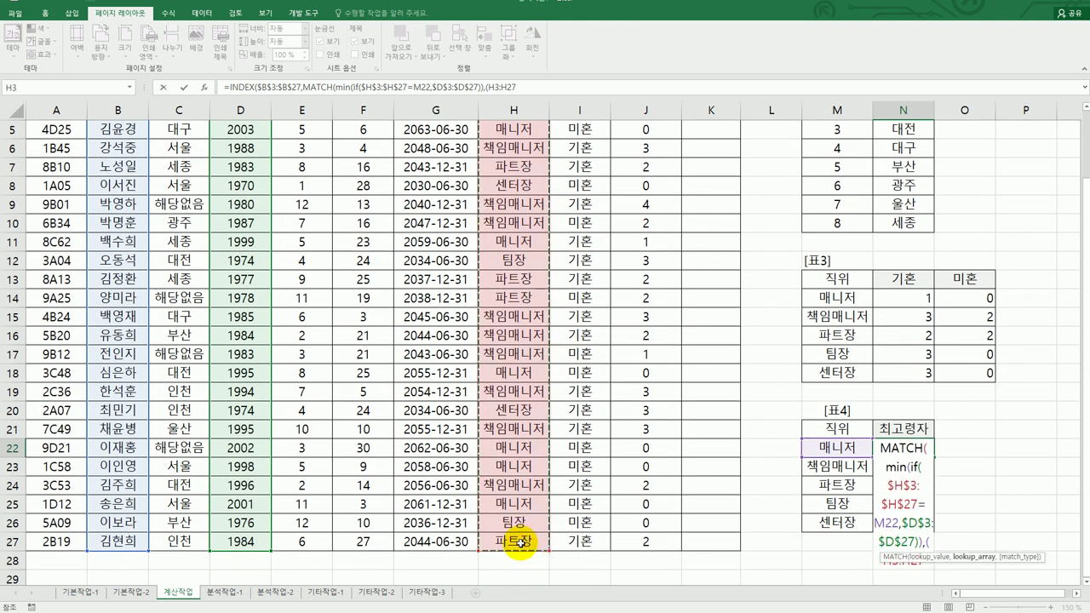
key("F4")
type("=")
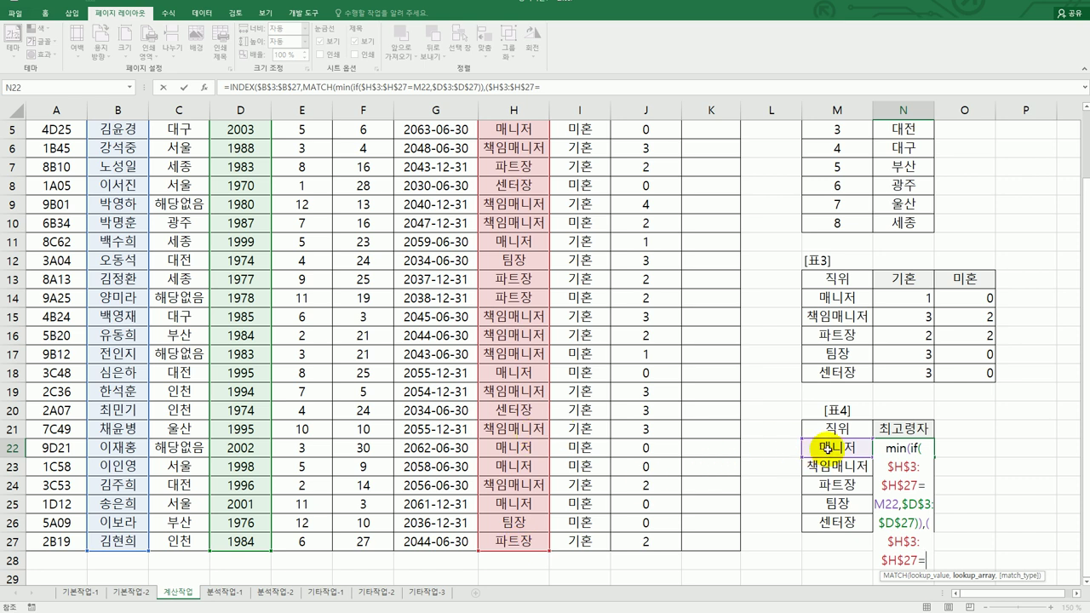
left_click(828, 449)
type(")*")
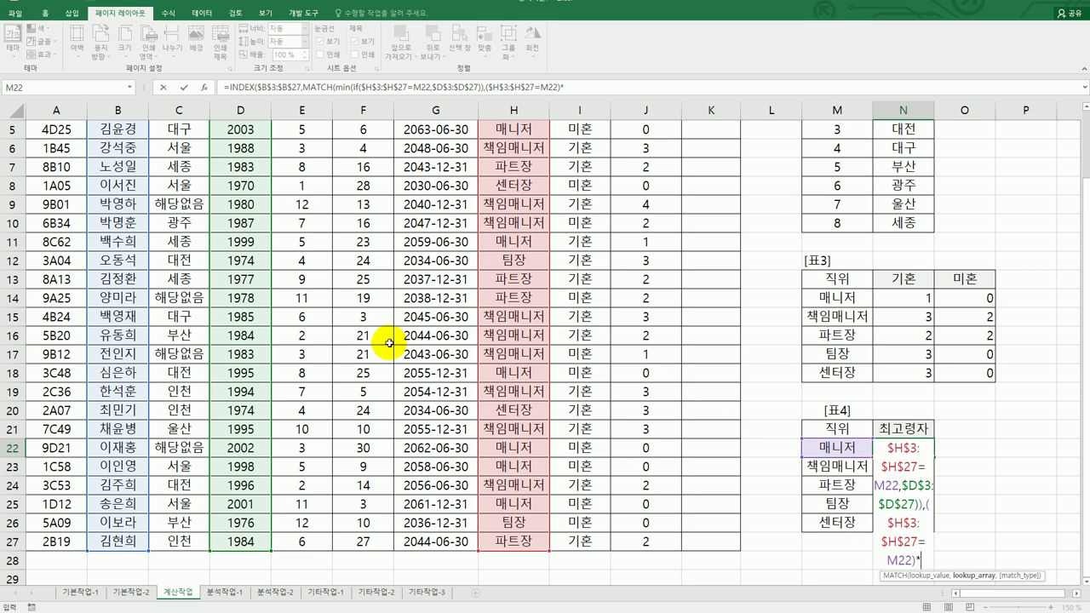
scroll(389, 344, "up", 2)
left_click_drag(243, 167, 245, 544)
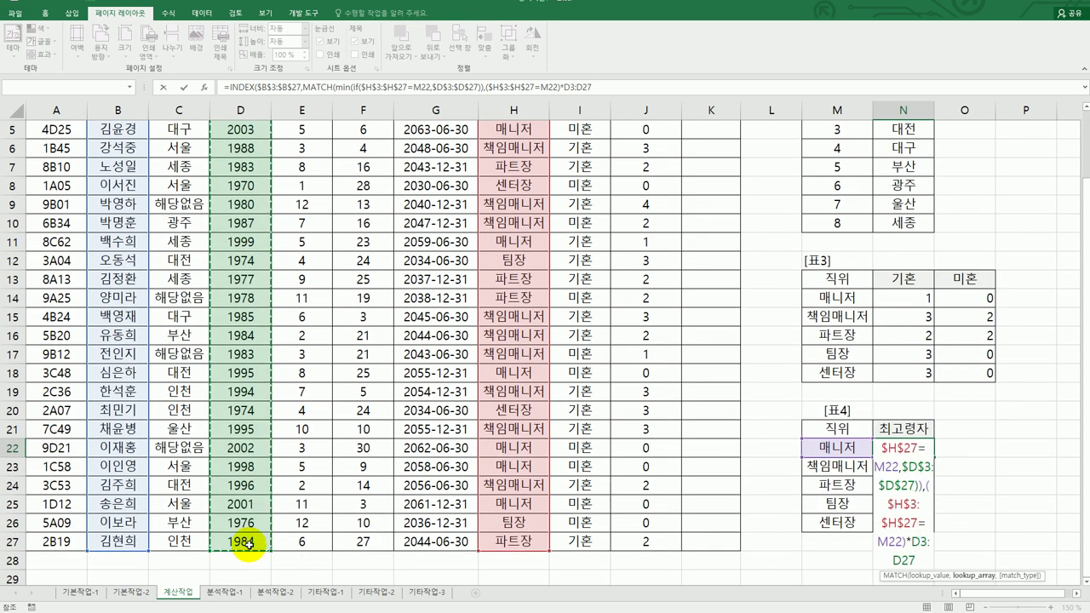
key("F4")
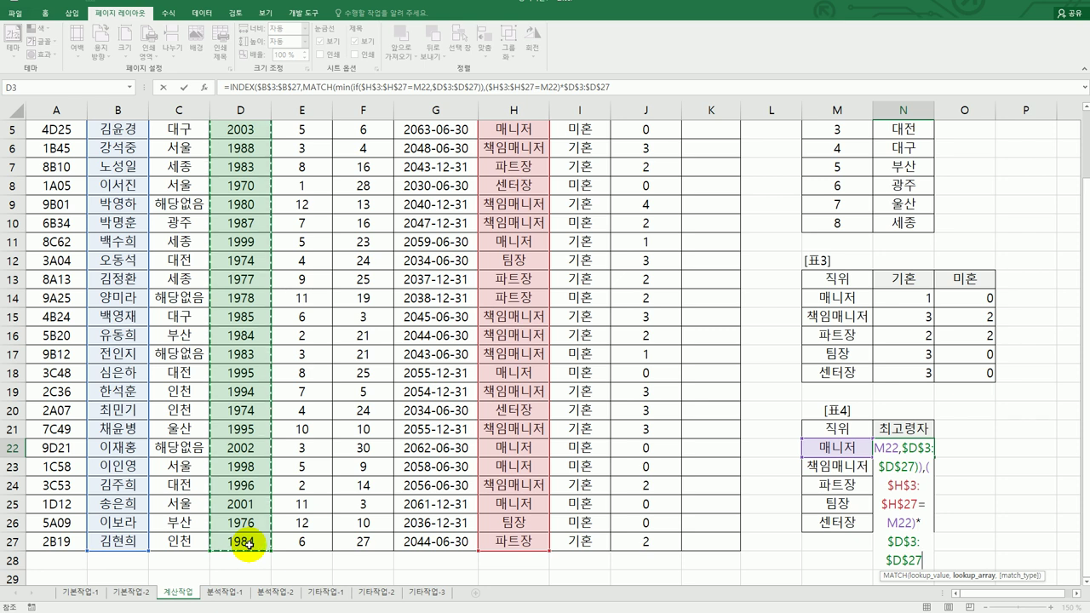
- Set MATCH's match type to 0, enter N22 as an array formula and fill it down through N26
type(",")
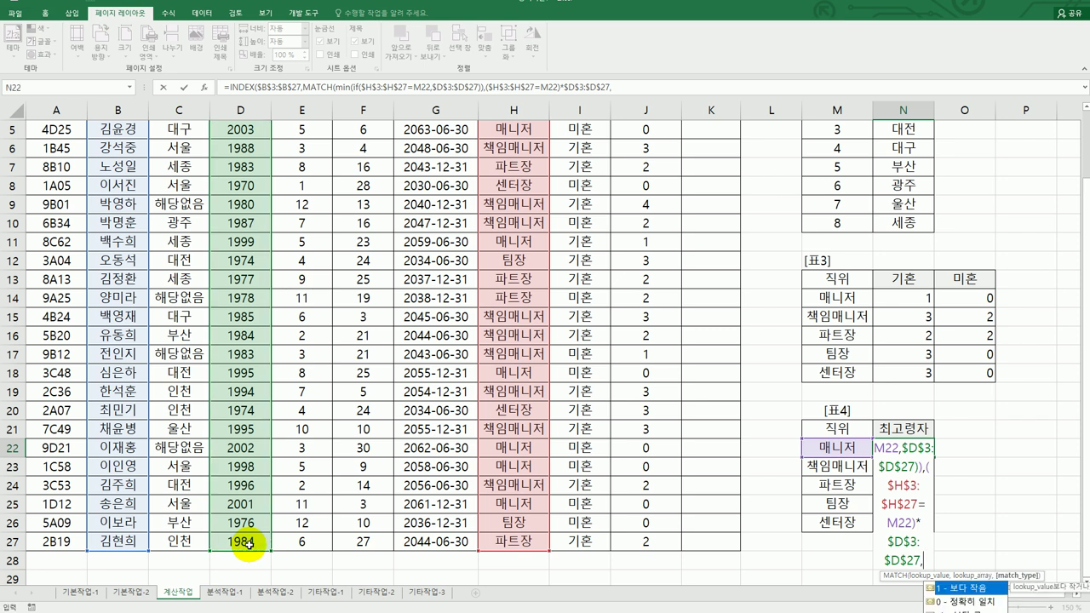
type("0")
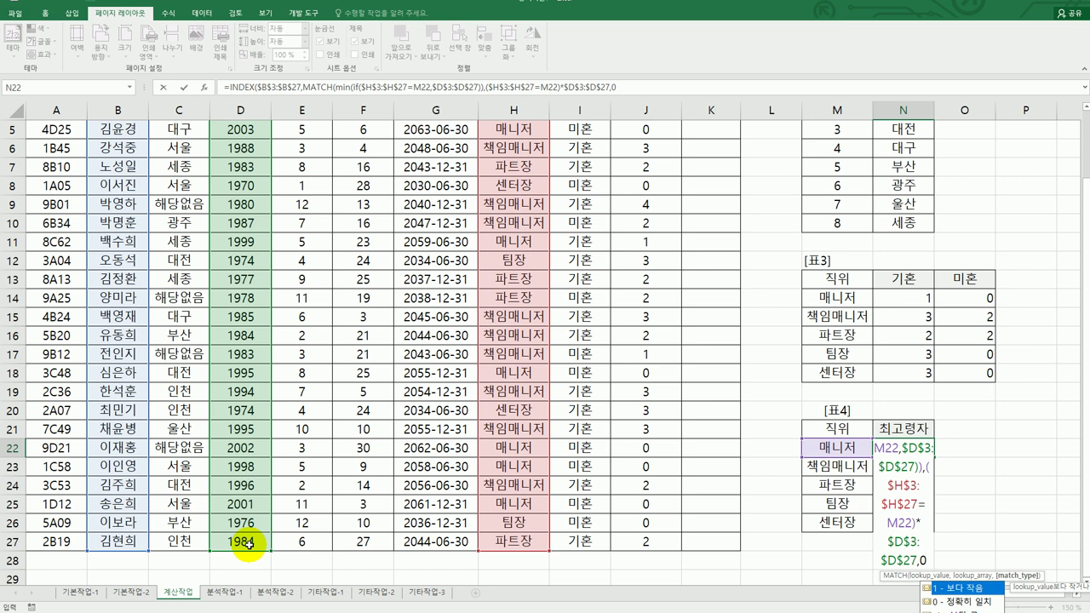
type(")")
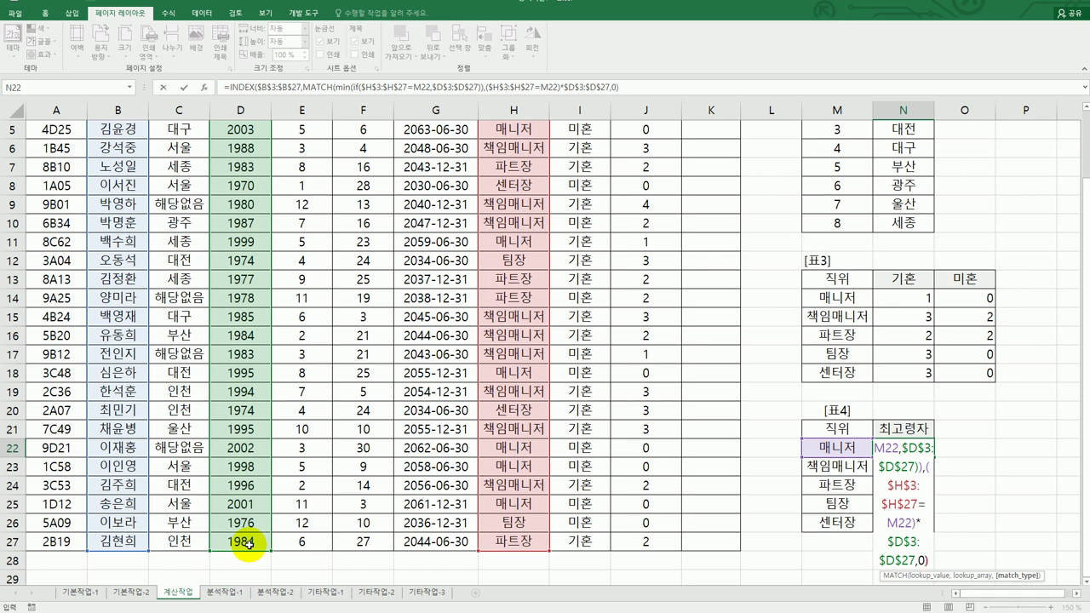
type(")")
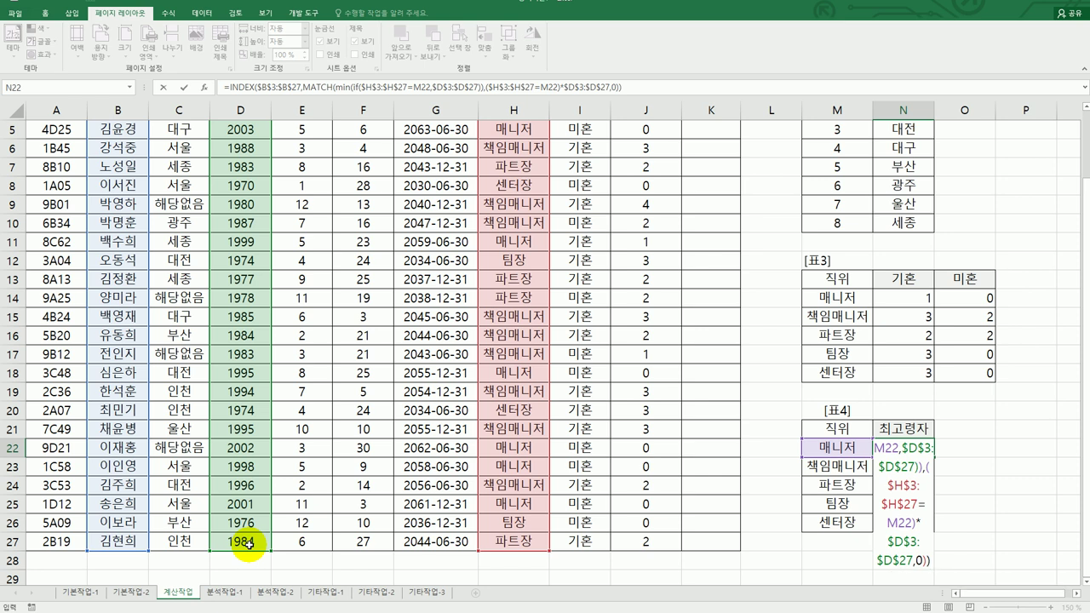
key("ctrl+shift+Return")
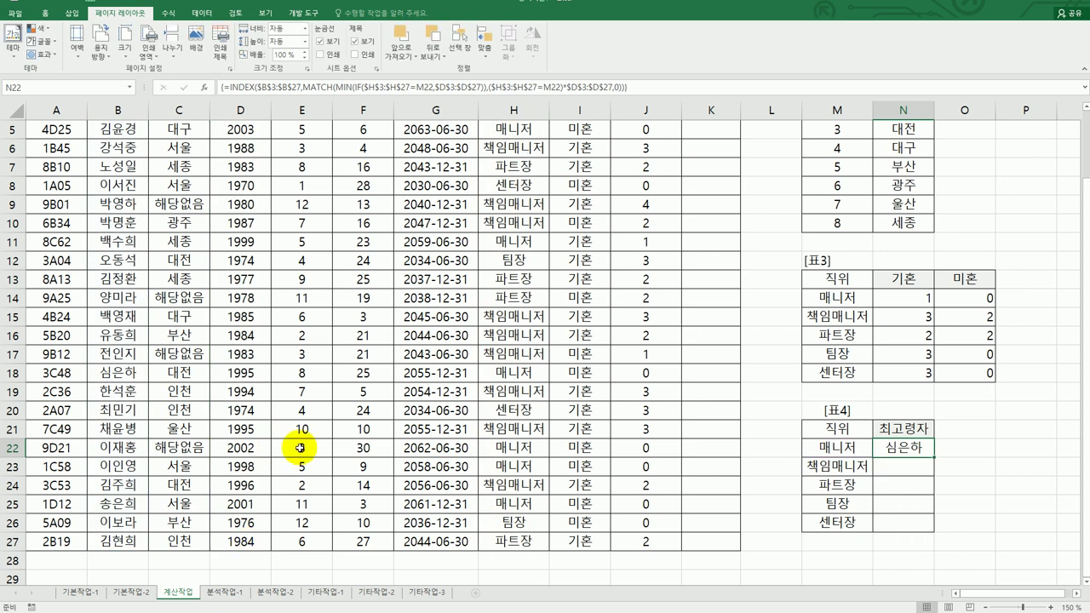
left_click_drag(934, 459, 911, 546)
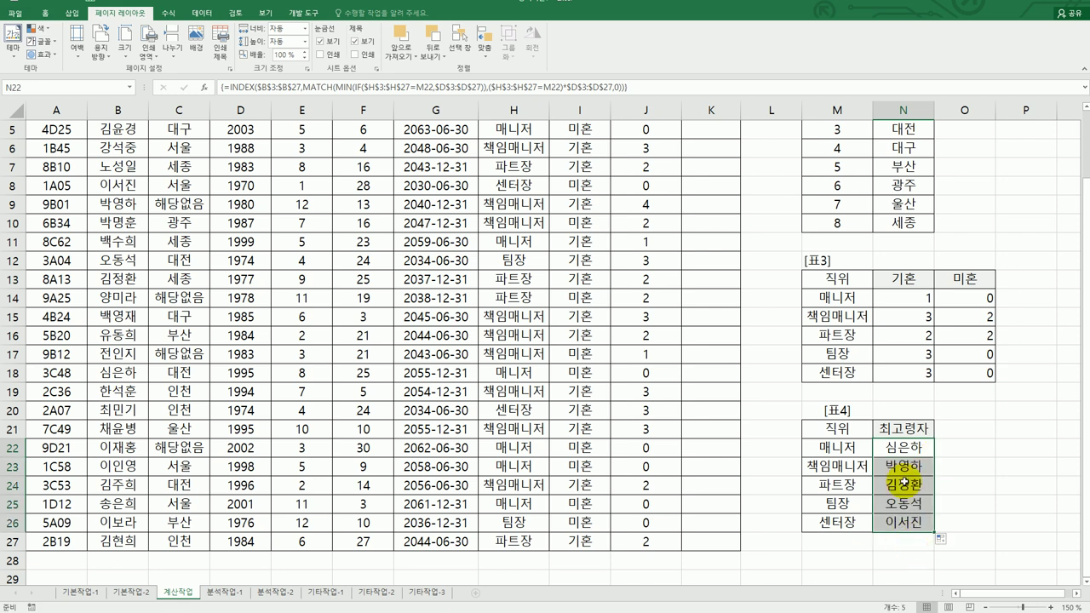
double_click(905, 446)
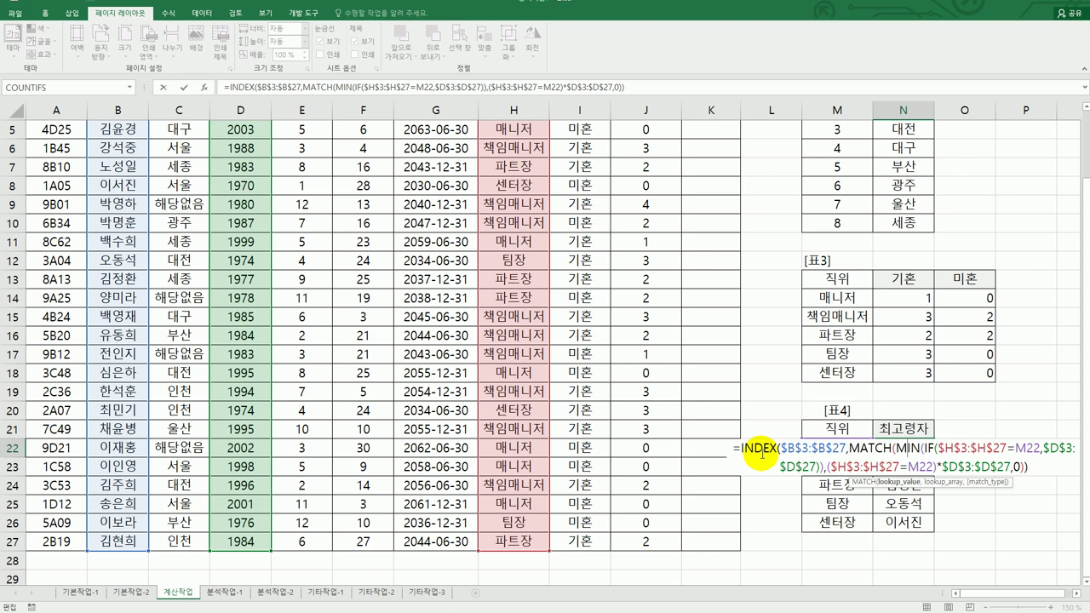
key("ctrl+shift+Return")
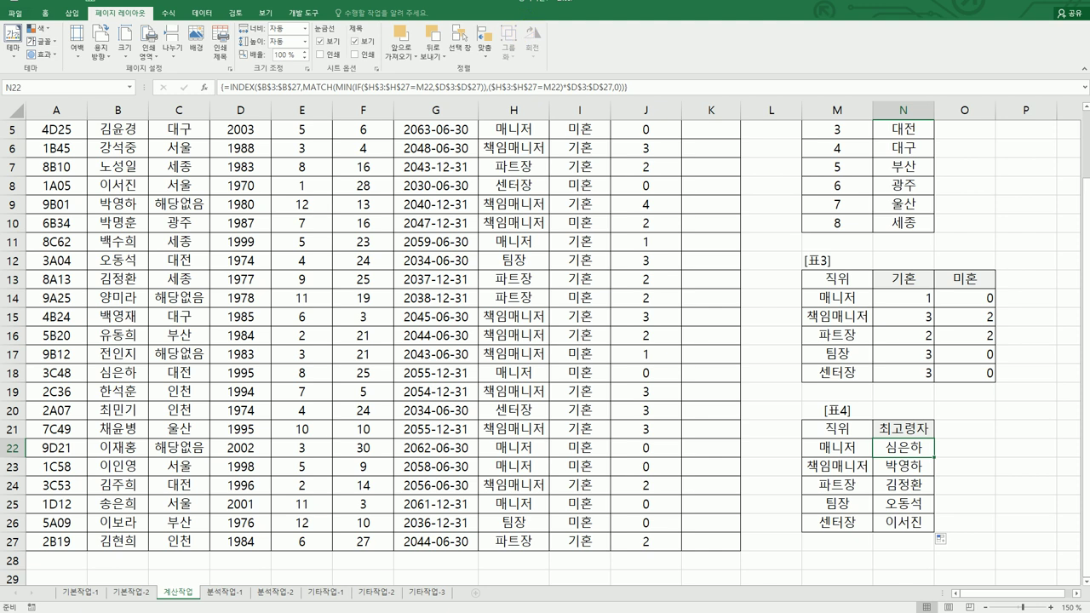
- Read exam task 5 on the fn가족수당 function and insert a new module in the workbook's Visual Basic project
key("alt+Tab")
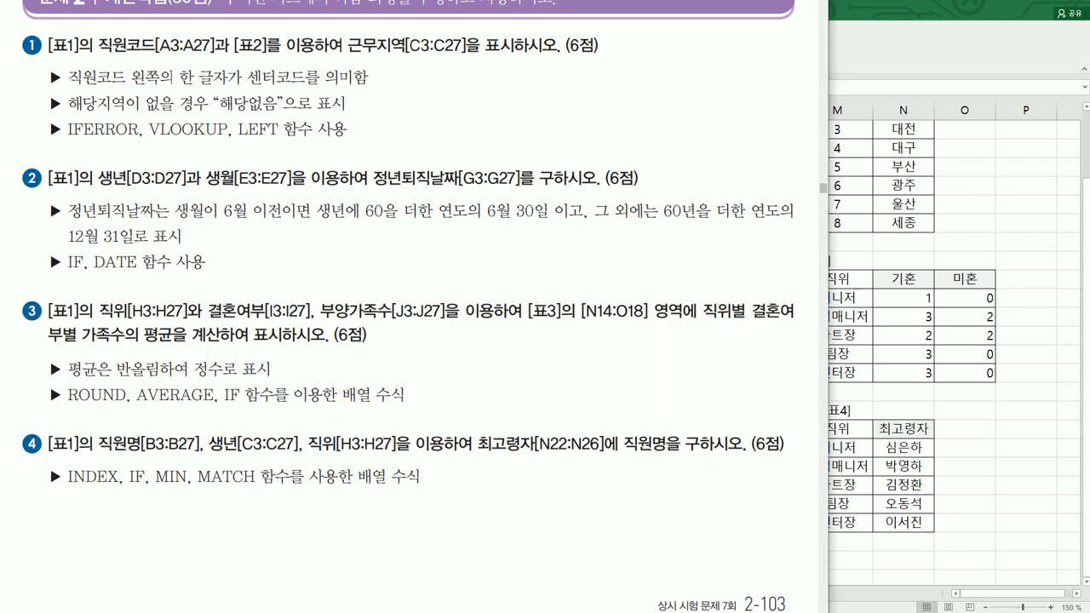
scroll(50, 198, "up", 3)
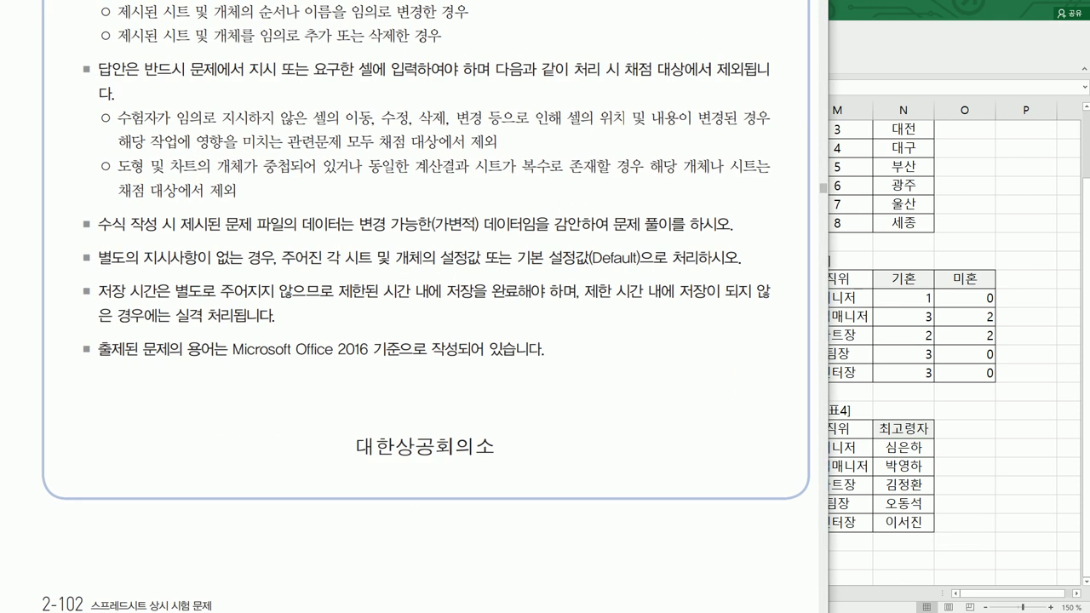
scroll(364, 533, "down", 5)
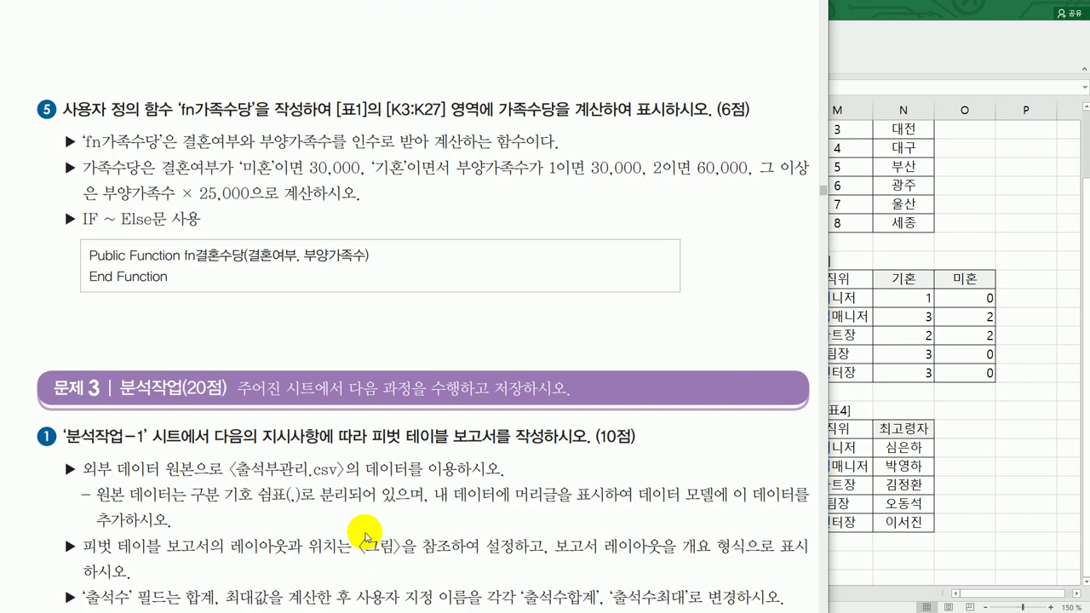
scroll(367, 537, "down", 1)
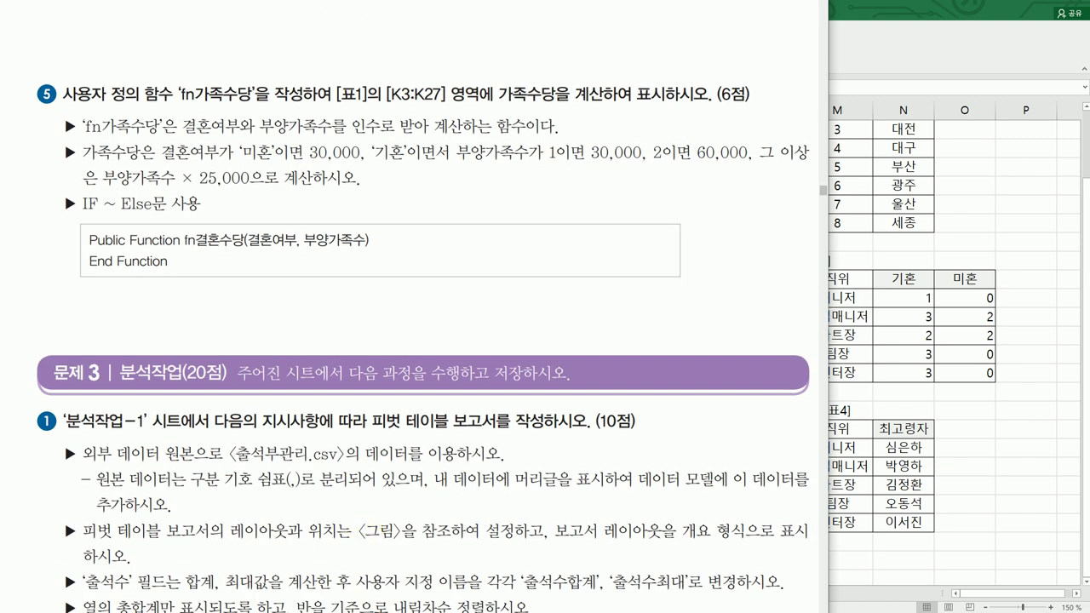
scroll(409, 349, "right", 1)
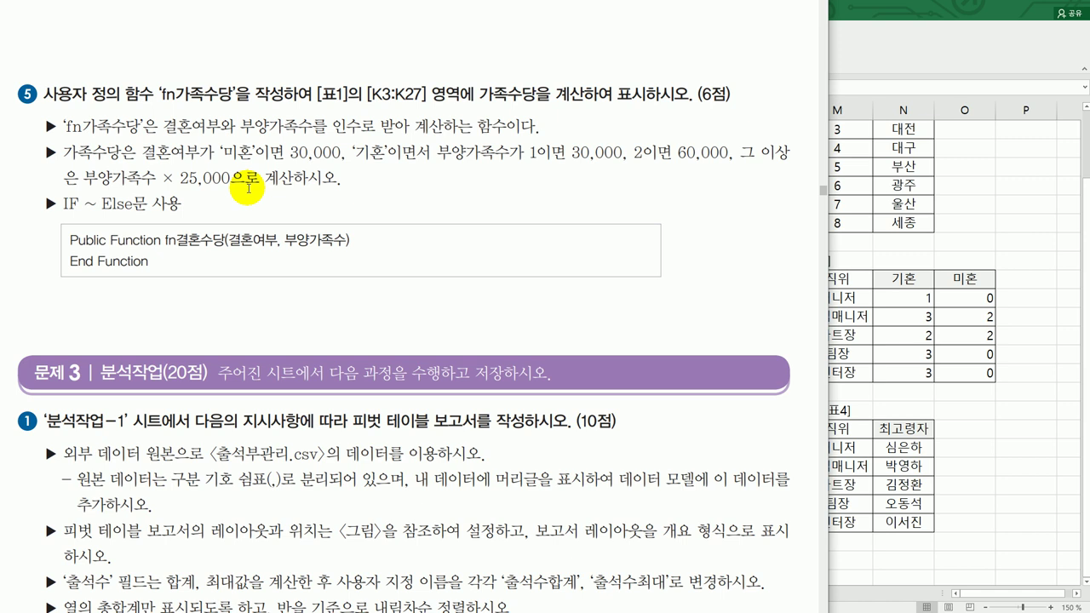
left_click(884, 317)
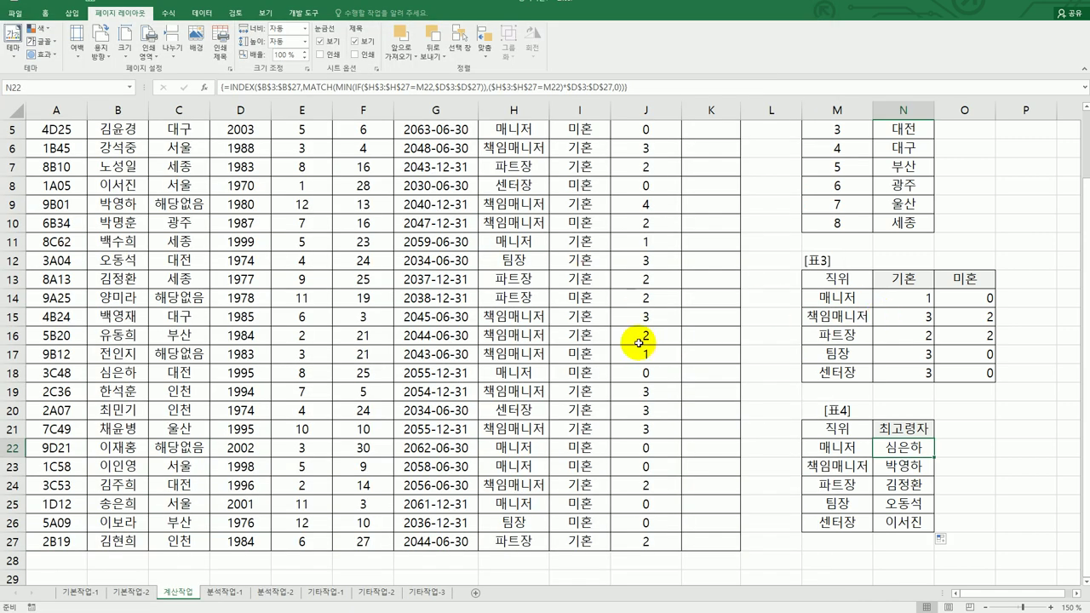
left_click(300, 13)
left_click(13, 43)
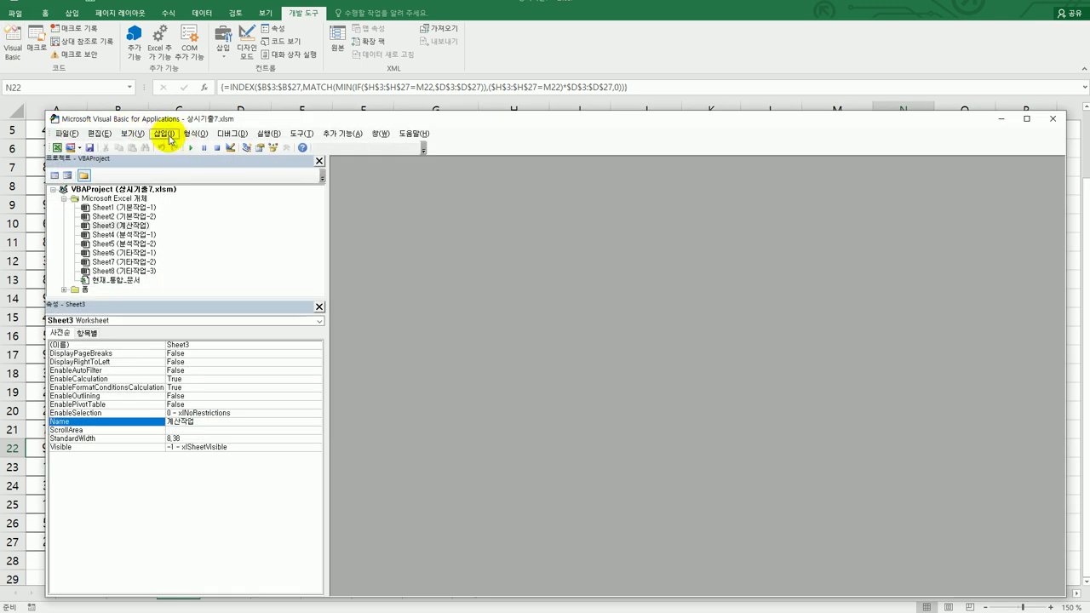
left_click(162, 134)
left_click(158, 171)
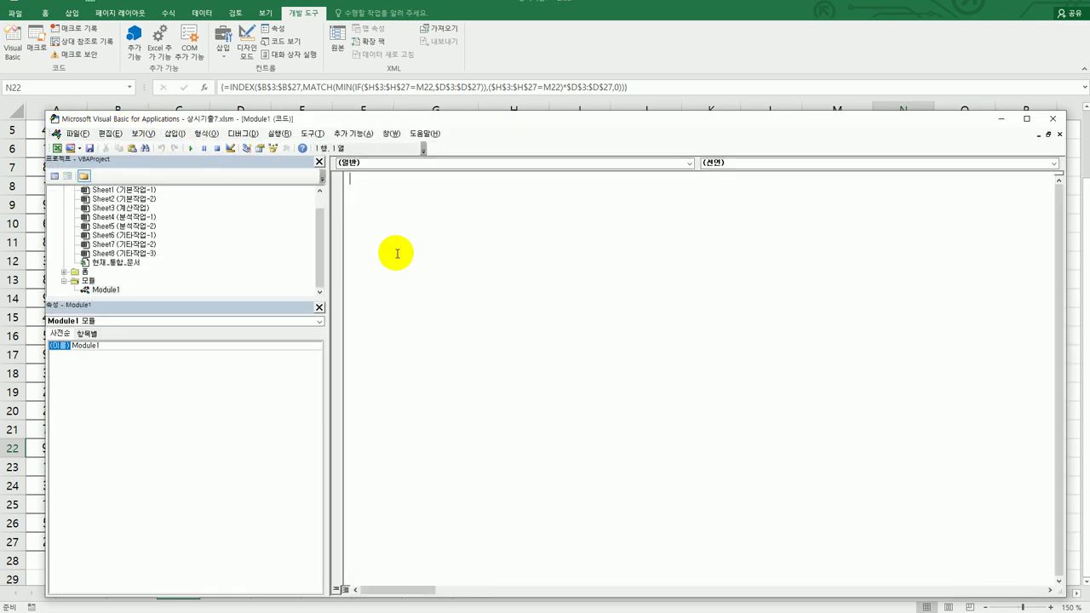
- Declare Public Function fn가족수당 with the arguments 결혼여부 and 부양가족수 in the new module
type("public function fn가족순")
type("당(")
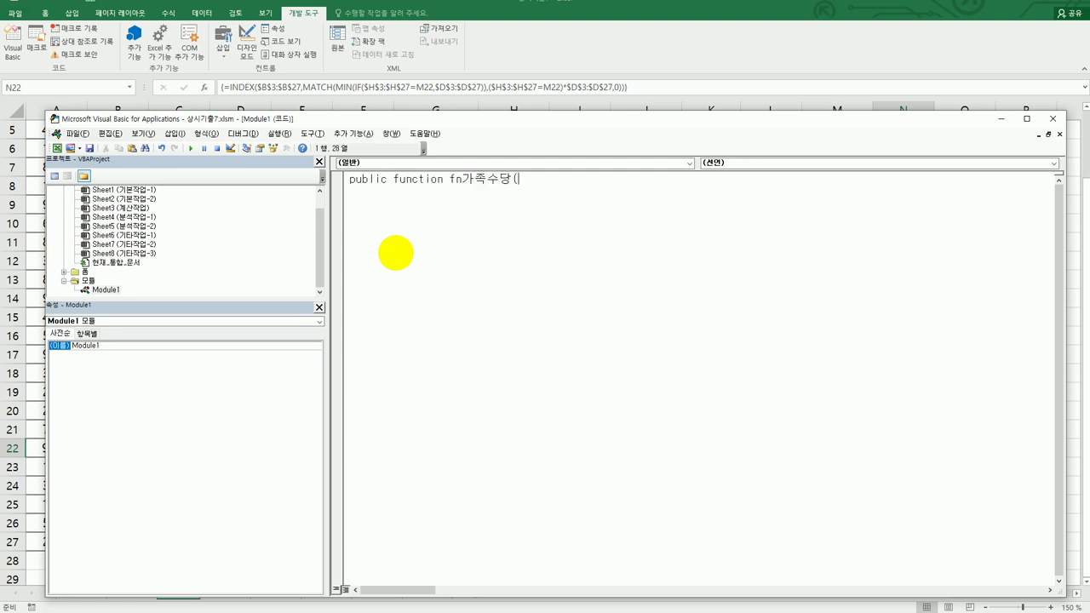
type("결혼여부, 부양가족수)")
key("Return")
key("Return")
- Add an If branch to fn가족수당 that returns 30000 when 결혼여부 = "미혼"
key("Tab")
type("if ")
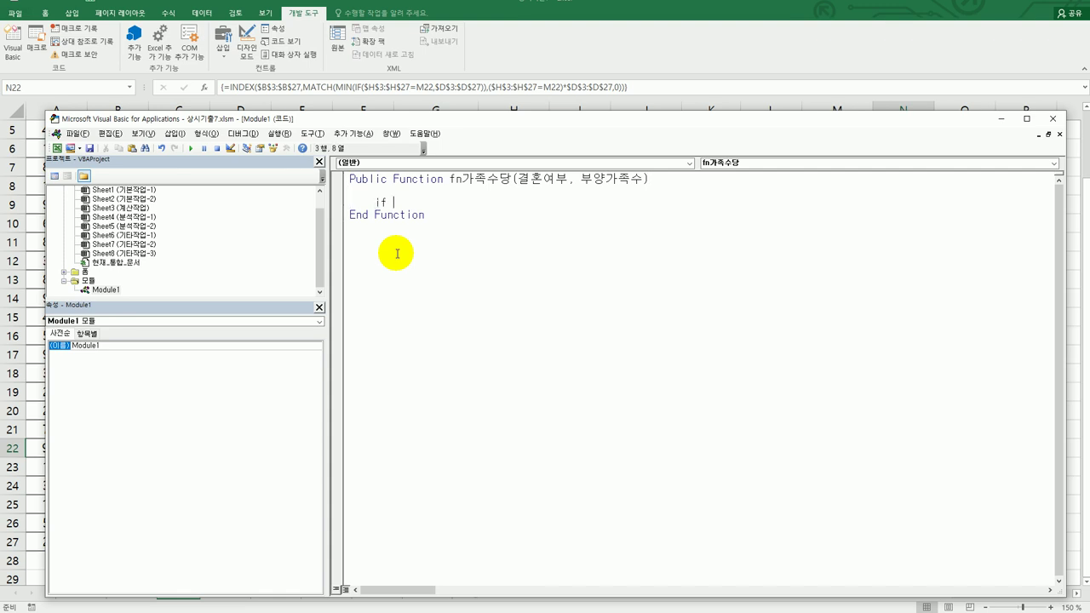
type("겨")
key("BackSpace")
type("겨결혼여부")
key("BackSpace")
type("= \"기혼")
key("BackSpace")
key("BackSpace")
type("미혼\" t")
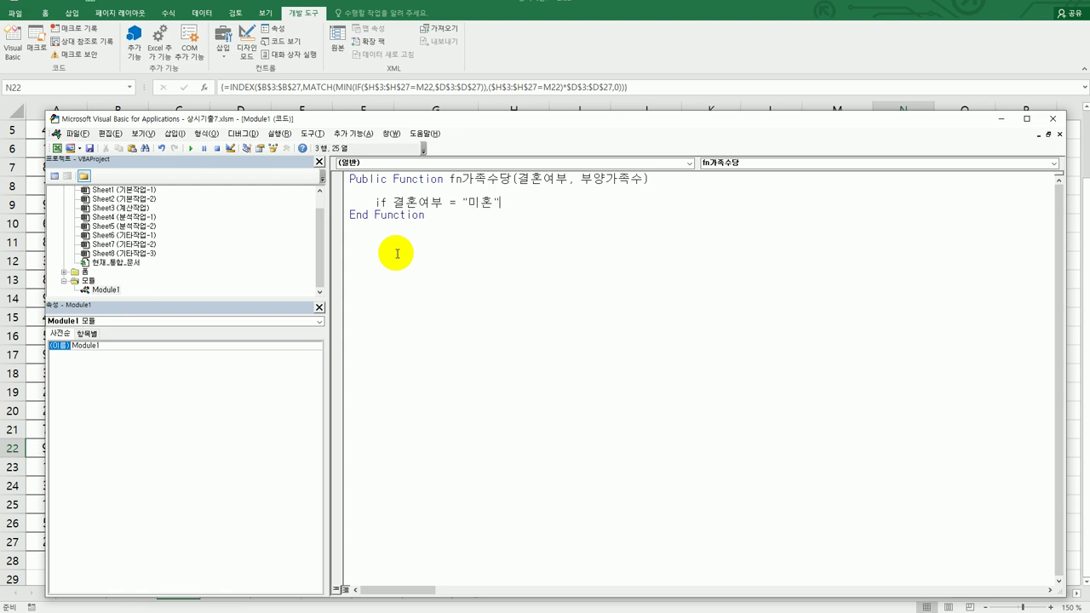
type("hen")
key("Return")
key("Tab")
type("fn가조수당 = 30000")
key("Return")
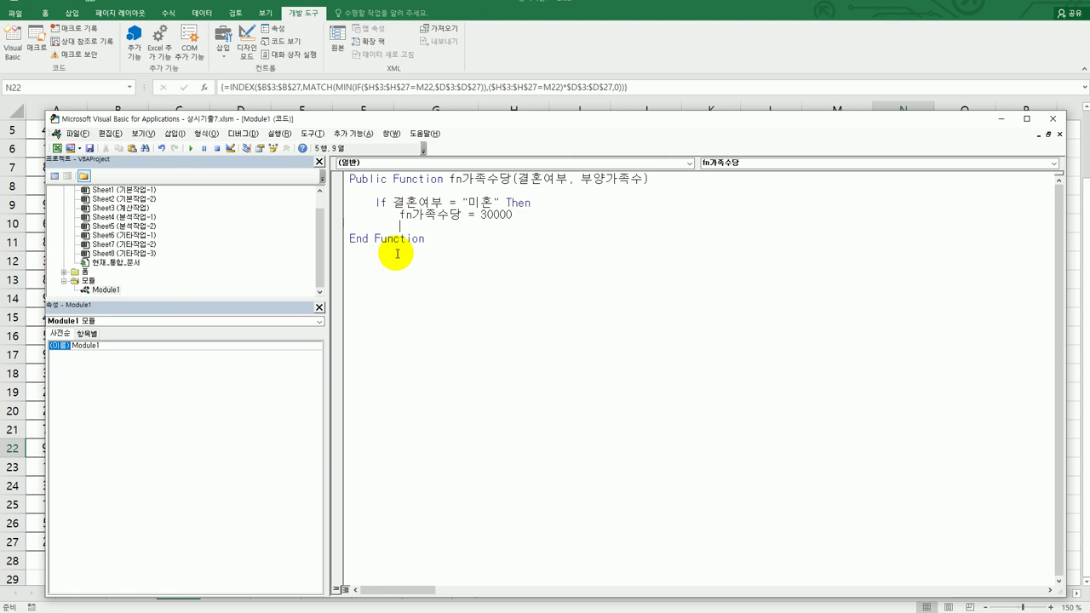
- Add an ElseIf condition testing 부양가족수 = 1 below the 미혼 branch
type("ㄷ")
key("BackSpace")
type("elseif ")
type("부양갖")
key("BackSpace")
key("BackSpace")
type("가족수 ")
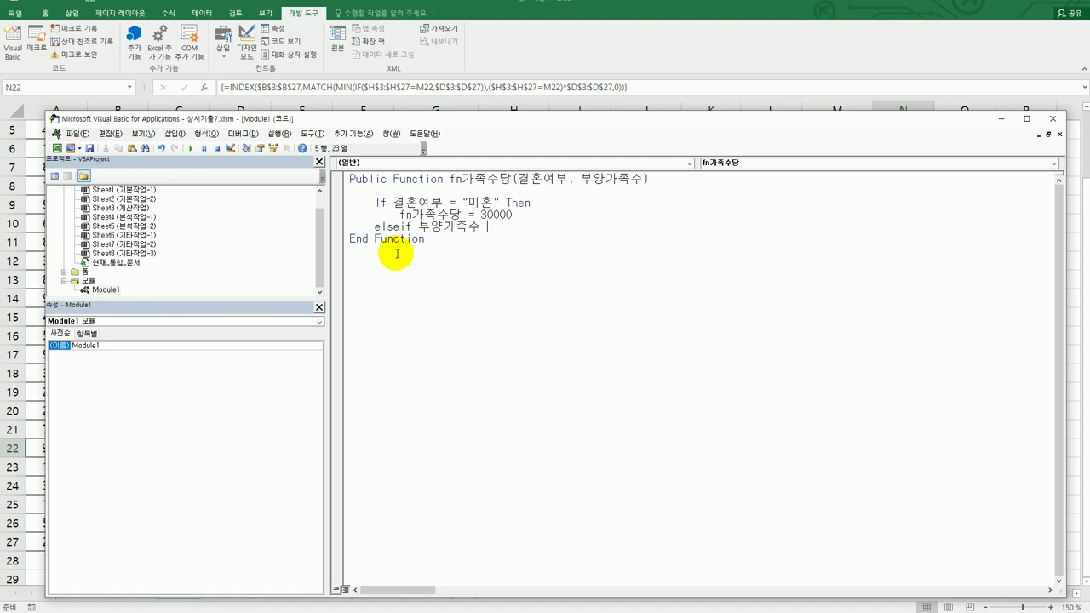
type("= 1 then")
- Copy the fn가족수당 = 30000 line into the ElseIf branch for 부양가족수 = 1
key("Up")
key("shift+Home")
key("ctrl+c")
key("Down")
key("End")
key("Return")
key("ctrl+v")
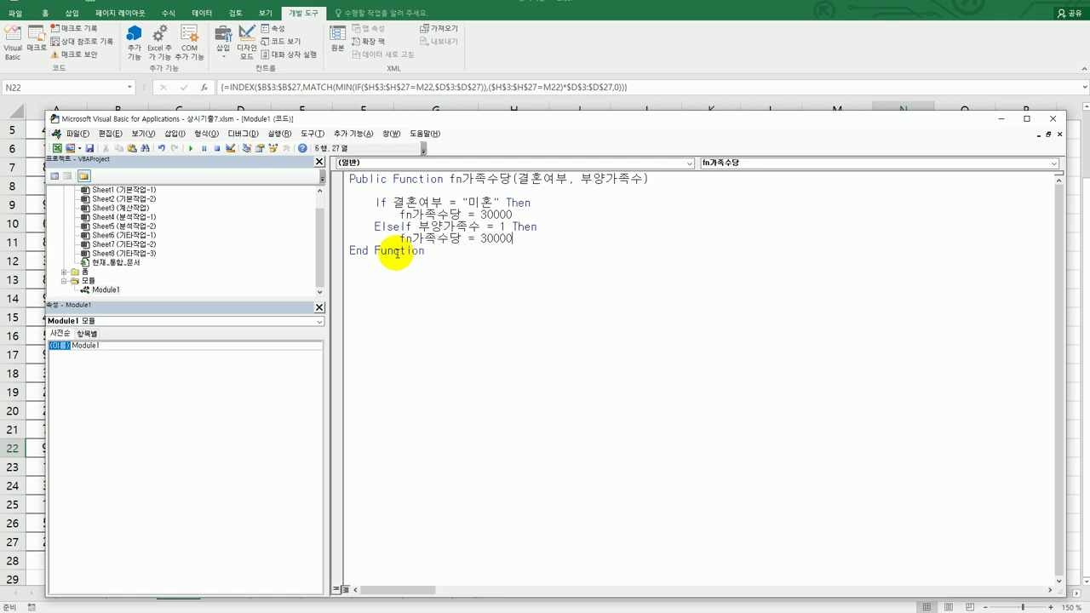
- Duplicate the two-line ElseIf 부양가족수 = 1 block directly below itself
key("Return")
key("BackSpace")
key("shift+End")
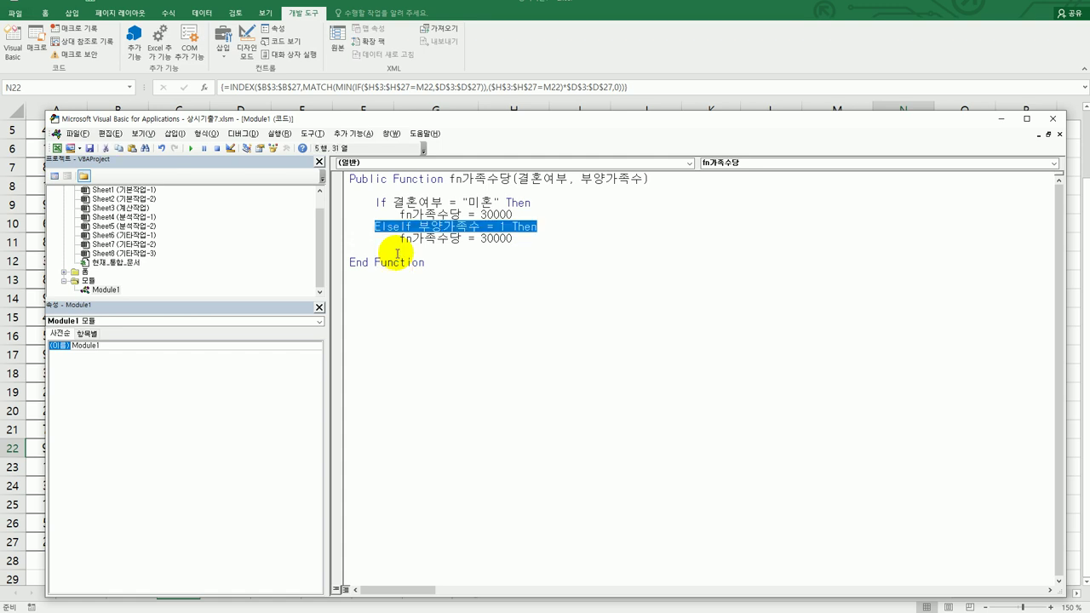
key("shift+Down")
key("ctrl+c")
key("Down")
key("ctrl+v")
key("Return")
- Change the duplicated ElseIf block to test 부양가족수 = 2 and return 60000
key("Up")
key("Up")
key("End")
key("Left")
key("Left")
key("shift+Right")
type("2")
key("Down")
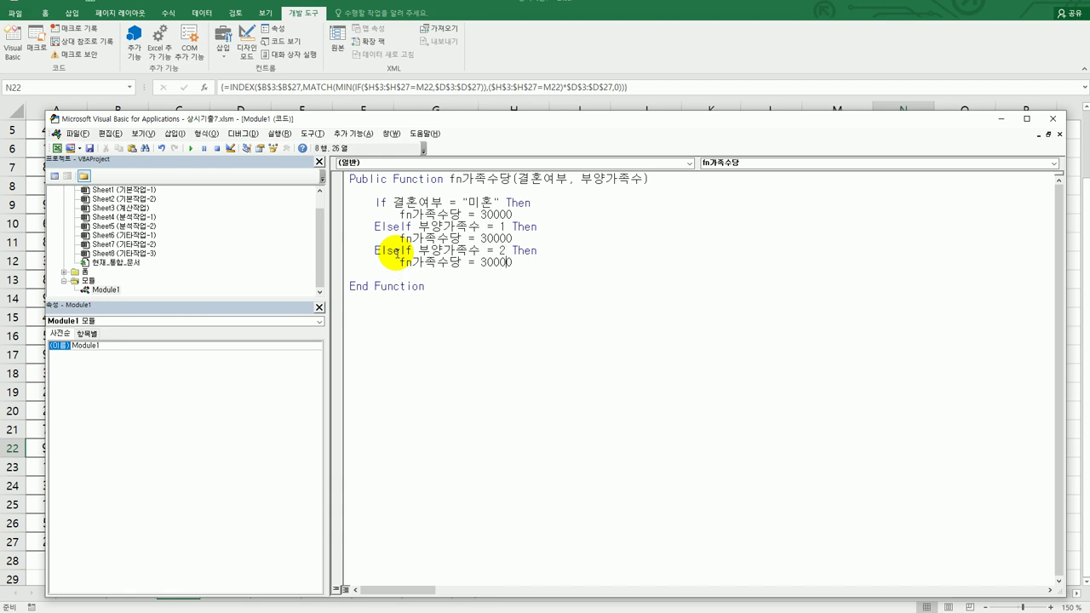
key("Left")
key("Left")
key("shift+Left")
type("6")
key("End")
- Add an Else branch and copy the fn가족수당 = 60000 line into it
key("Return")
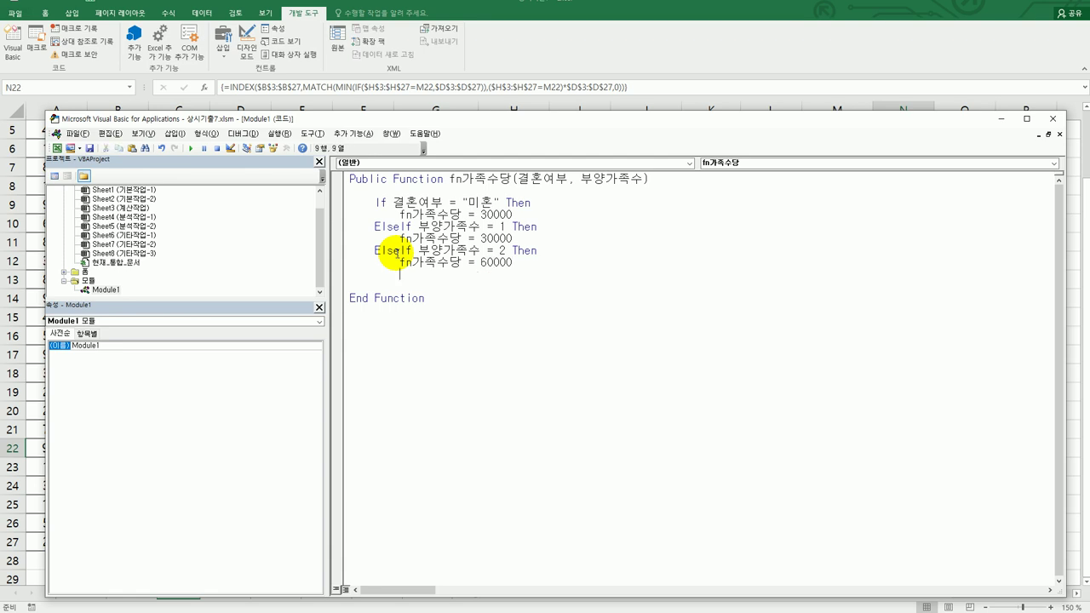
type("else")
left_click(399, 262)
key("shift+End")
key("ctrl+c")
key("Down")
key("Down")
key("ctrl+v")
- Replace the value assigned in the Else branch with 부양가족수 * 25000
key("shift+Left")
key("shift+Left")
key("shift+Left")
key("shift+Left")
key("shift+Left")
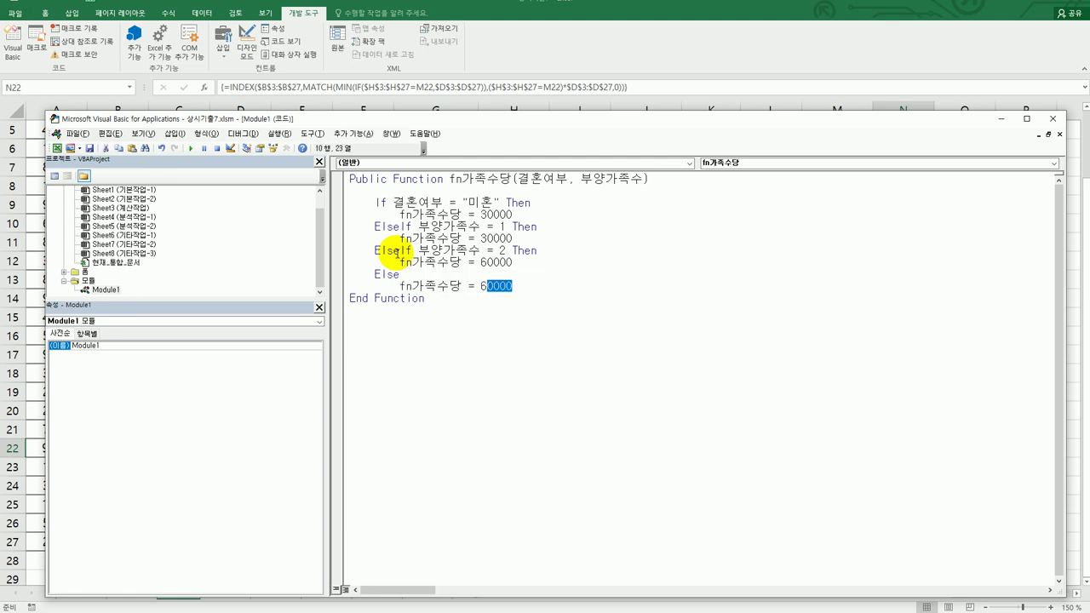
type("aqndk")
key("BackSpace")
key("BackSpace")
key("BackSpace")
key("BackSpace")
key("BackSpace")
key("Hangul")
type("부양가족수")
key("BackSpace")
key("BackSpace")
key("BackSpace")
type("족수 ")
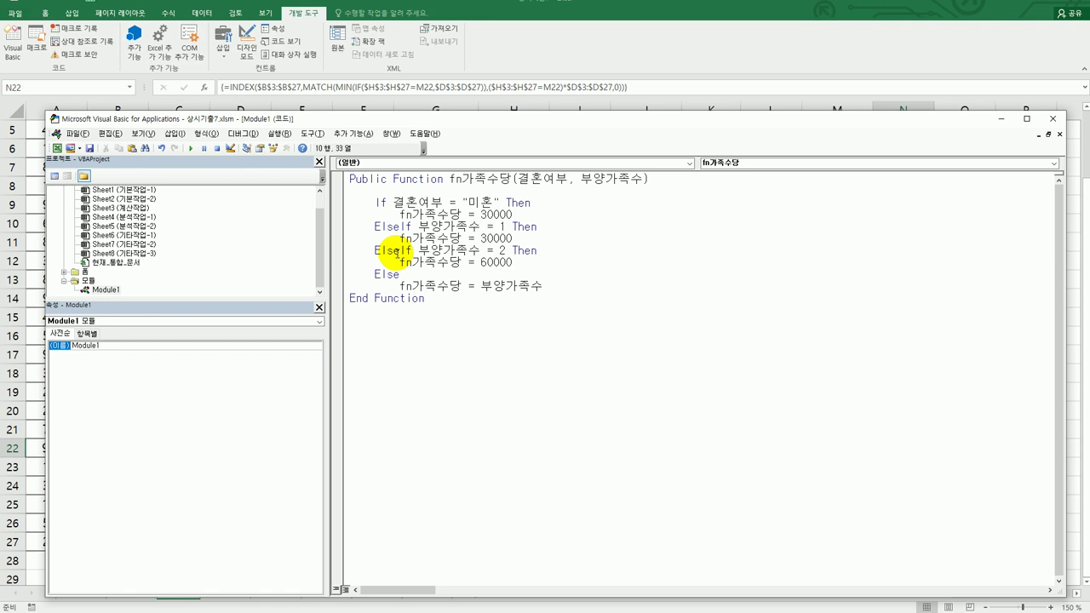
type("* 25000")
- End the conditional block with End If and close the Visual Basic editor
key("Return")
type("end if")
key("Return")
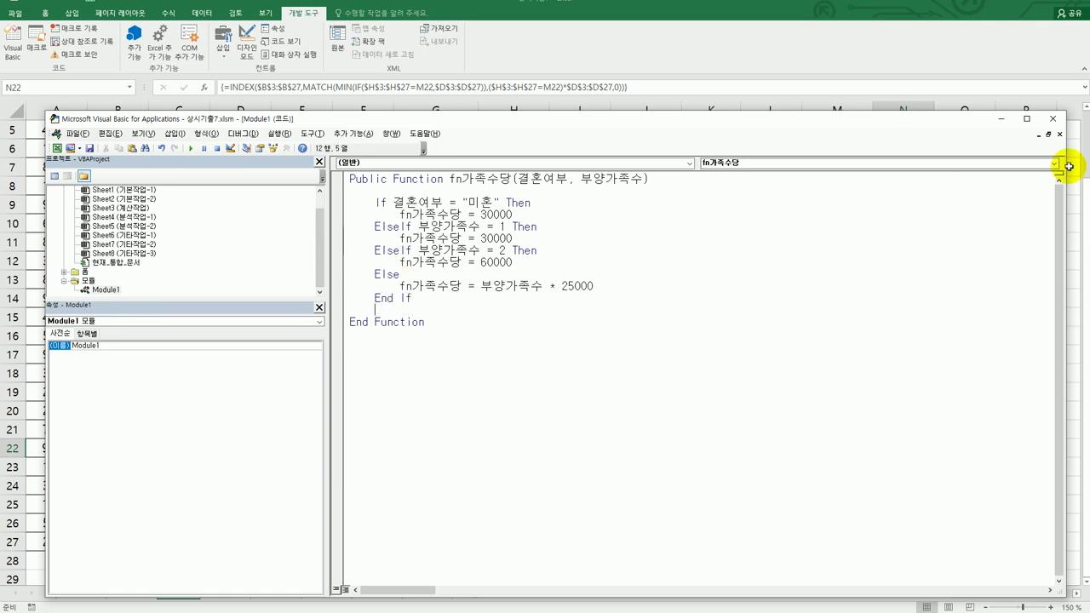
left_click(1054, 120)
- Select K3 in 표1's 가족수당 column and widen column K slightly
scroll(638, 281, "up", 2)
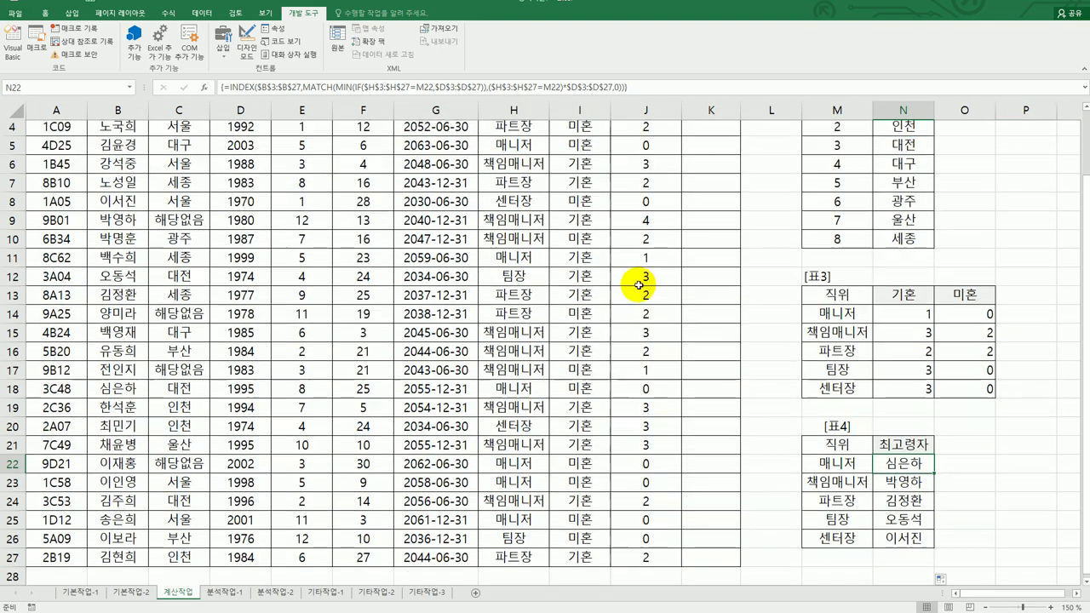
left_click(712, 162)
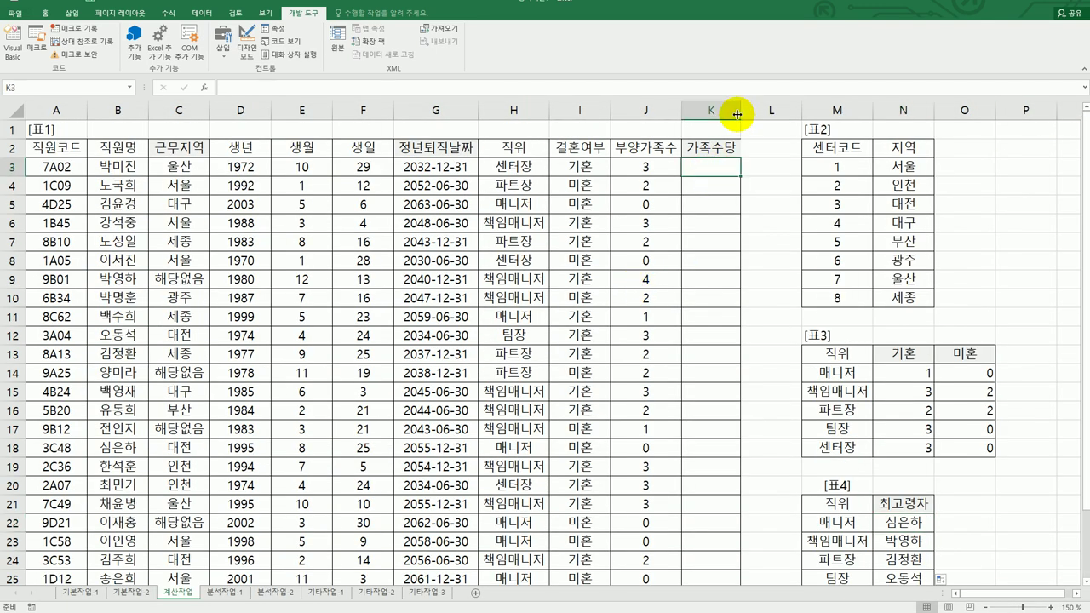
left_click_drag(739, 112, 751, 112)
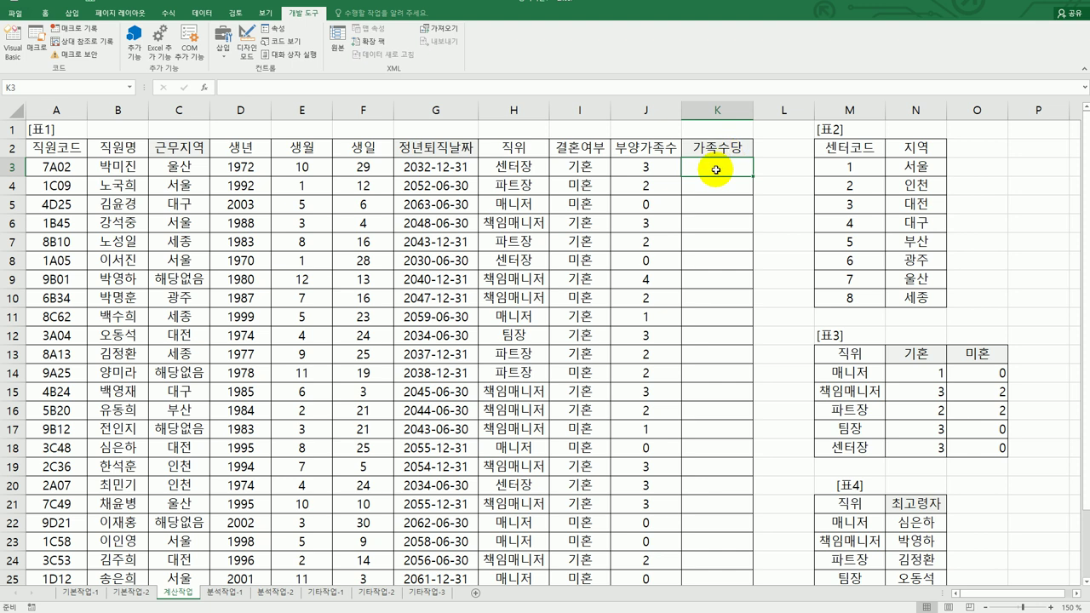
- Insert the user-defined function fn가족수당 in K3 with I3 as 결혼여부 and J3 as 부양가족수, and fill it down to K27
left_click(205, 87)
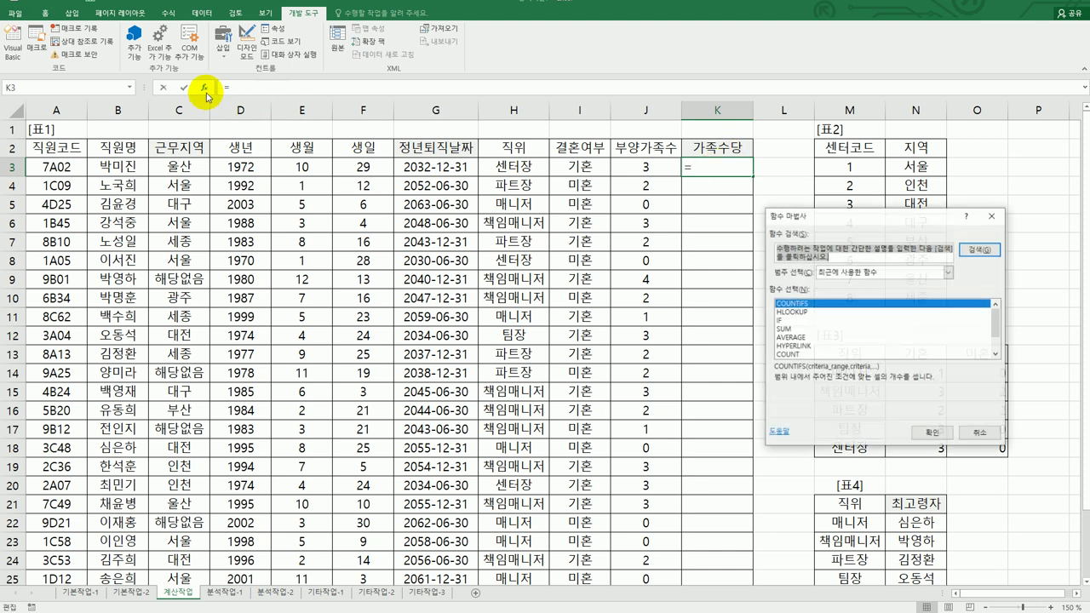
left_click(853, 271)
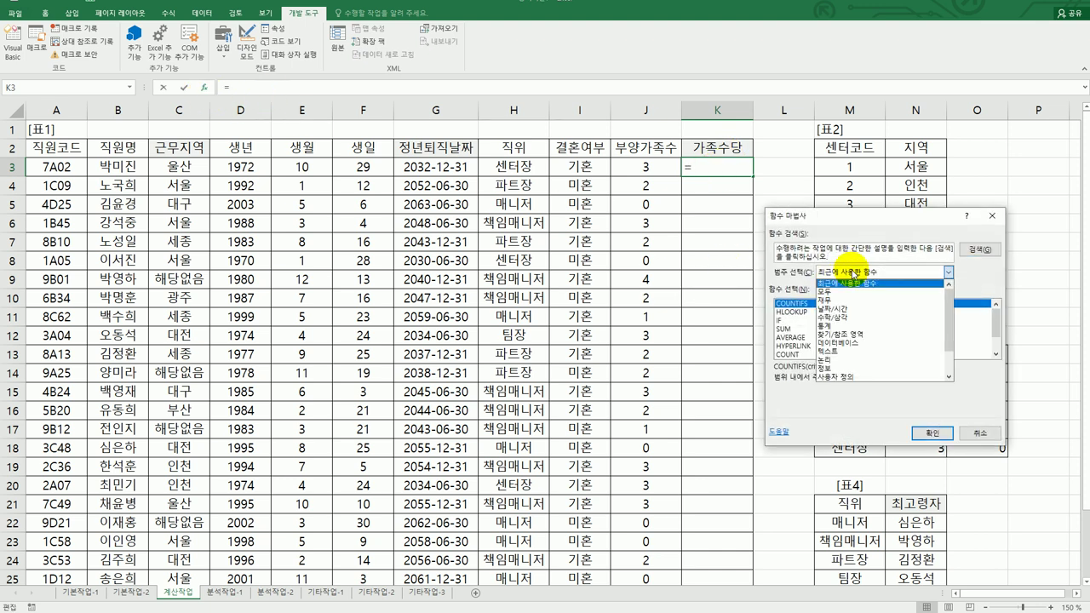
left_click(836, 376)
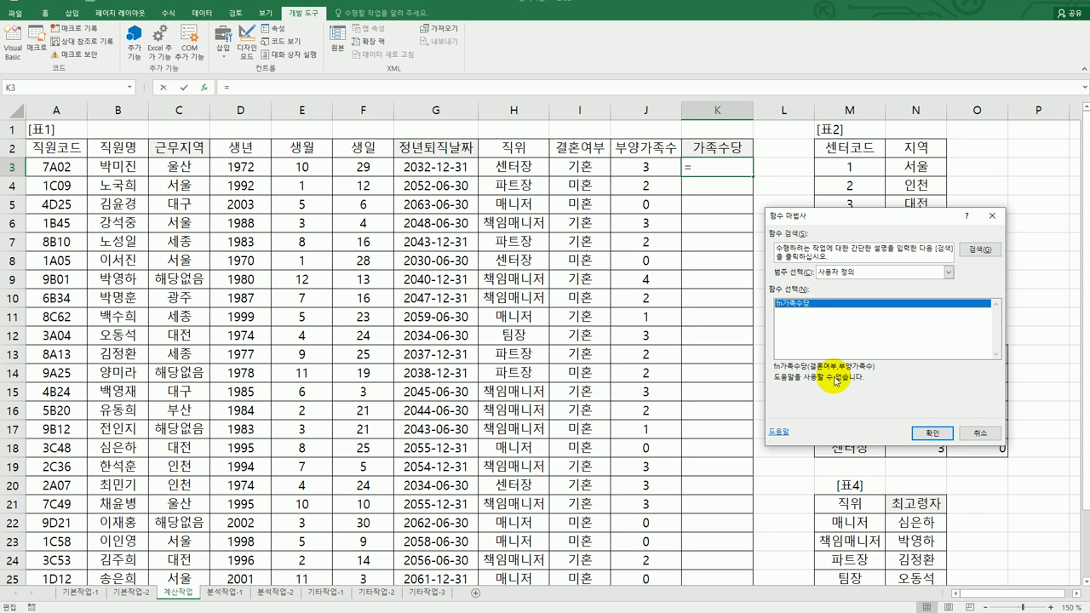
left_click(932, 433)
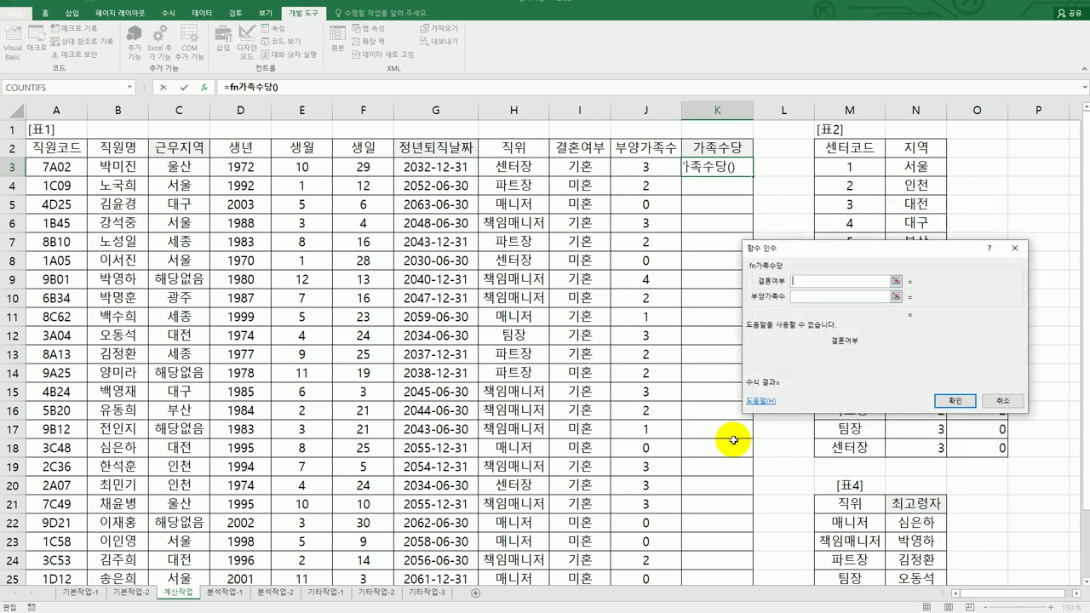
left_click(583, 164)
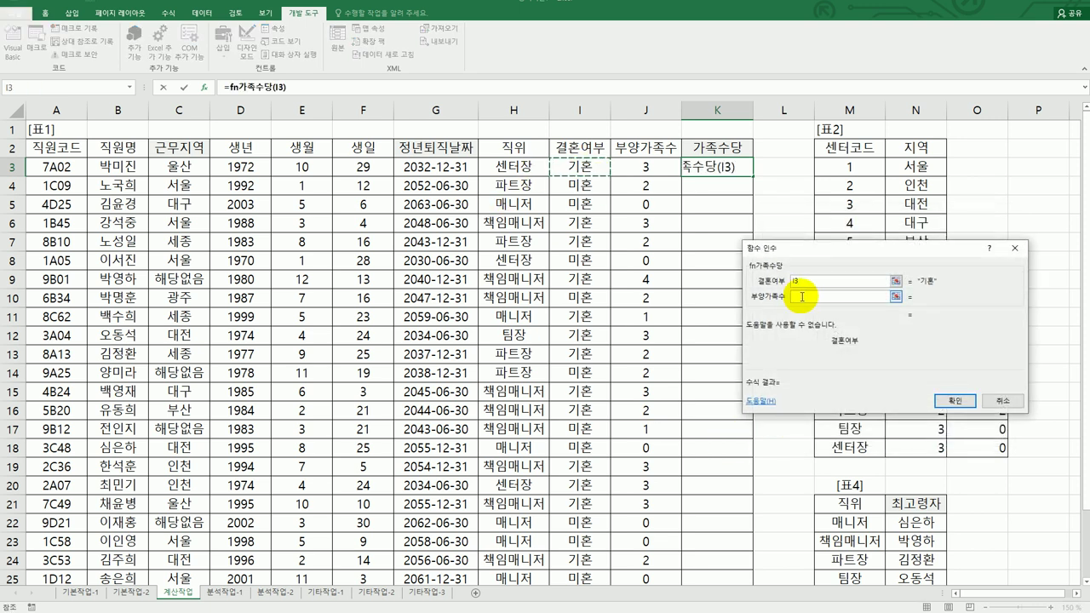
left_click(665, 167)
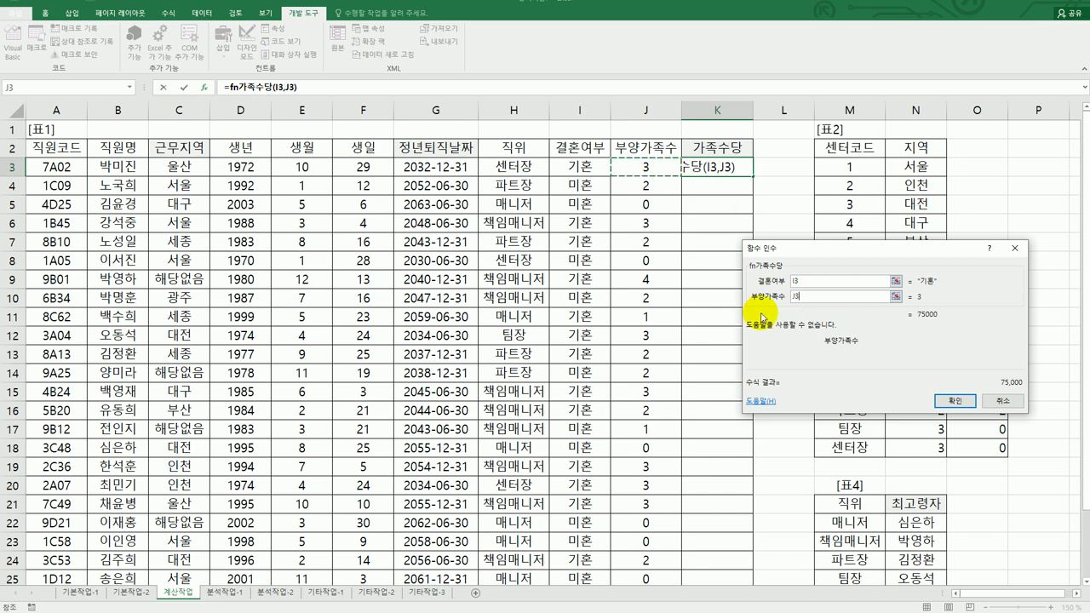
left_click(977, 406)
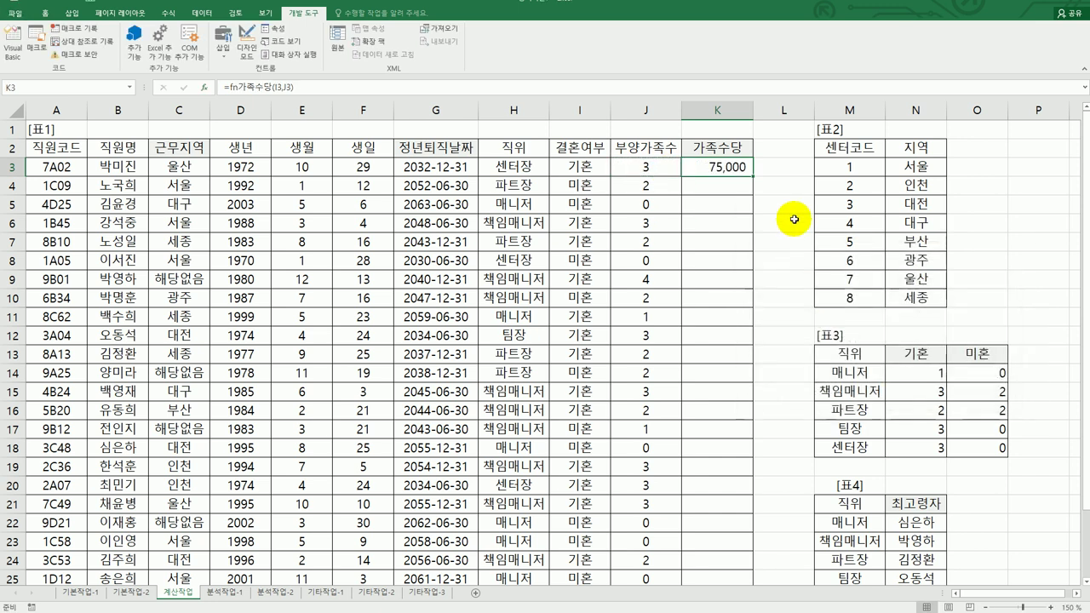
double_click(752, 178)
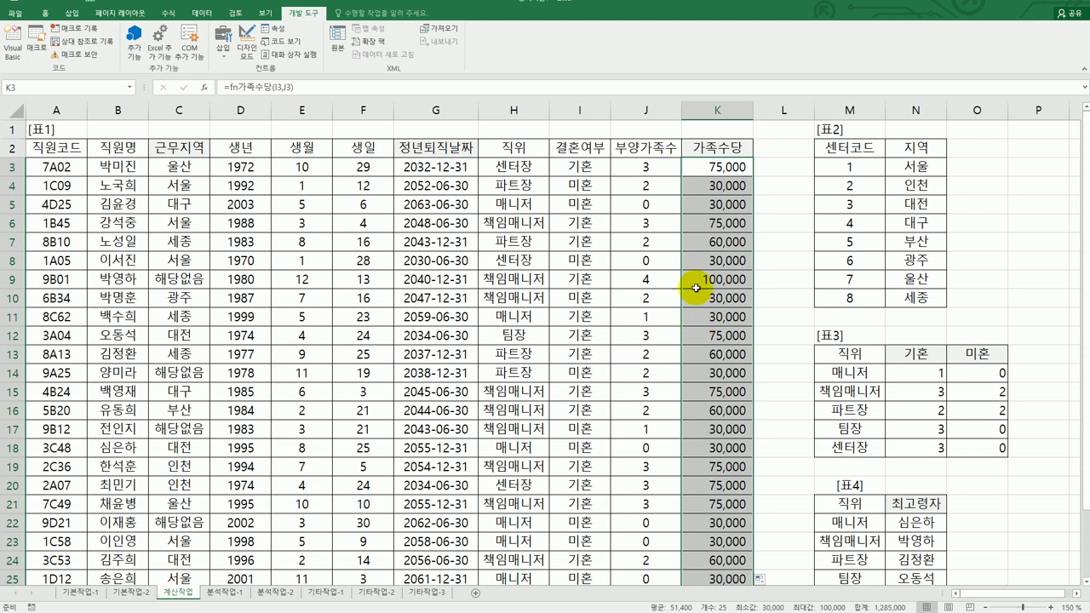
- Check row 4's 가족수당 result against its 결혼여부 and 부양가족수 values
left_click(651, 185)
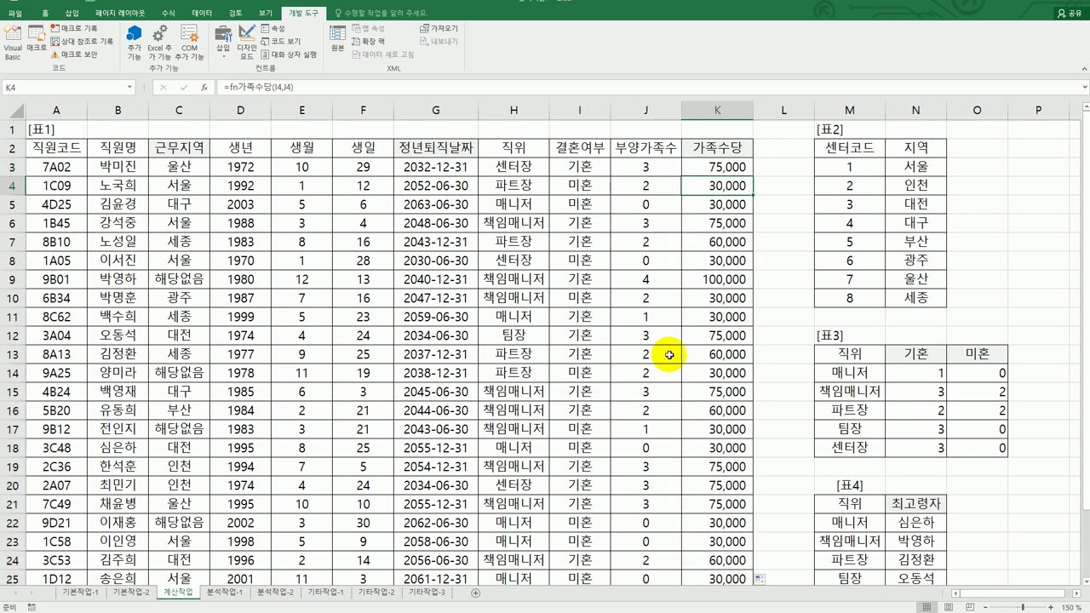
left_click(581, 185)
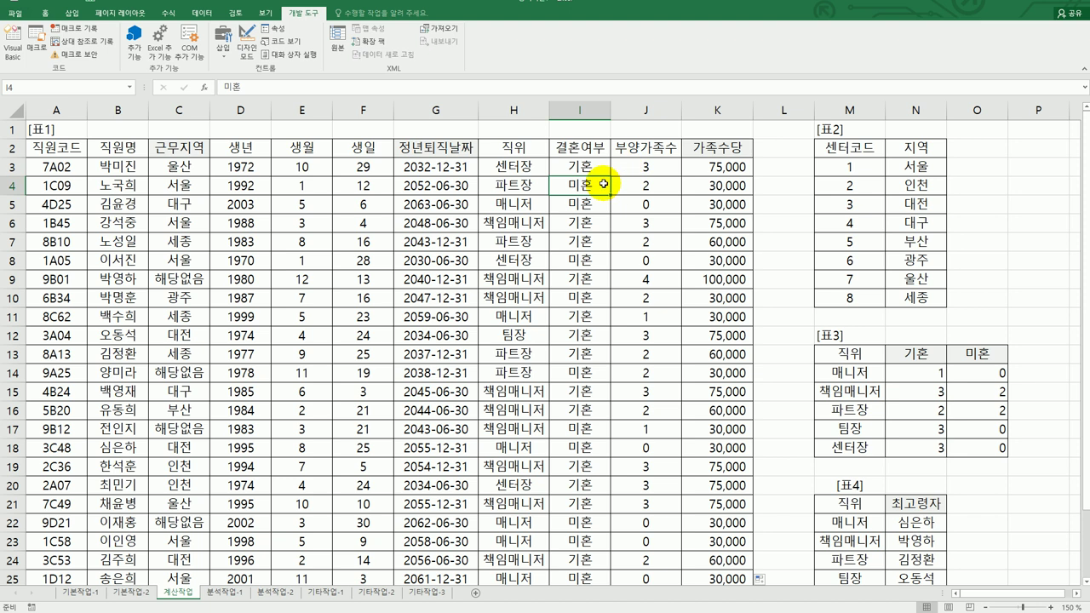
left_click(719, 189)
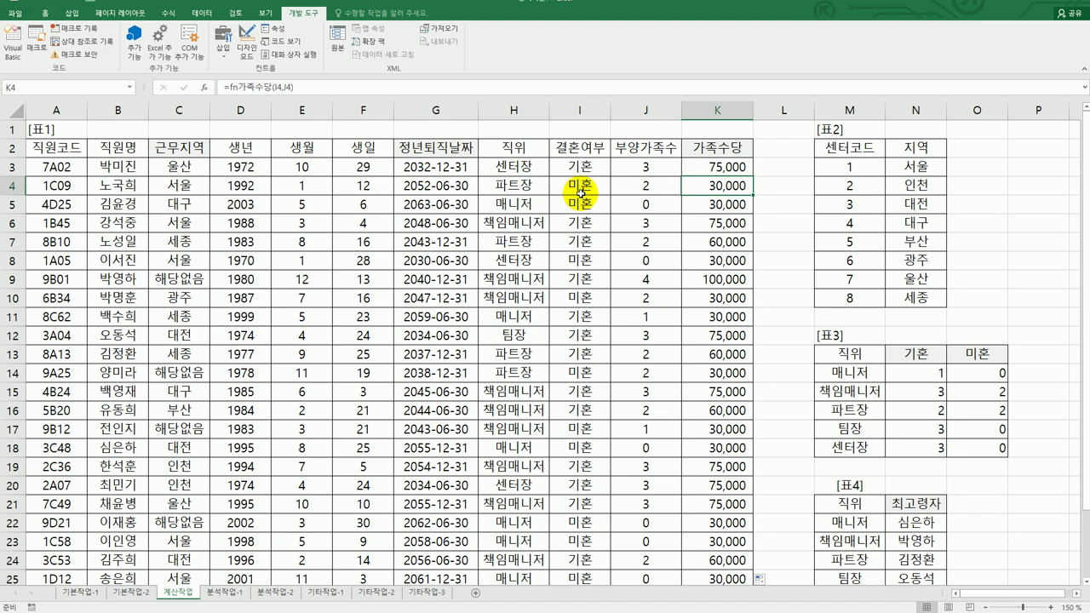
- Switch to the exam document and read the 분석작업-1 pivot table instructions and sample layout
key("alt+Tab")
scroll(392, 264, "down", 3)
scroll(394, 266, "down", 2)
scroll(392, 259, "up", 1)
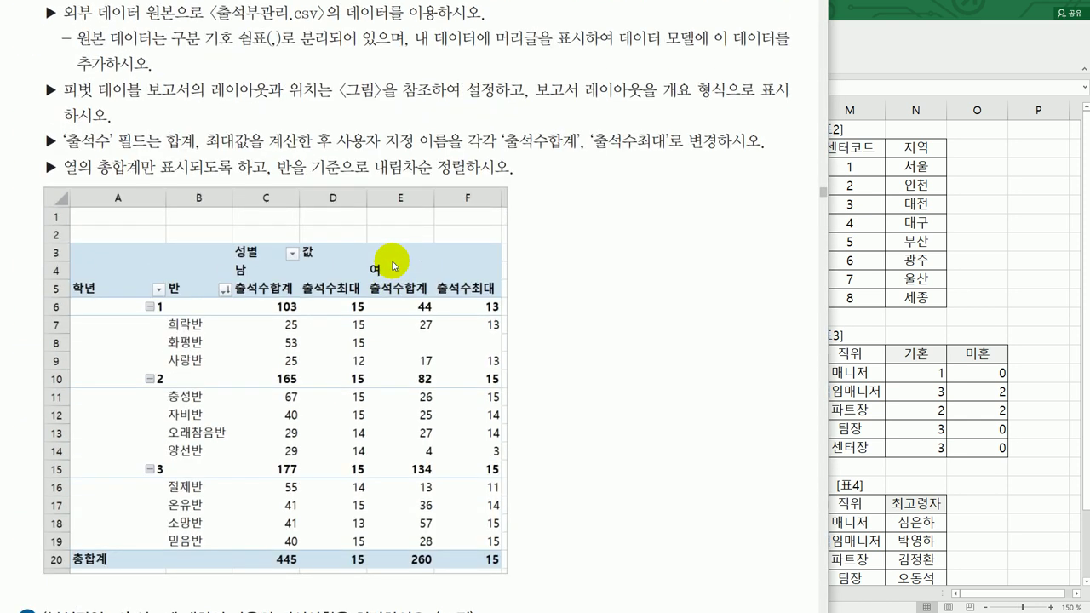
scroll(394, 266, "up", 1)
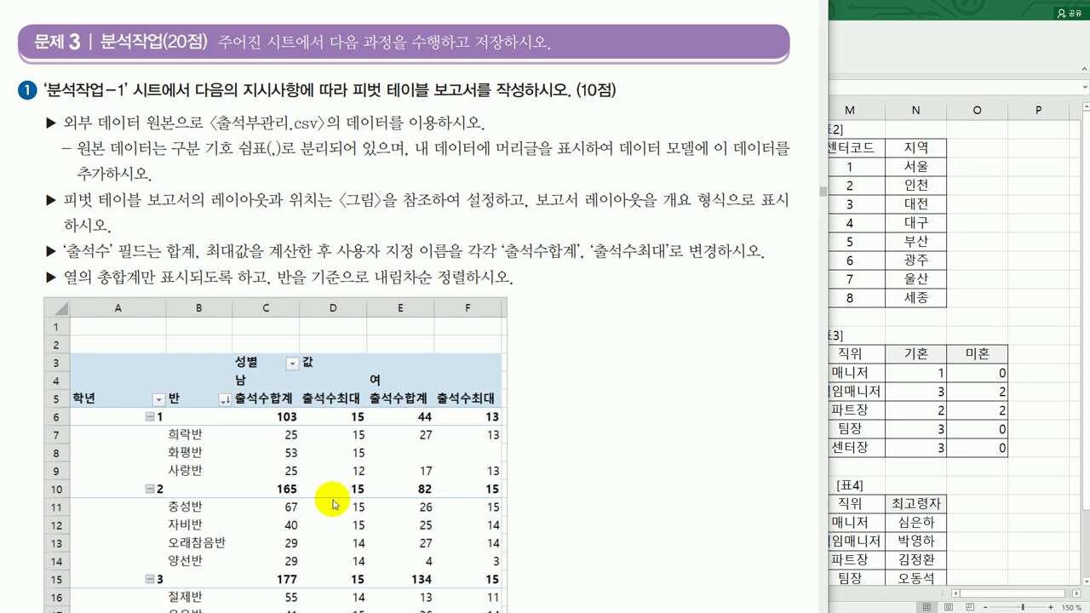
scroll(332, 503, "down", 5)
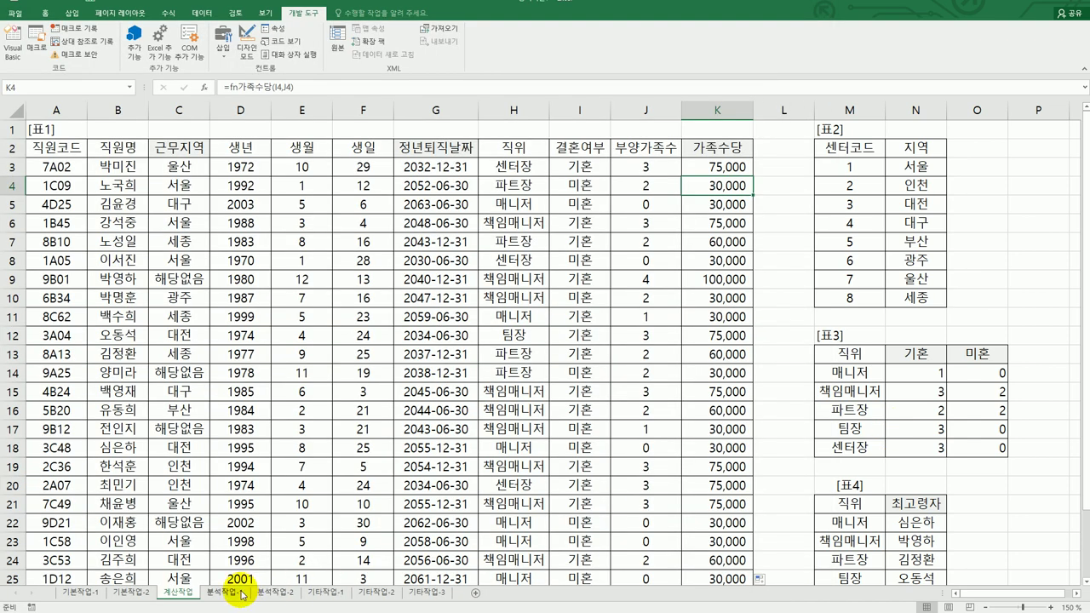
- Start a pivot table at A3 of the 분석작업-1 sheet in Excel, using an external data source
left_click(224, 592)
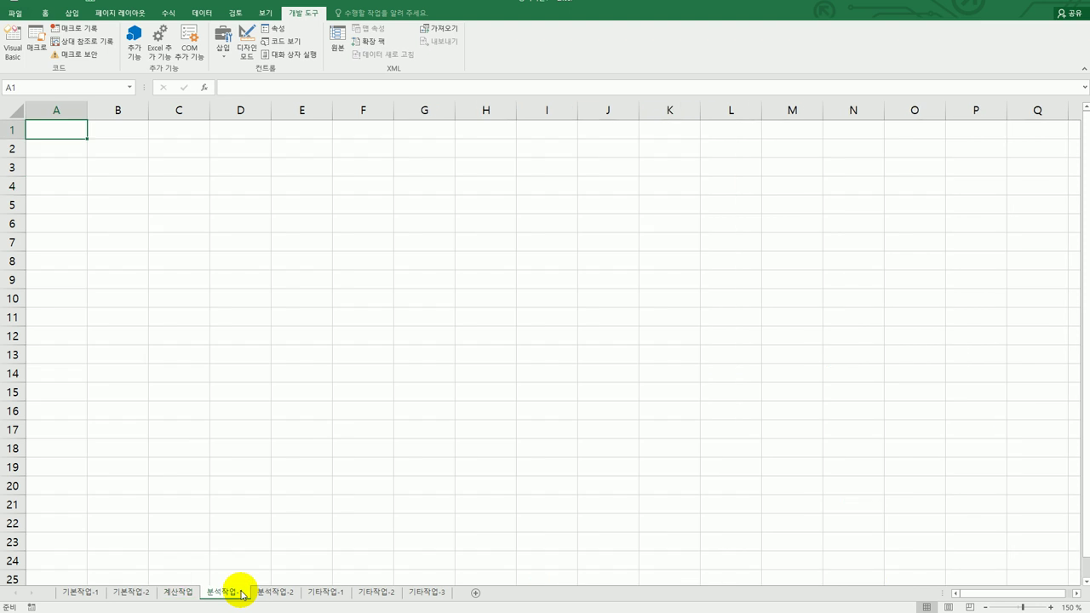
left_click(70, 171)
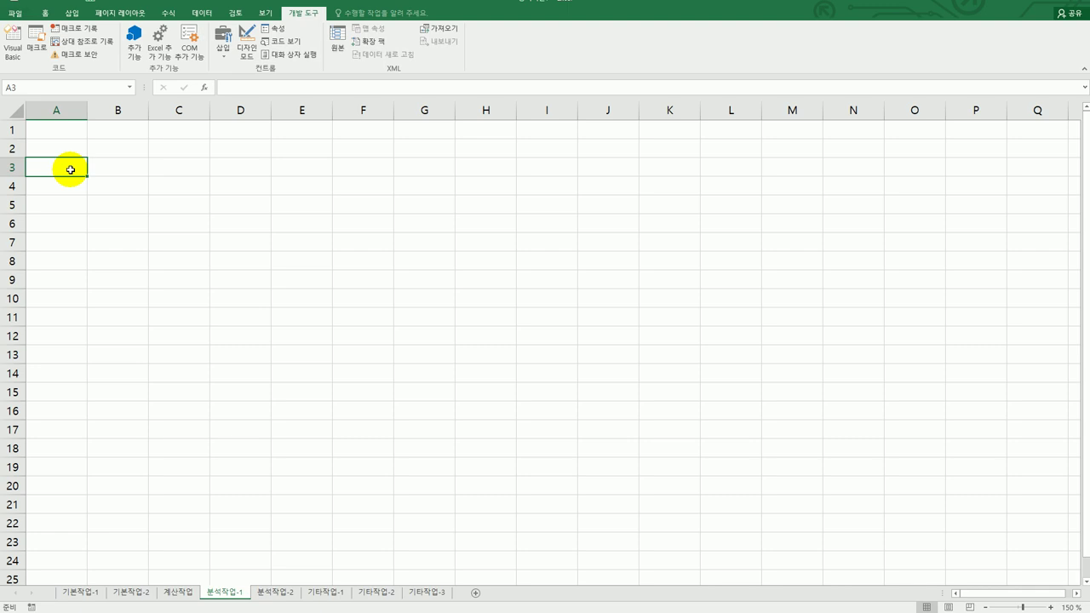
left_click(72, 14)
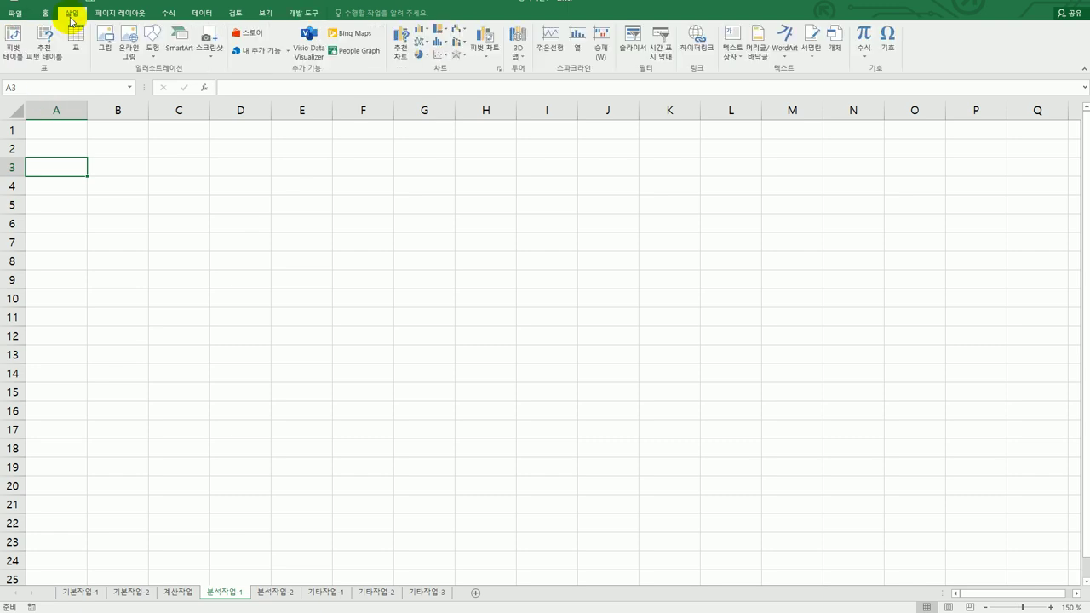
left_click(15, 51)
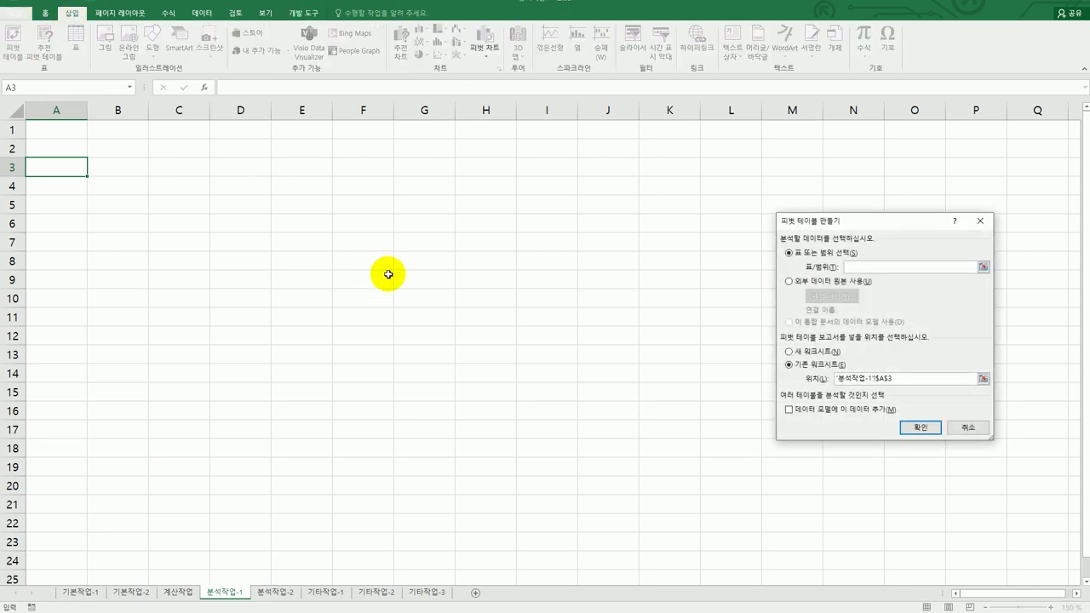
left_click_drag(870, 222, 753, 217)
left_click(722, 276)
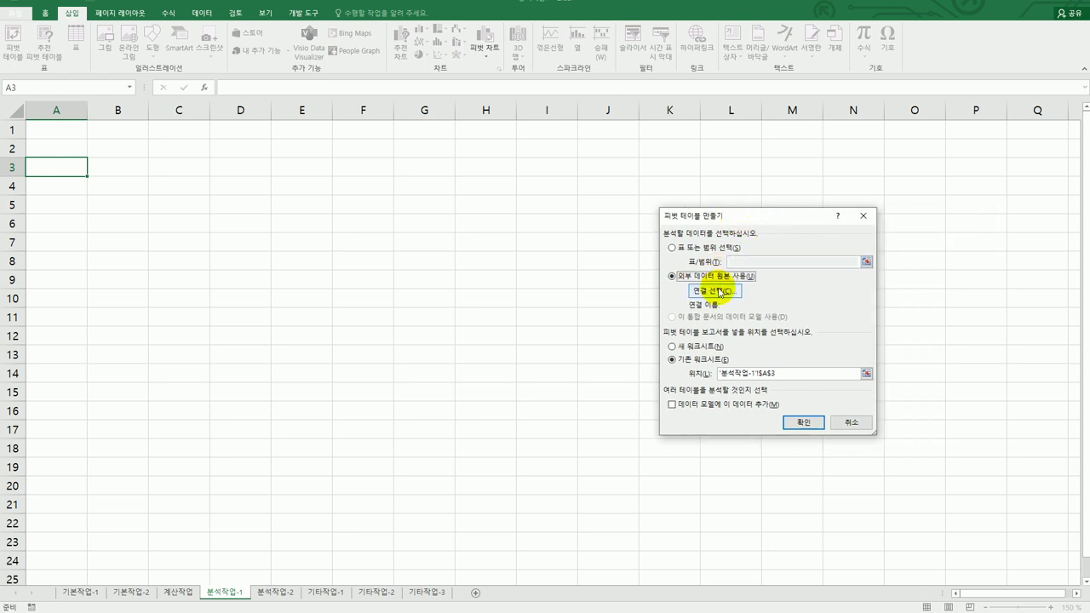
- Choose the 출석부관리 CSV file from C:\컴활1급\스프레드시트 as the pivot table's data connection
left_click(720, 292)
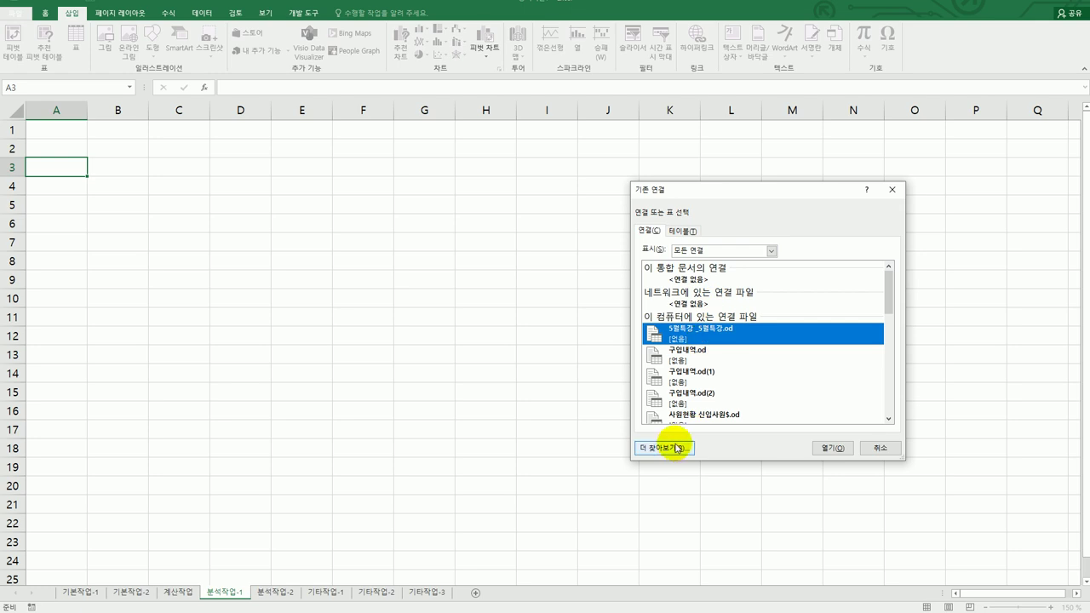
left_click(677, 449)
left_click_drag(764, 214, 488, 83)
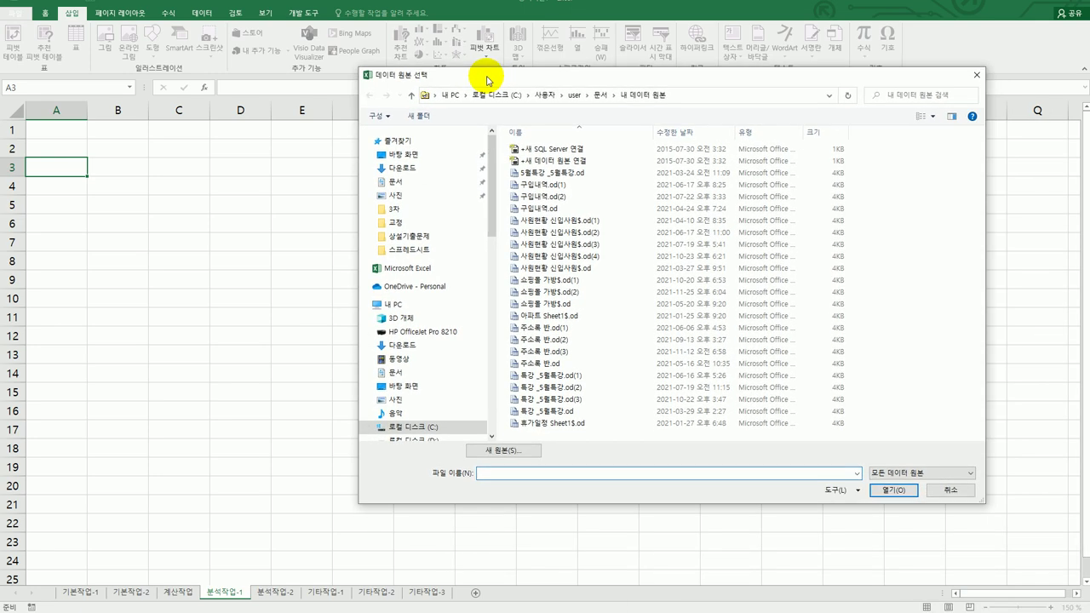
left_click(413, 428)
left_click(559, 331)
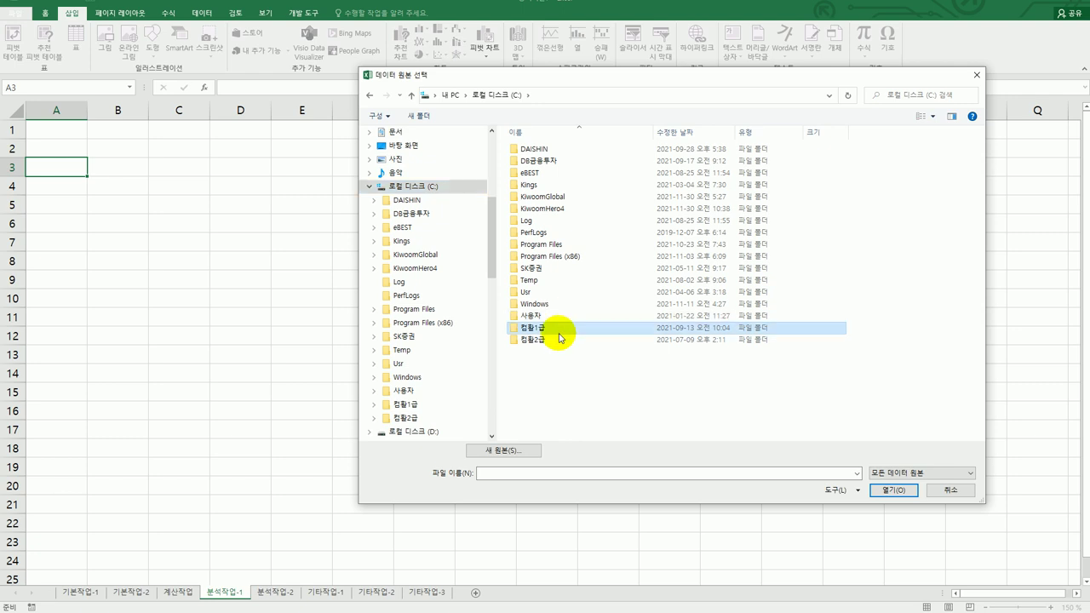
double_click(559, 332)
double_click(553, 167)
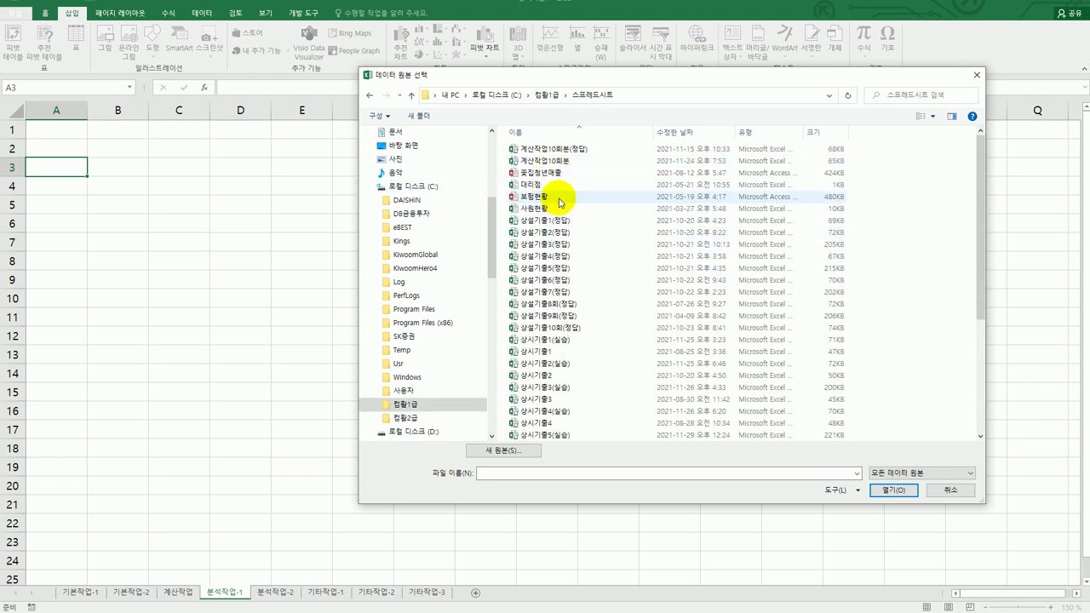
scroll(577, 320, "down", 3)
scroll(577, 322, "down", 3)
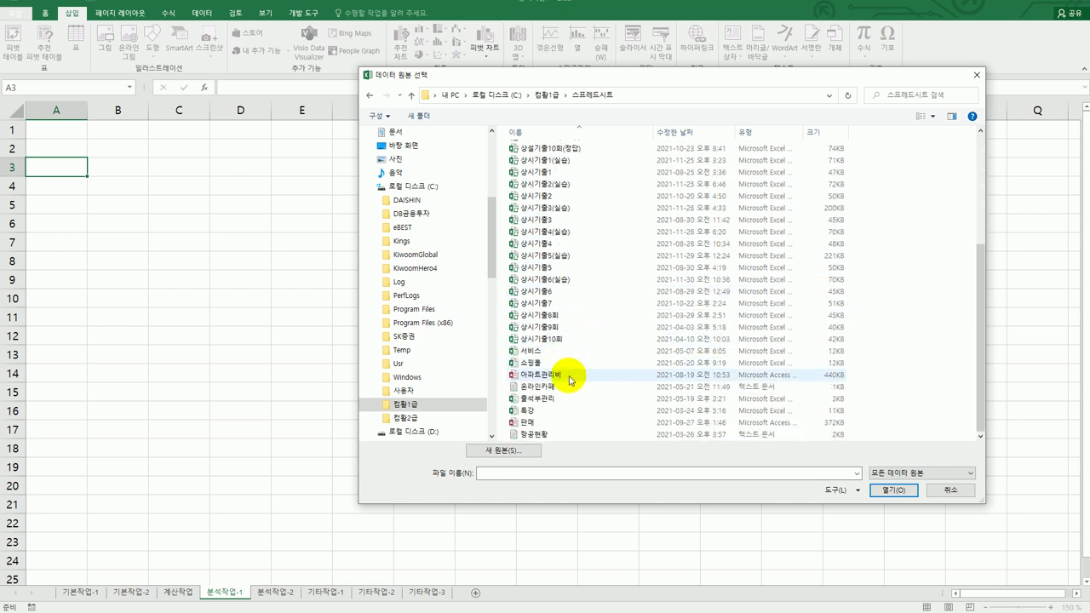
left_click(555, 398)
left_click(885, 491)
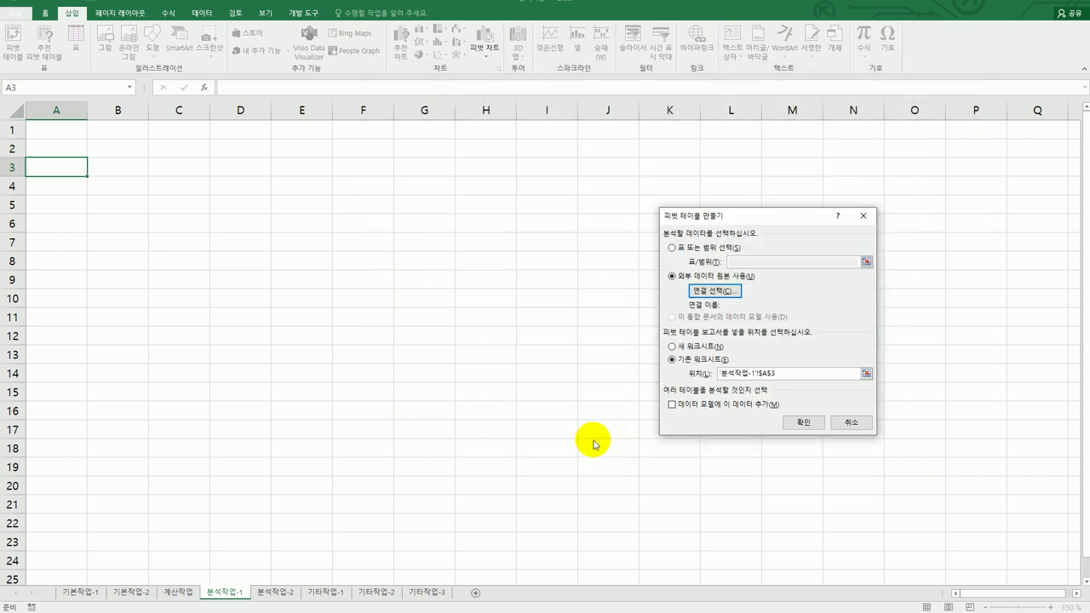
- Import the delimited text with headers, using only the comma as delimiter instead of tab, and keep the 일반 column format
left_click_drag(839, 199, 394, 174)
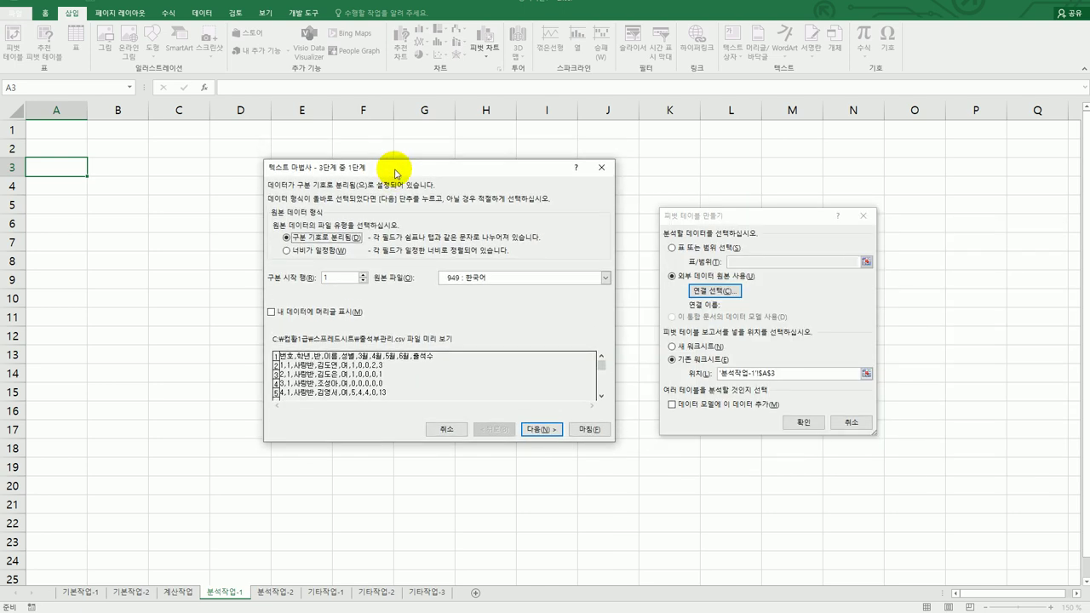
left_click(313, 316)
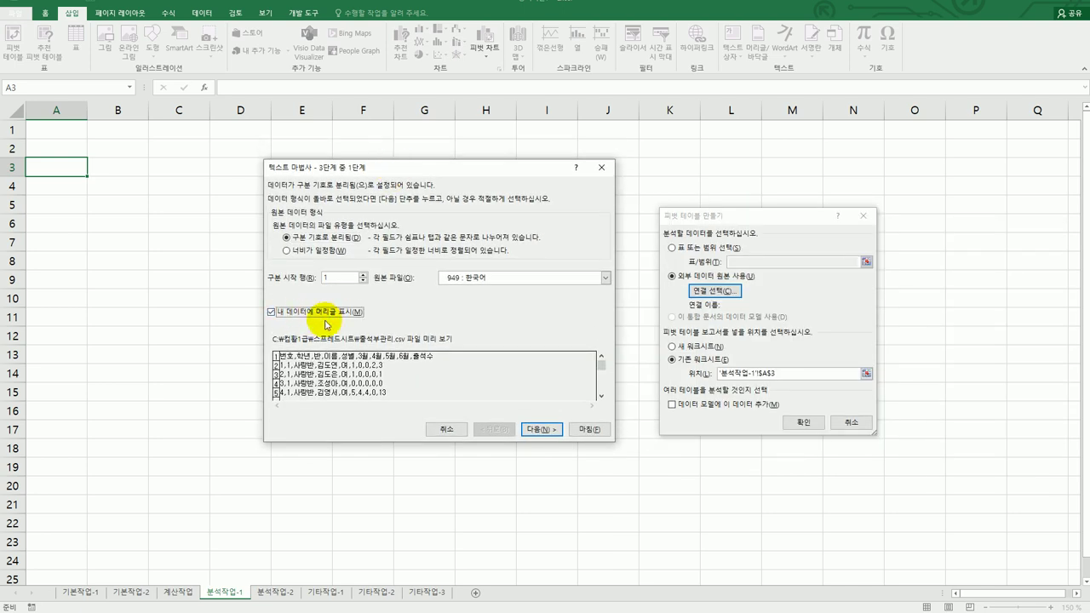
left_click(542, 430)
left_click(276, 216)
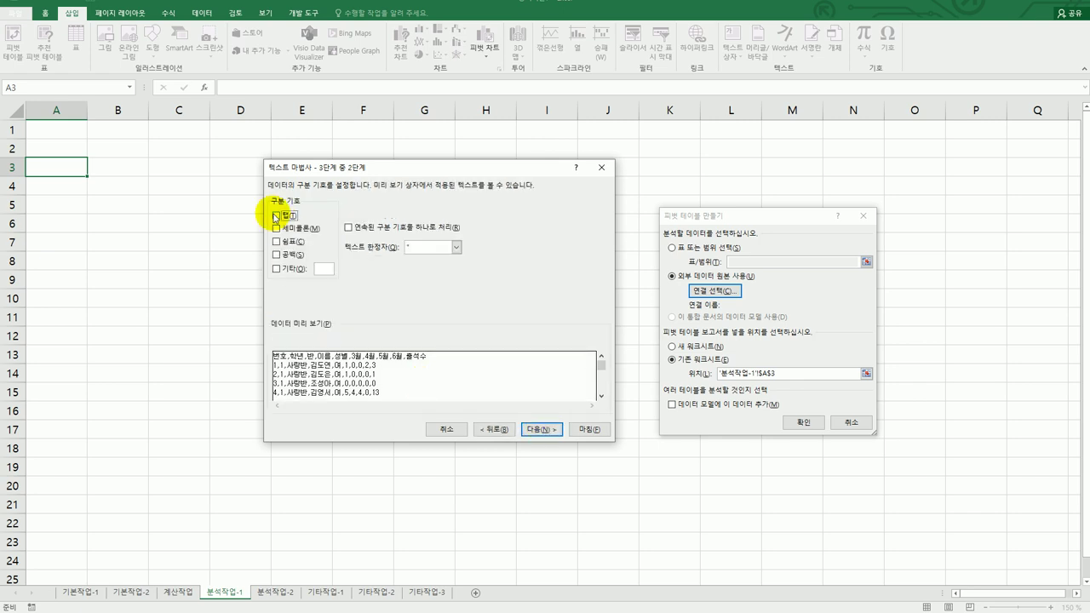
left_click(275, 242)
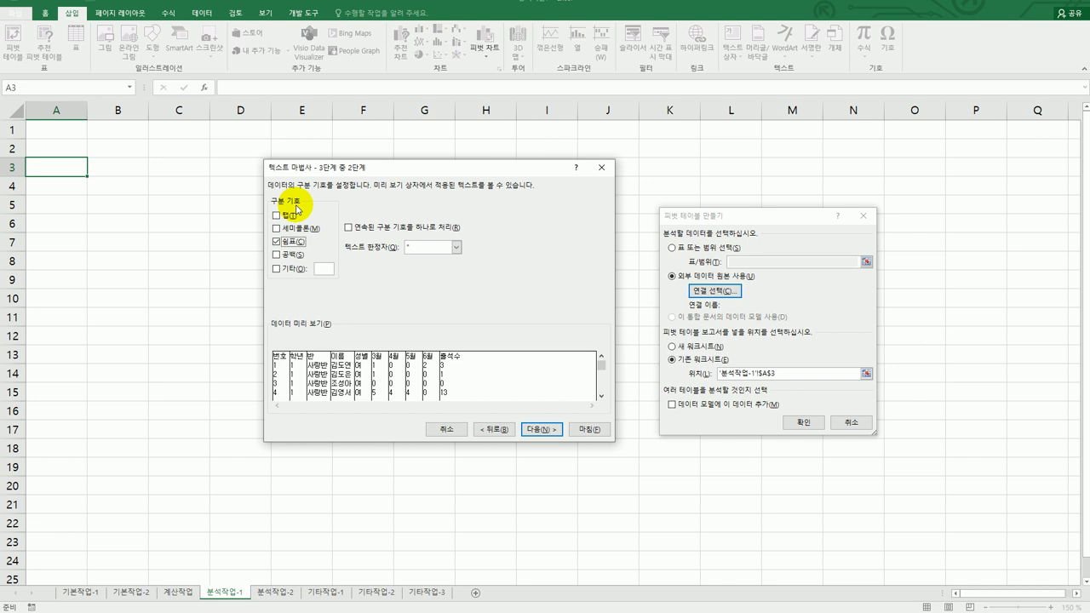
left_click(546, 430)
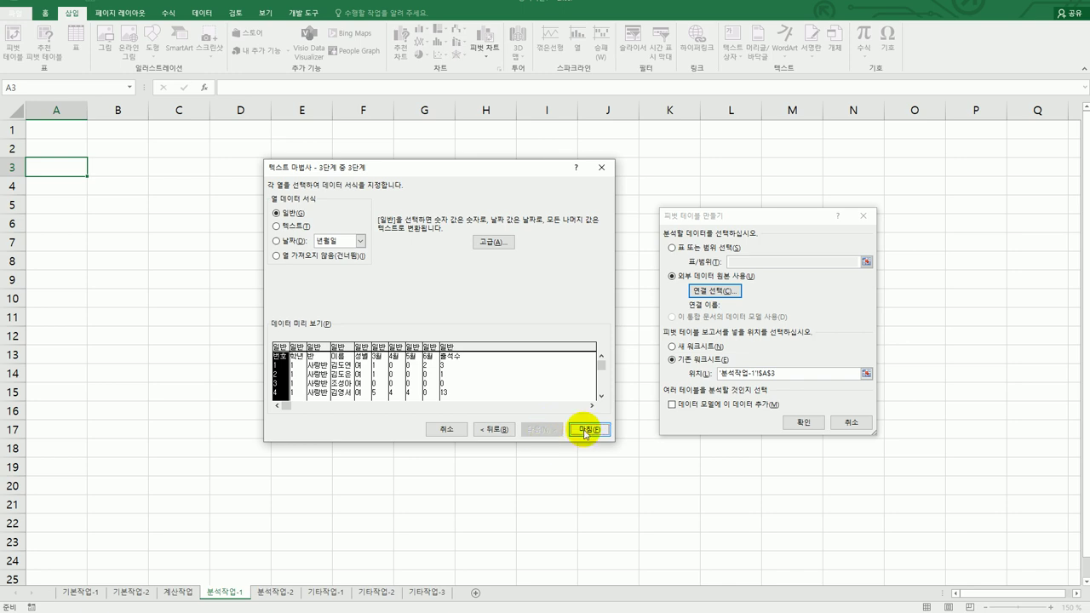
left_click(585, 430)
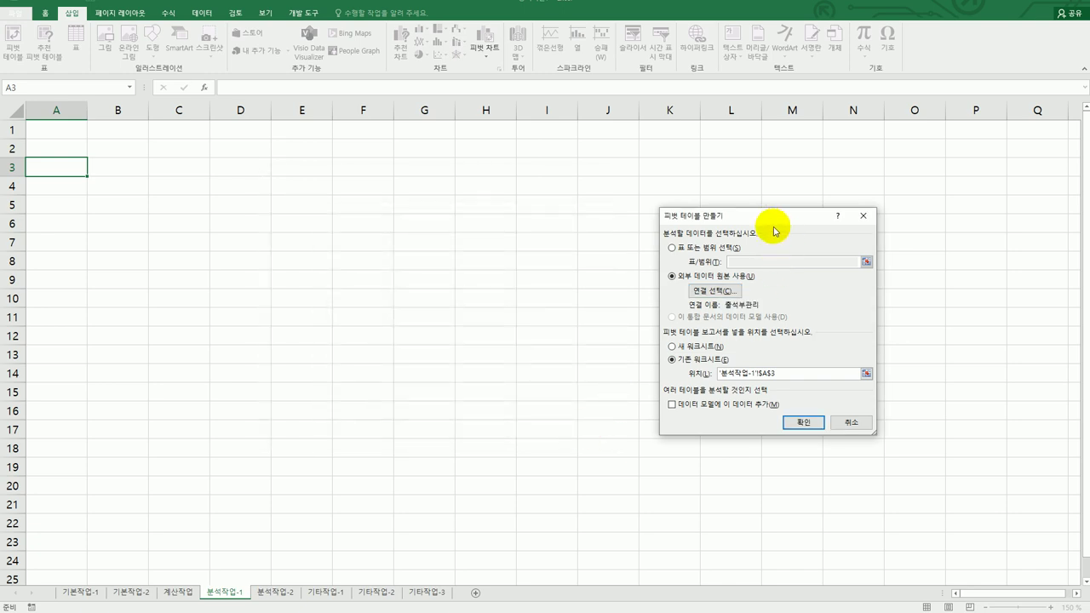
- Add the data to the data model as the exam instructions require, and create the pivot table
left_click(694, 409)
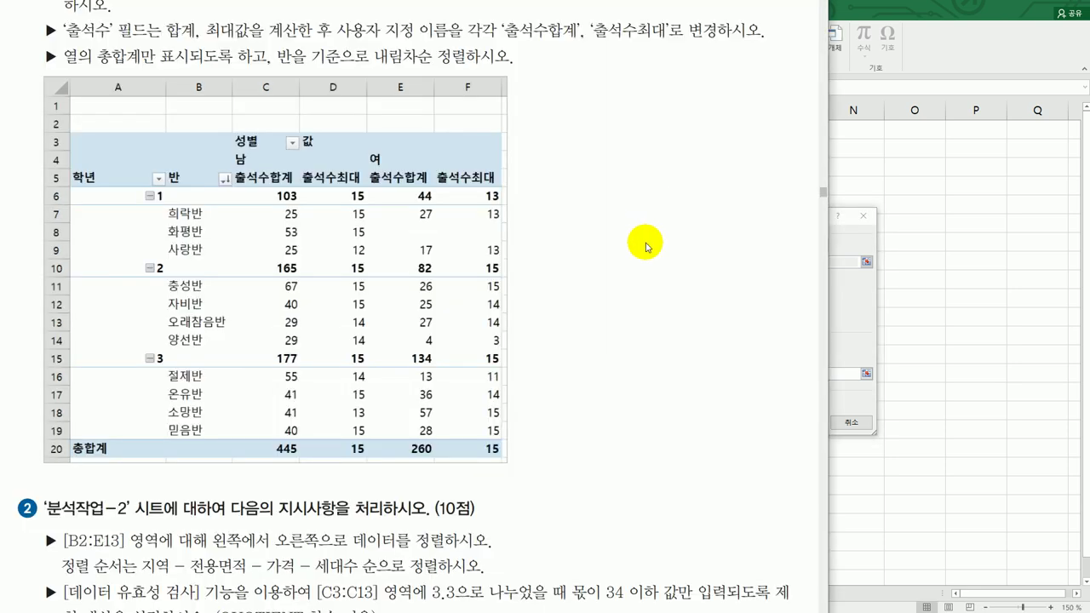
scroll(646, 246, "up", 5)
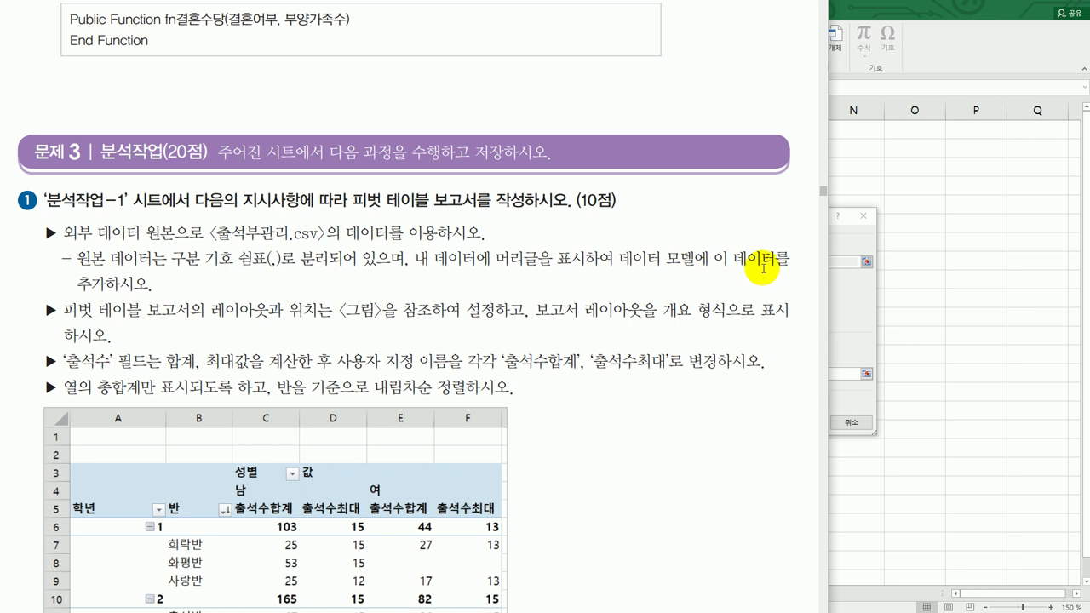
left_click(856, 337)
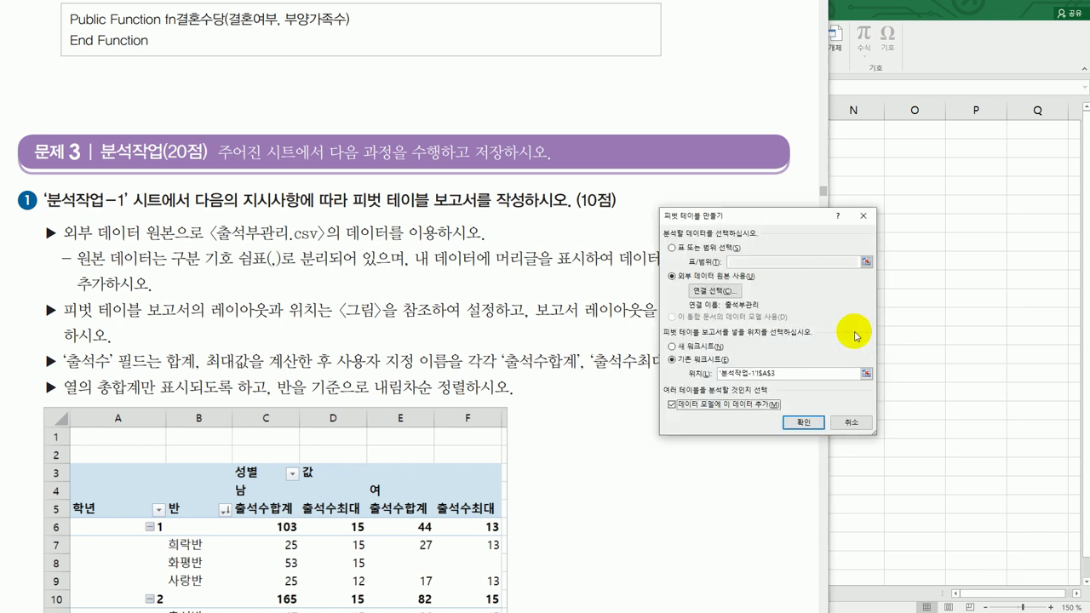
left_click(799, 426)
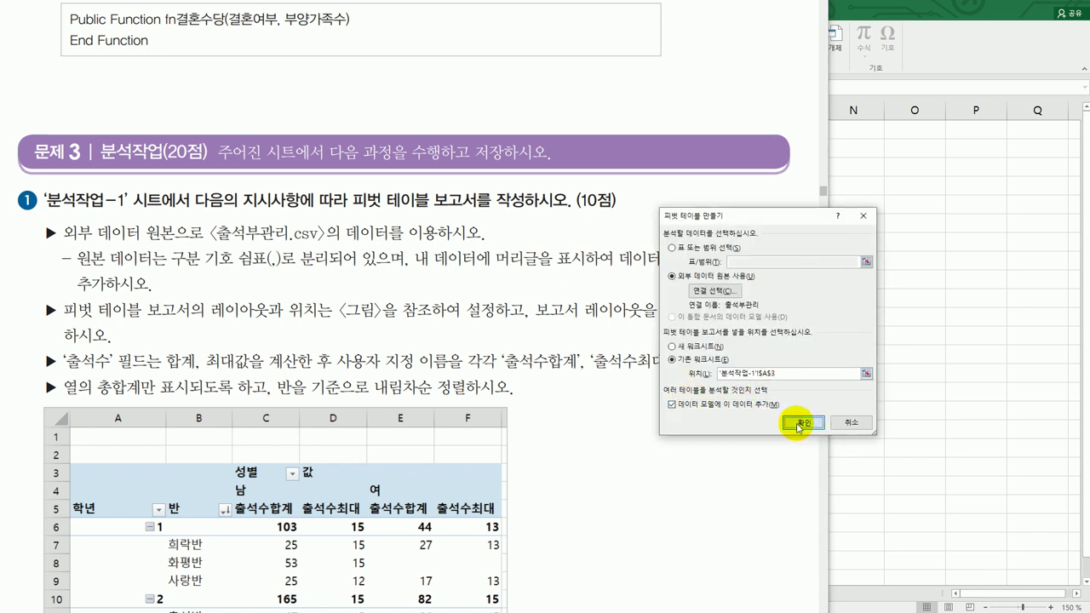
- In Excel, place 학년 and 반 in the pivot table's rows, 성별 in its columns, and 출석수 twice in its values
left_click(909, 18)
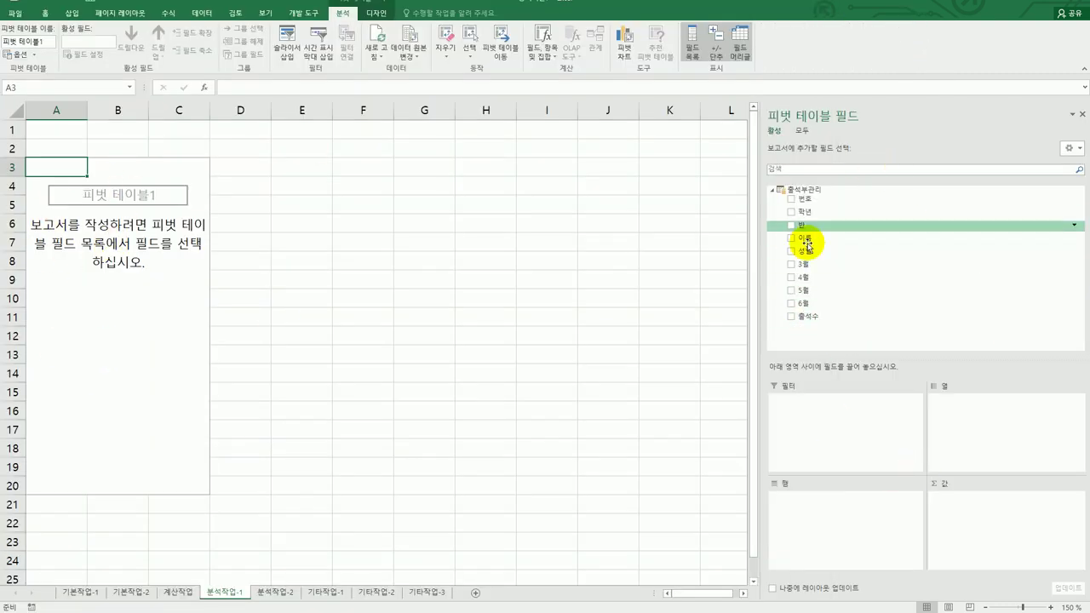
left_click_drag(807, 245, 860, 477)
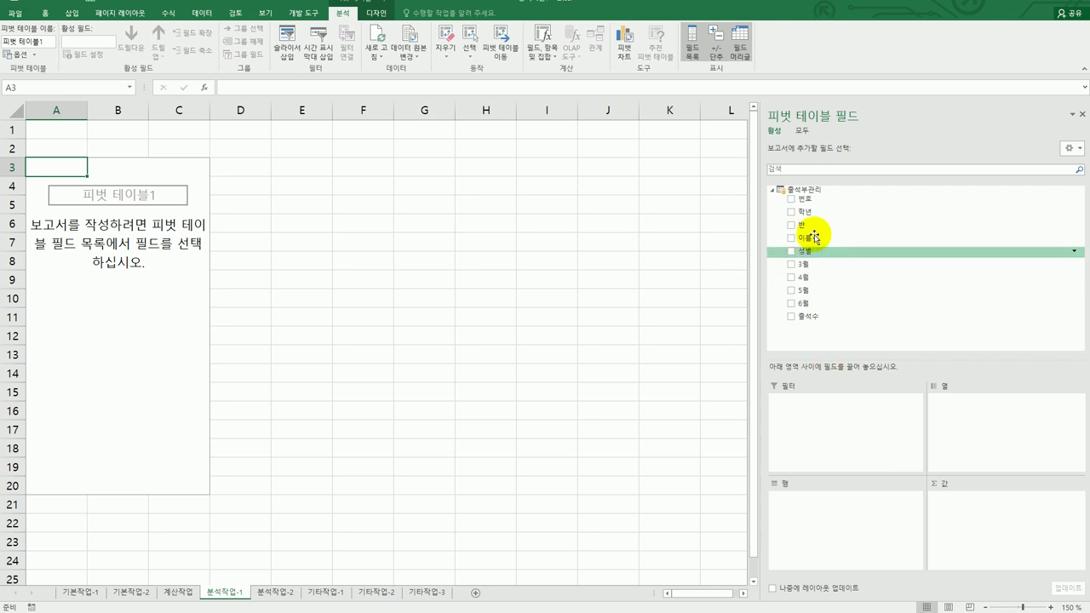
left_click_drag(808, 211, 833, 564)
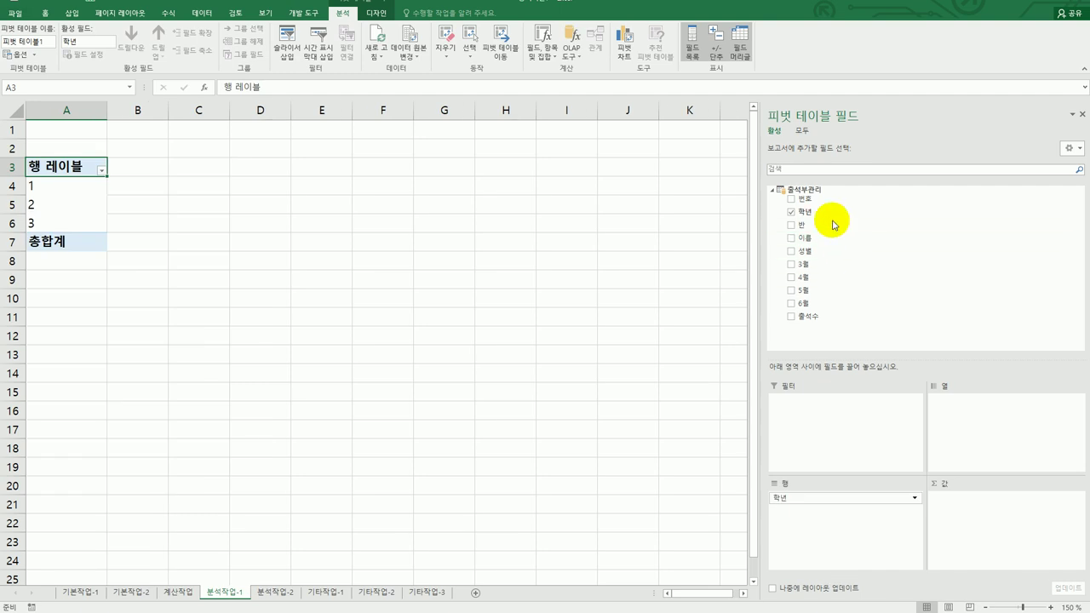
left_click_drag(815, 228, 824, 548)
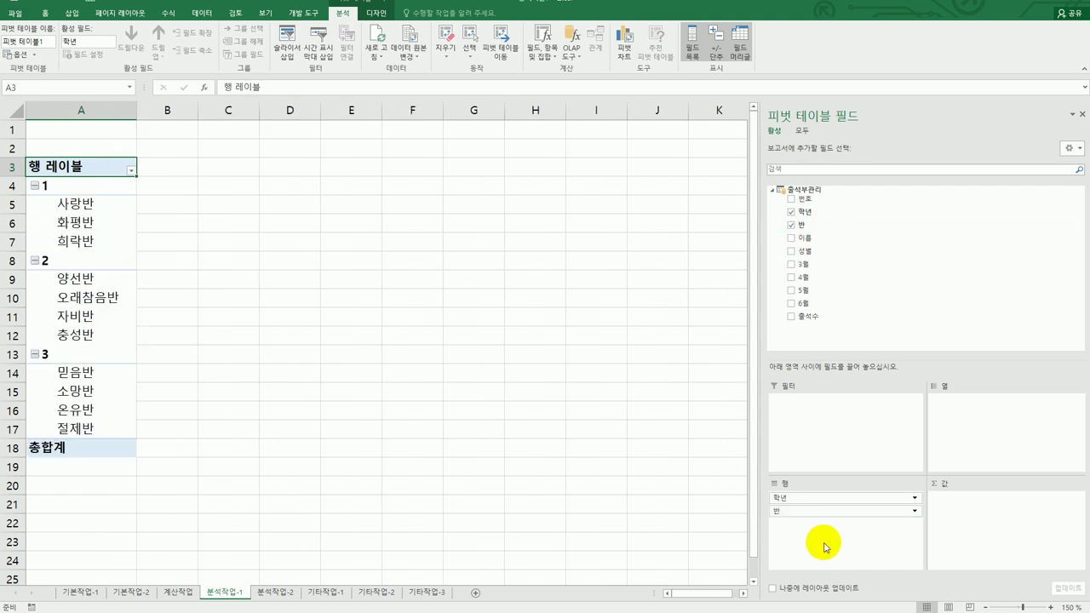
left_click_drag(815, 250, 981, 451)
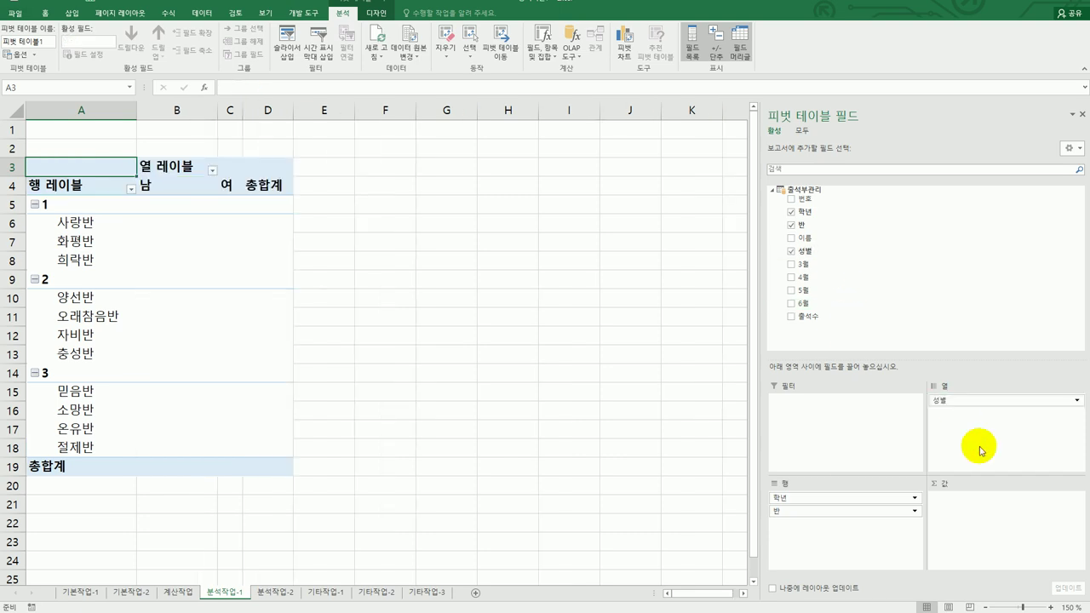
left_click_drag(852, 316, 972, 536)
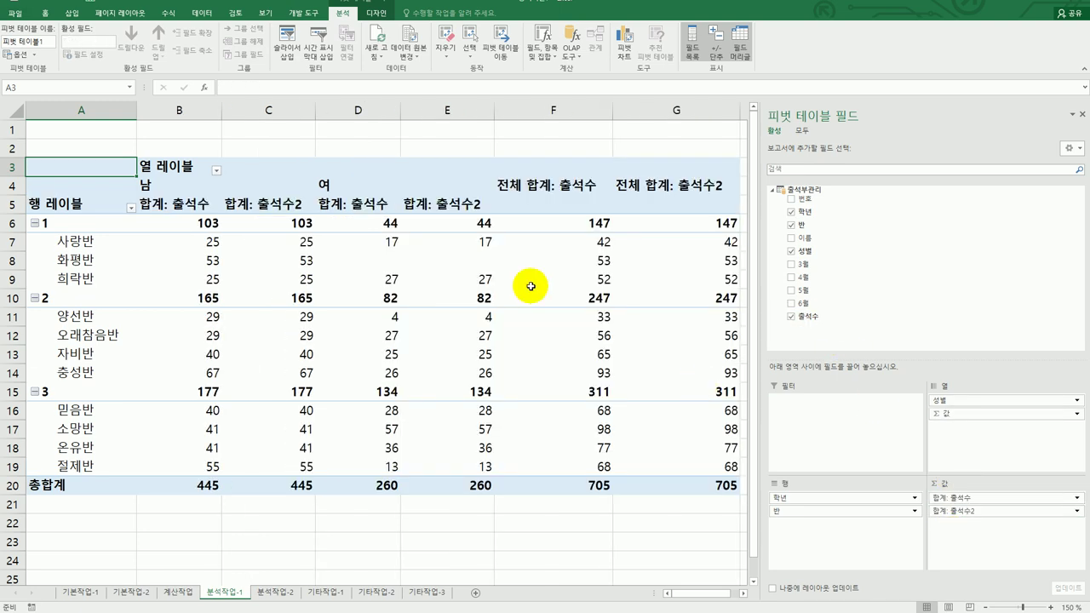
- Summarize the second 출석수 value field by 최대값 and display the report layout in 개요 형식
right_click(281, 205)
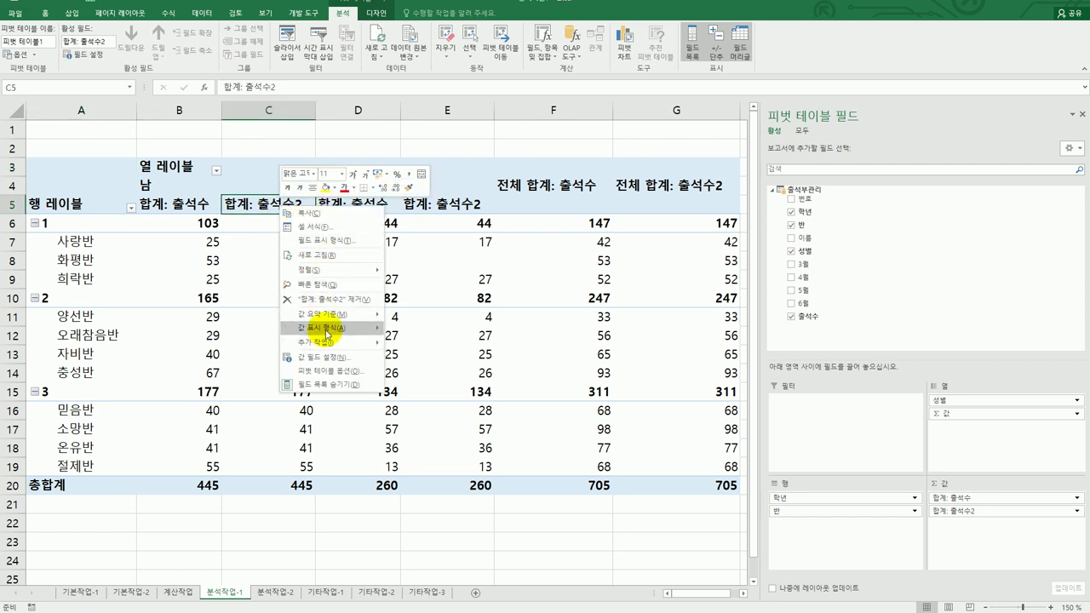
mouse_move(328, 314)
left_click(432, 357)
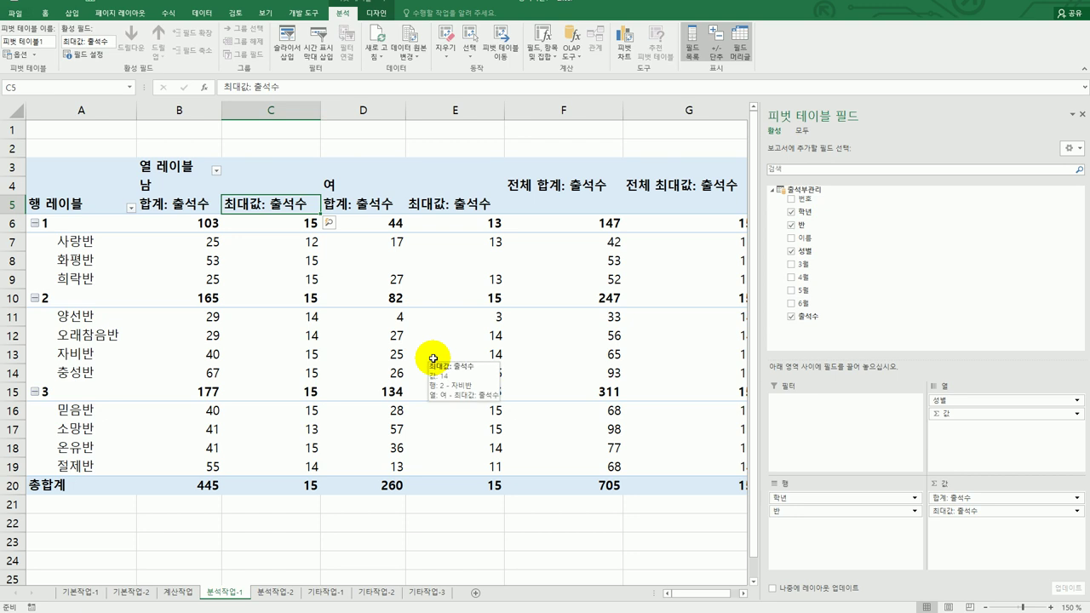
left_click(376, 15)
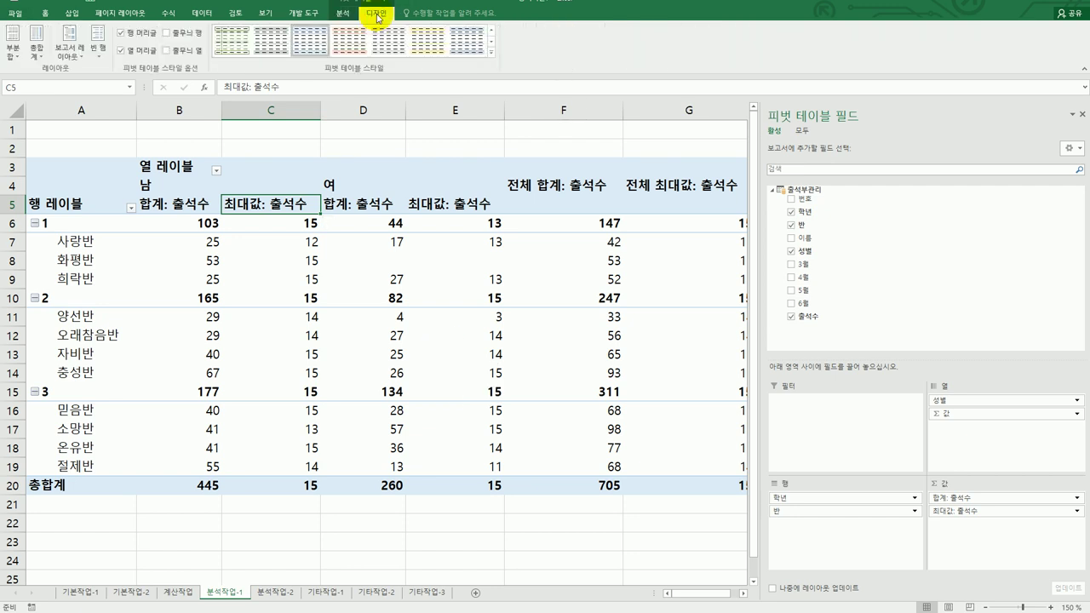
left_click(70, 49)
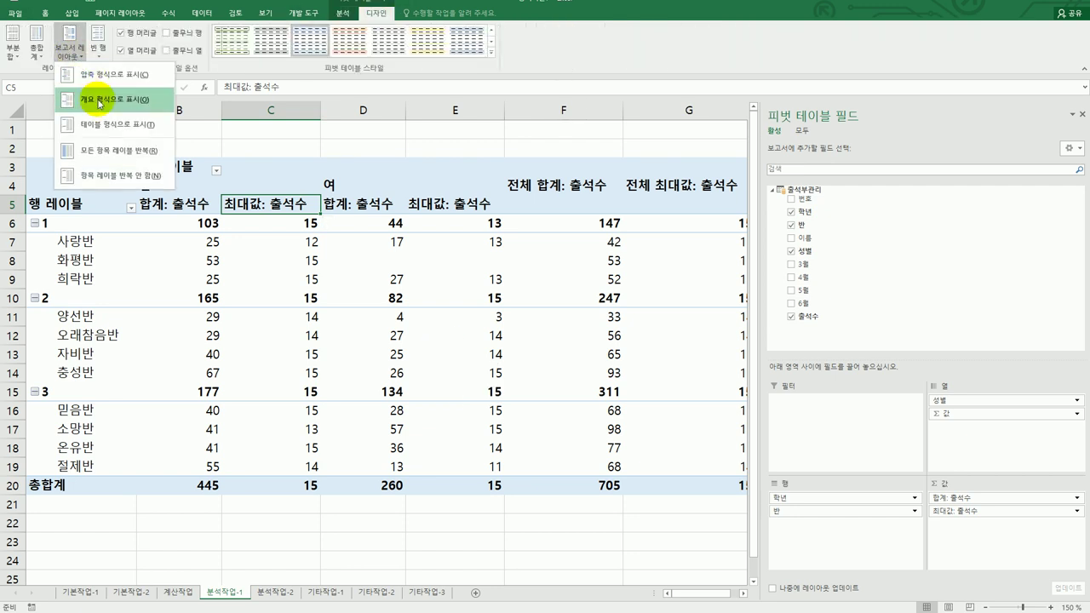
left_click(100, 101)
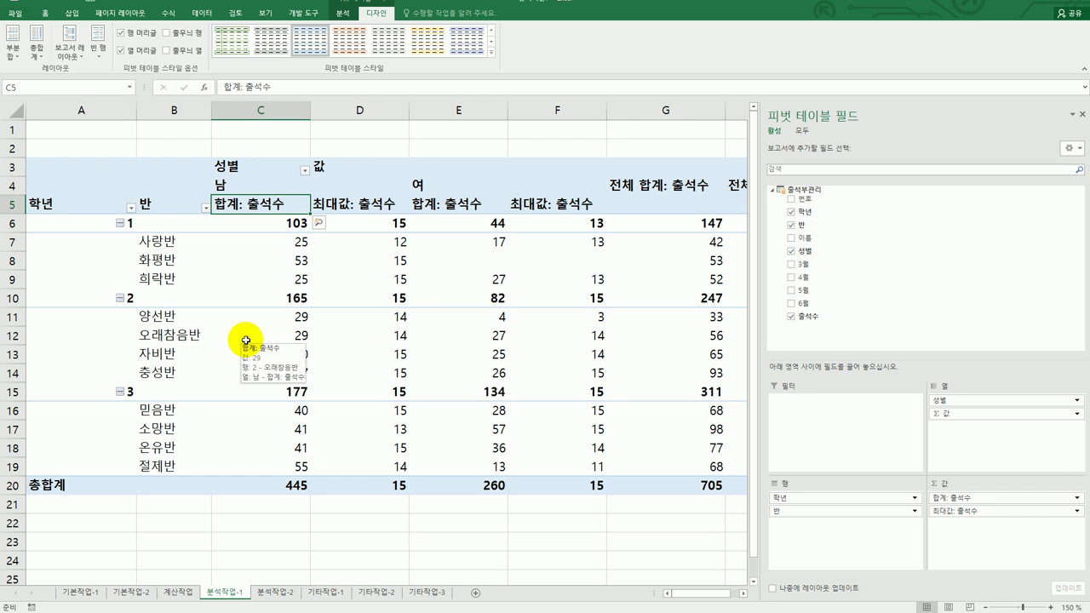
- Give the sum and maximum value fields the custom names 출석수합계 and 출석수최대
double_click(258, 208)
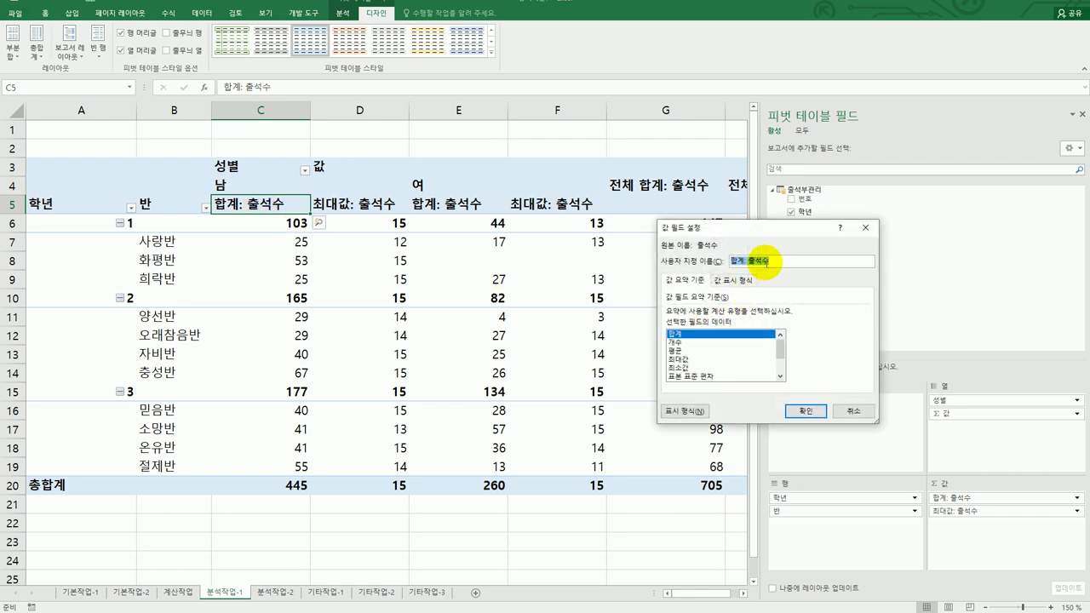
type("d")
type("석수합계")
key("Return")
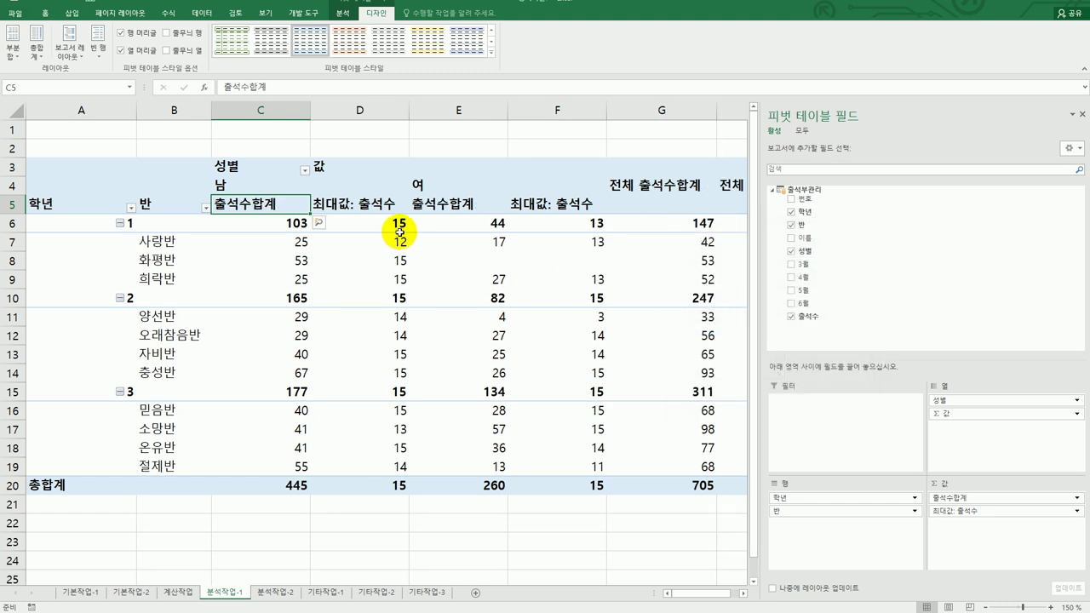
double_click(358, 204)
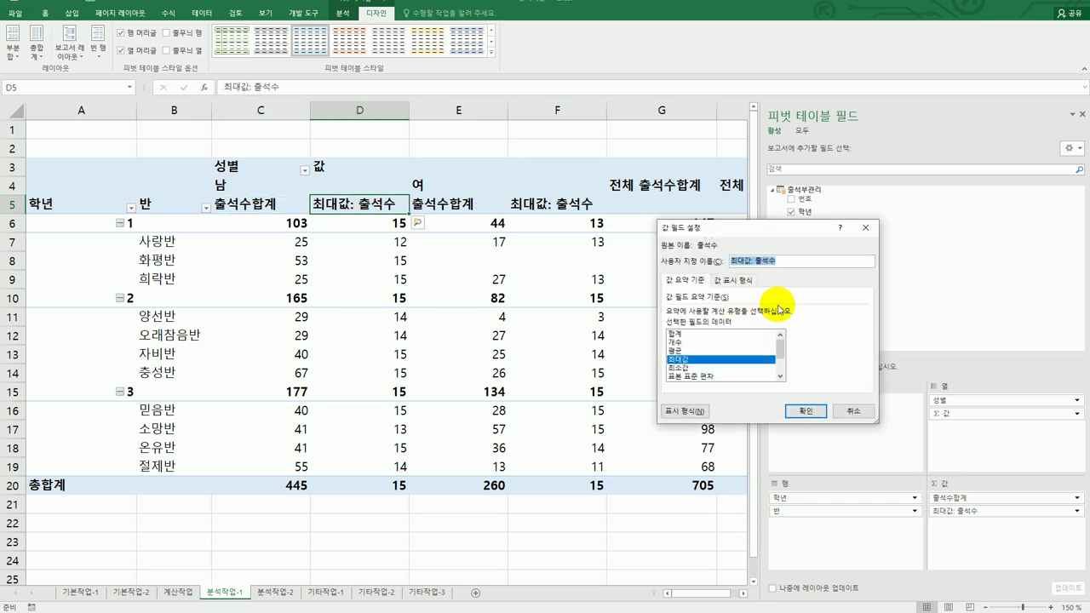
type("출석수최대")
left_click(804, 414)
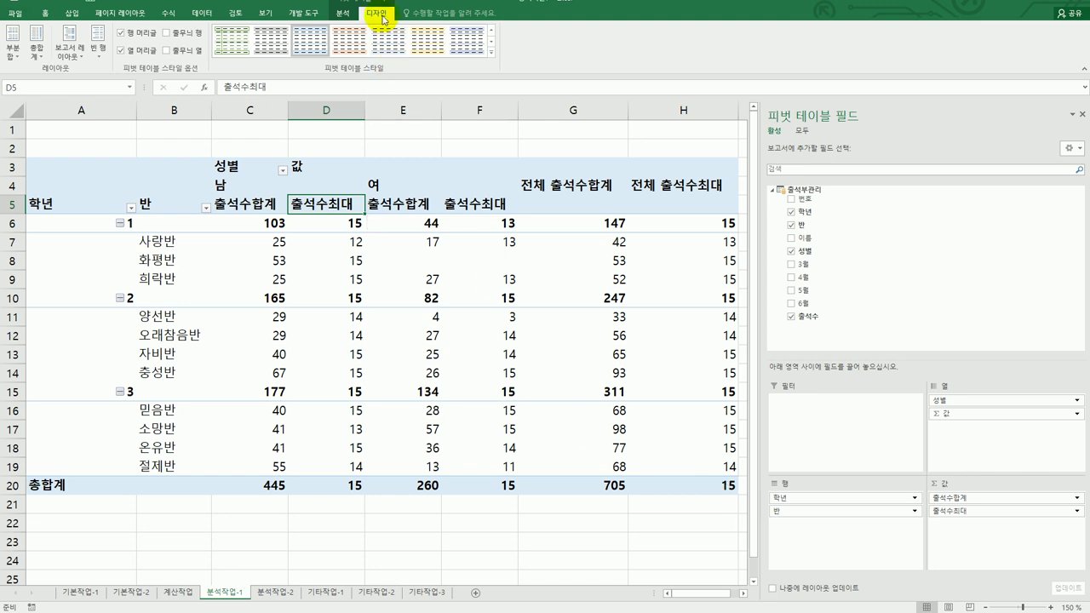
- Show grand totals for columns only and sort the pivot table's 반 field in descending order
left_click(42, 57)
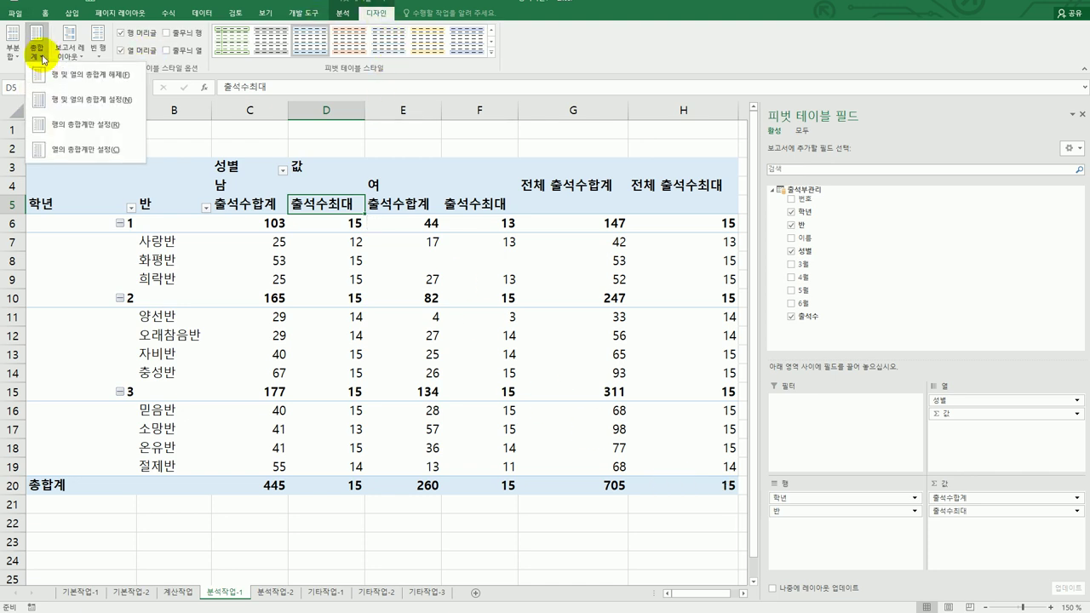
left_click(74, 149)
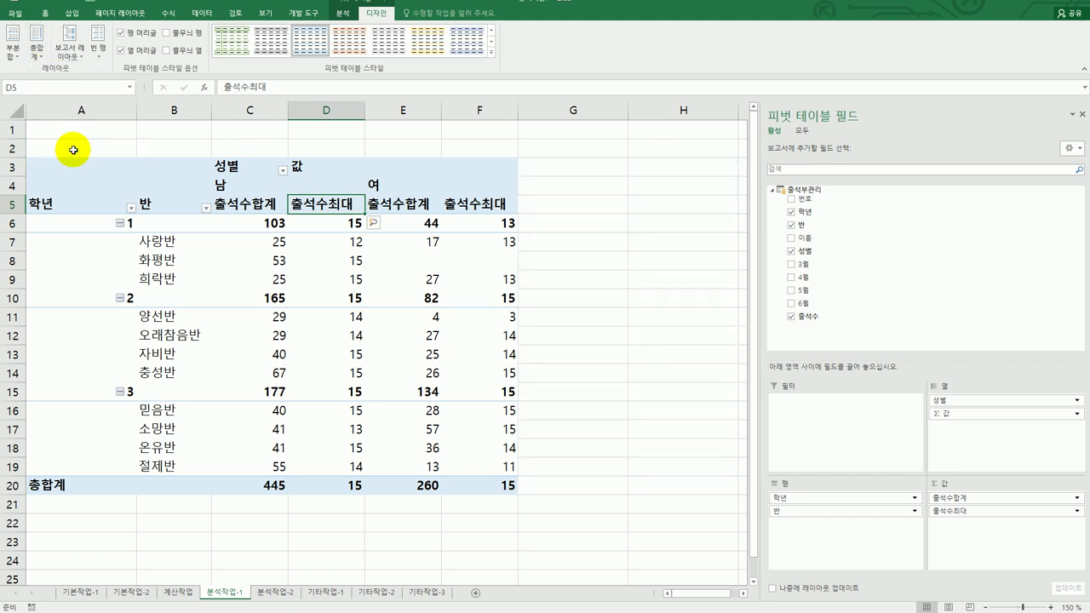
left_click(206, 209)
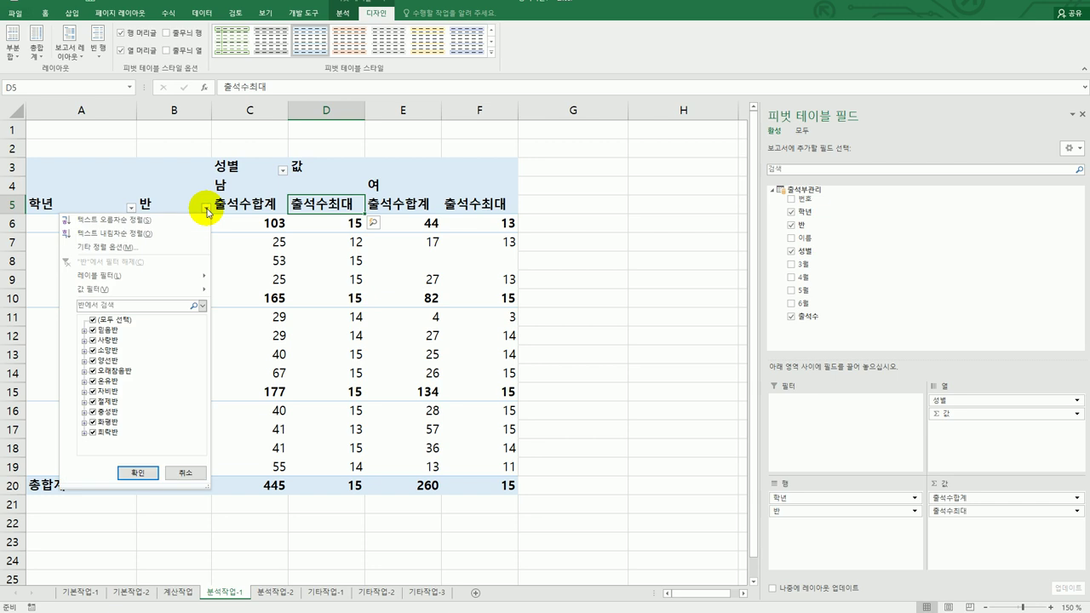
left_click(154, 238)
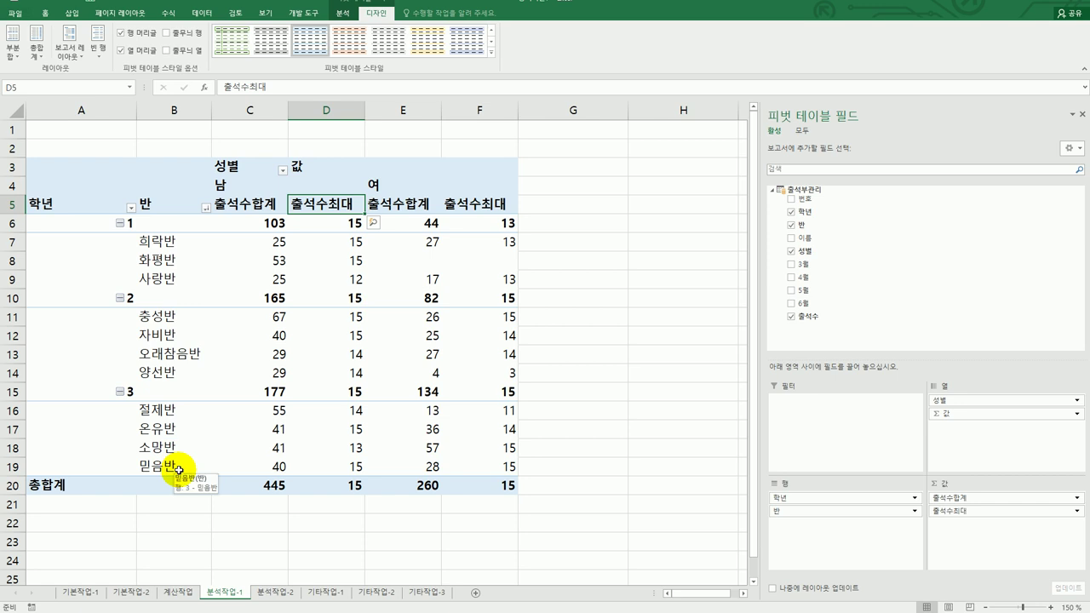
left_click(174, 541)
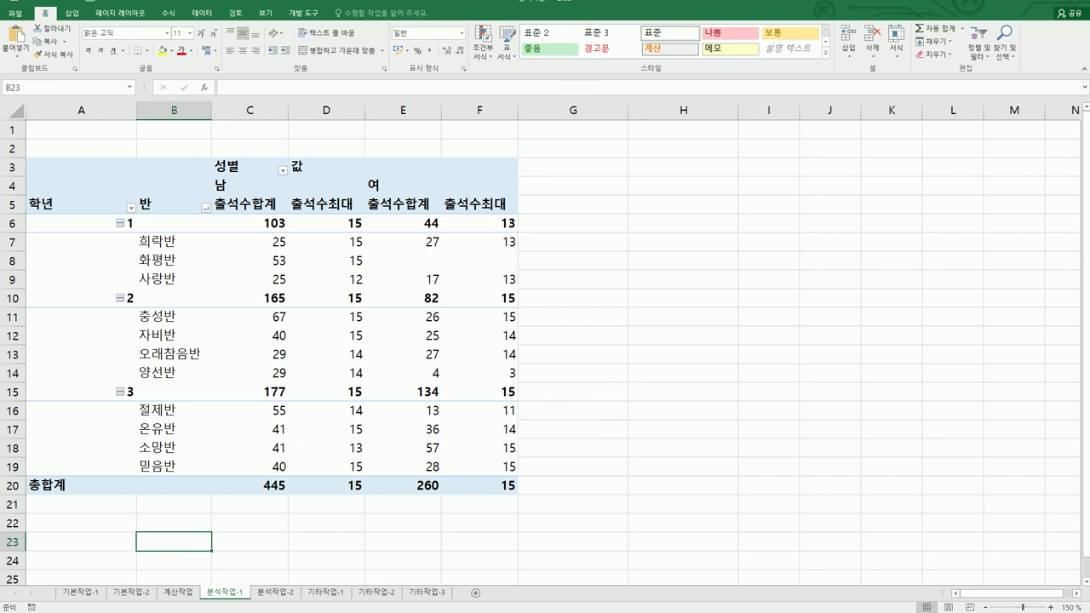
- Switch to the exam document, check the pivot table figure, and read the 분석작업-2 instructions for sorting and data validation
key("alt+Tab")
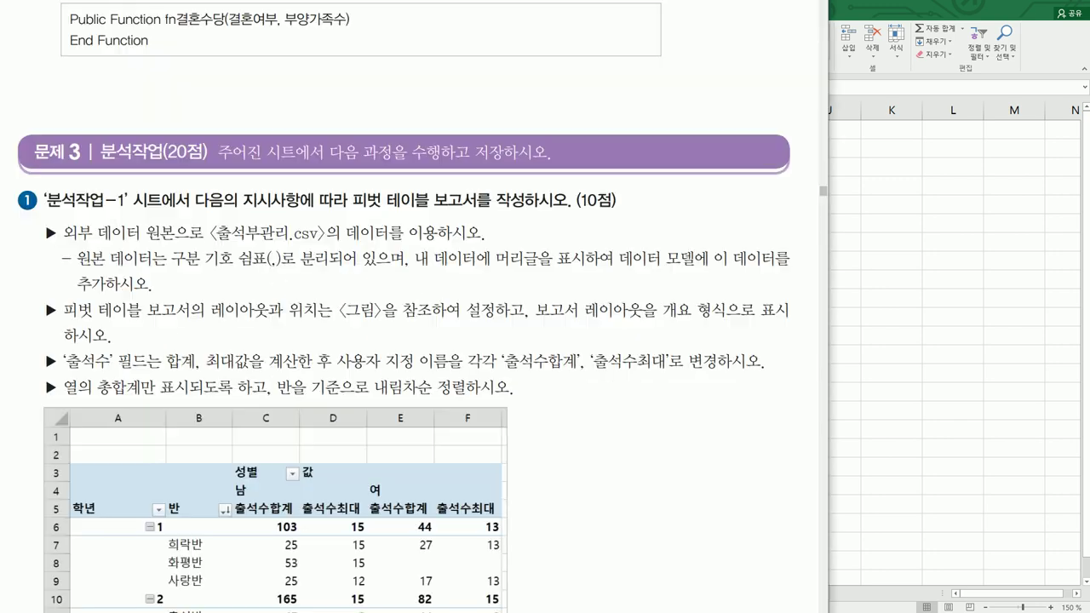
scroll(391, 477, "down", 3)
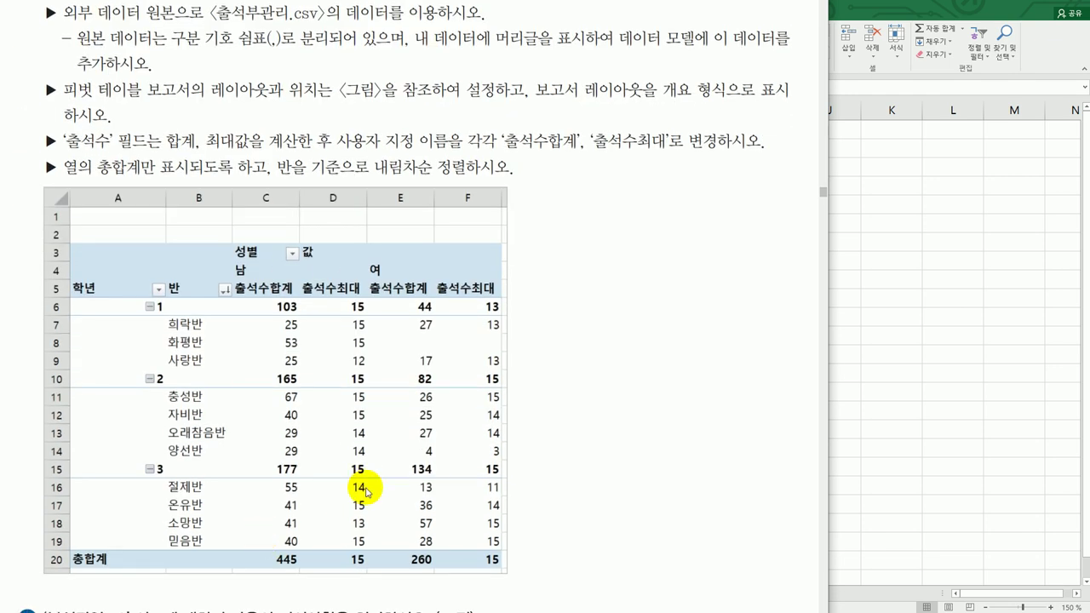
scroll(393, 424, "down", 4)
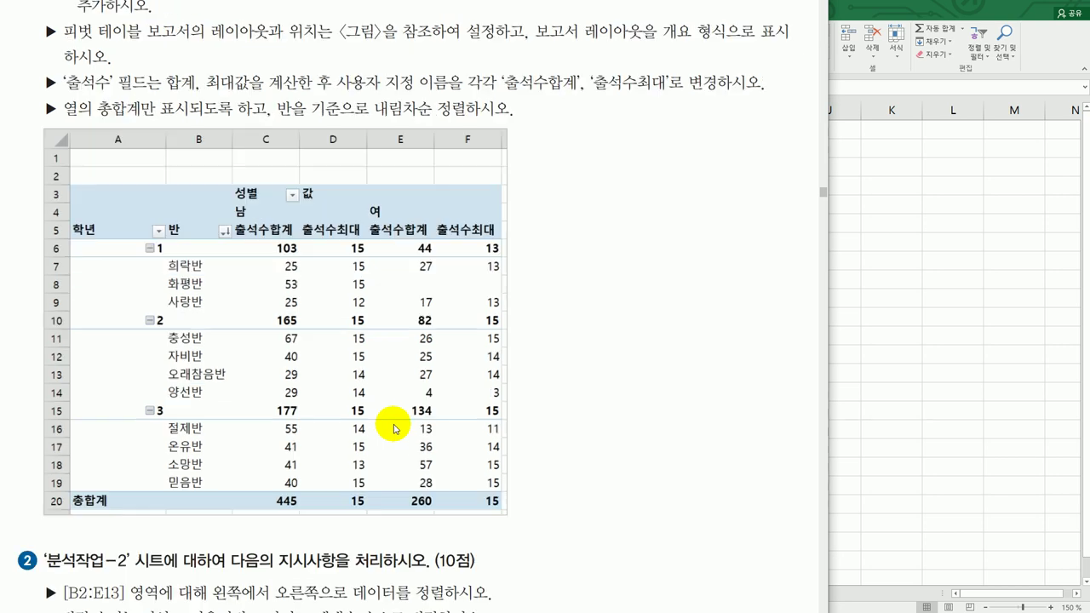
scroll(394, 424, "up", 1)
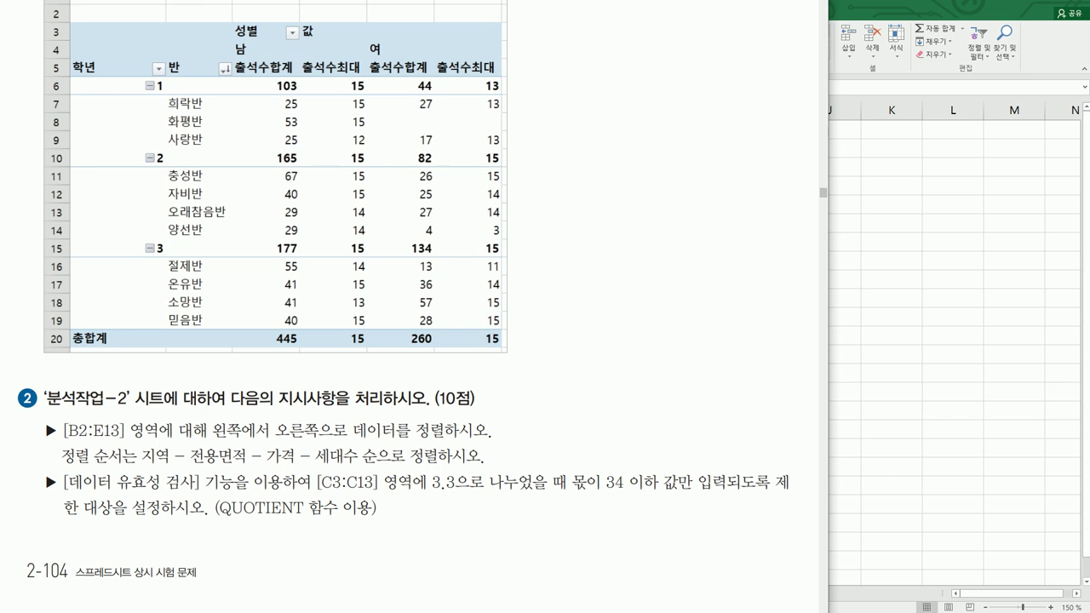
key("Right")
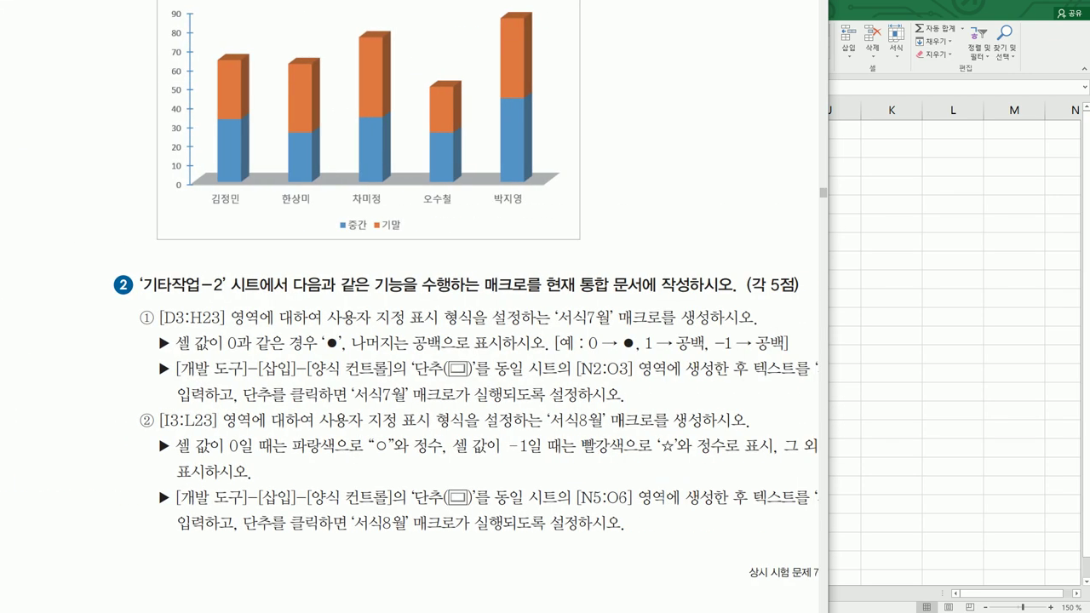
scroll(585, 577, "up", 10)
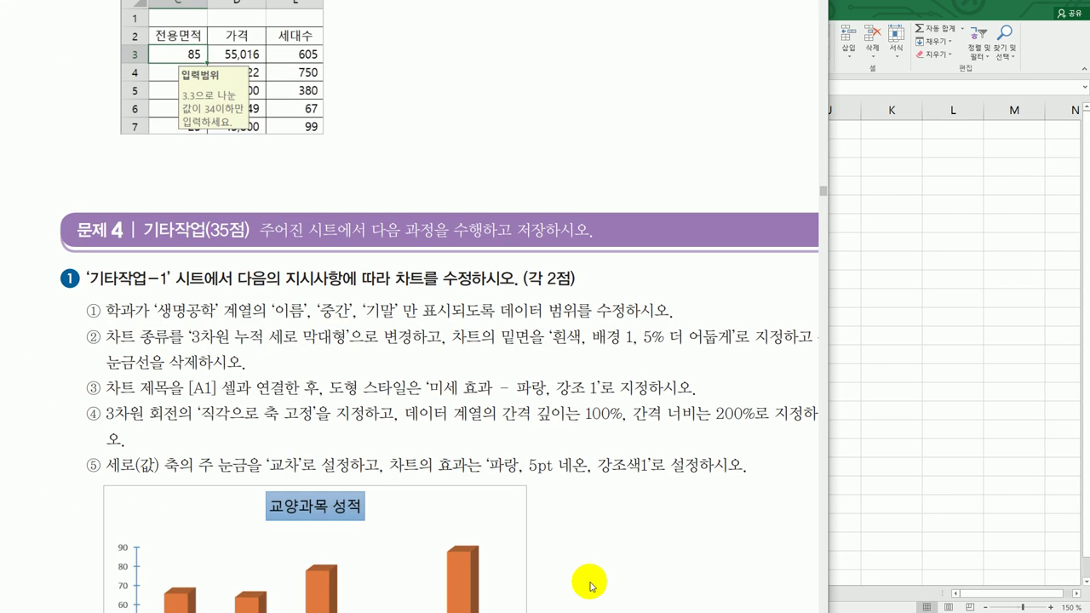
scroll(590, 586, "up", 2)
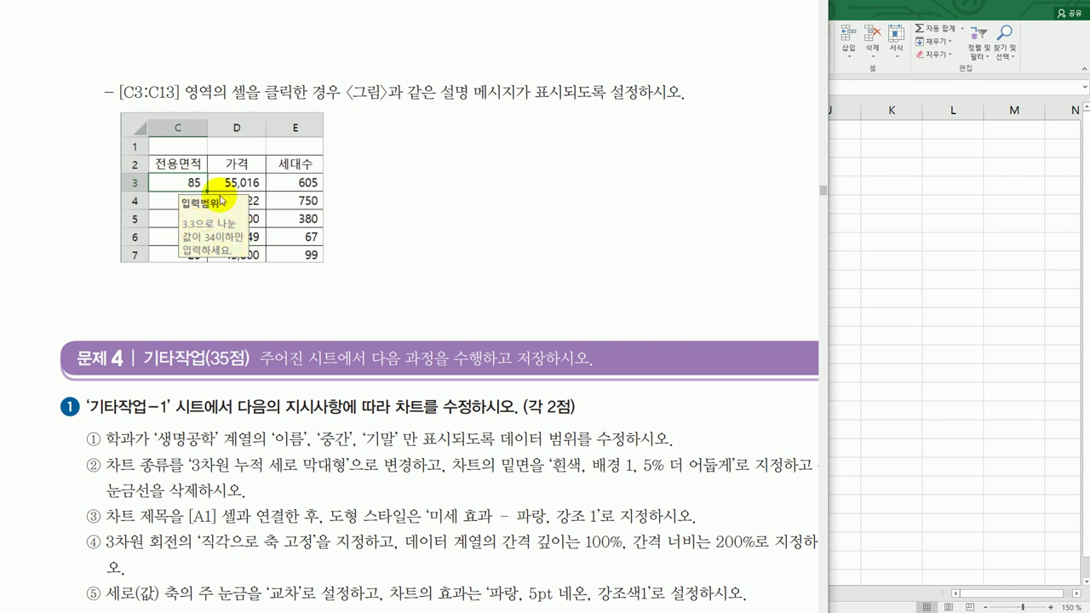
- Return to the 분석작업-2 sheet in Excel and set up a sort of B2:E13 with its direction set to 왼쪽에서 오른쪽
left_click(890, 302)
left_click(271, 597)
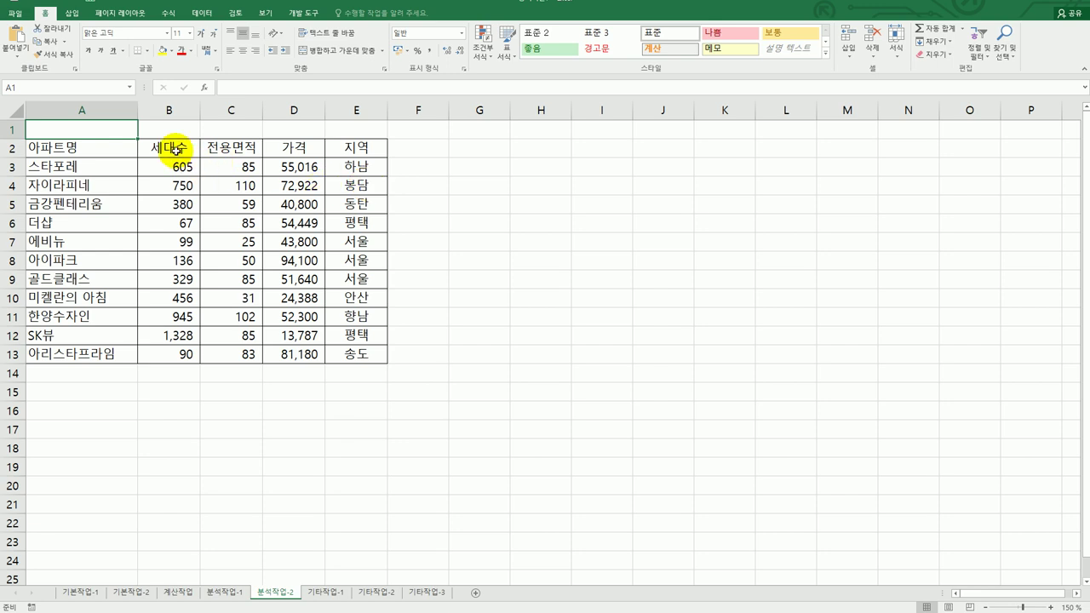
left_click_drag(174, 150, 354, 355)
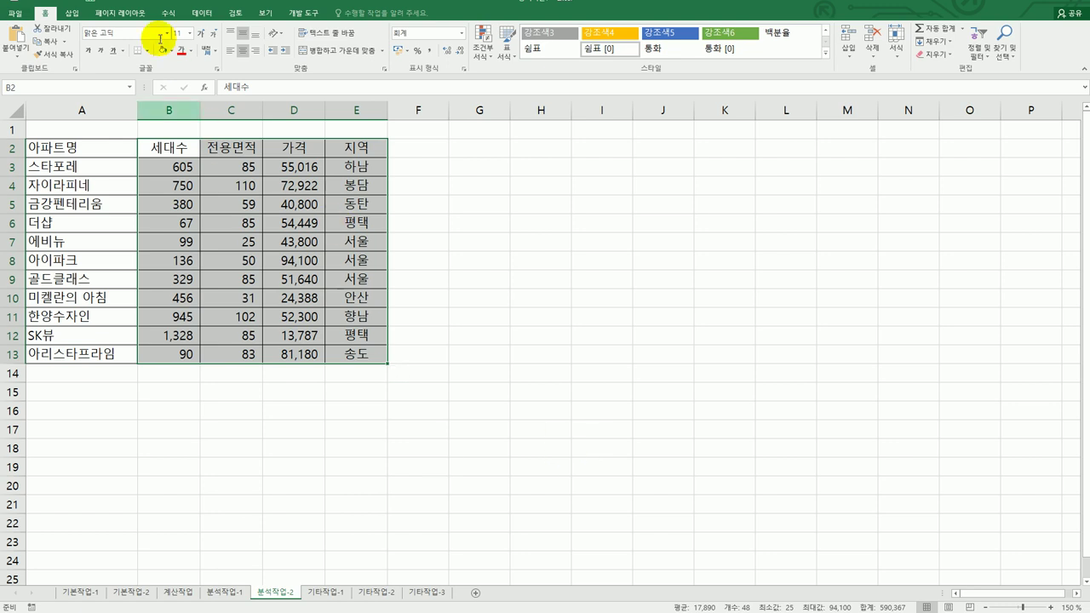
left_click(204, 15)
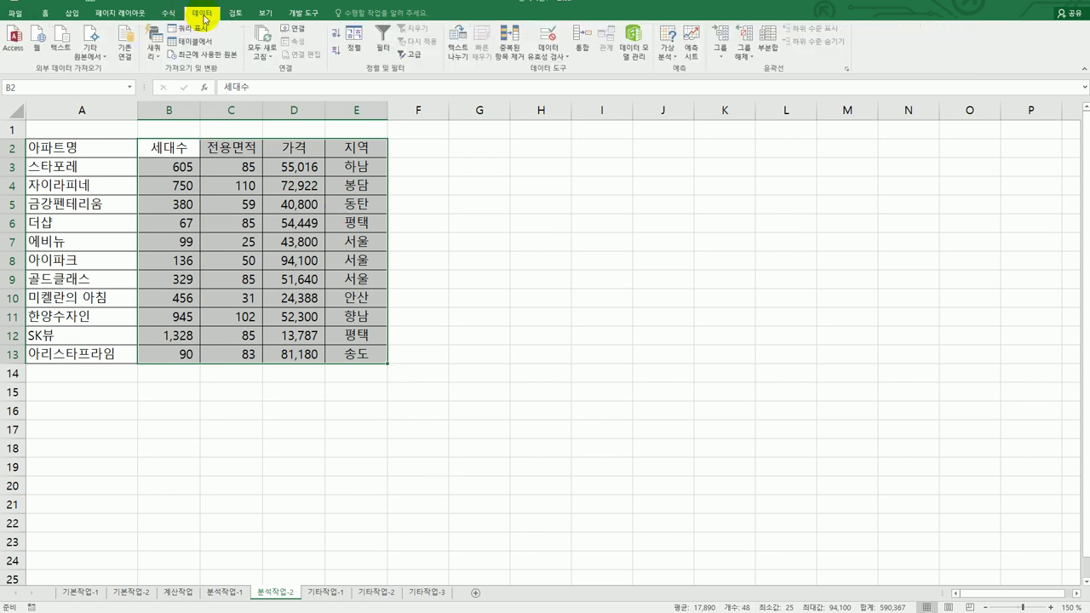
left_click(352, 43)
left_click_drag(712, 260, 639, 250)
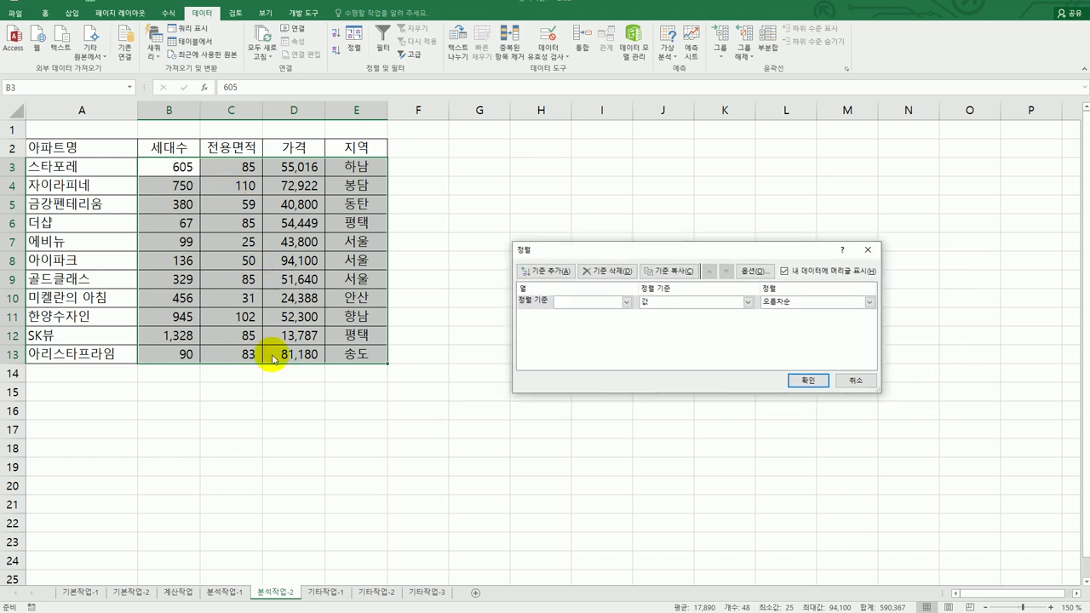
left_click(752, 274)
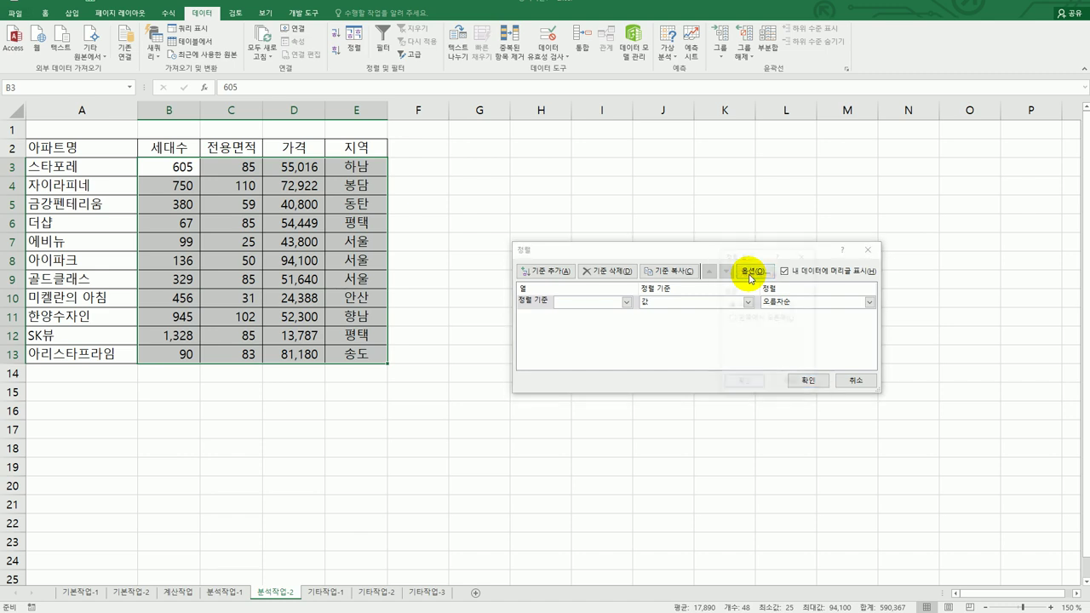
left_click(749, 318)
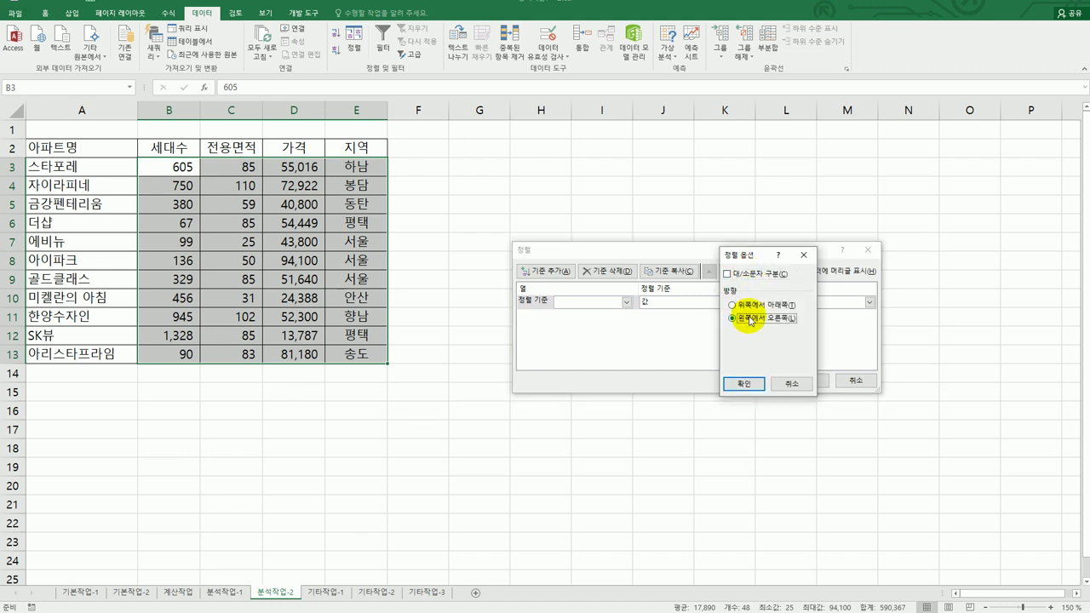
left_click(744, 384)
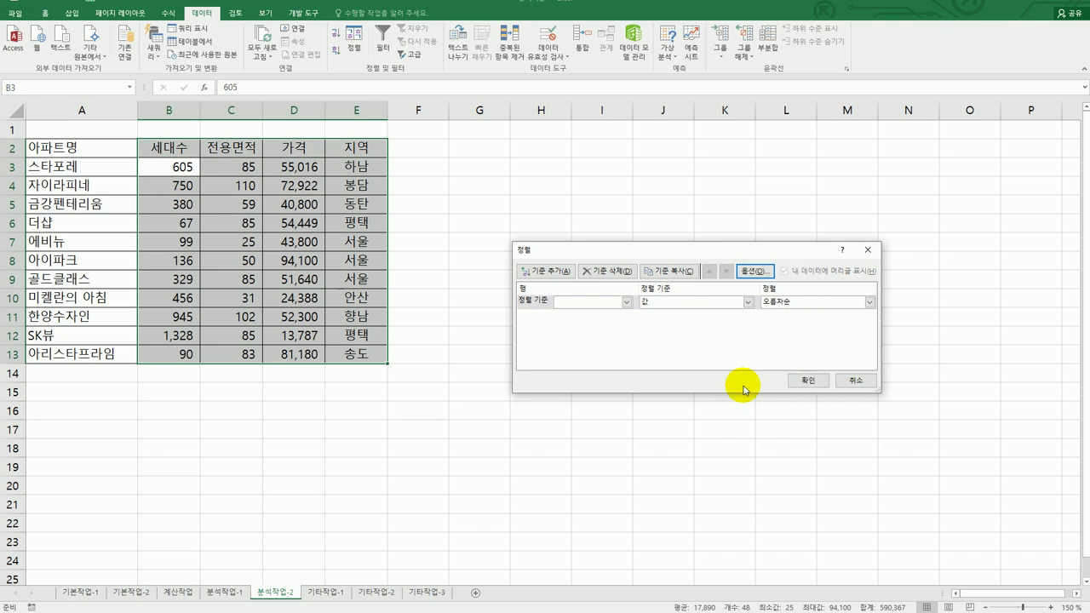
- Set the sort criterion to 행 2 and choose 사용자 지정 목록 as its order
left_click(626, 303)
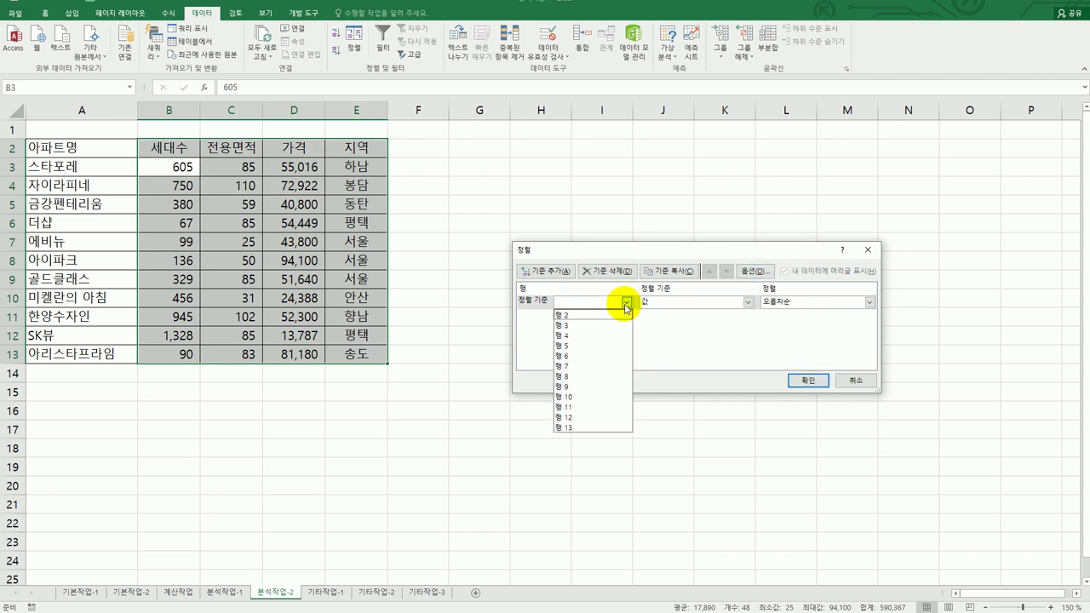
left_click(622, 316)
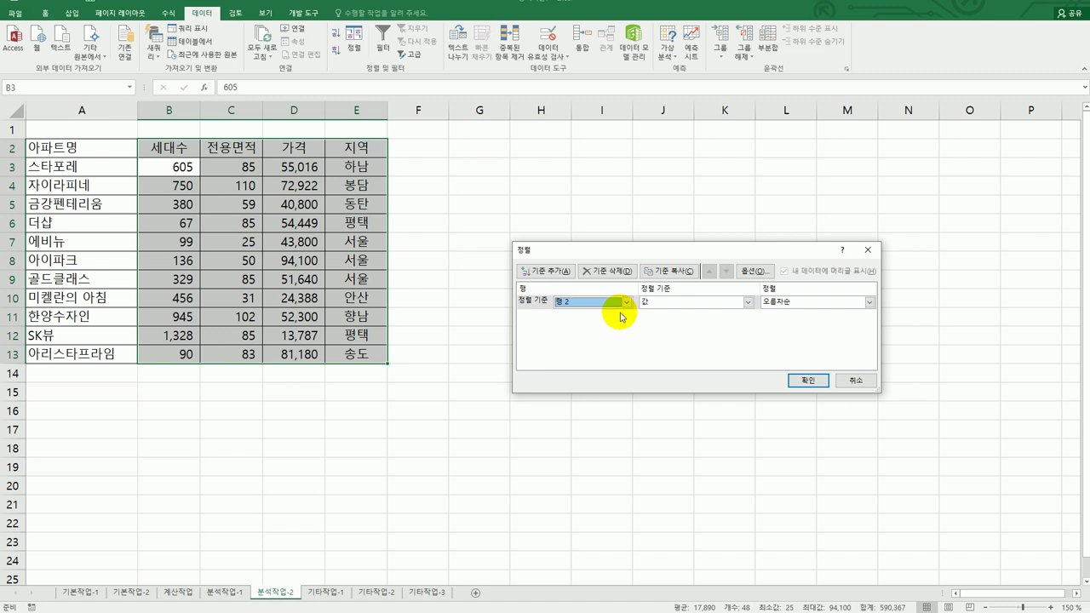
left_click(803, 303)
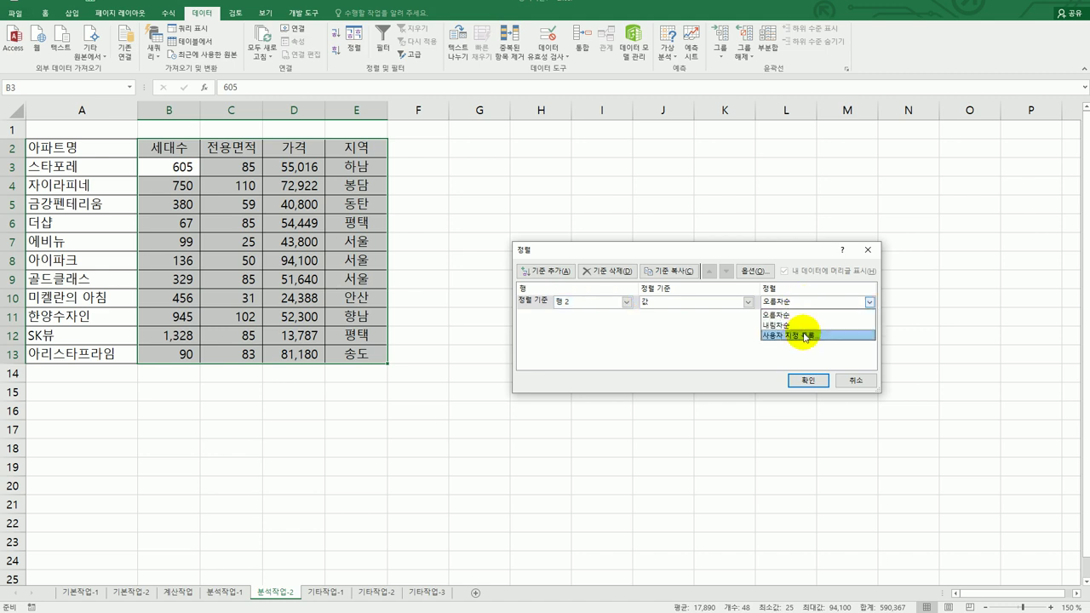
left_click(804, 337)
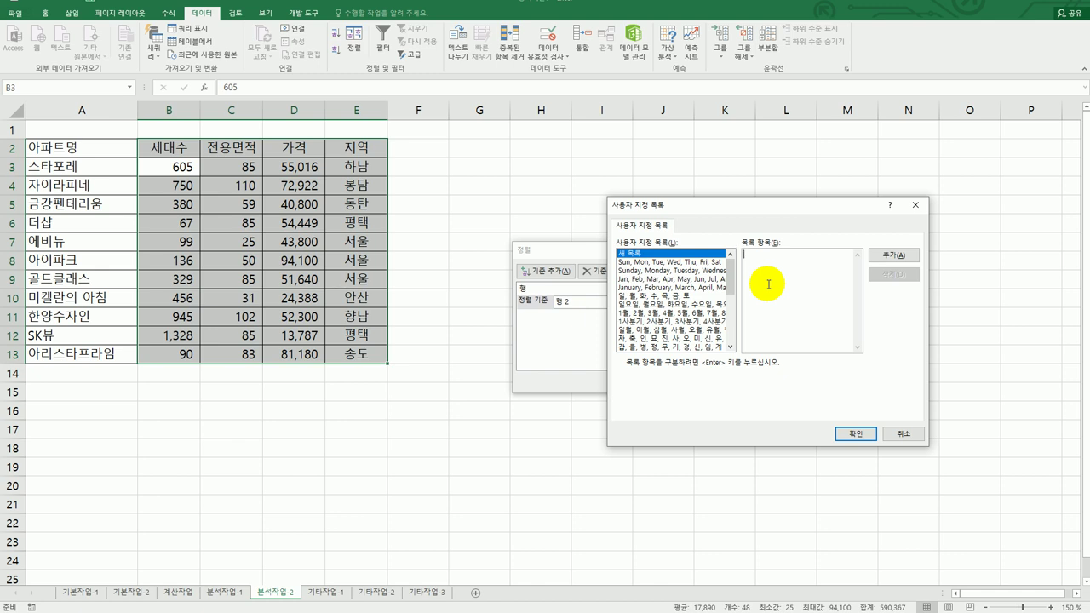
- Use the custom list 지역, 전용면적, 가격, 세대수 as the order and apply the sort
type("ㅅ")
type("역")
key("Return")
type("전용면적")
key("Return")
type("가격")
key("Return")
type("세대수")
left_click(894, 254)
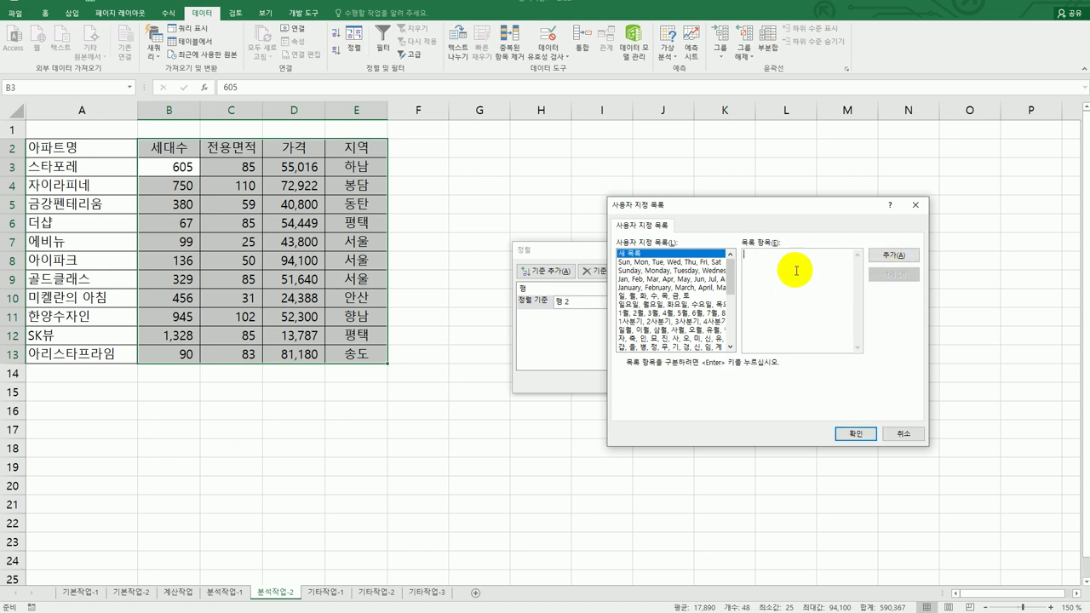
left_click_drag(732, 274, 714, 344)
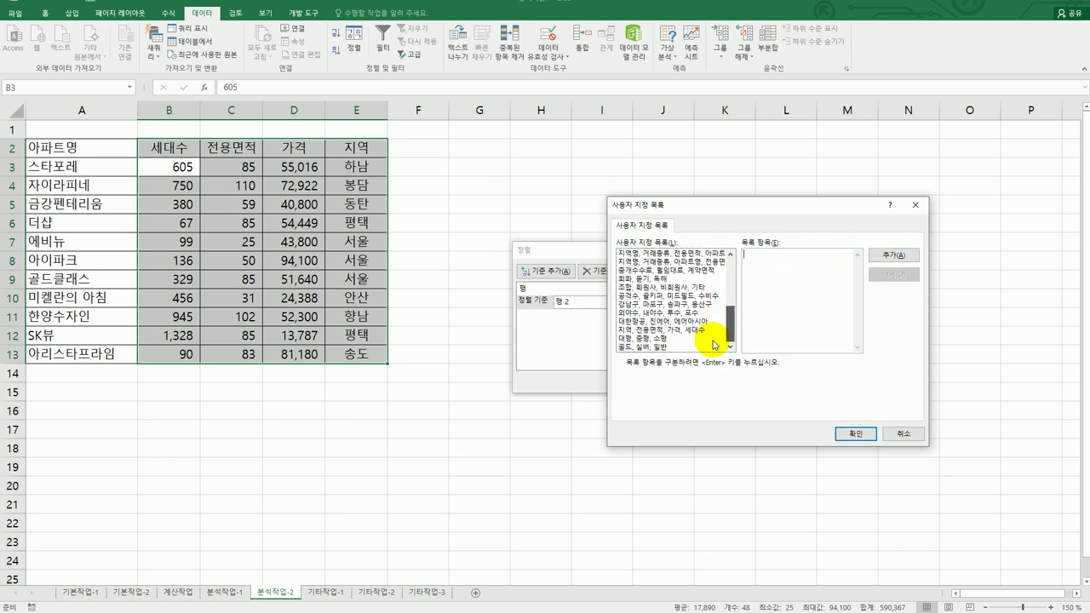
left_click(709, 330)
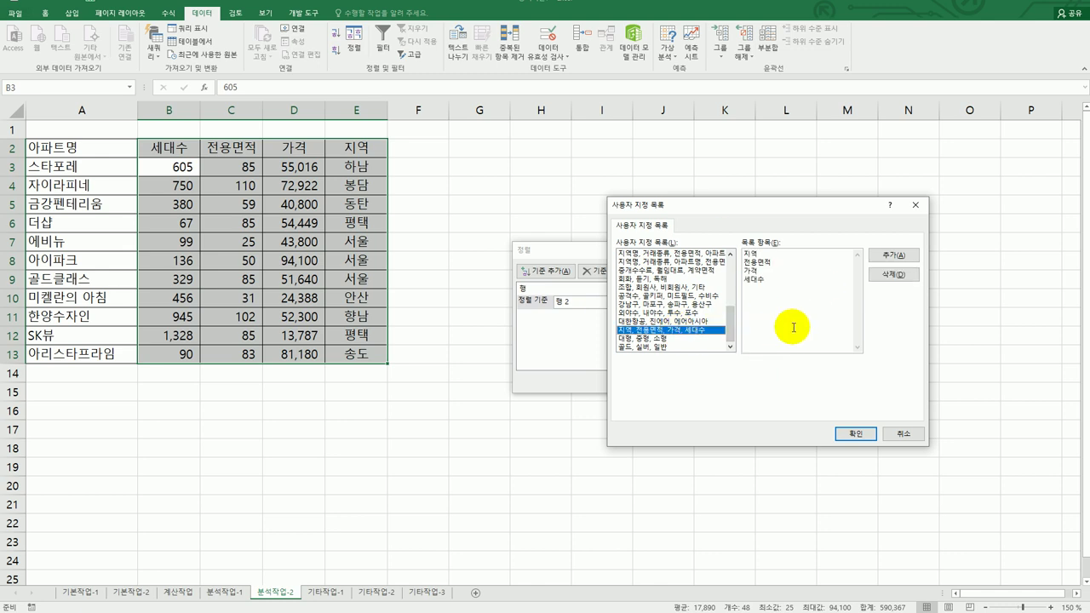
left_click(855, 434)
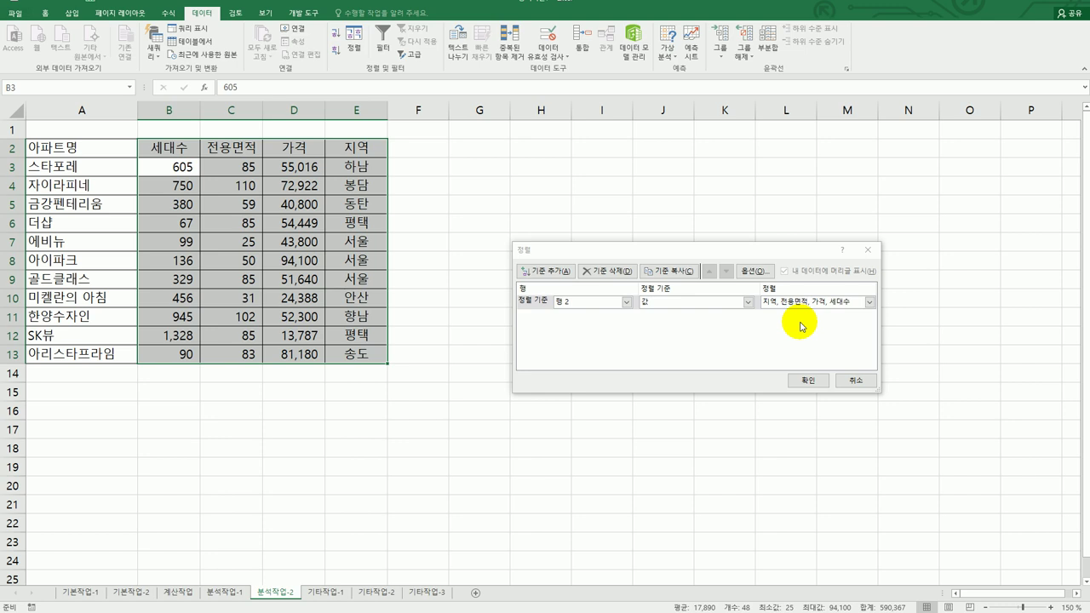
left_click(805, 380)
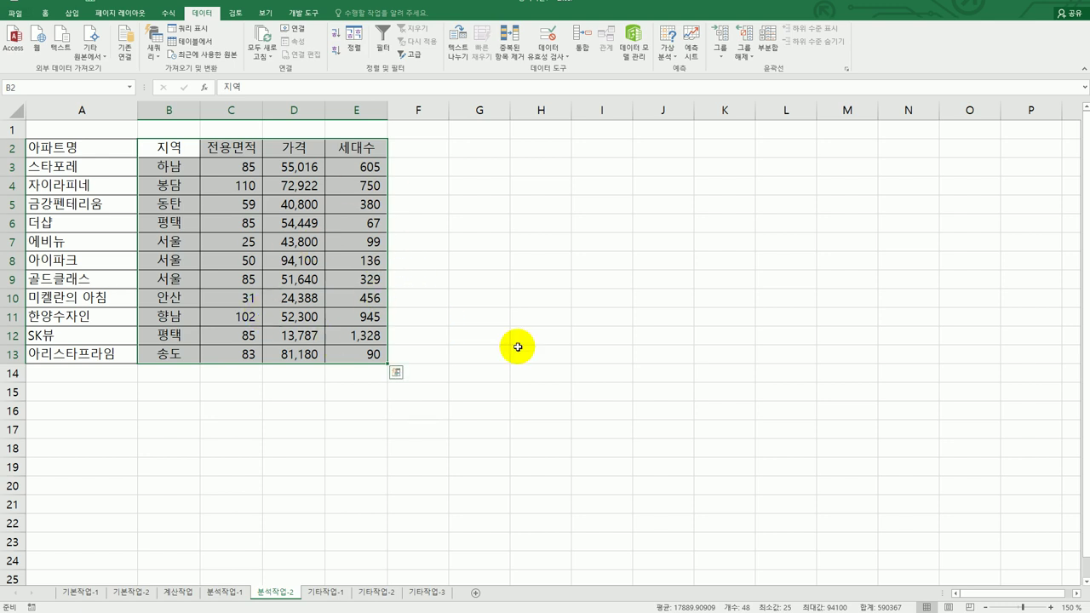
- Restrict the 전용면적 values in C3:C13 with a 사용자 지정 data validation rule using the formula =quotient(C3,3.3)<=34
left_click(594, 359)
left_click_drag(228, 162, 233, 353)
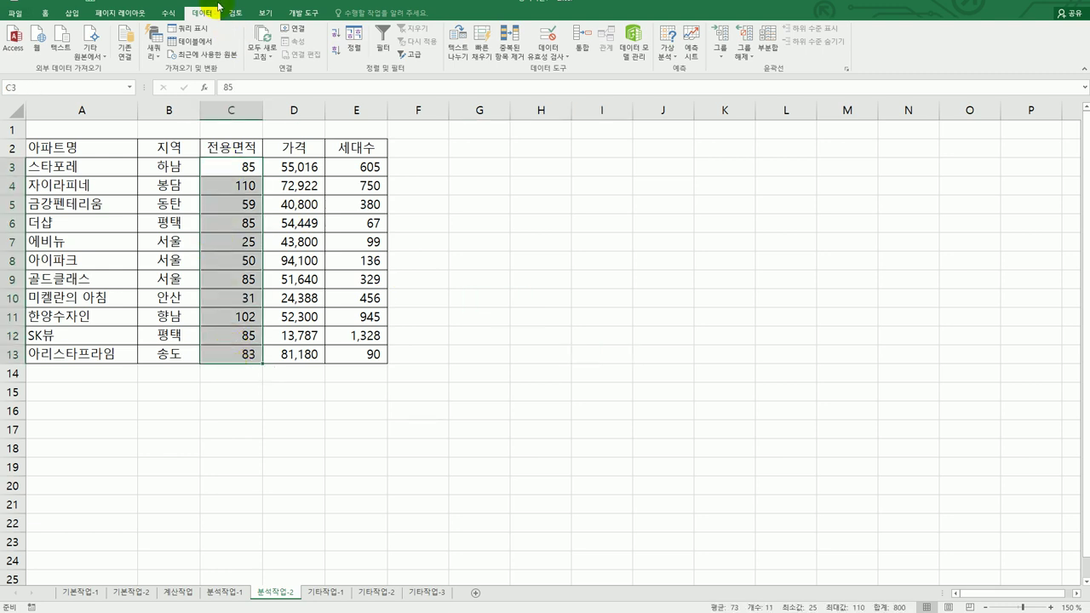
left_click(546, 38)
left_click(661, 279)
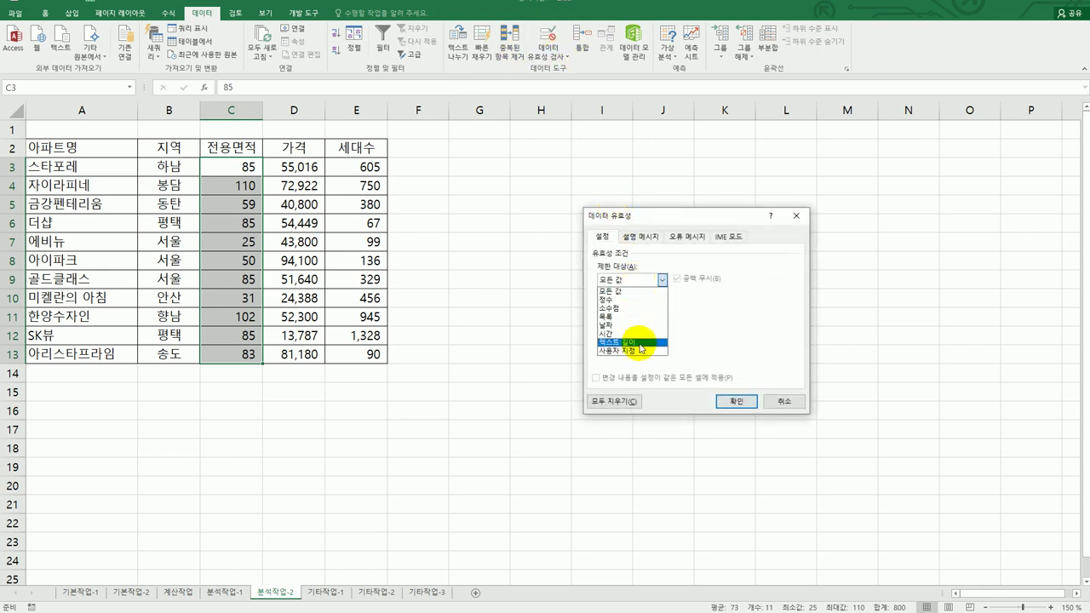
left_click(640, 352)
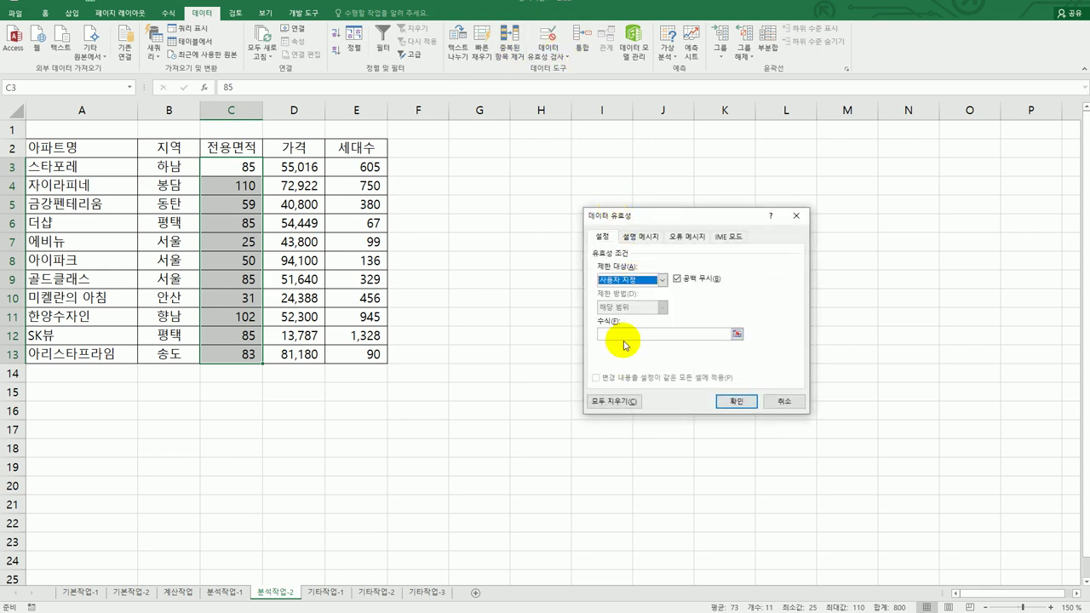
left_click(631, 333)
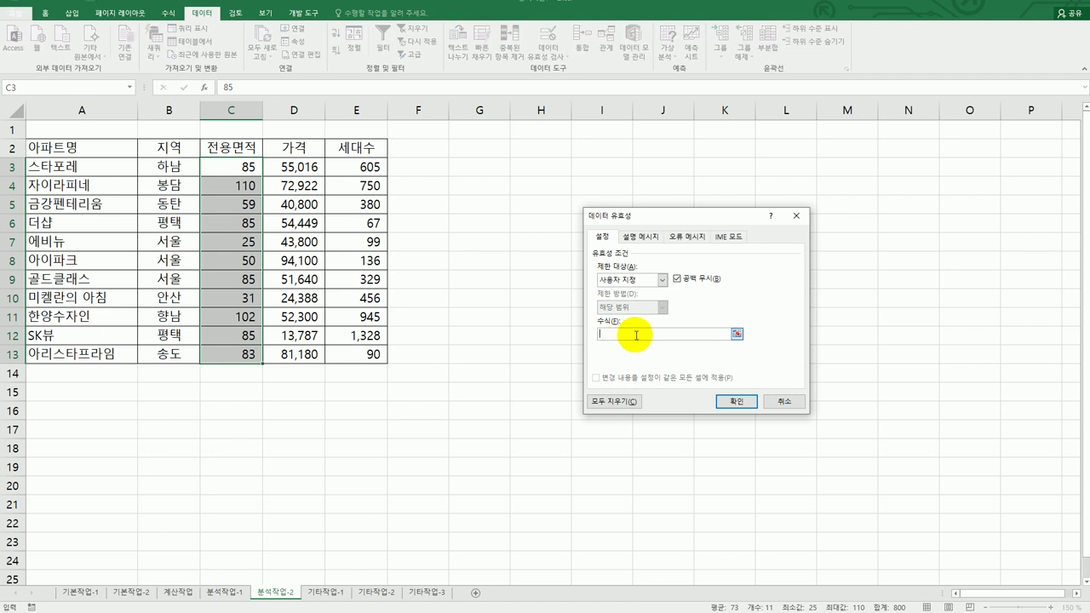
type("=")
key("Hangul")
type("대")
left_click(231, 167)
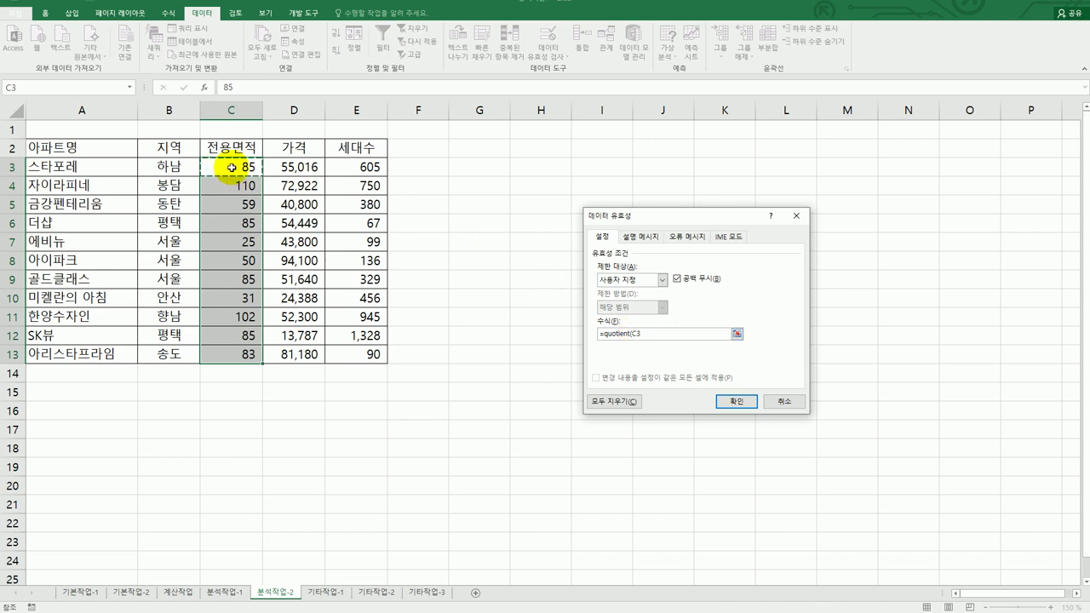
type(",")
type("3,3")
type(")<=34")
- Add an input message titled 입력범위 with the text "3.3으로 나눈 값이 34이하만 입력하세요." and apply the validation
left_click(637, 236)
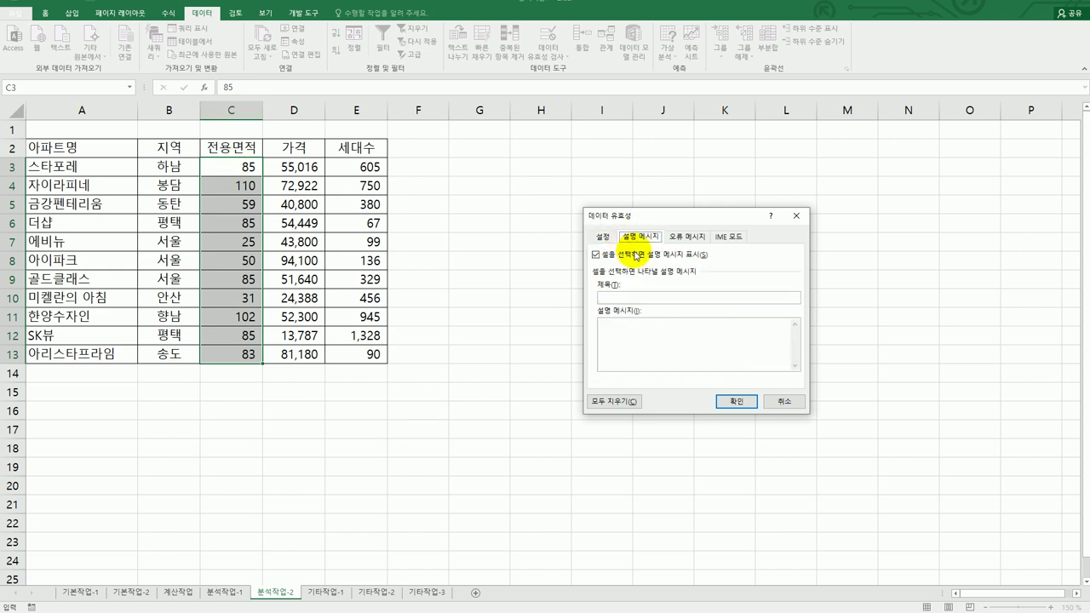
left_click(635, 298)
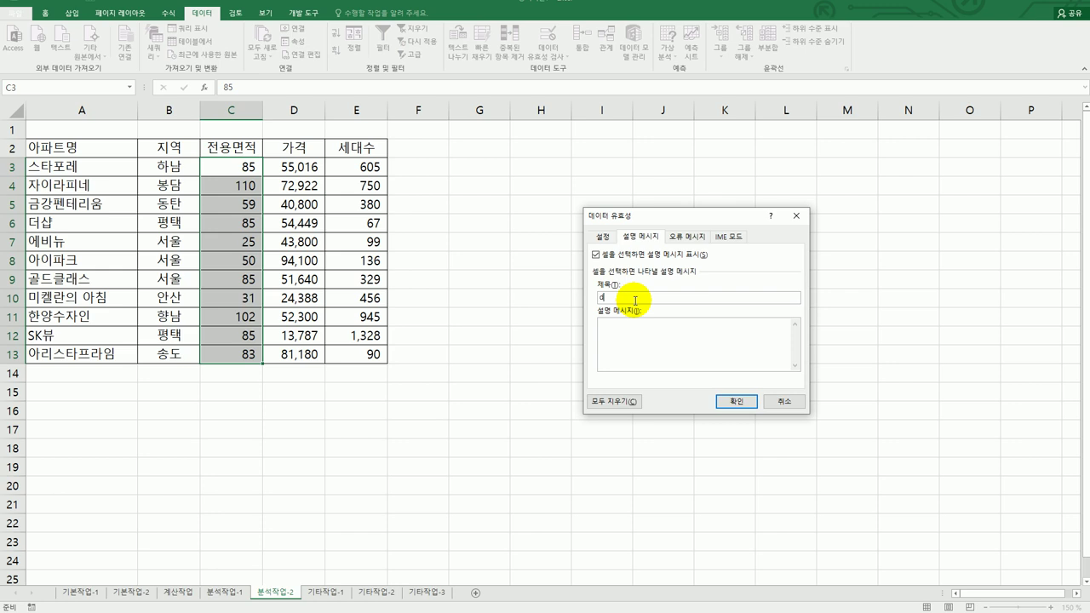
key("BackSpace")
type("입ㄹ범위")
key("Tab")
type("3.3으로")
type(" 나")
type("는 값이")
type(" 34이하면 ㅇ")
type("입력하세요.")
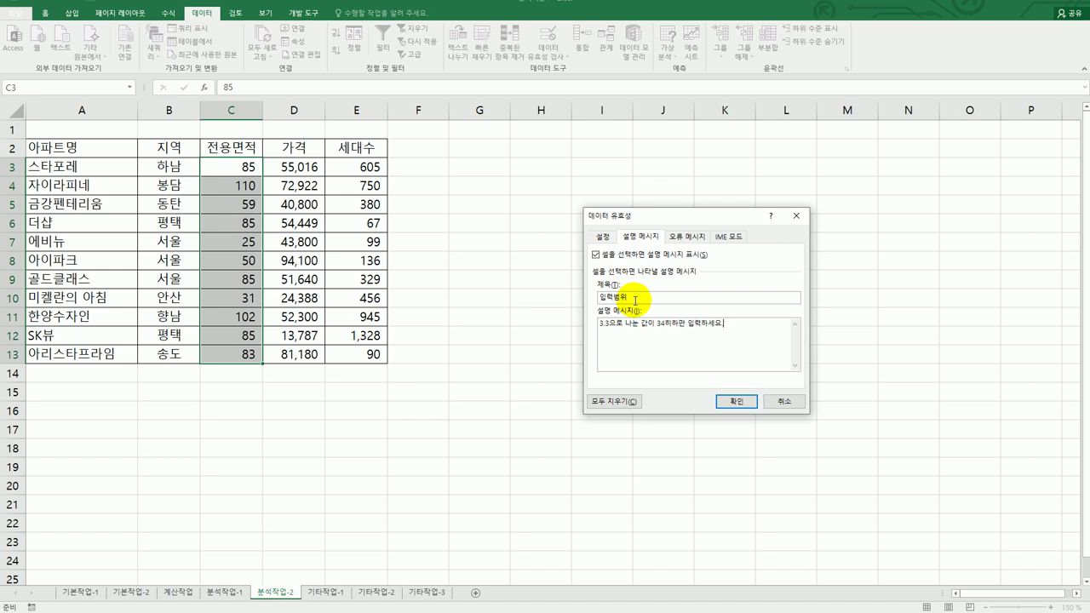
left_click(735, 401)
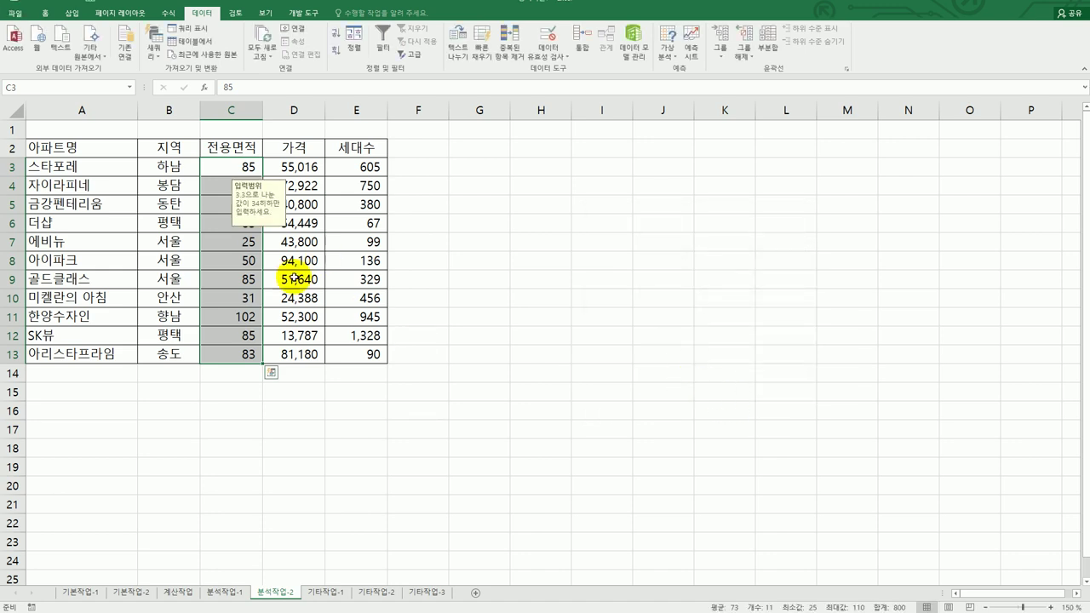
left_click(568, 350)
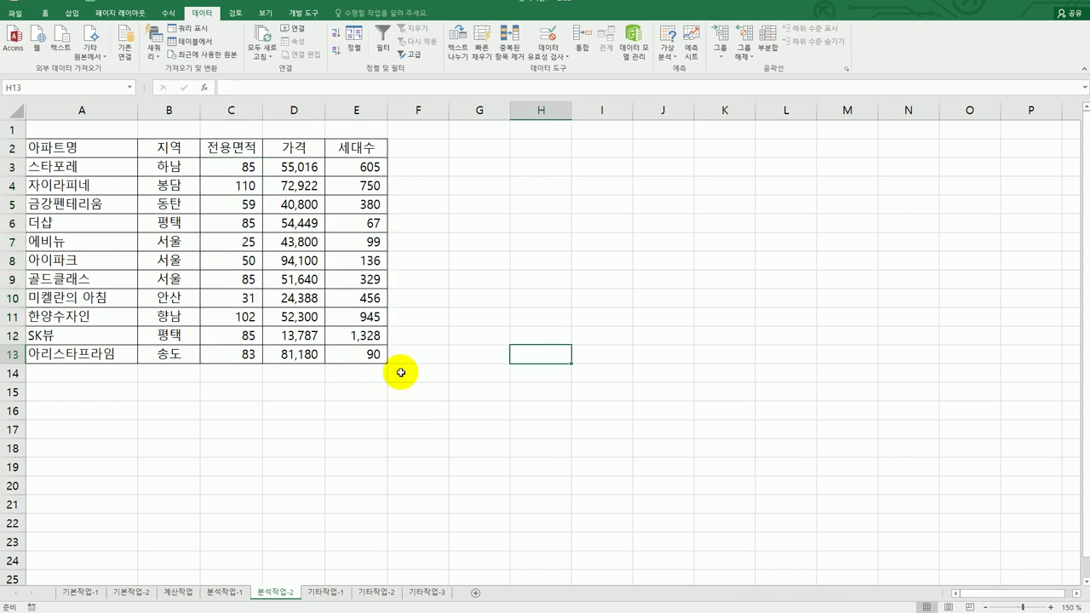
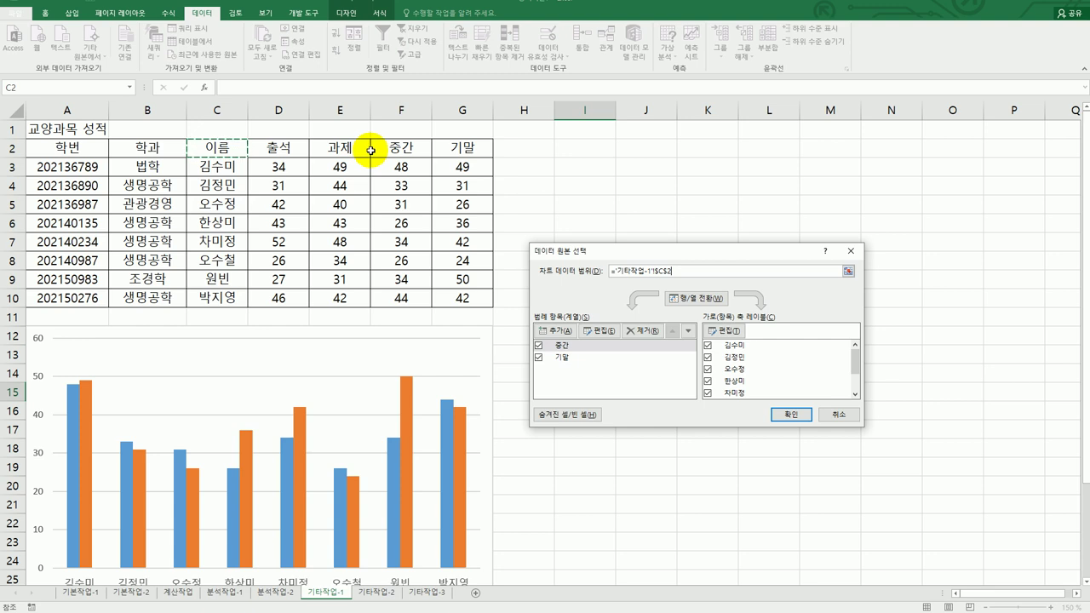
- Limit the 기타작업-1 chart's data range to the 이름, 중간 and 기말 headers and the 생명공학 rows 4, 6 to 8 and 10
left_click_drag(392, 147, 444, 148)
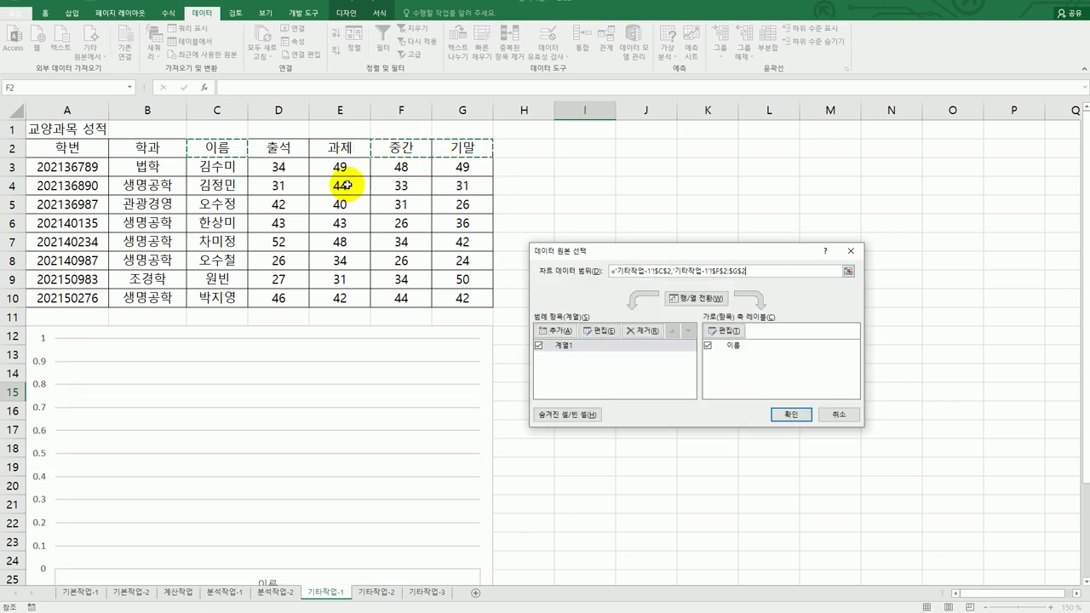
left_click(221, 185, "ctrl")
left_click_drag(392, 186, 463, 186)
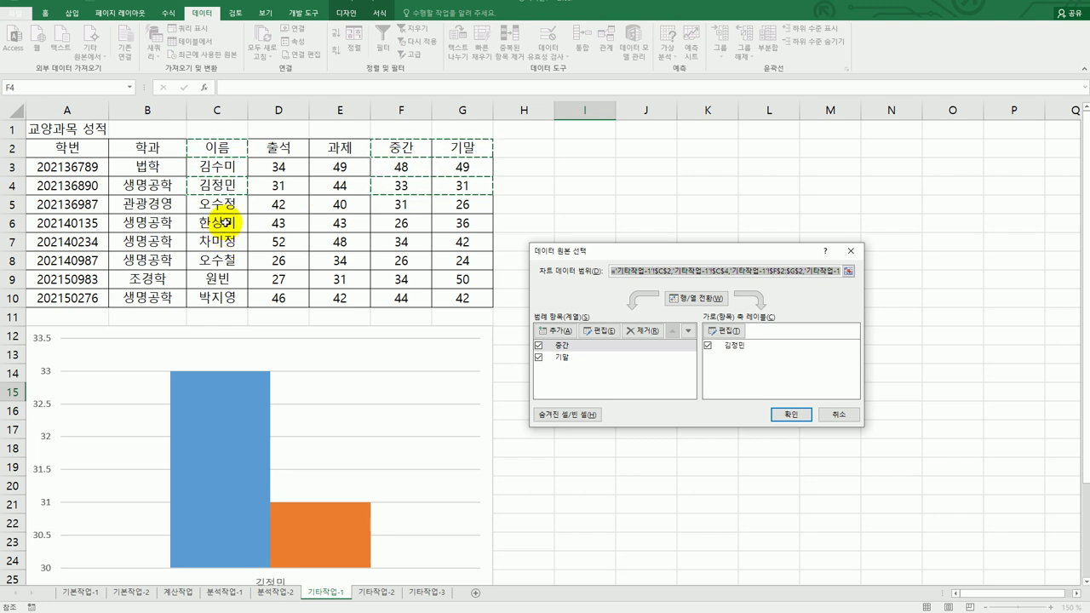
left_click_drag(226, 223, 225, 261)
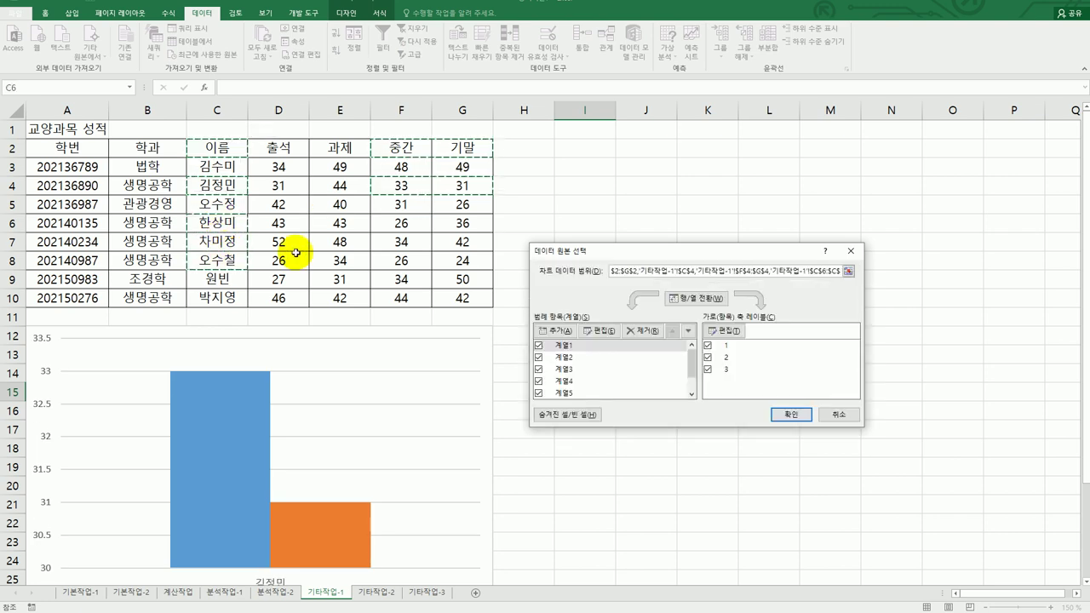
left_click_drag(390, 225, 455, 261)
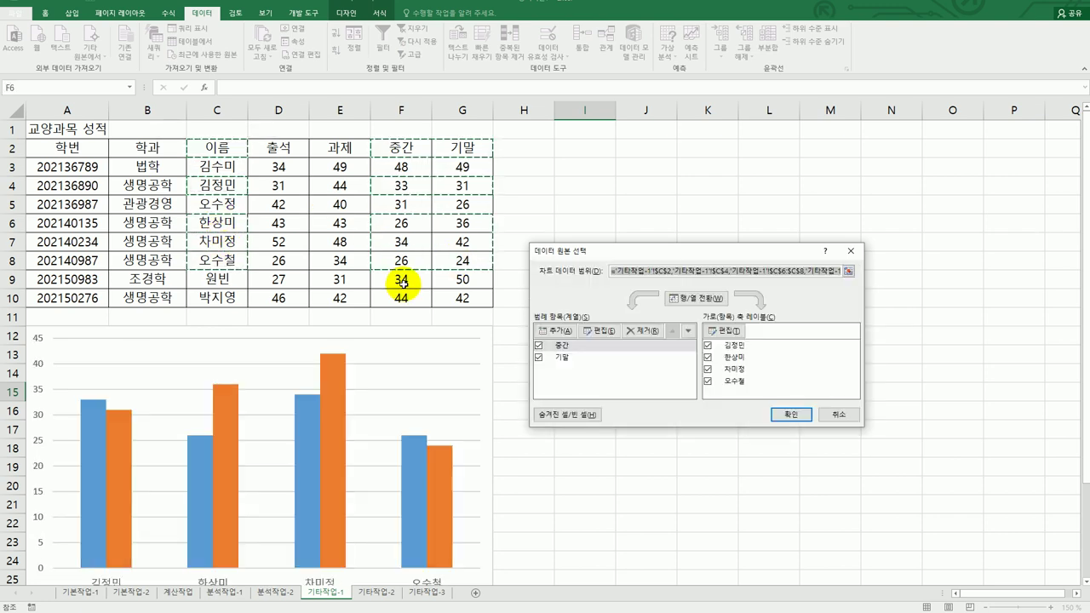
left_click(224, 302, "ctrl")
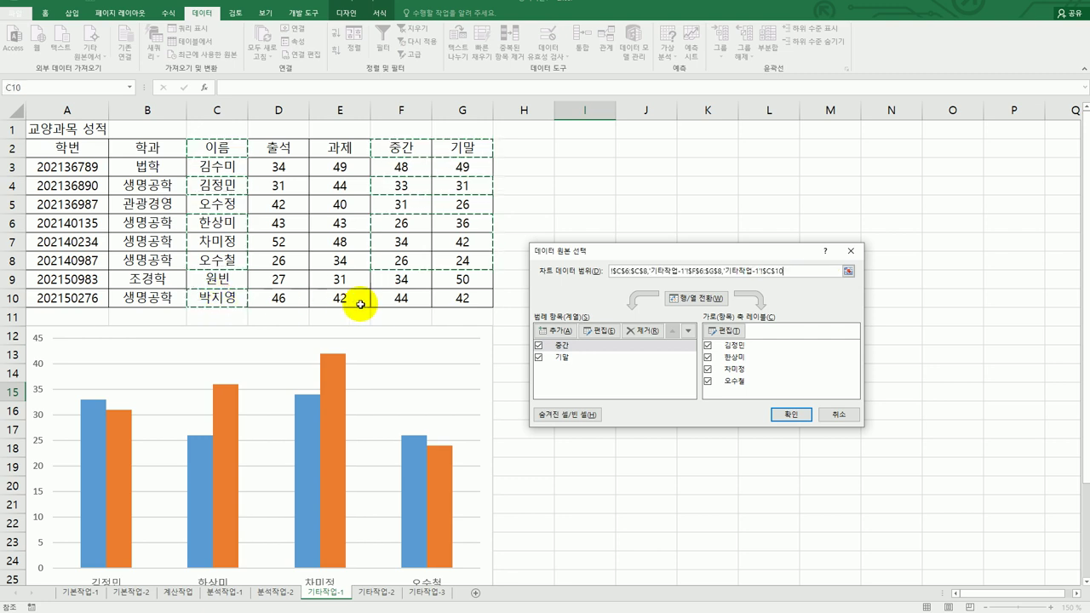
left_click_drag(402, 298, 460, 298)
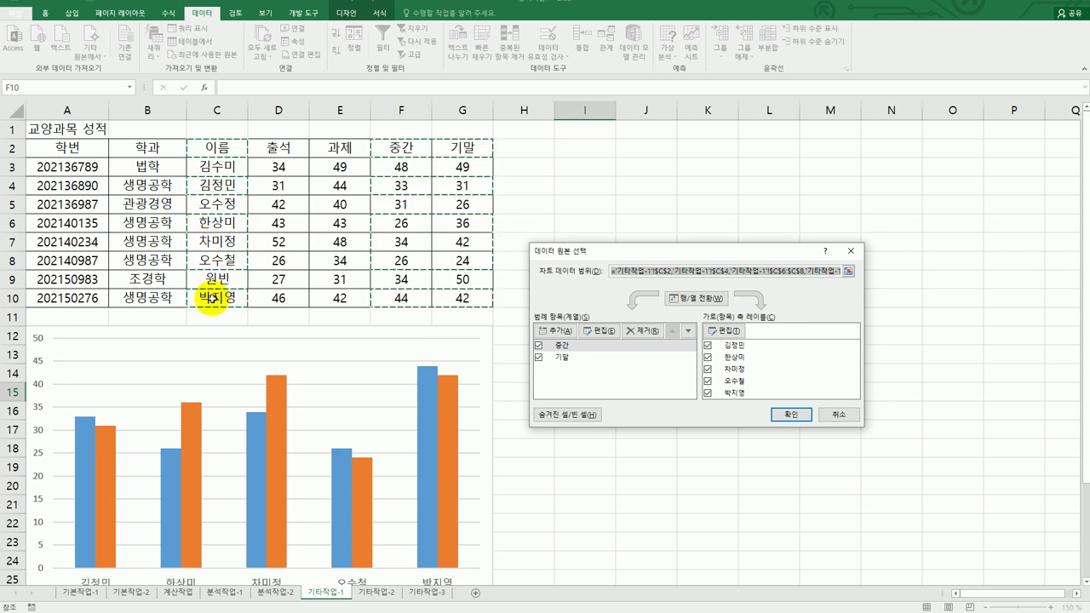
left_click(788, 414)
- Change the 기타작업-1 chart's type to 3차원 누적 세로 막대형
scroll(738, 404, "down", 1)
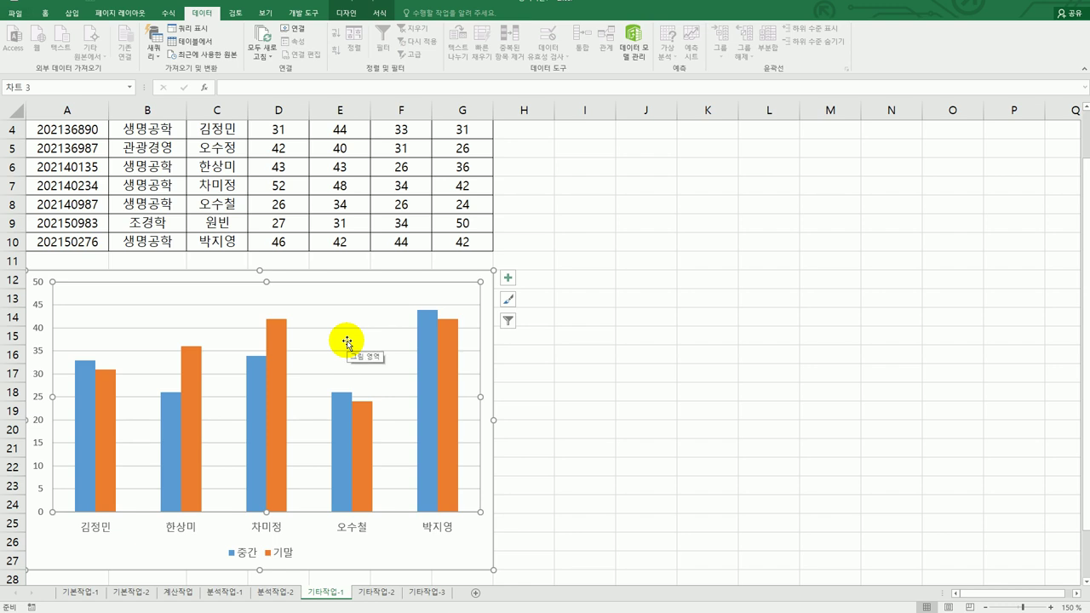
right_click(312, 299)
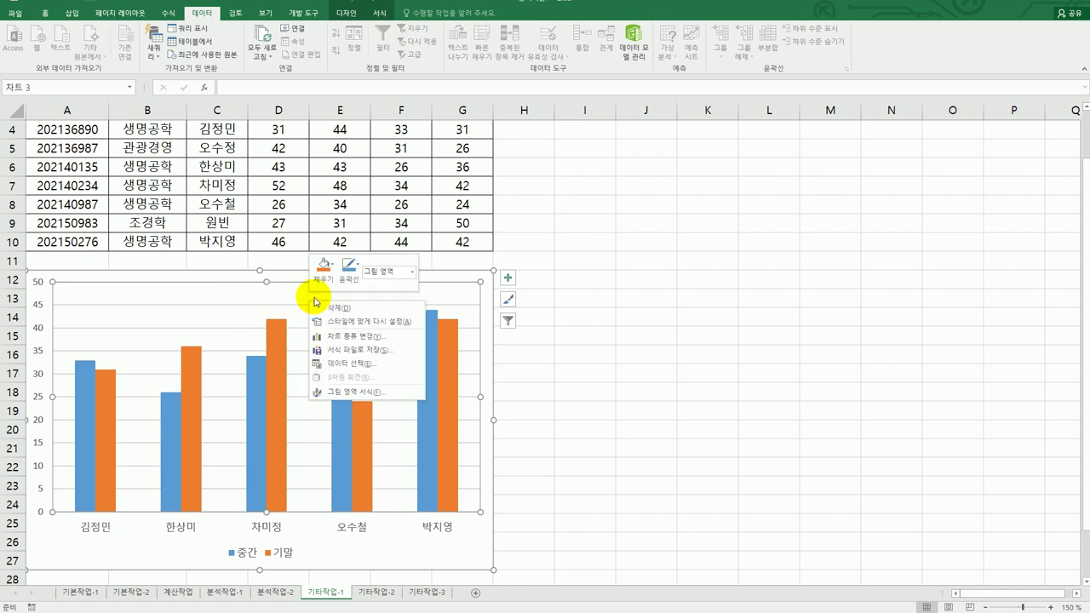
left_click(358, 336)
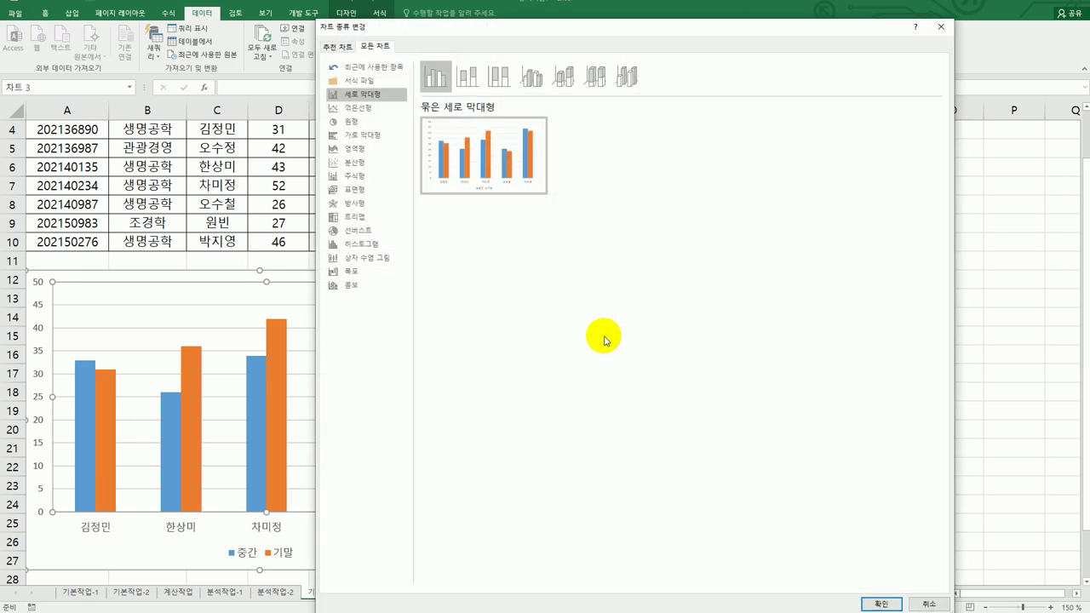
left_click(561, 79)
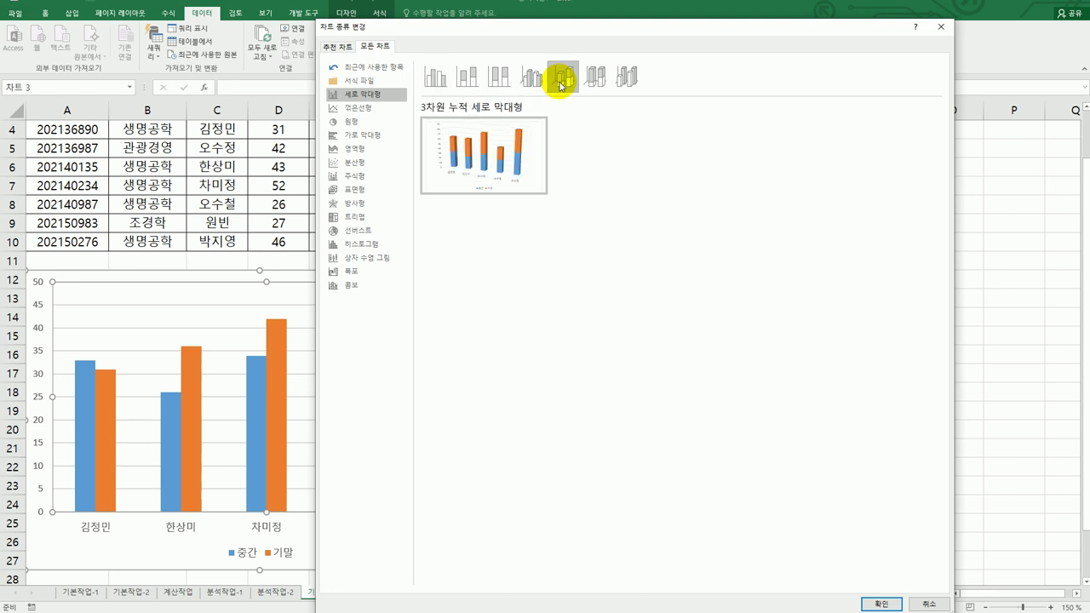
left_click(877, 603)
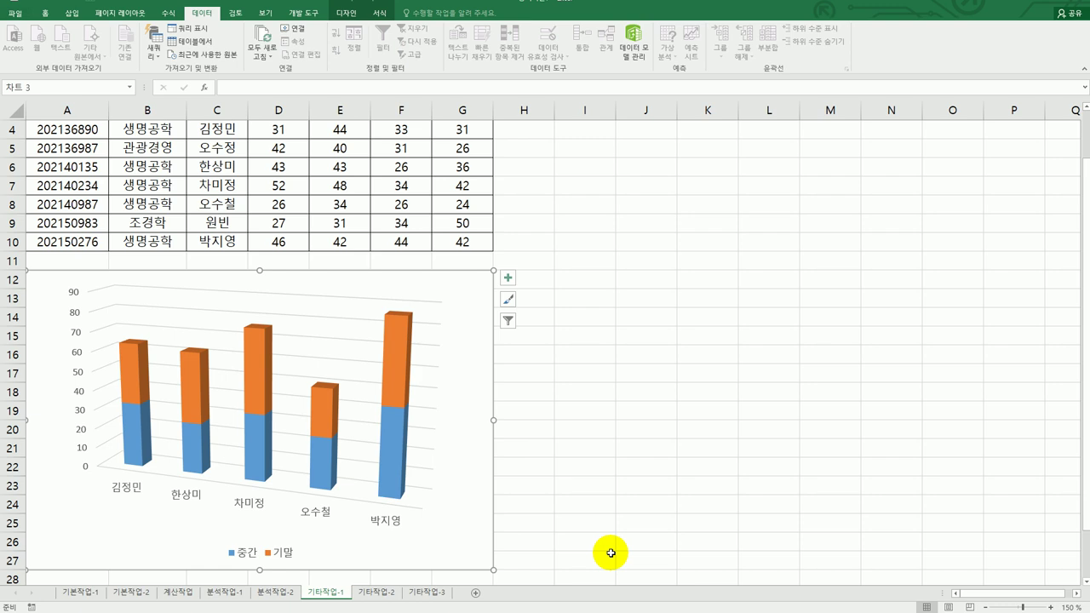
- Select the chart's 밑면 and give it a solid gray theme color fill
left_click(349, 492)
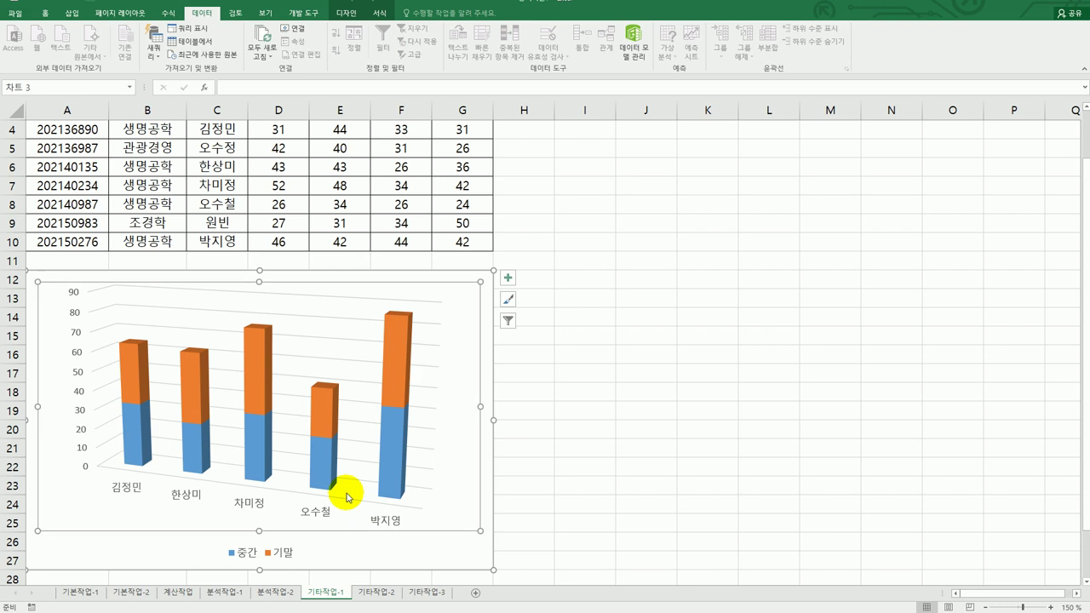
left_click(349, 493)
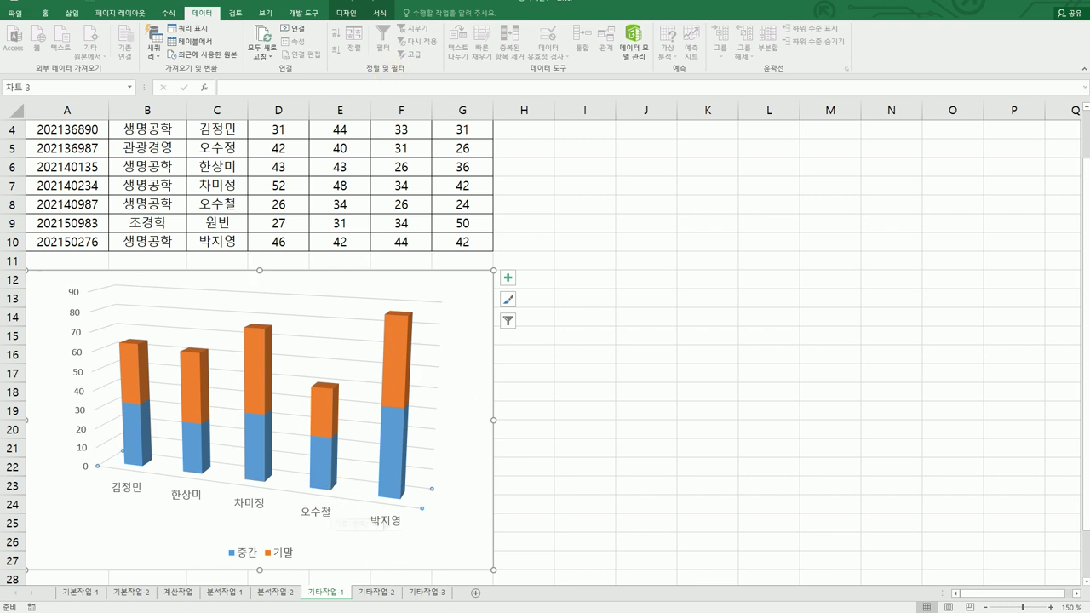
left_click(375, 14)
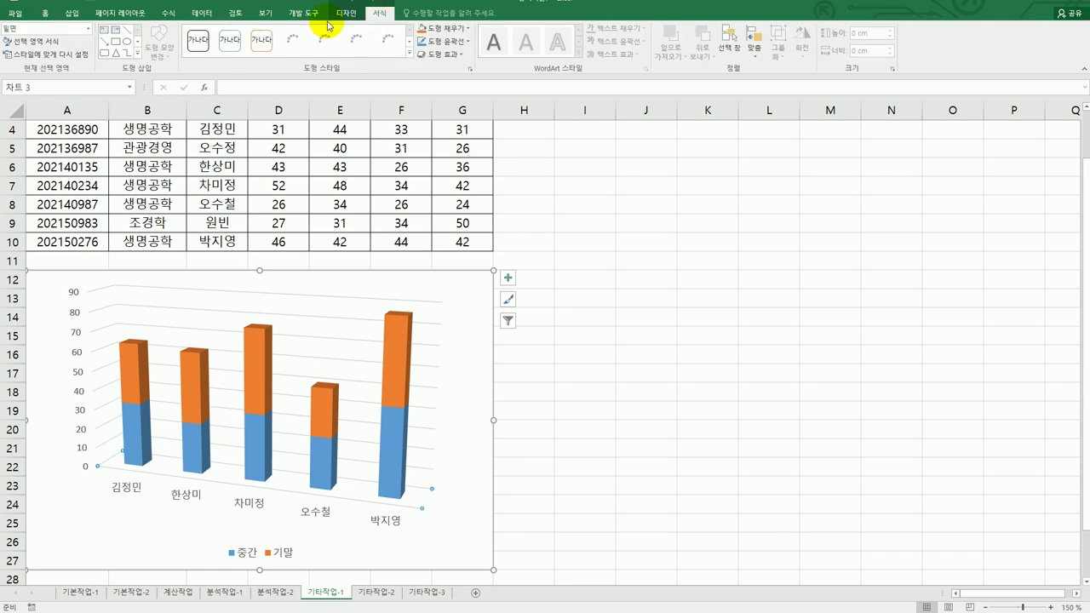
left_click(88, 29)
left_click(54, 74)
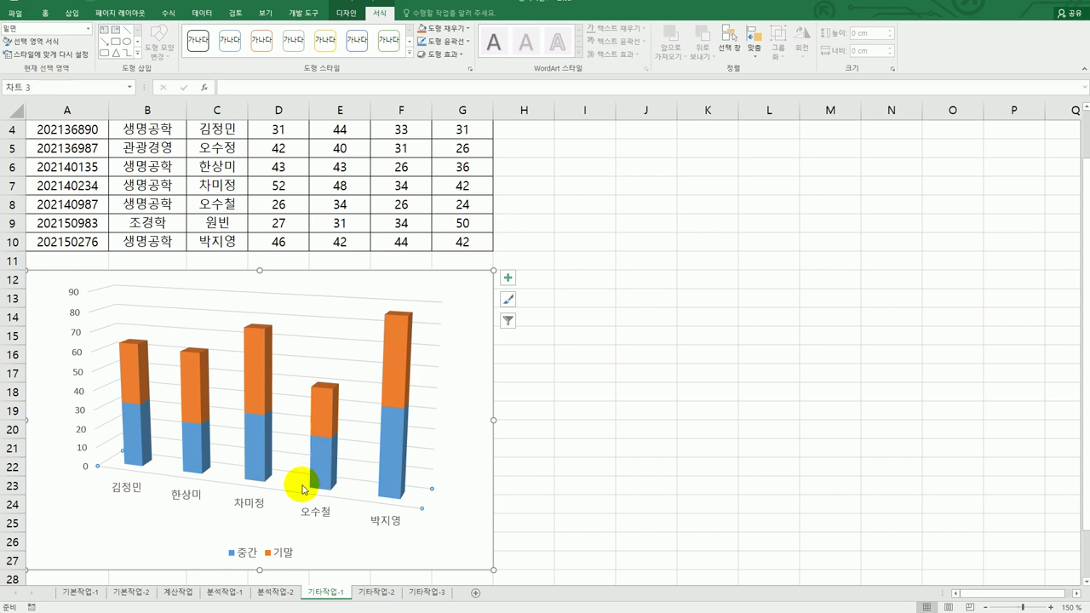
left_click(32, 42)
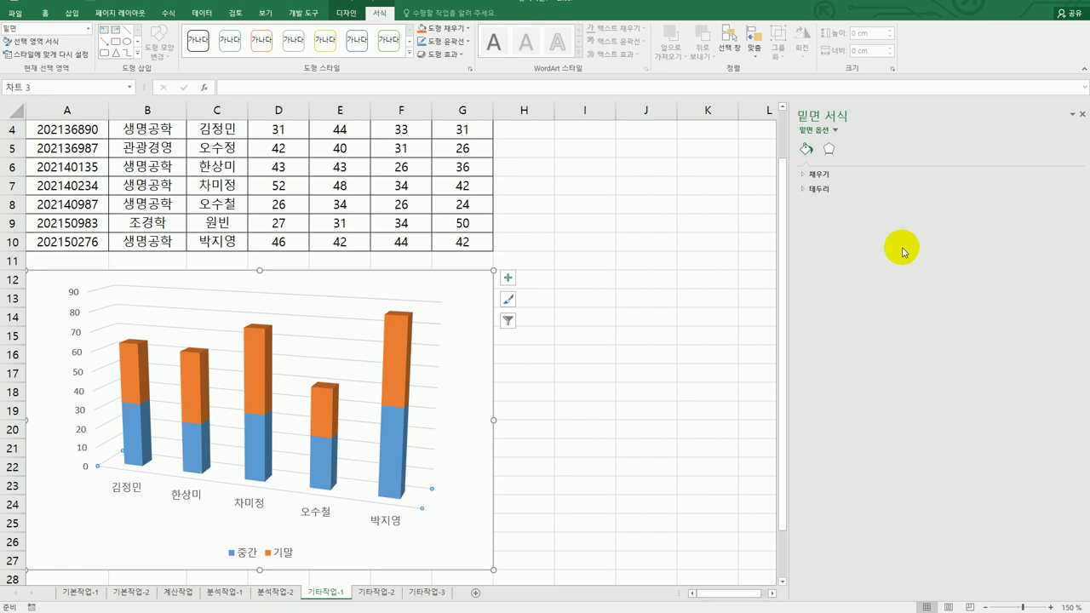
left_click(823, 176)
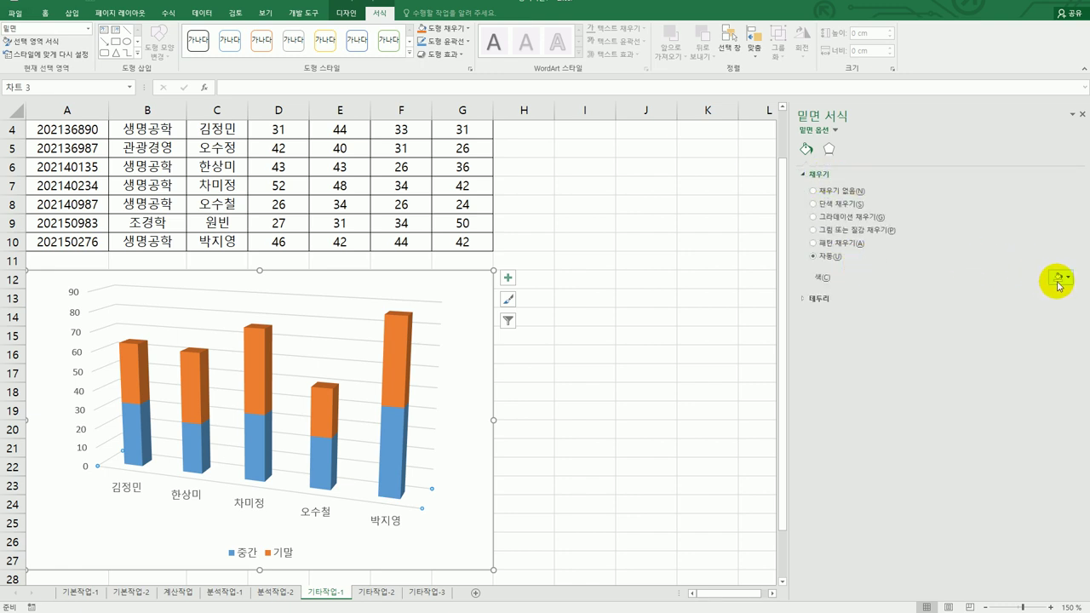
left_click(466, 28)
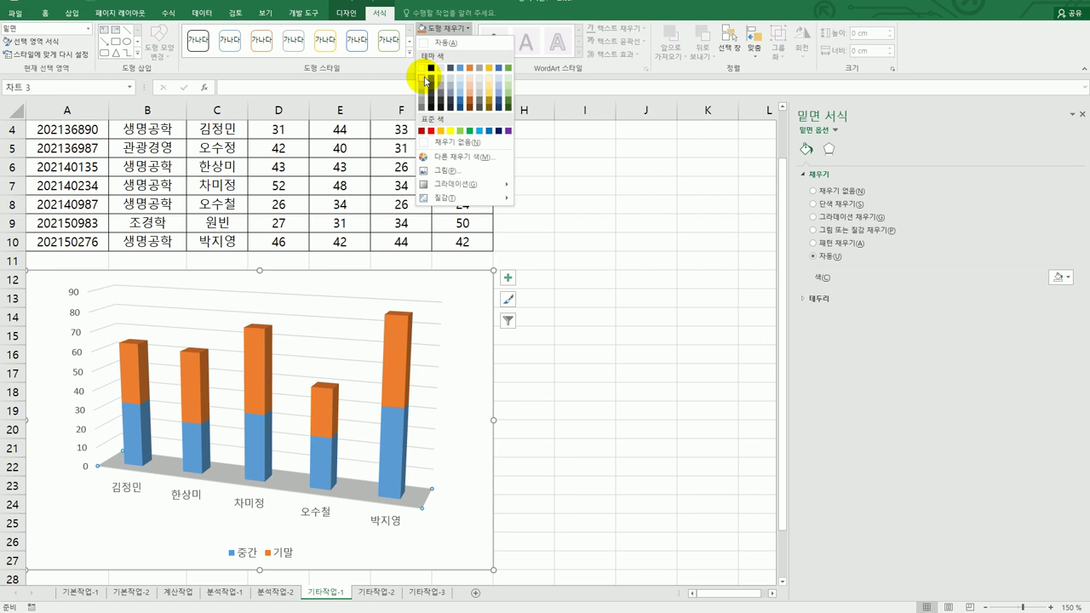
left_click(426, 81)
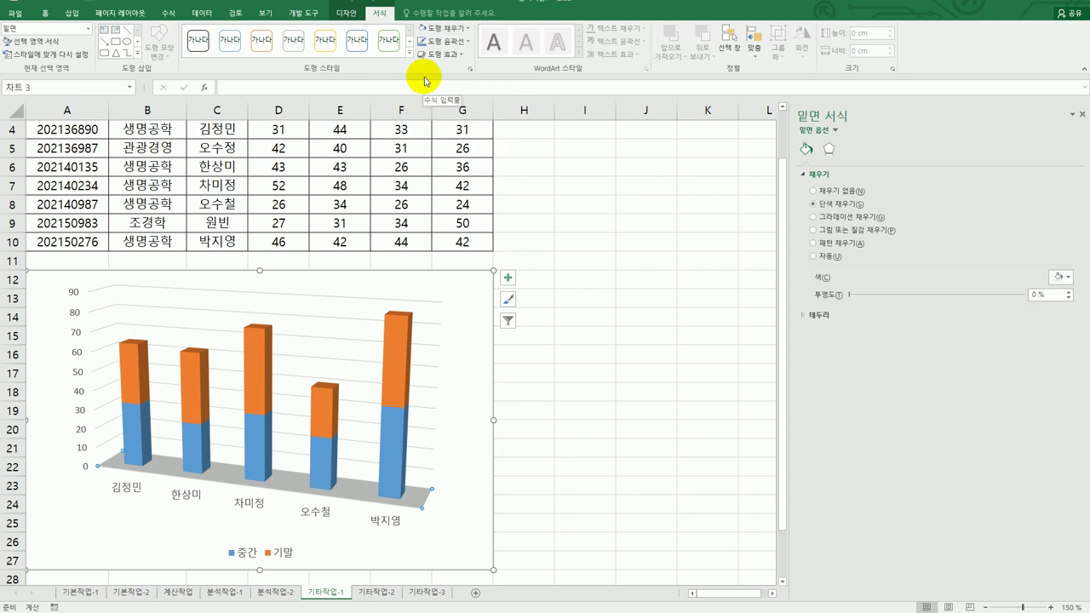
- Add a chart title linked to cell A1 and apply the 미세 효과 - 파랑, 강조 1 shape style to it
left_click(508, 279)
left_click(543, 310)
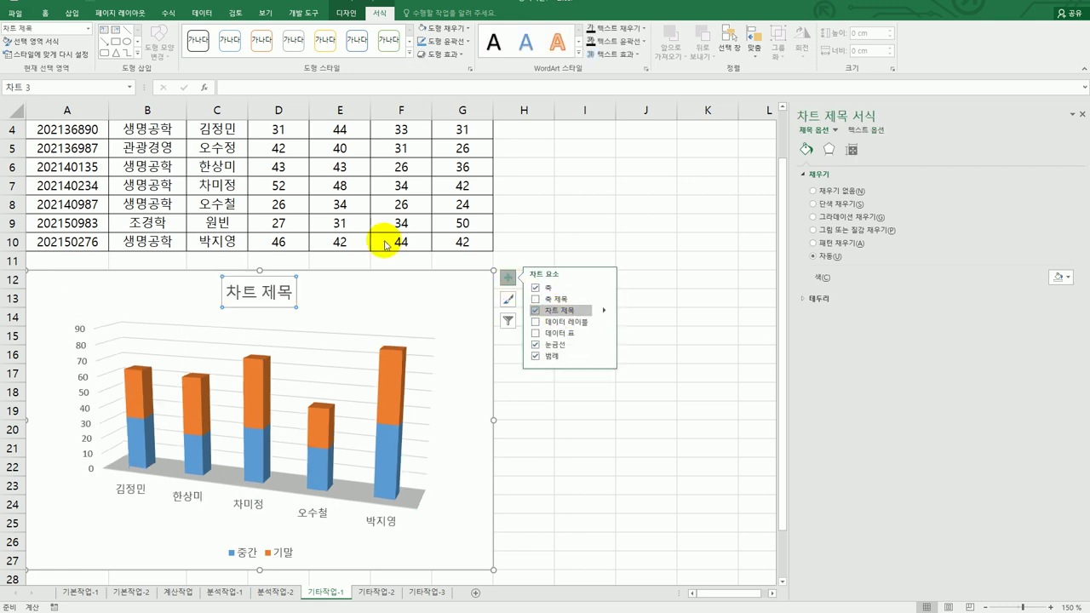
left_click(308, 89)
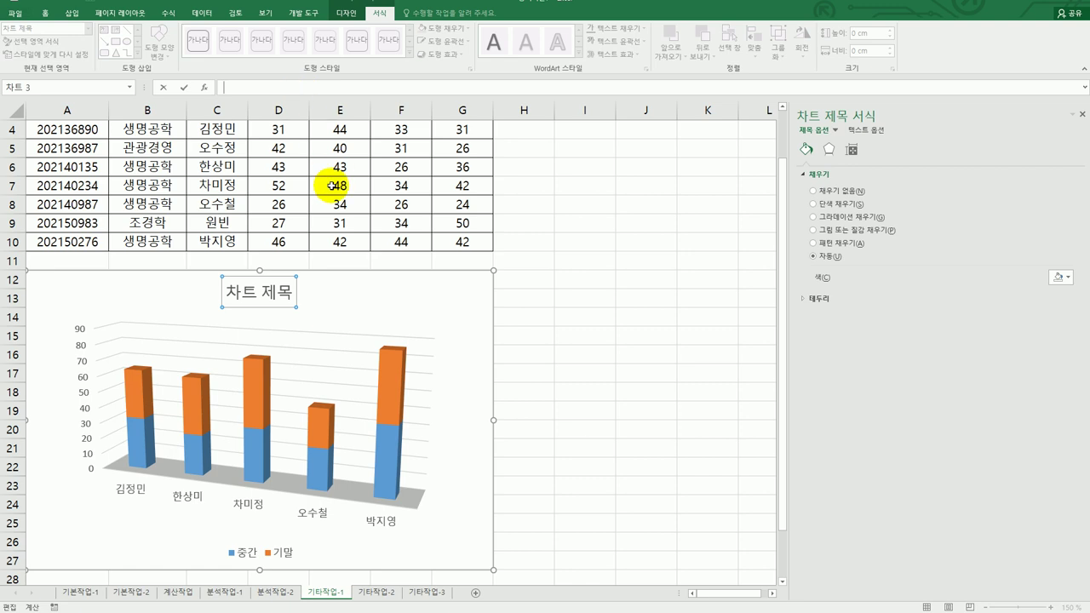
type("=")
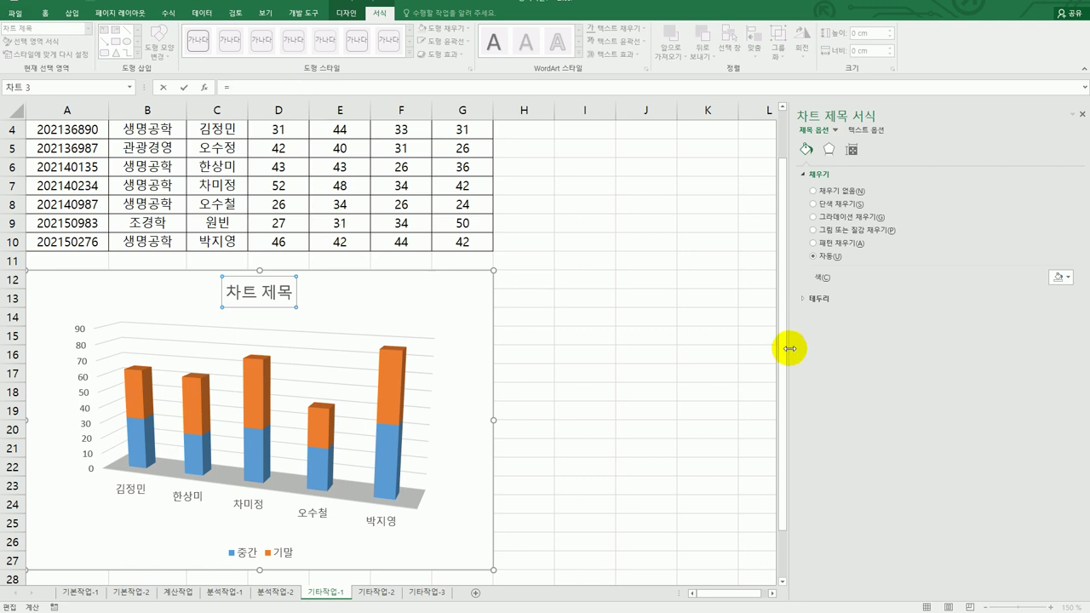
scroll(782, 340, "up", 1)
left_click(78, 126)
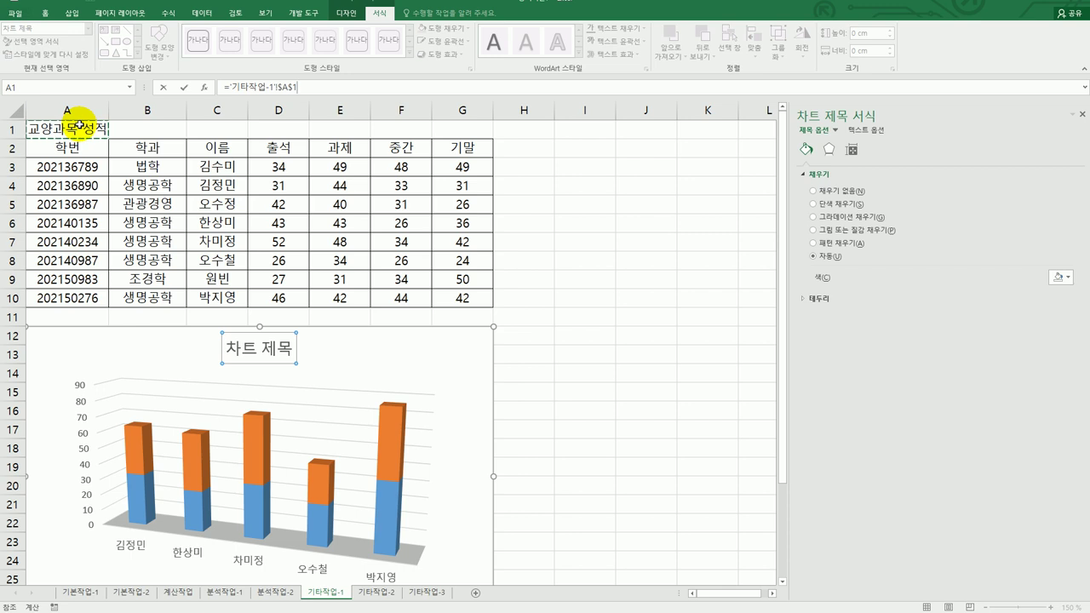
key("Return")
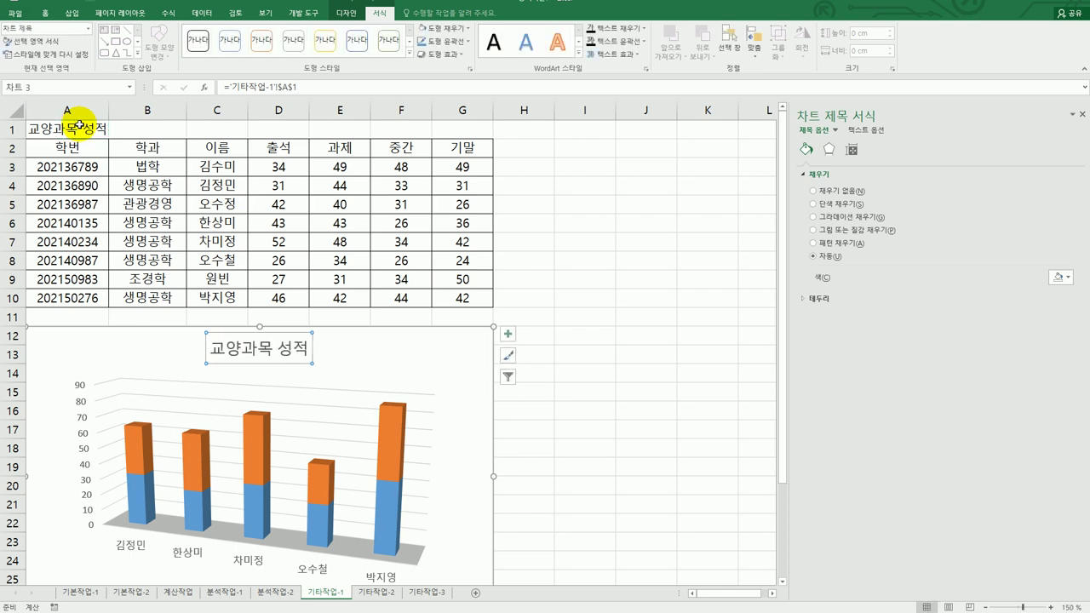
left_click(409, 53)
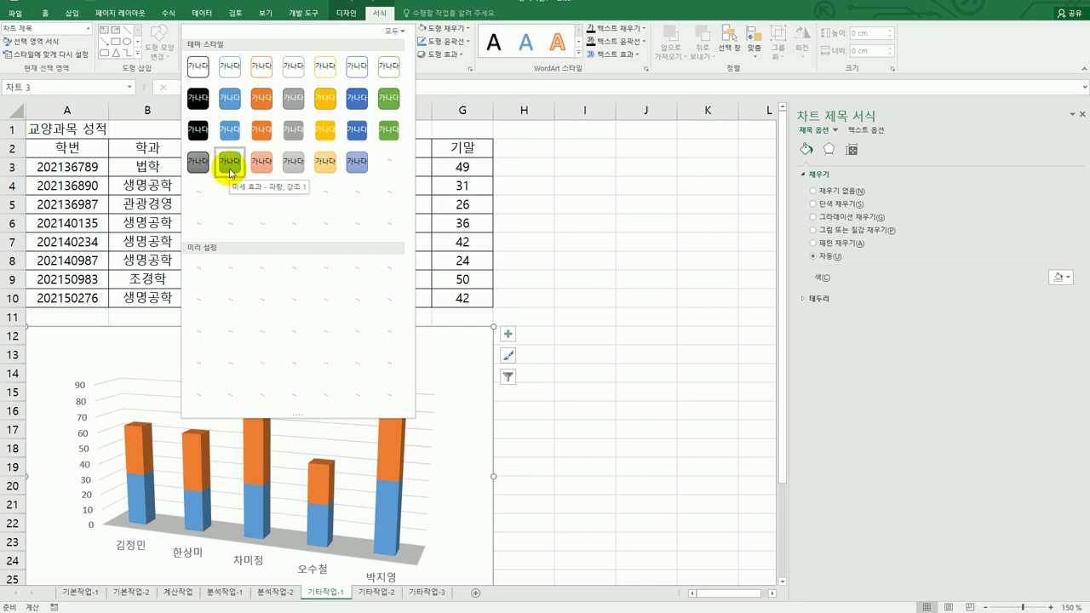
left_click(230, 171)
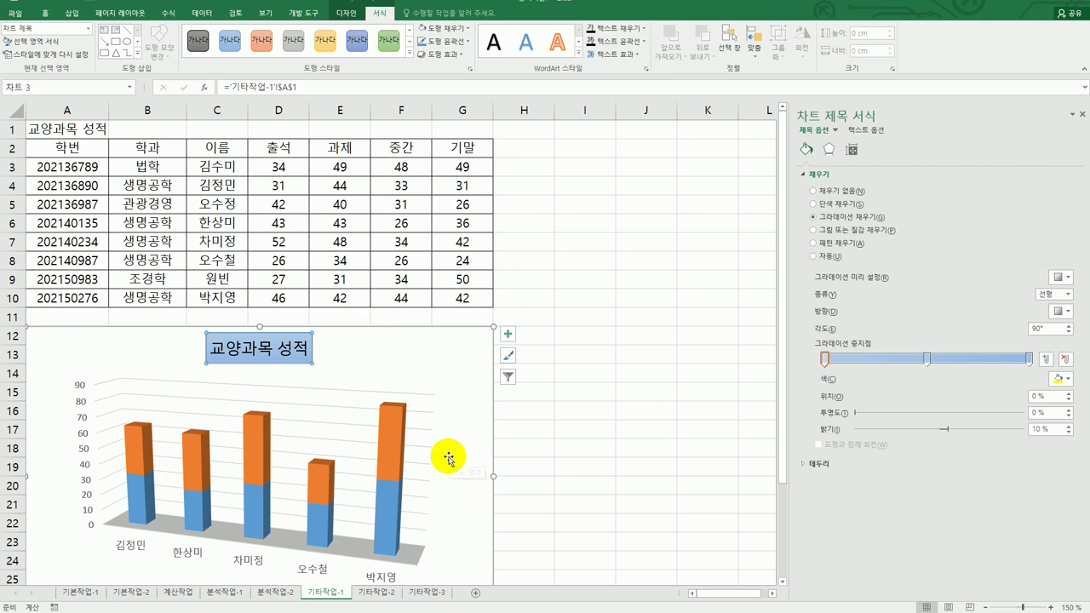
- Turn on 직각으로 축 고정 in the chart area's 3차원 회전 settings
left_click(474, 391)
right_click(469, 355)
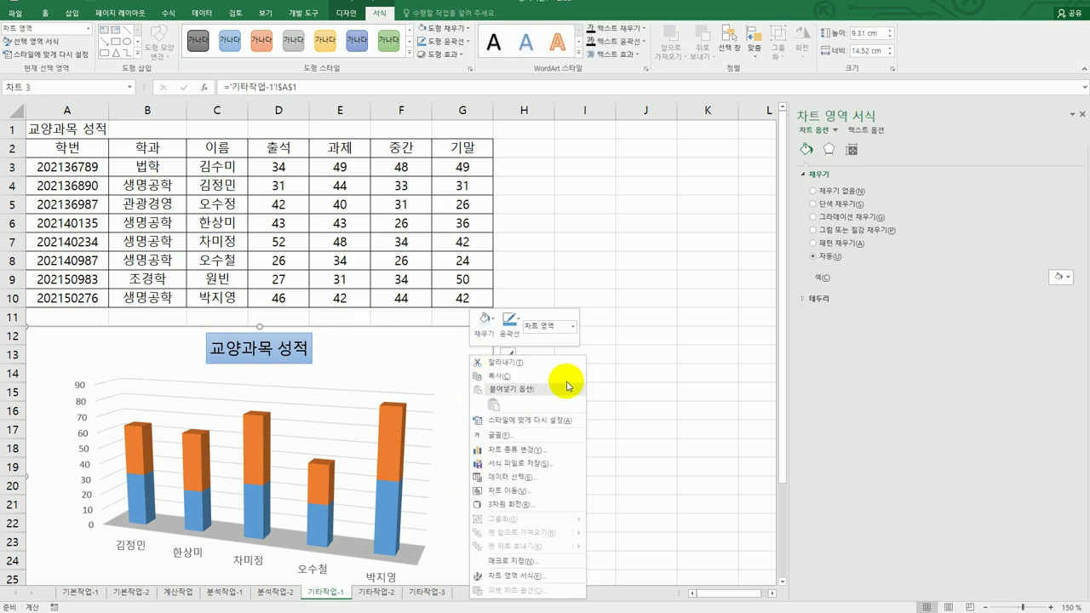
left_click(548, 508)
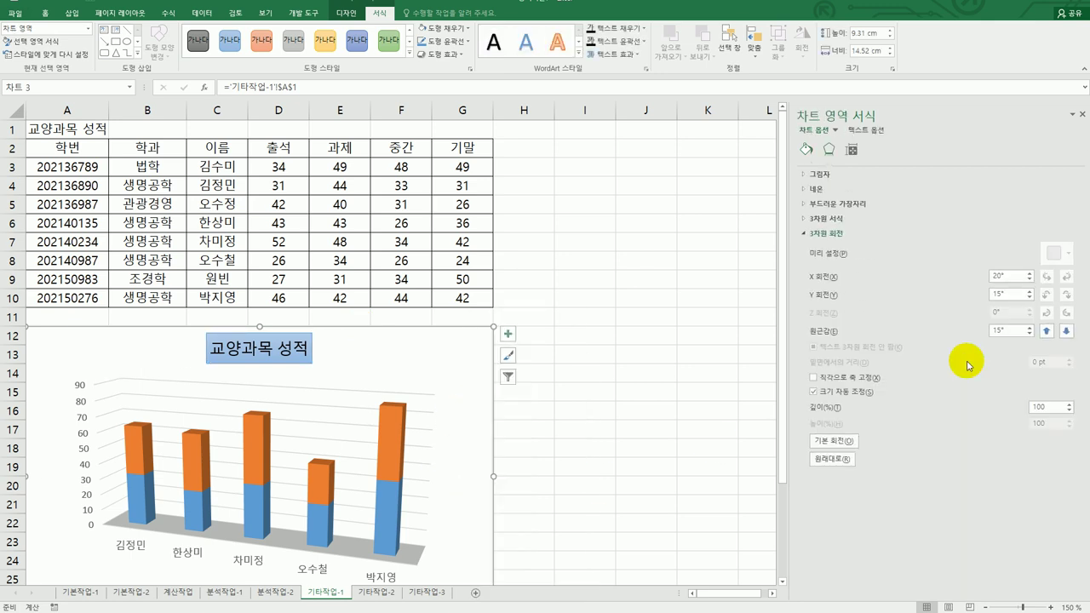
left_click(856, 379)
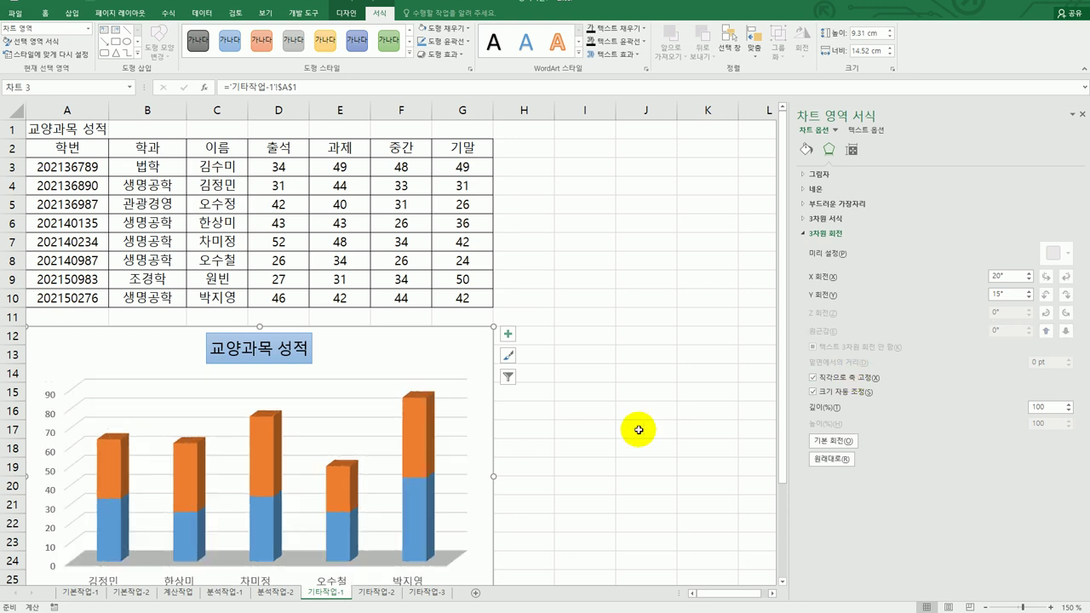
- Set the data series' 간격 깊이 to 100% and 간격 너비 to 200%
scroll(635, 428, "down", 1)
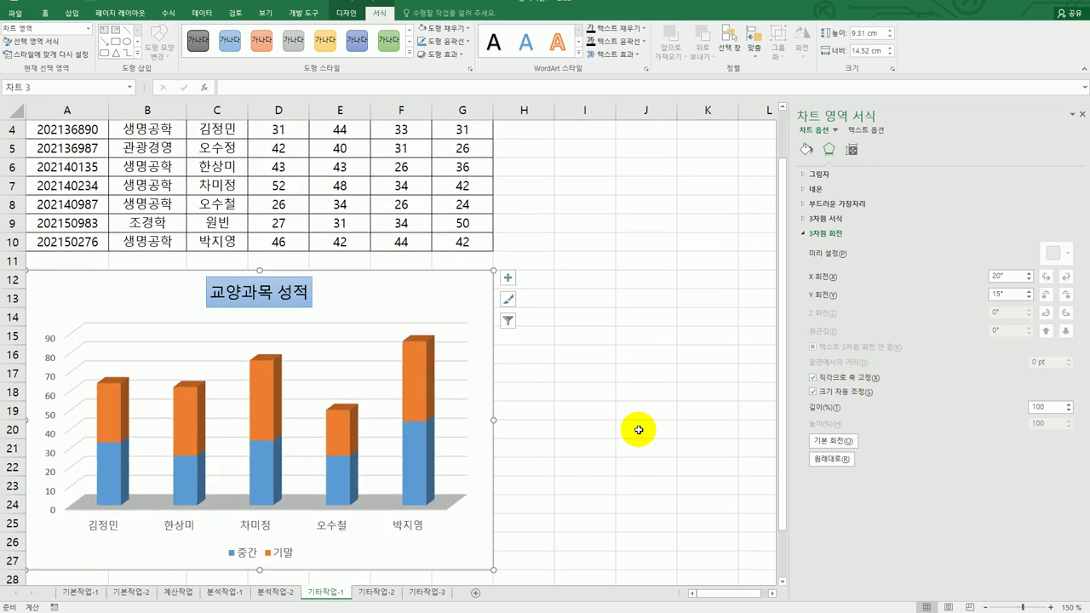
left_click(431, 381)
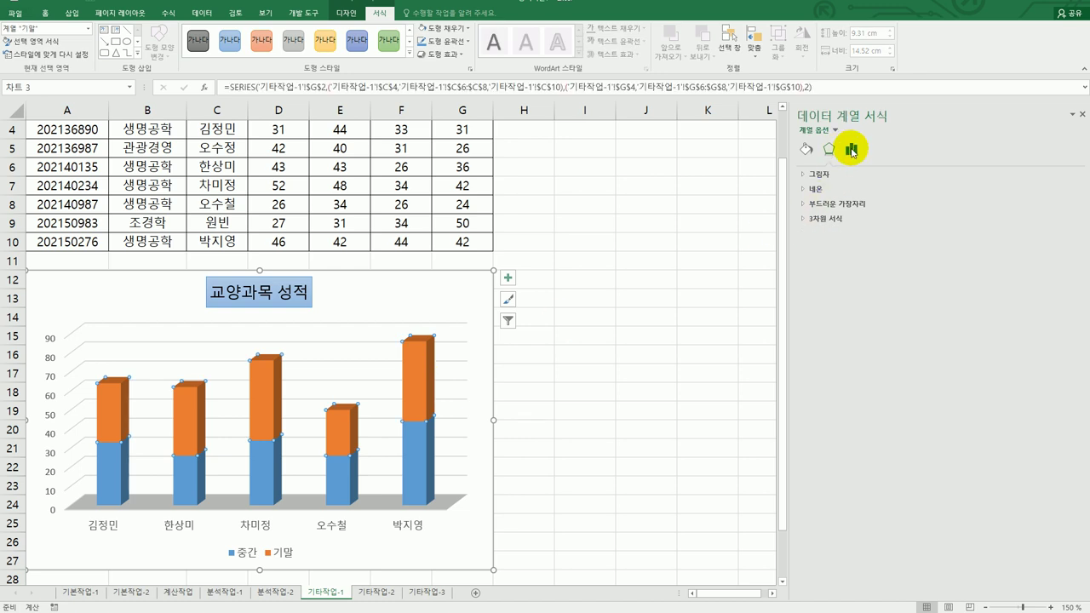
left_click(852, 151)
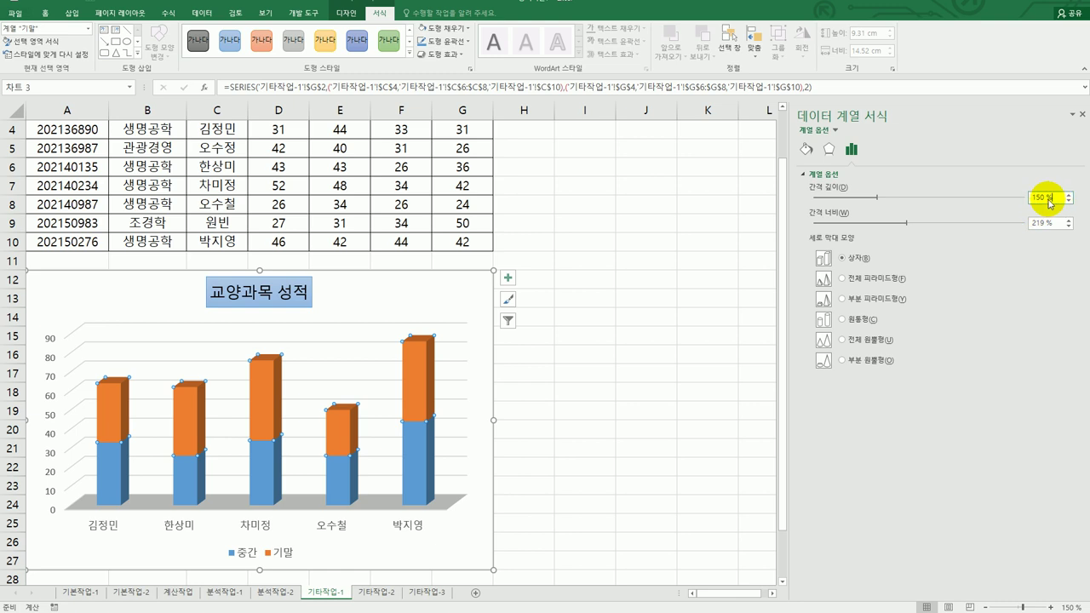
left_click_drag(1050, 202, 1022, 199)
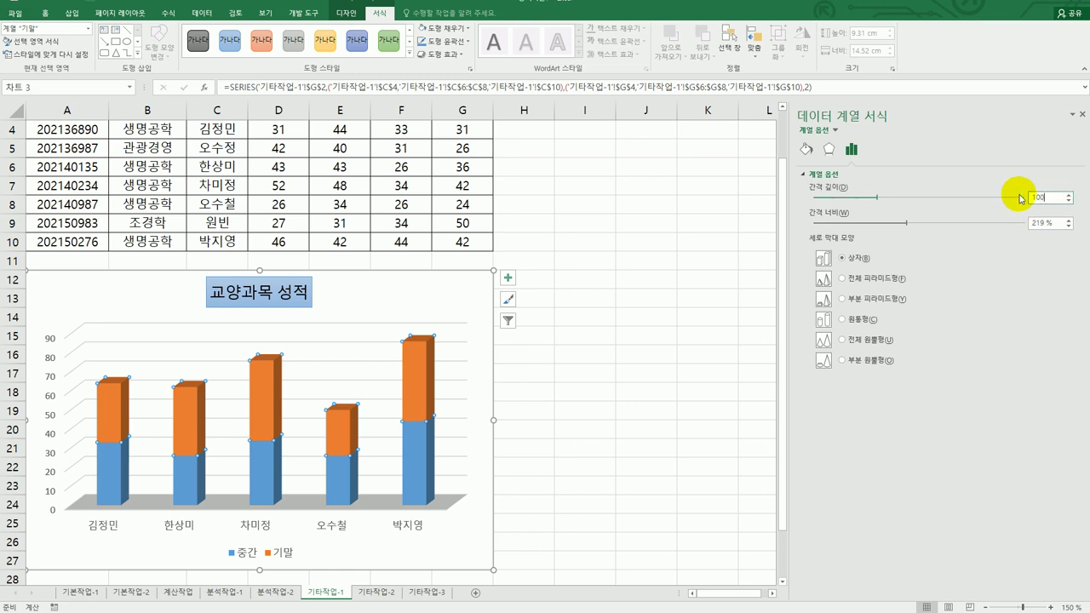
type("100")
key("Tab")
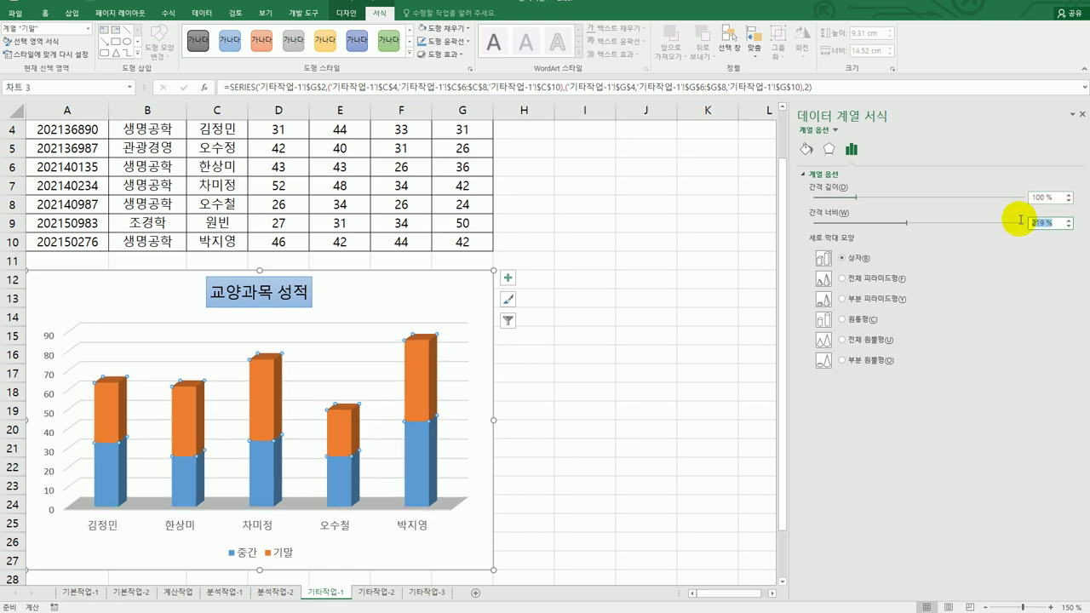
type("200")
key("Return")
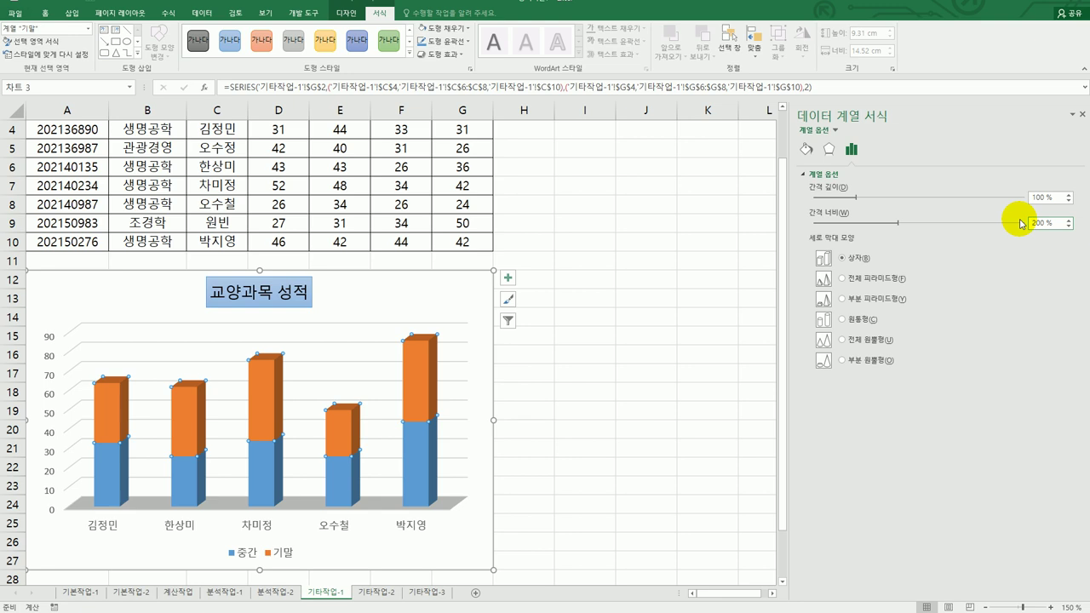
- Set the vertical value axis's 주 눈금 to 교차
left_click(53, 362)
right_click(52, 358)
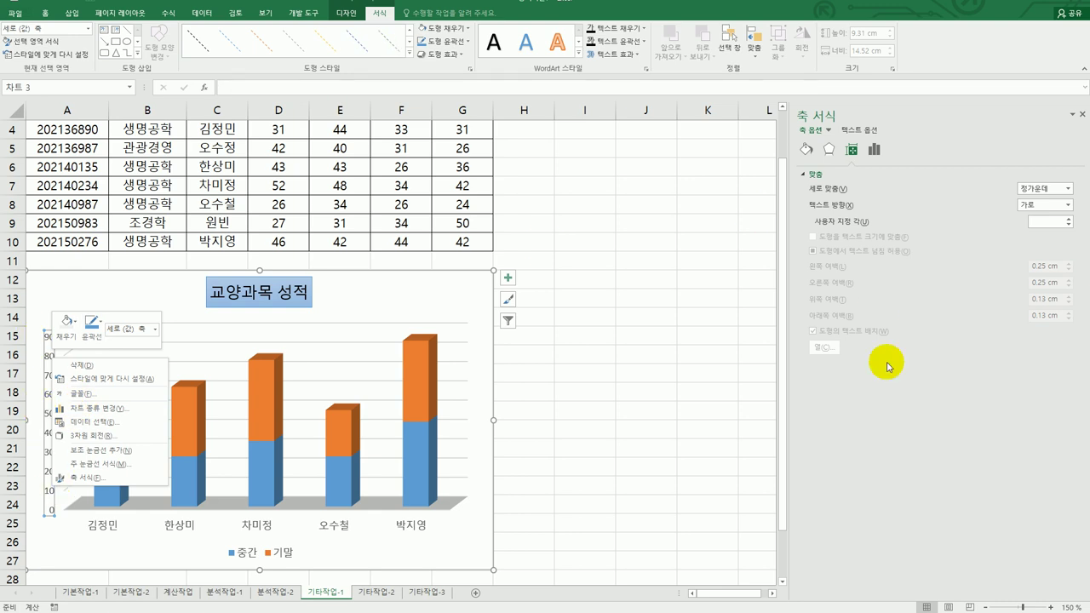
left_click(875, 151)
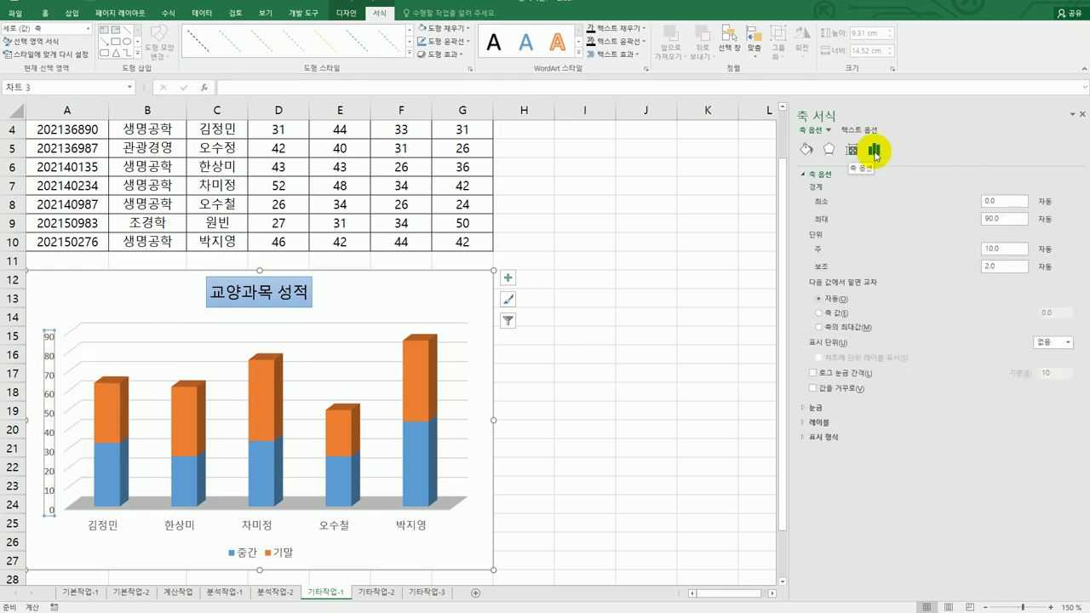
left_click(815, 409)
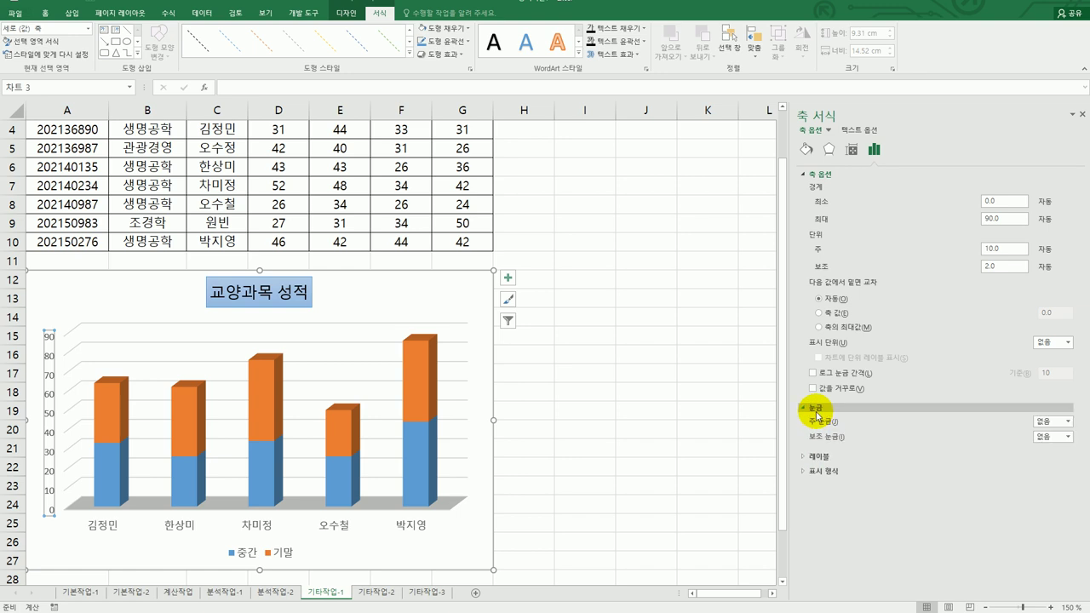
left_click(1068, 422)
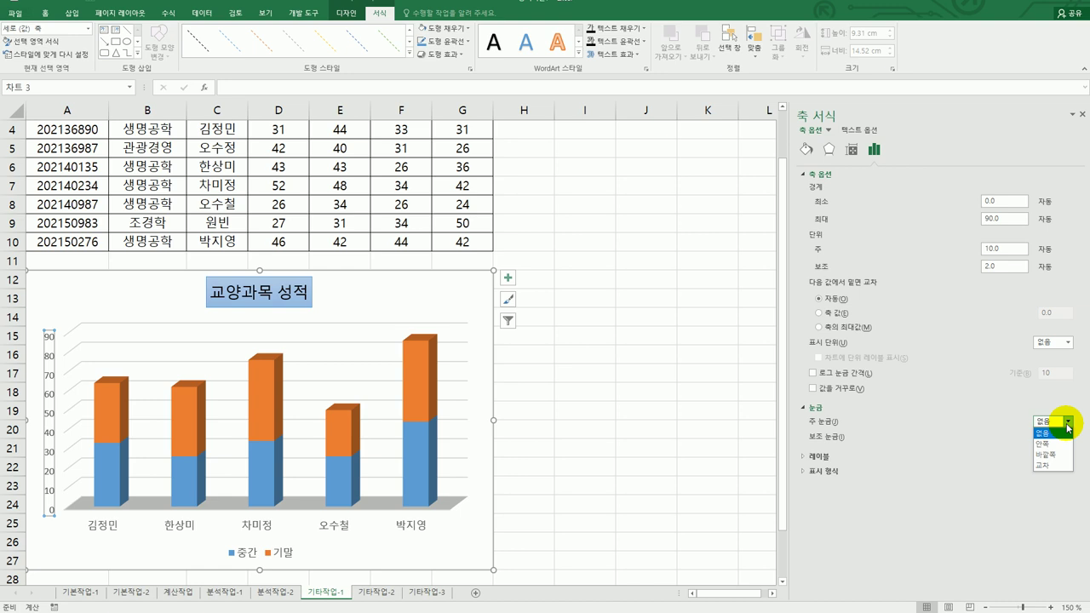
left_click(1046, 465)
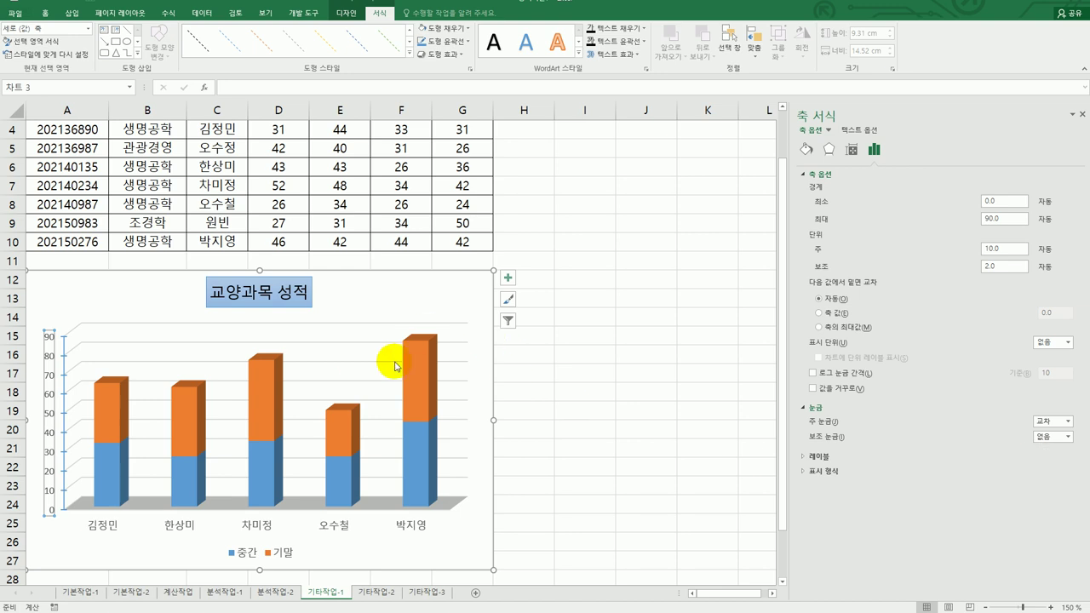
- Remove the 눈금선 (gridlines) from the 교양과목 성적 chart
left_click(506, 280)
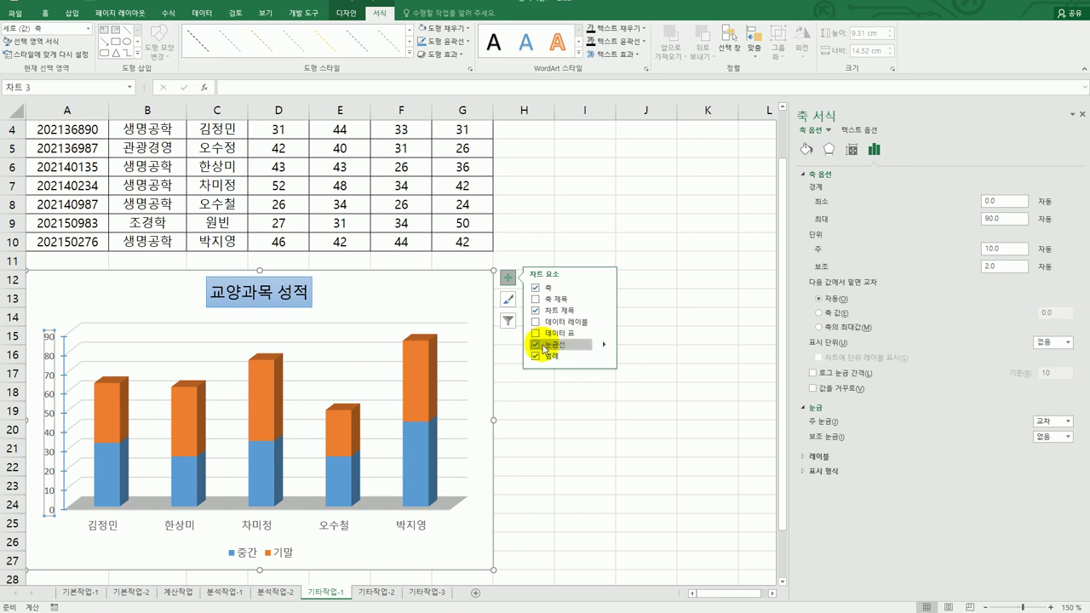
left_click(535, 346)
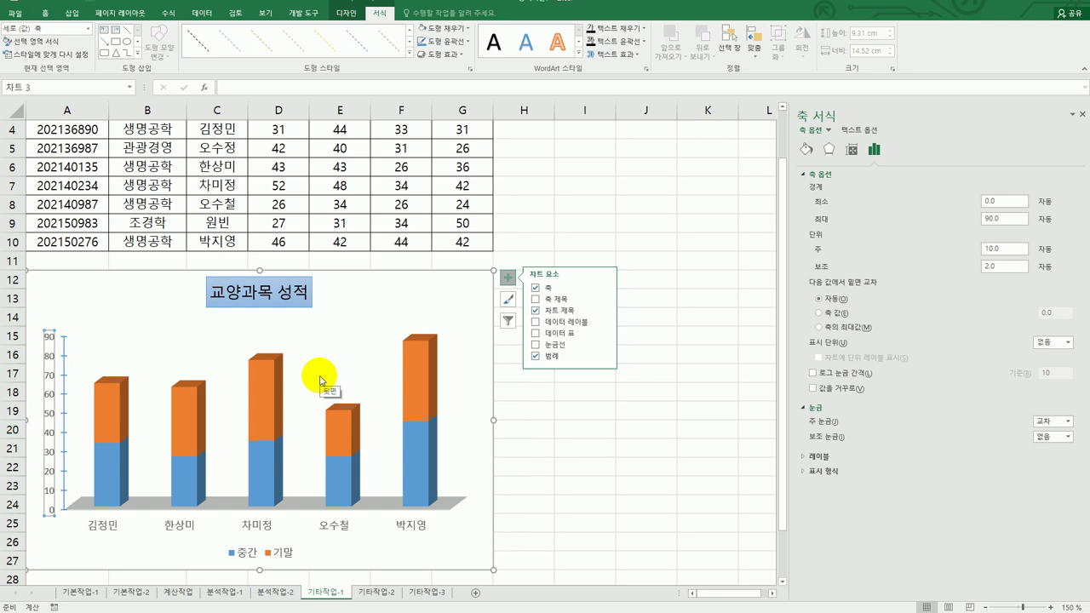
- Apply the blue 5 pt 네온 변형 (glow) effect to the chart area and deselect the chart
left_click(474, 298)
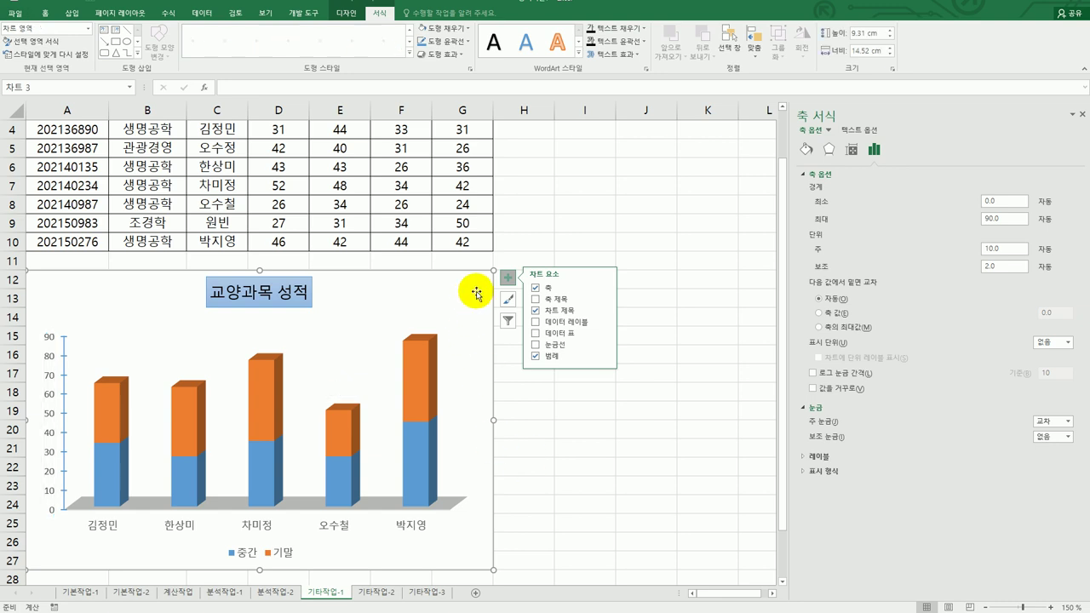
left_click(830, 152)
left_click(823, 189)
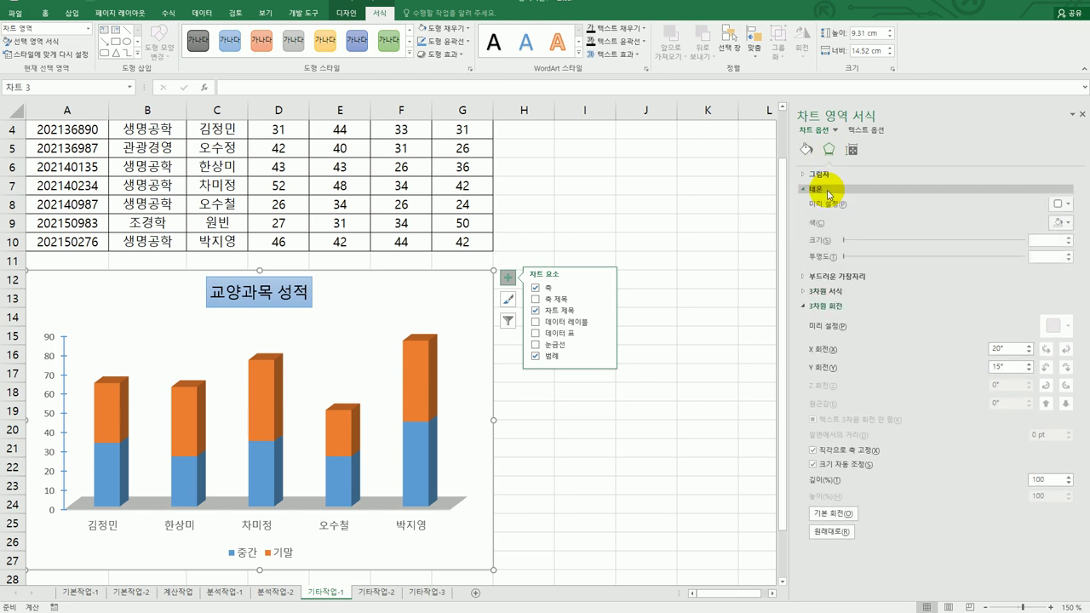
left_click(1062, 205)
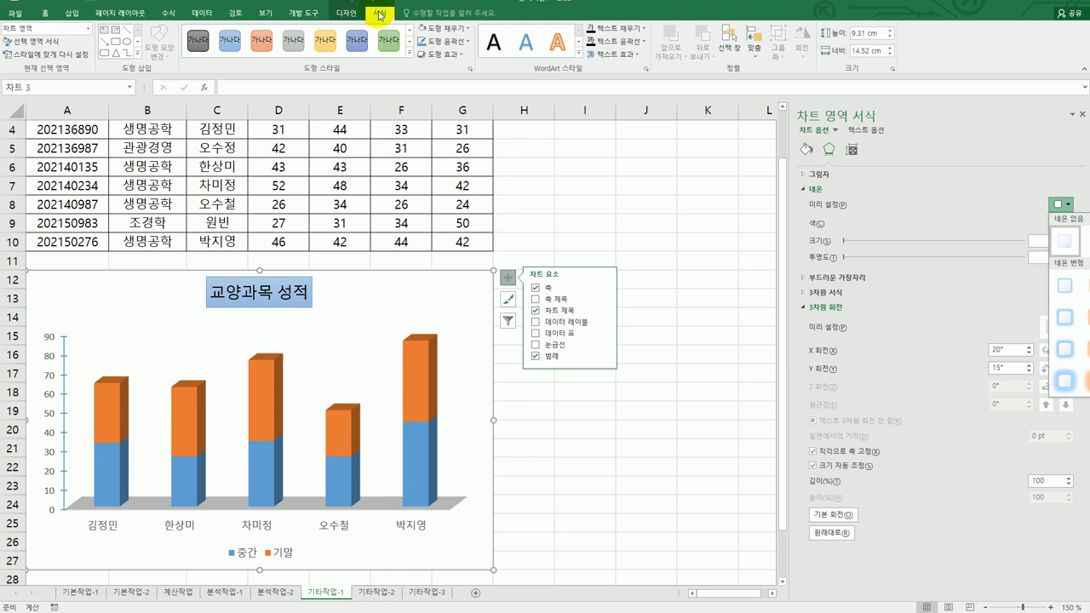
left_click(451, 54)
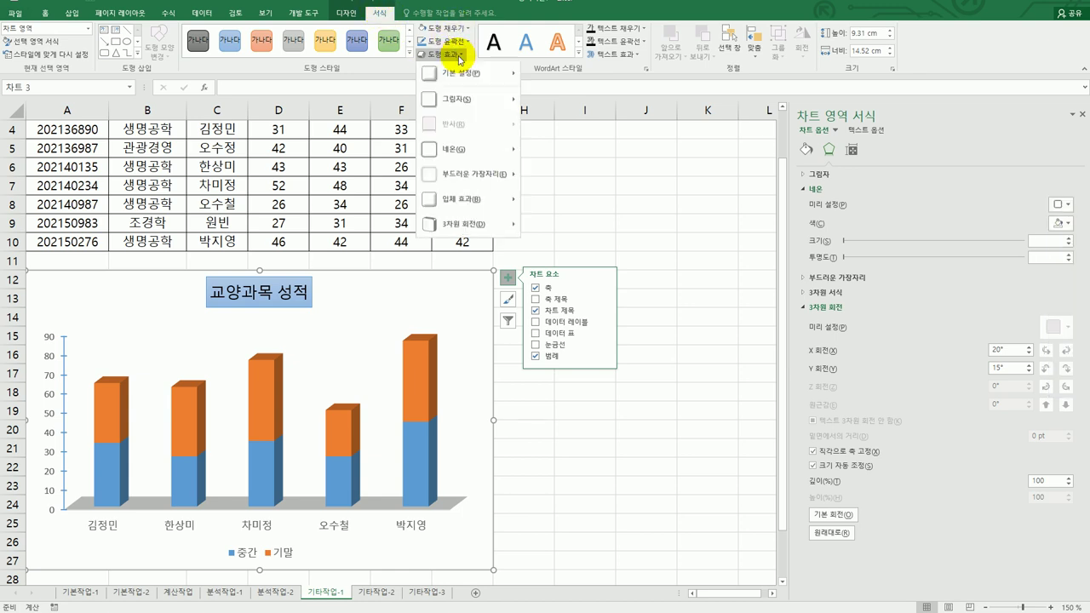
mouse_move(479, 155)
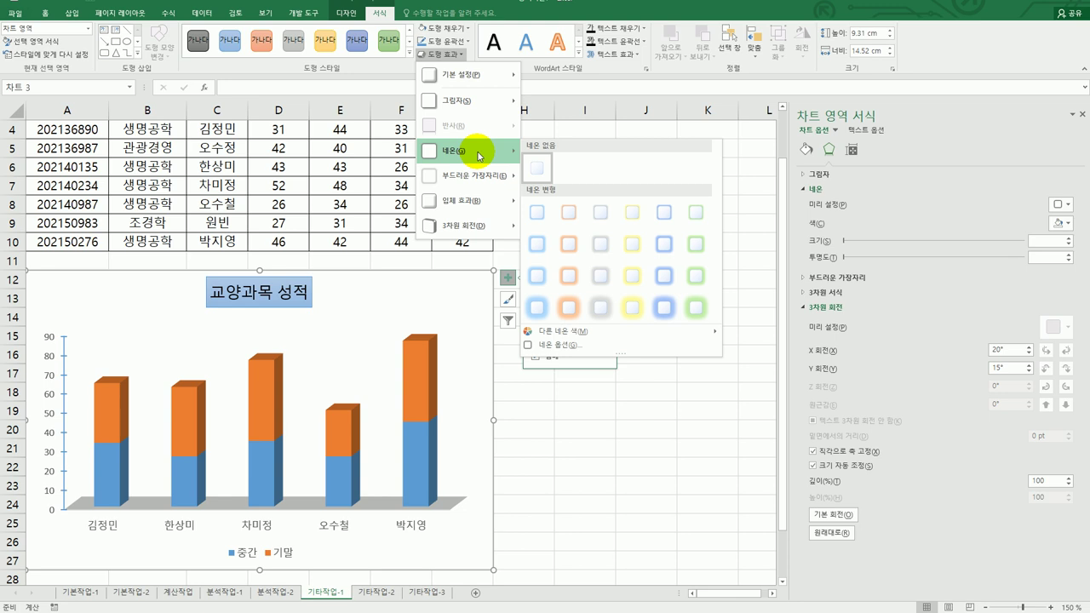
left_click(536, 213)
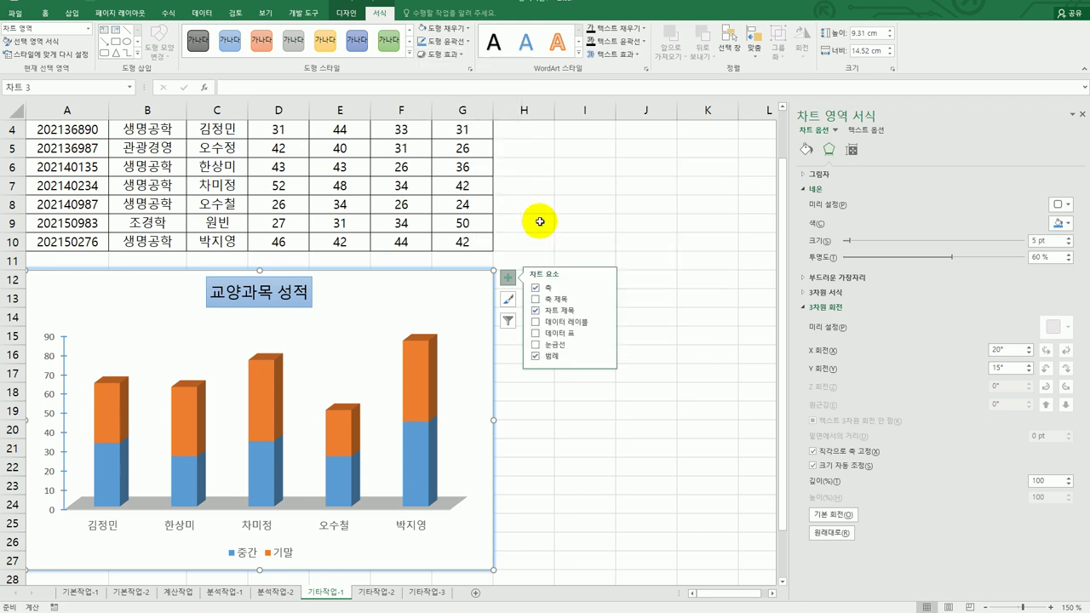
left_click(634, 468)
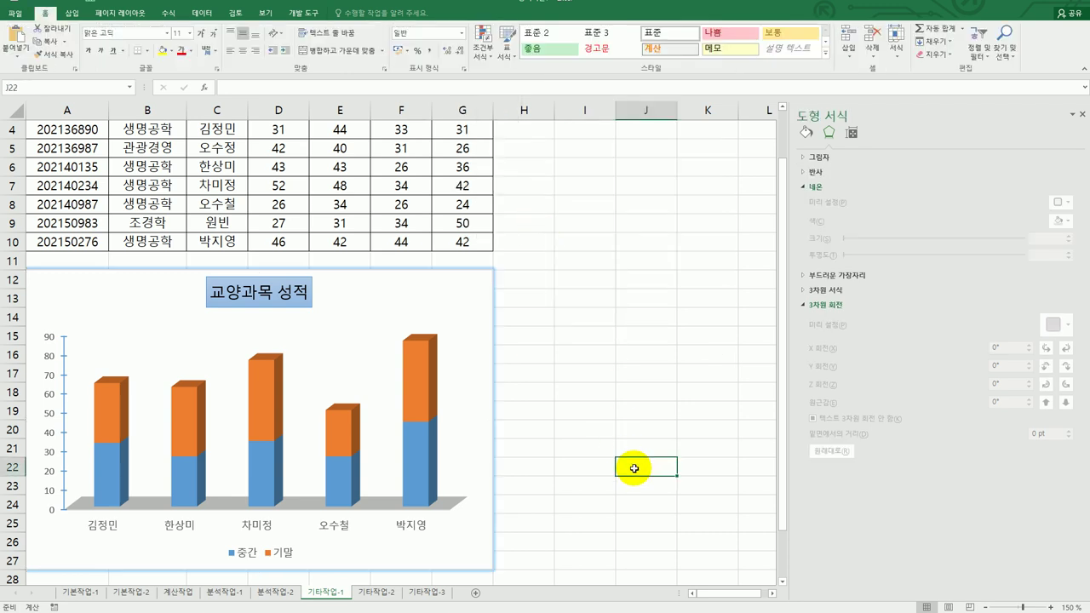